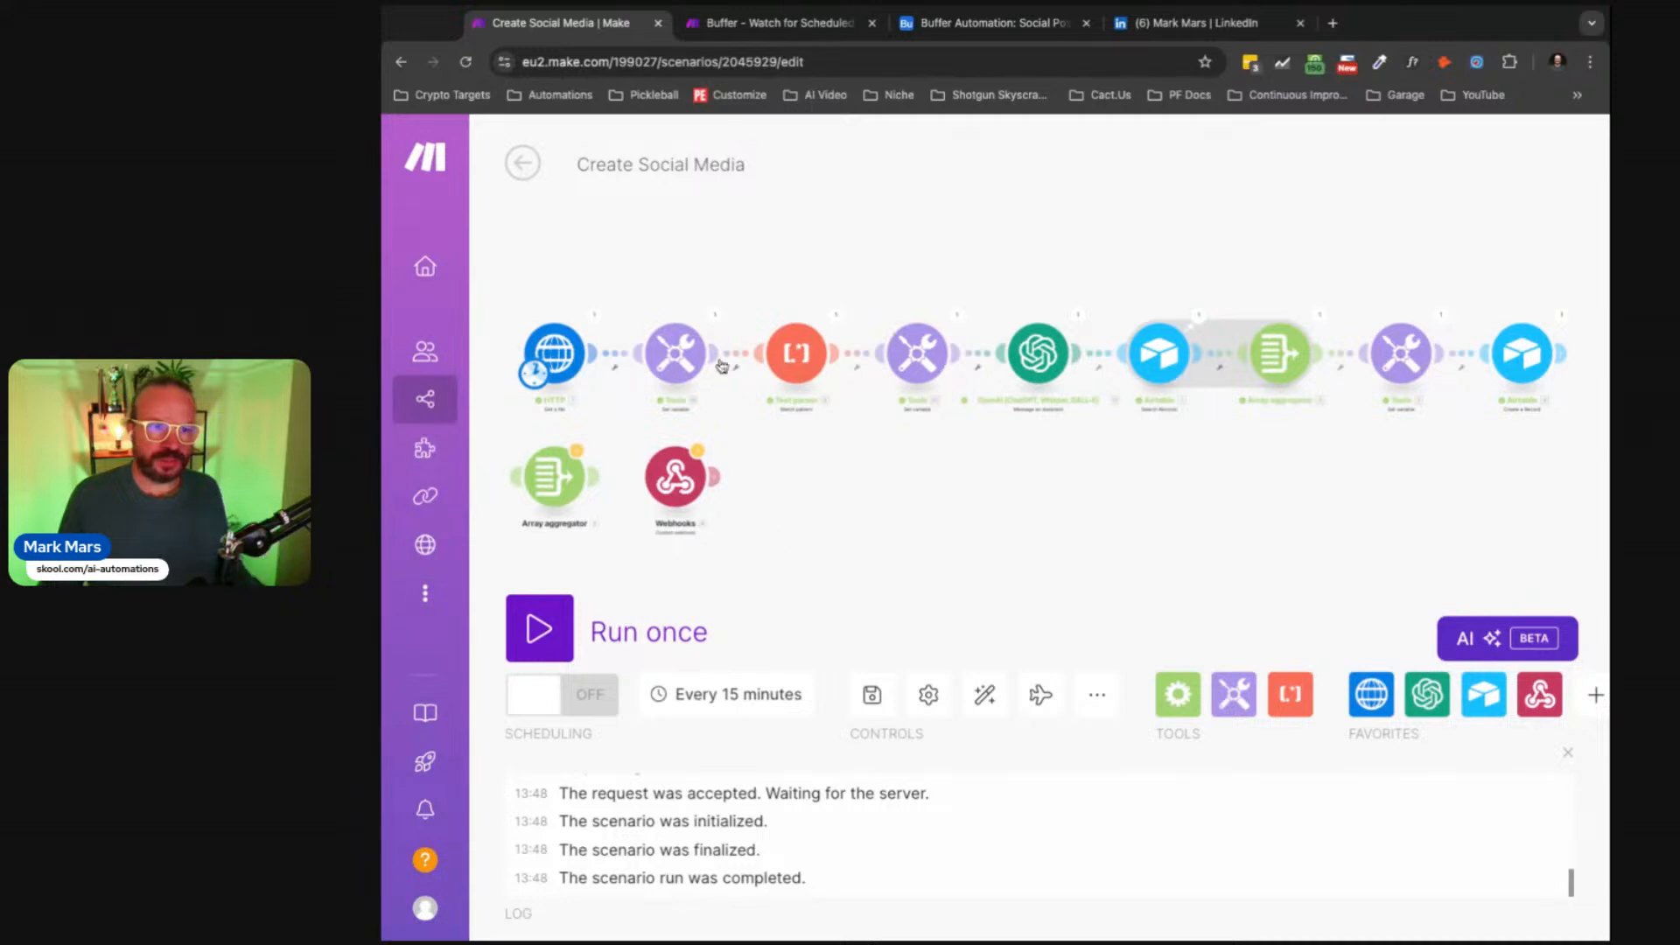
# Step: Examine the article URL configured in the HTTP module, then leave its settings without changes
pyautogui.click(567, 344)
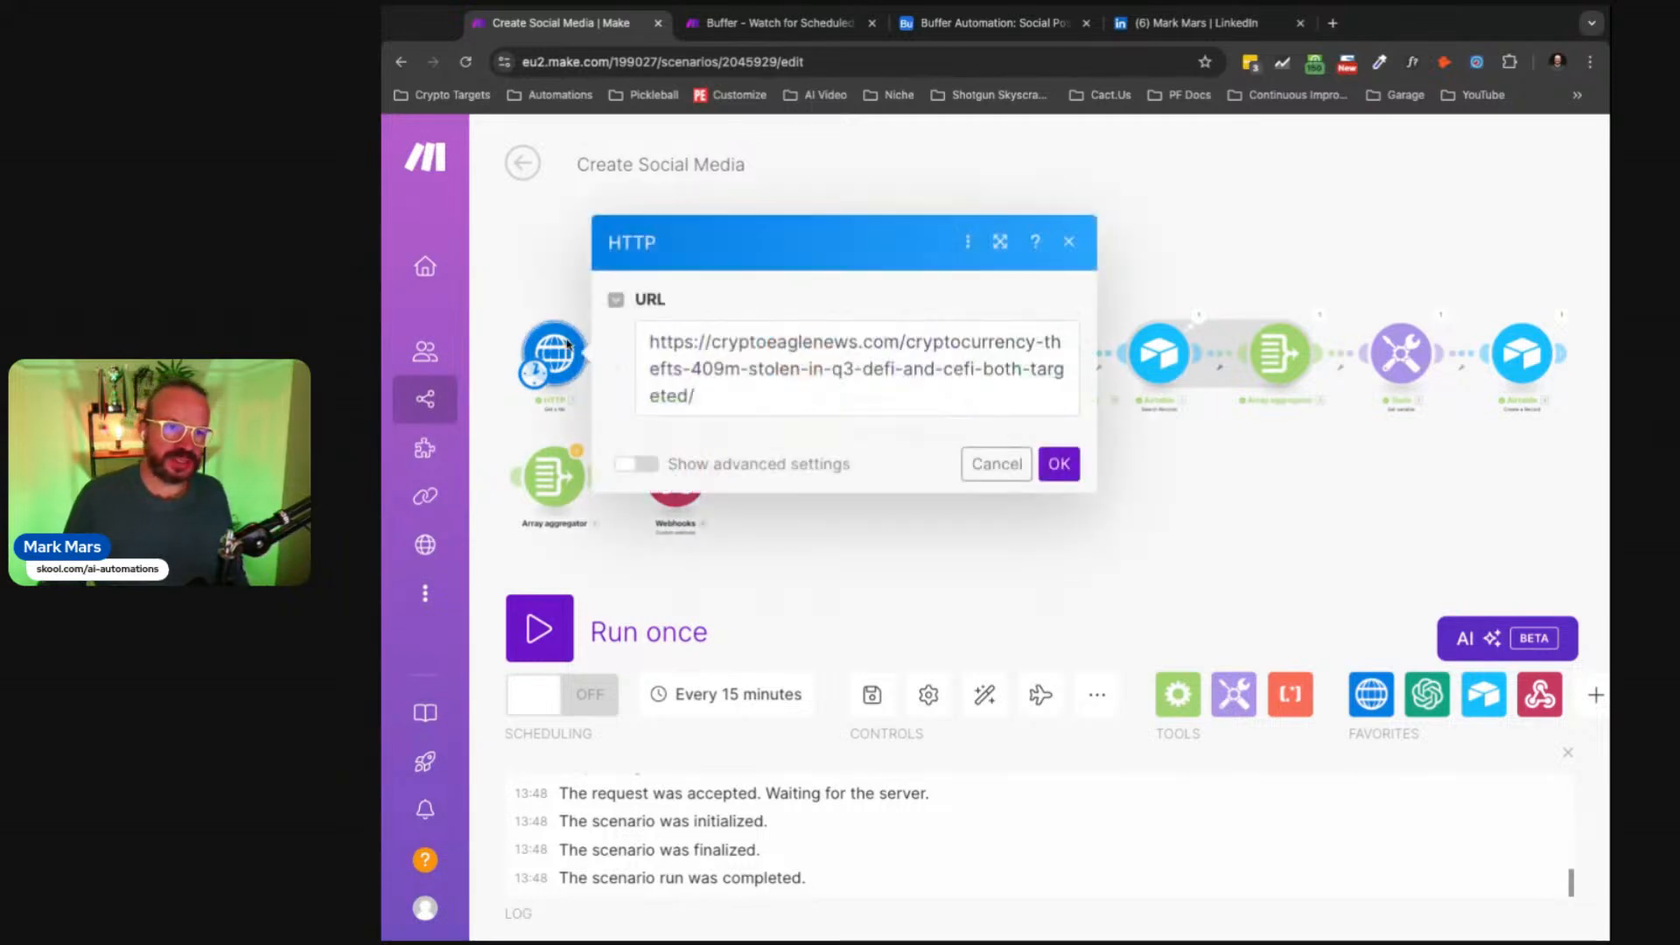
pyautogui.click(731, 394)
pyautogui.hotkey('ctrl', 'a')
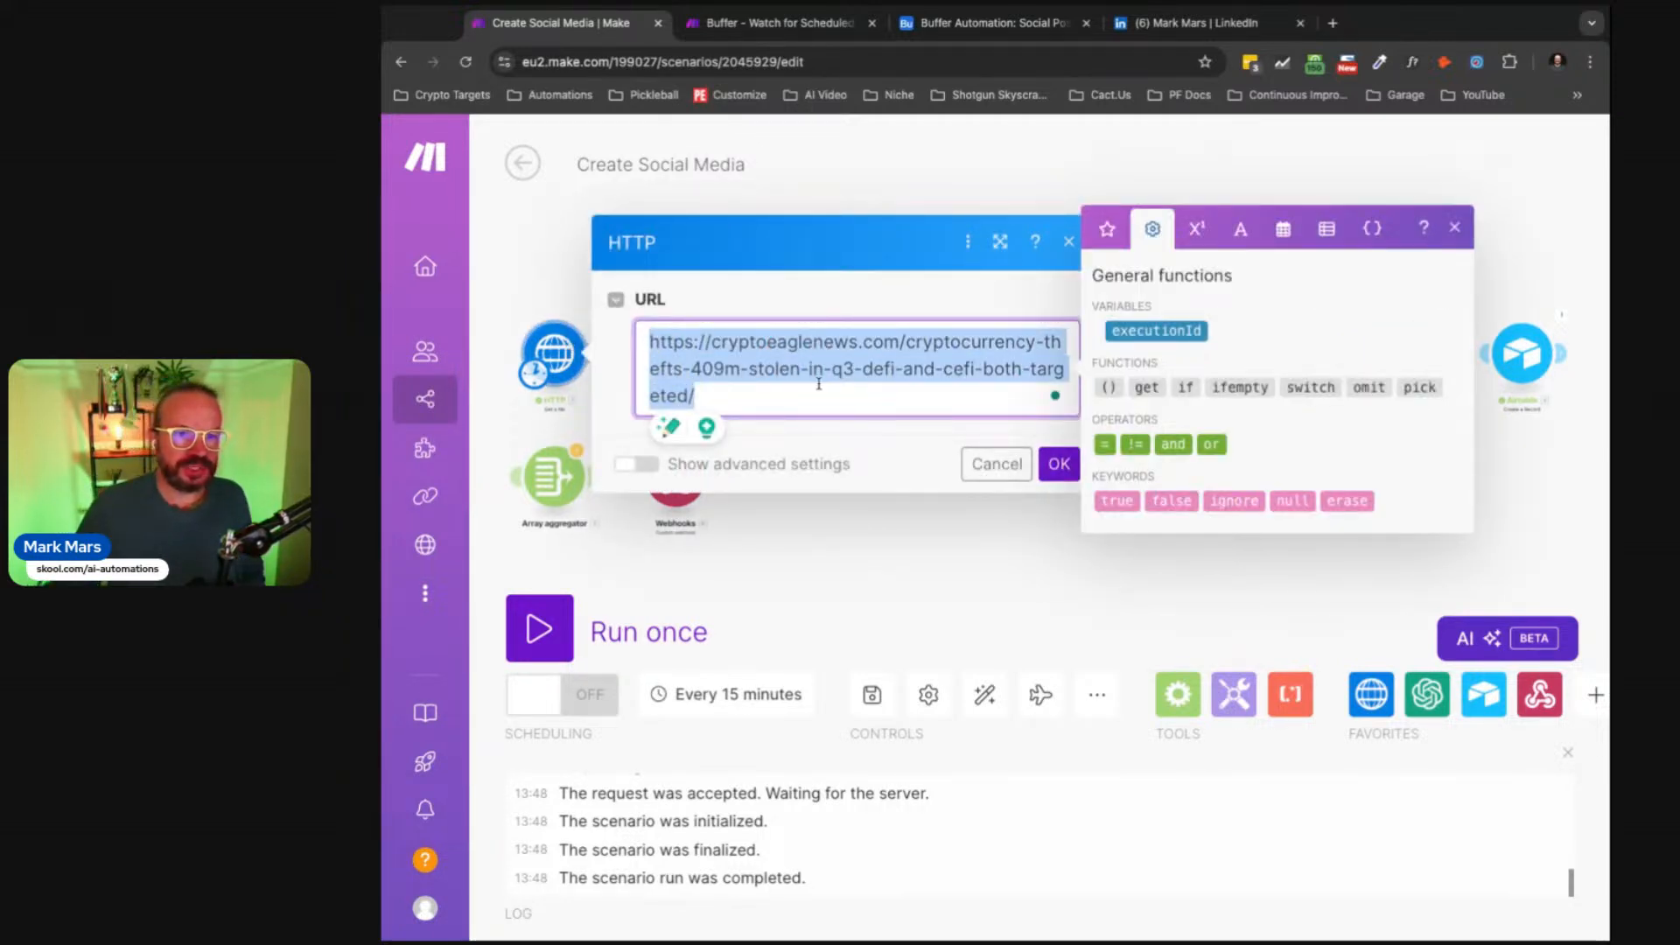
pyautogui.click(741, 347)
pyautogui.moveTo(712, 343)
pyautogui.mouseDown()
pyautogui.moveTo(885, 343)
pyautogui.moveTo(712, 342)
pyautogui.mouseUp()
pyautogui.click(898, 342)
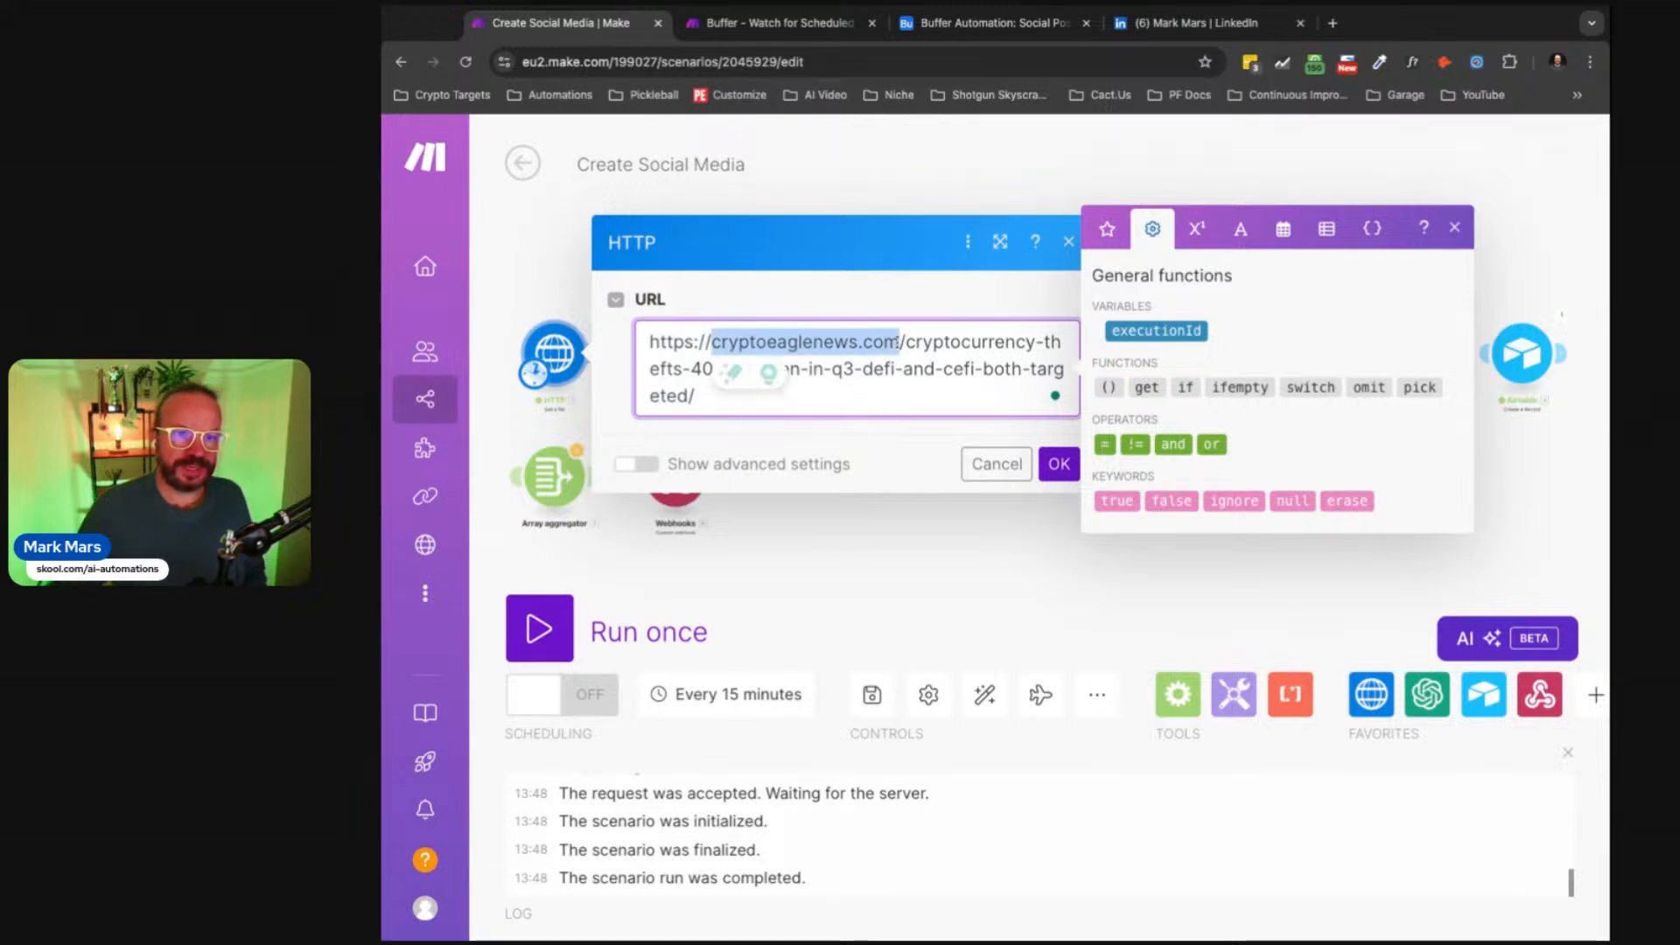
pyautogui.click(759, 368)
pyautogui.click(1043, 140)
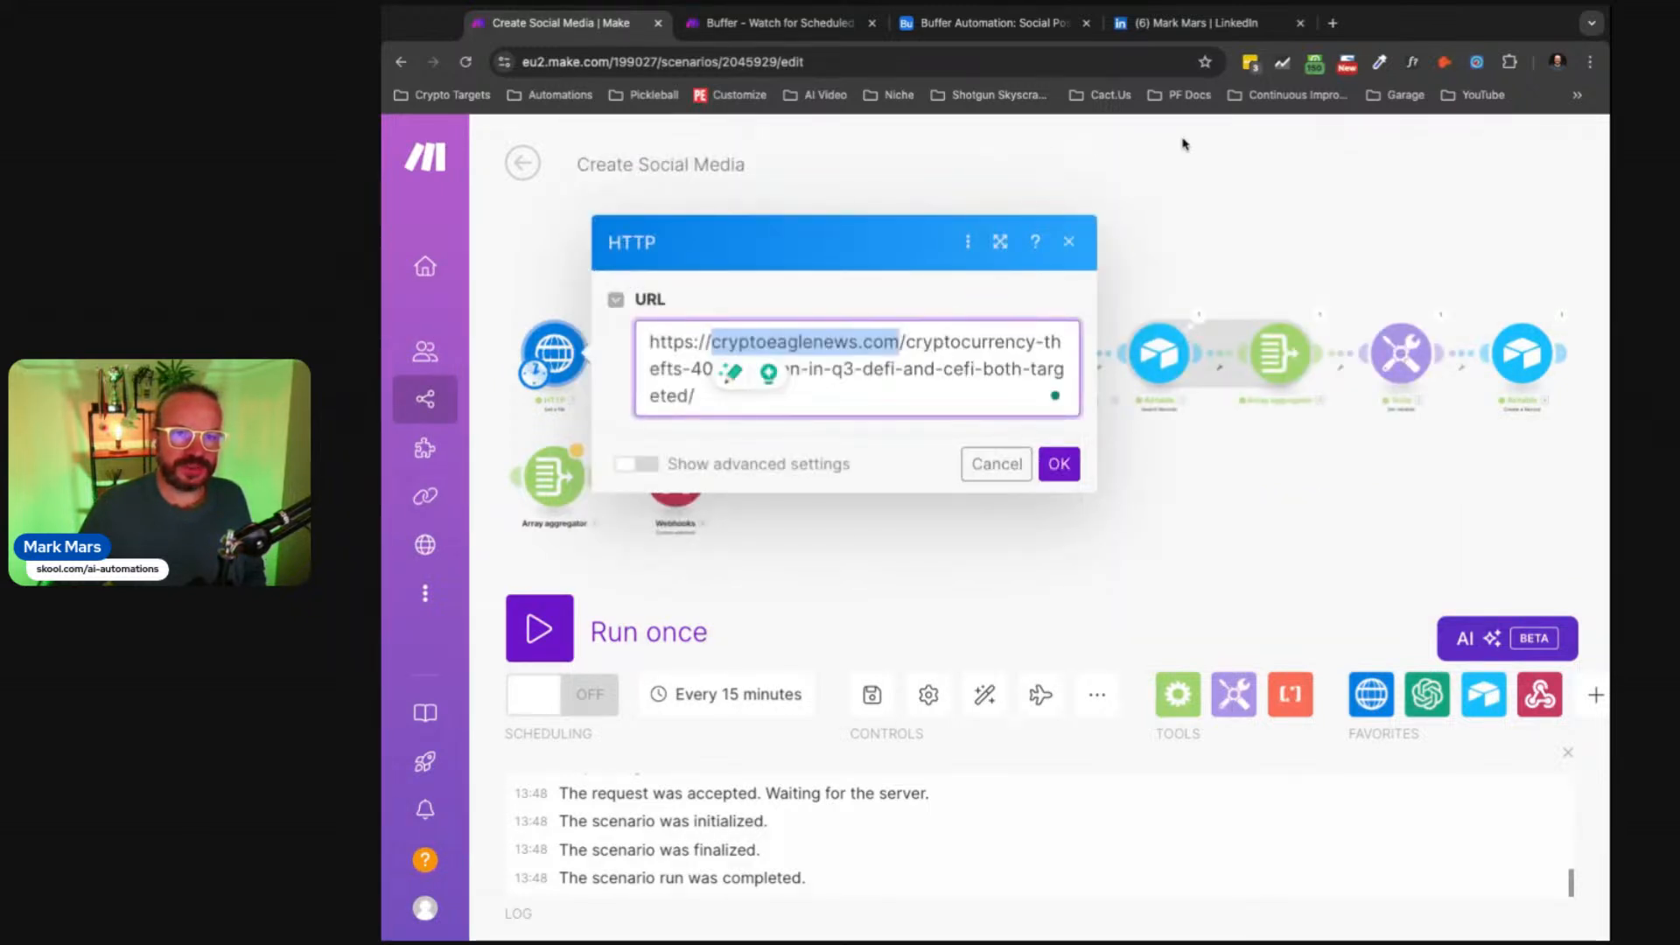
pyautogui.click(894, 343)
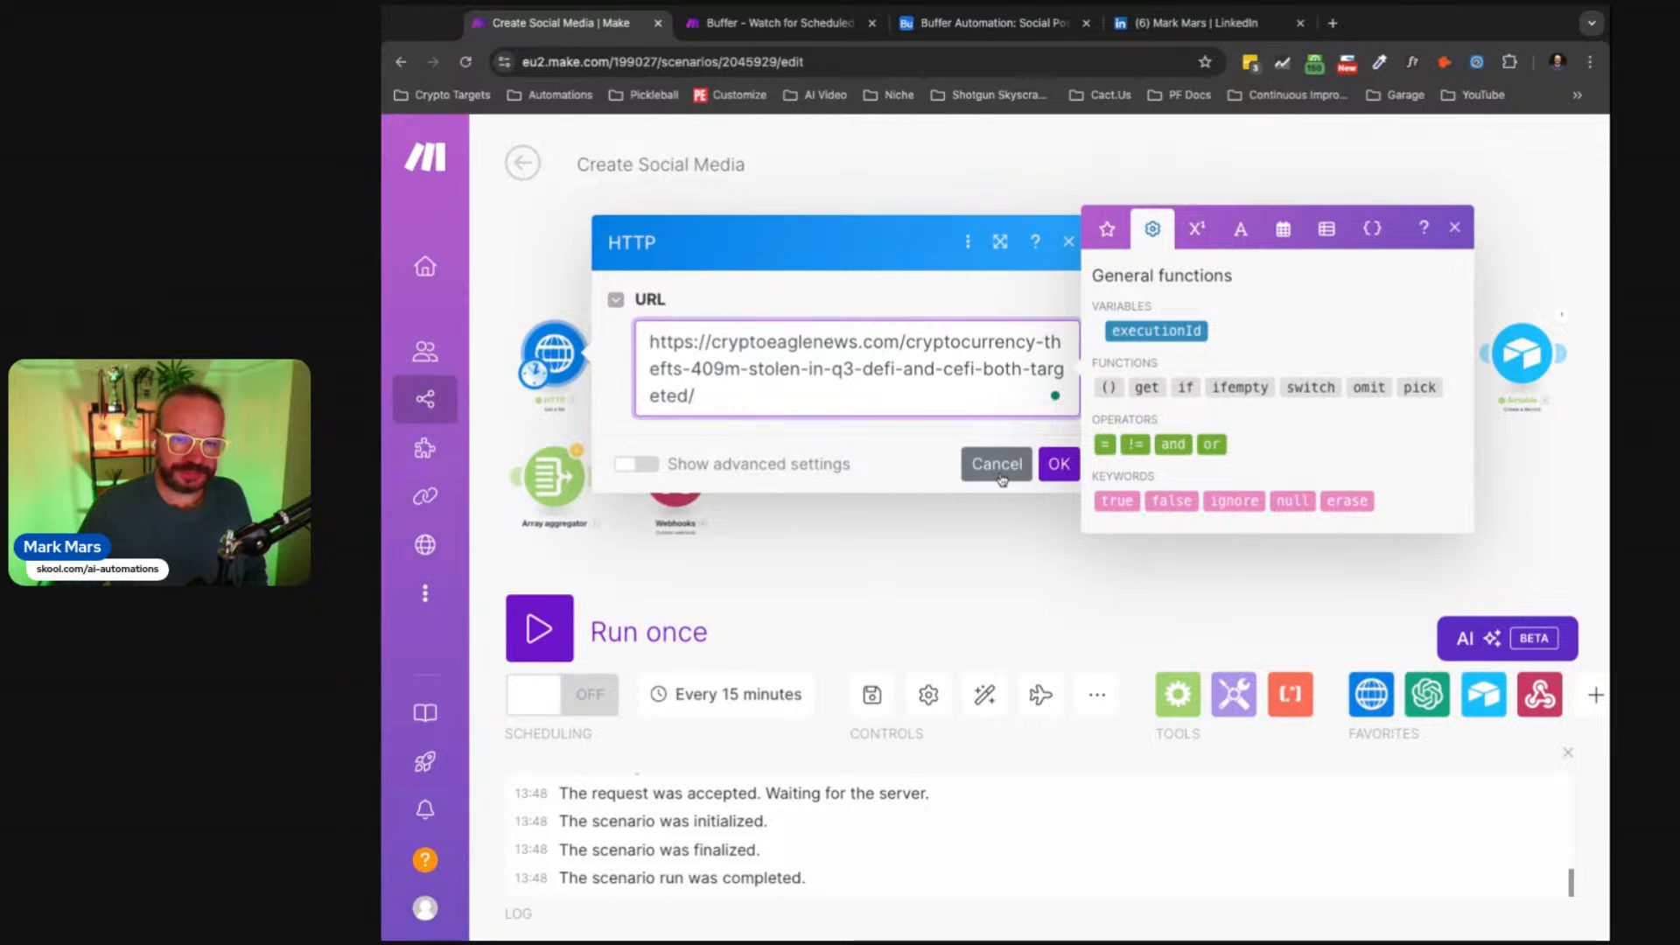
pyautogui.moveTo(897, 425); pyautogui.dragTo(652, 342)
pyautogui.click(675, 334)
pyautogui.hotkey('ctrl', 'a')
pyautogui.click(984, 460)
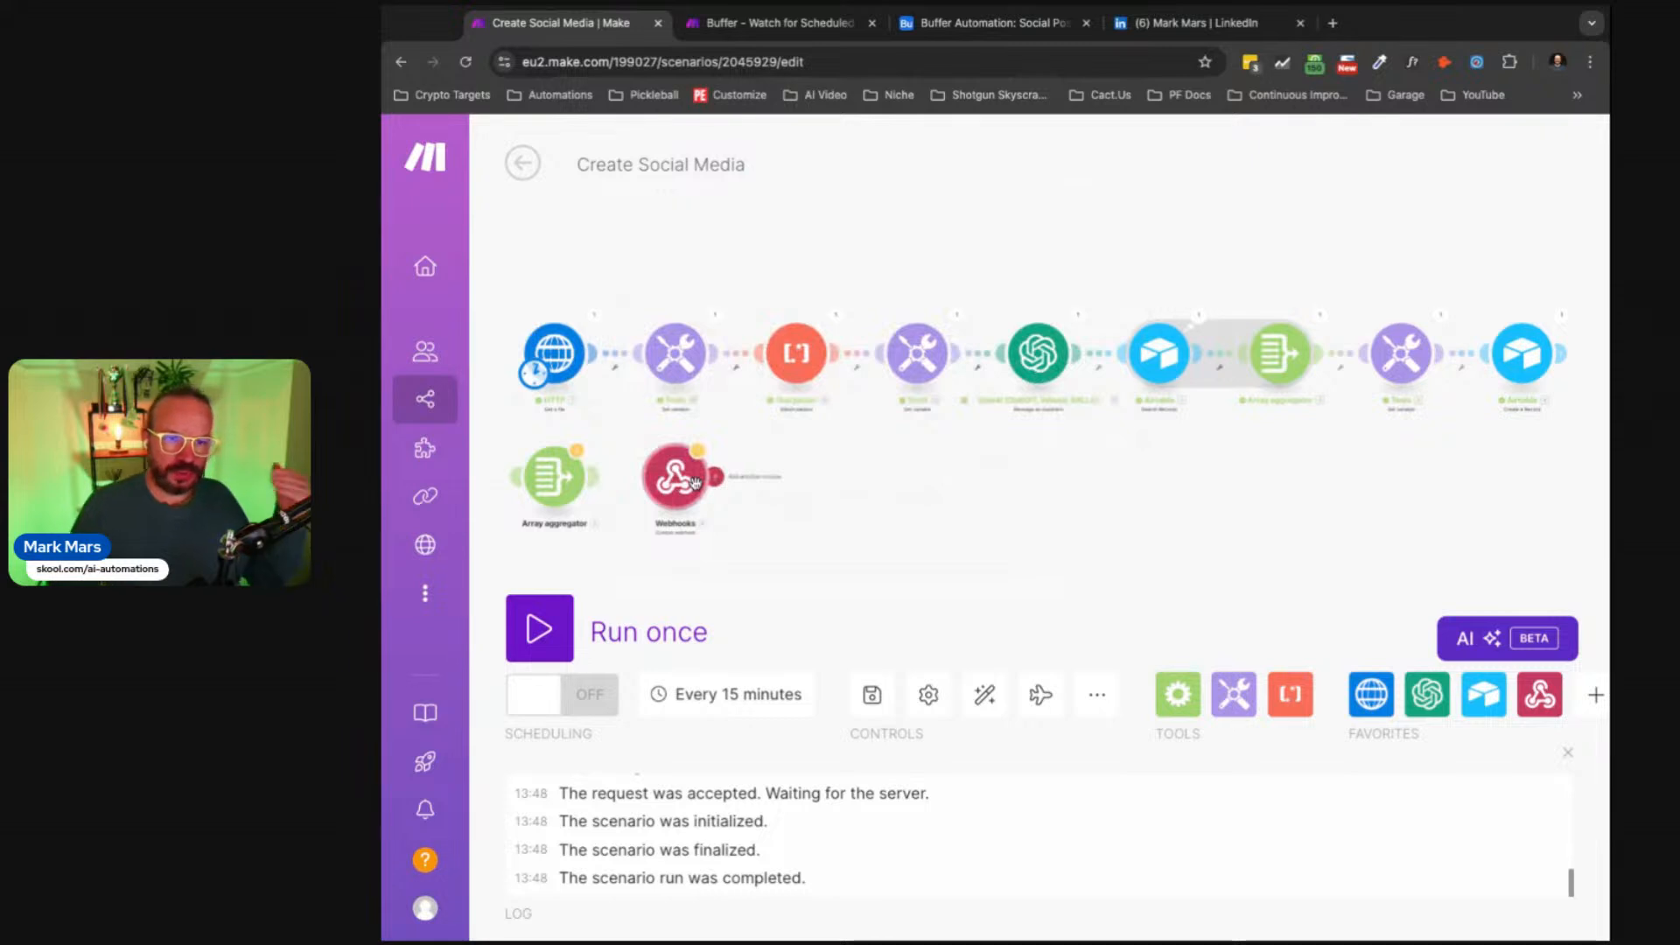
# Step: Look over the variable module after HTTP and the Text parser module's settings, leaving both unchanged
pyautogui.click(691, 382)
pyautogui.moveTo(773, 387); pyautogui.dragTo(882, 450)
pyautogui.click(882, 450)
pyautogui.click(1179, 510)
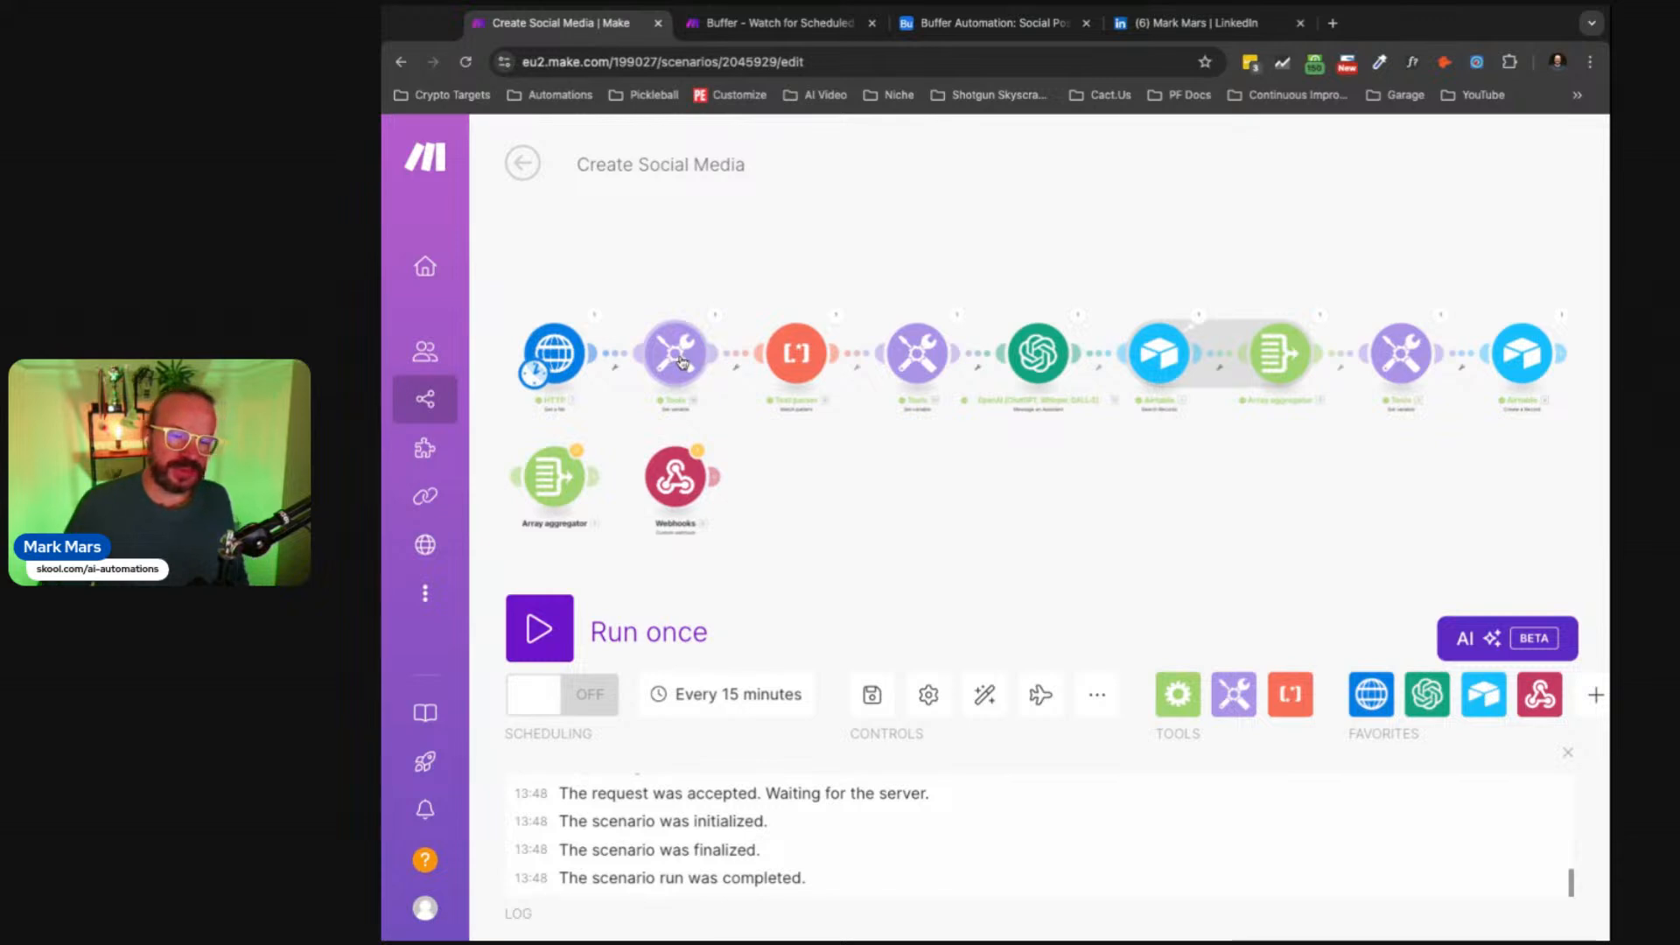
pyautogui.click(814, 363)
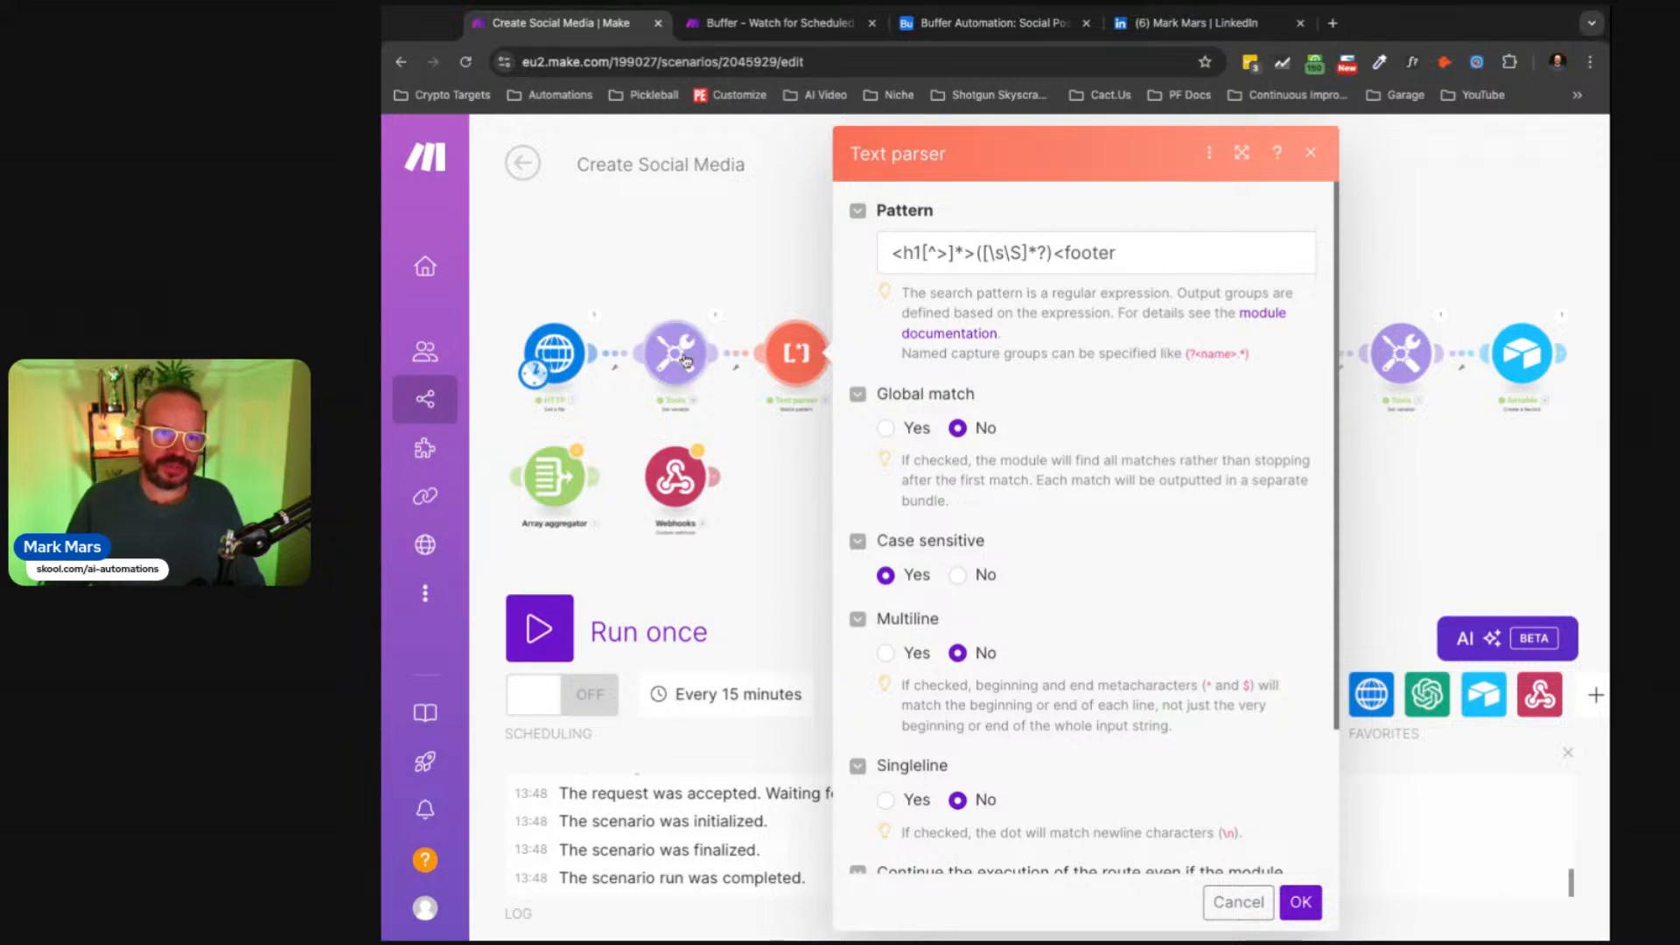
pyautogui.click(766, 455)
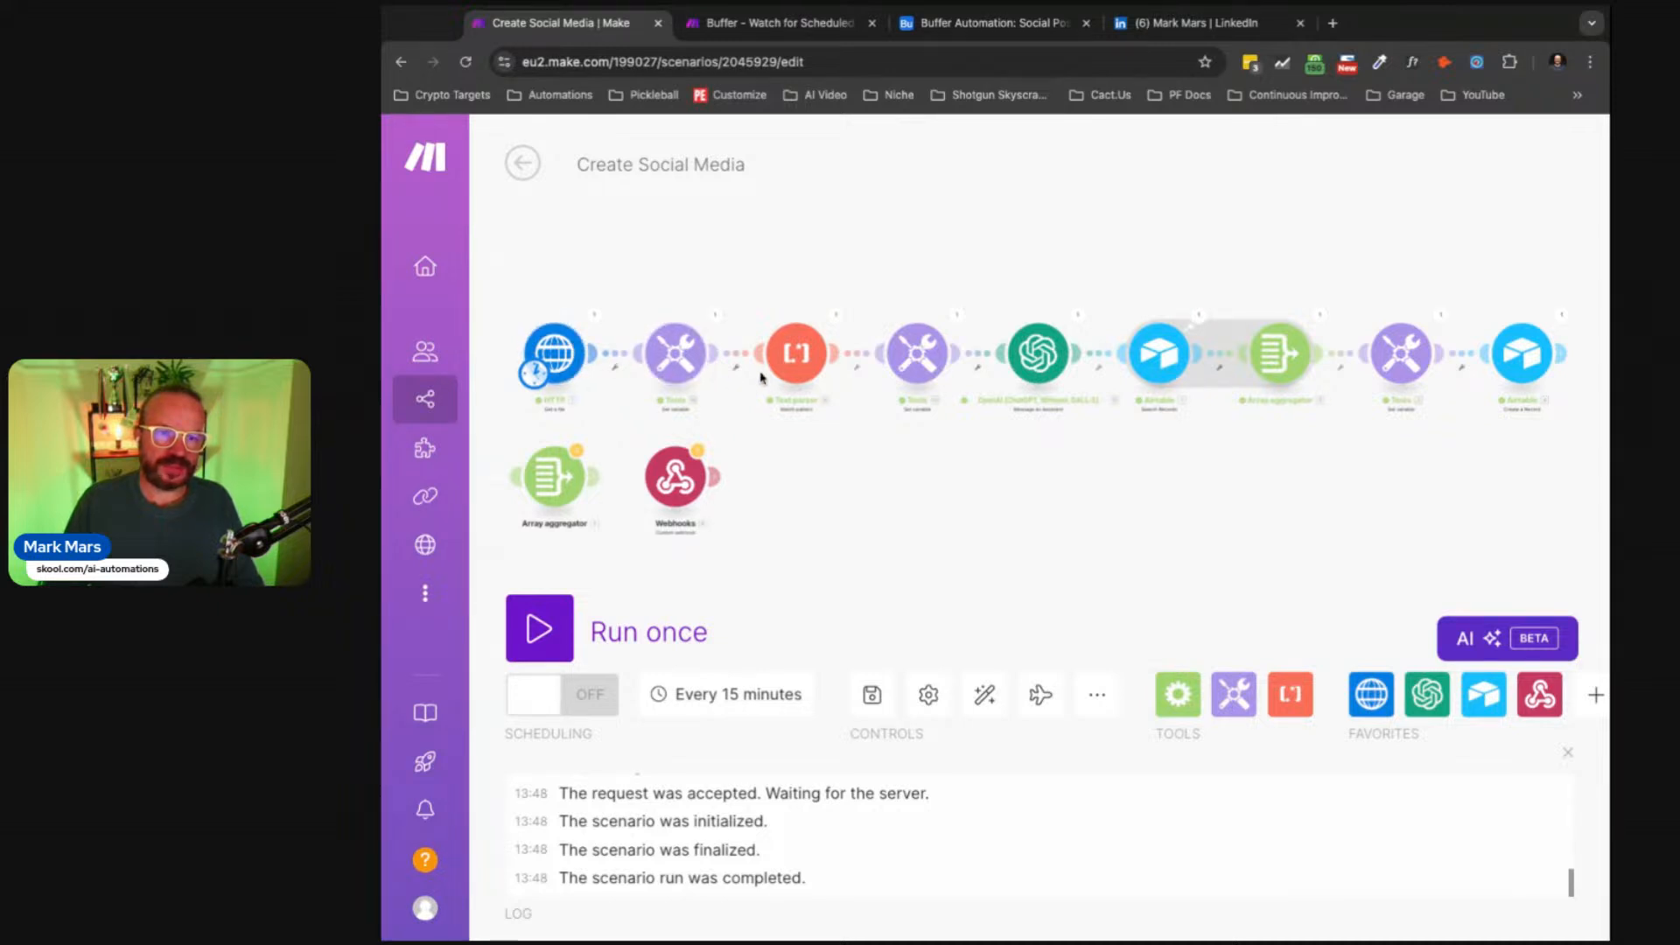
pyautogui.click(791, 357)
pyautogui.click(750, 444)
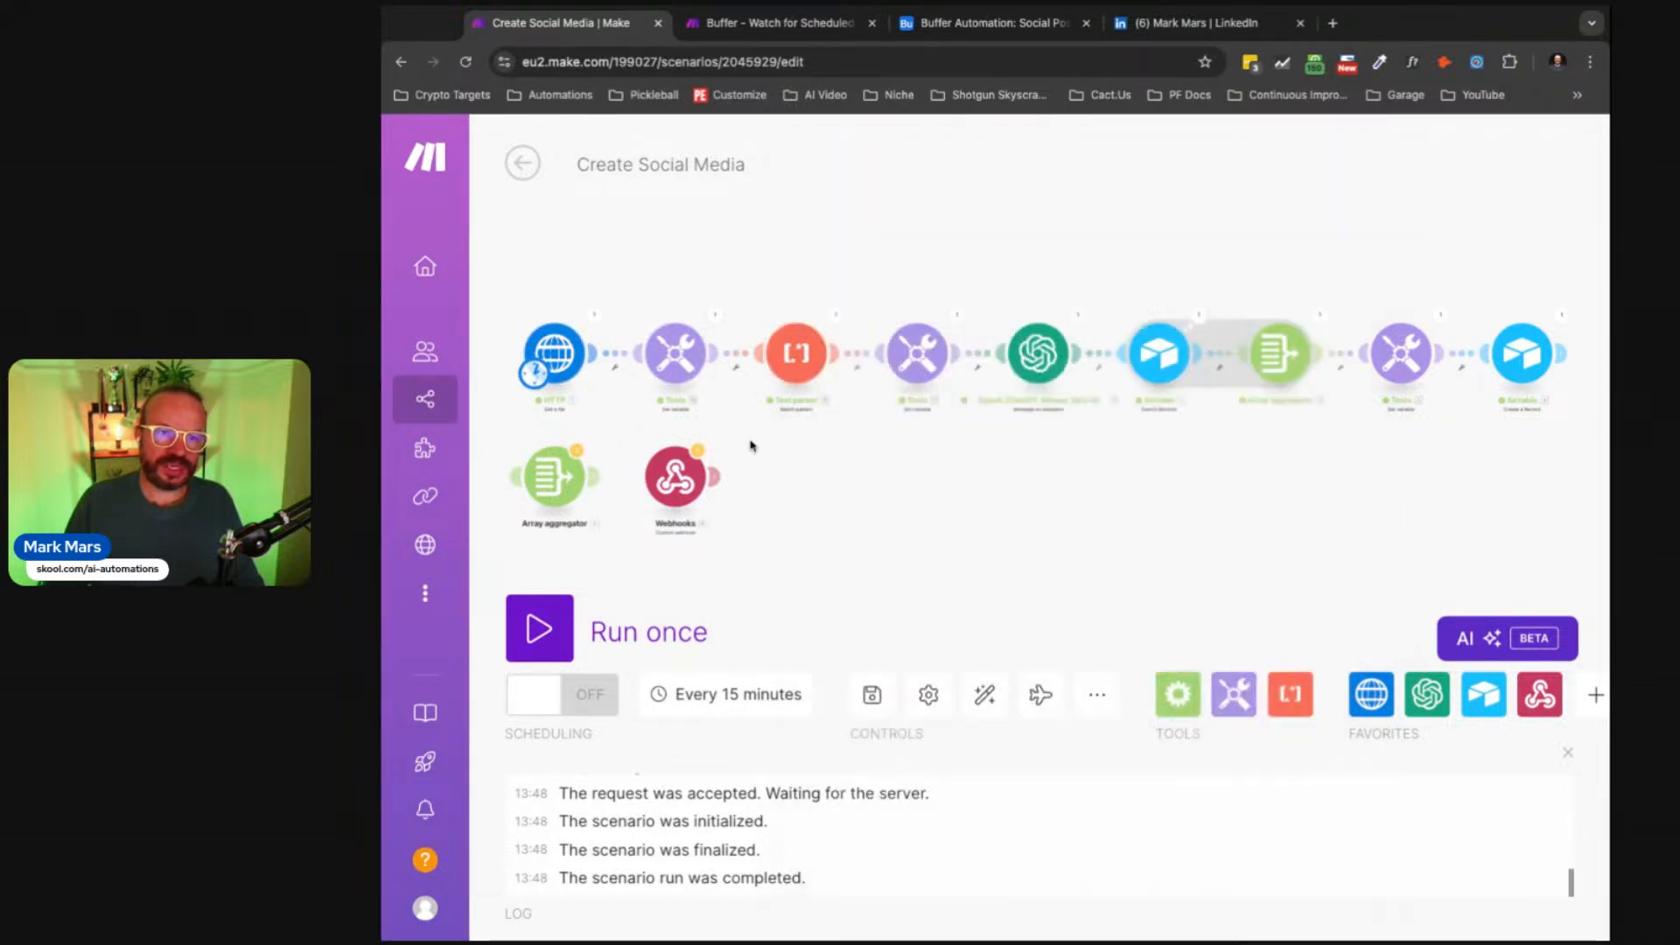
# Step: Inspect the HTTP module's last run output, expanding the Data field to read the fetched page's HTML
pyautogui.click(594, 316)
pyautogui.click(711, 576)
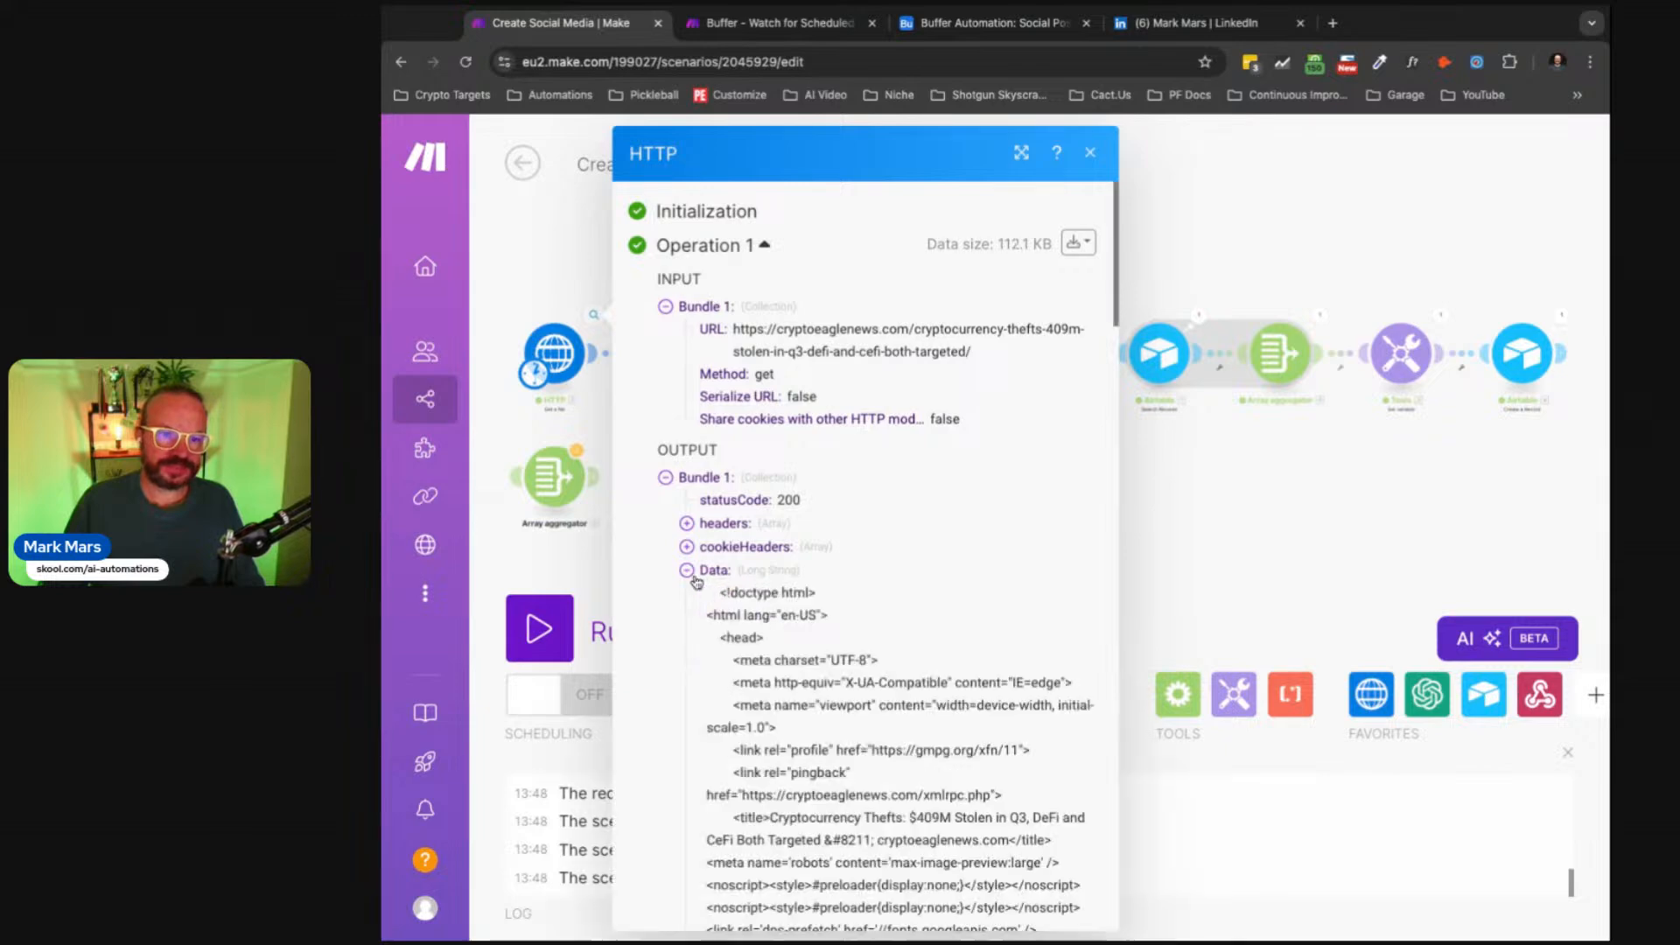
pyautogui.scroll(-5, 820, 632)
pyautogui.press('Escape')
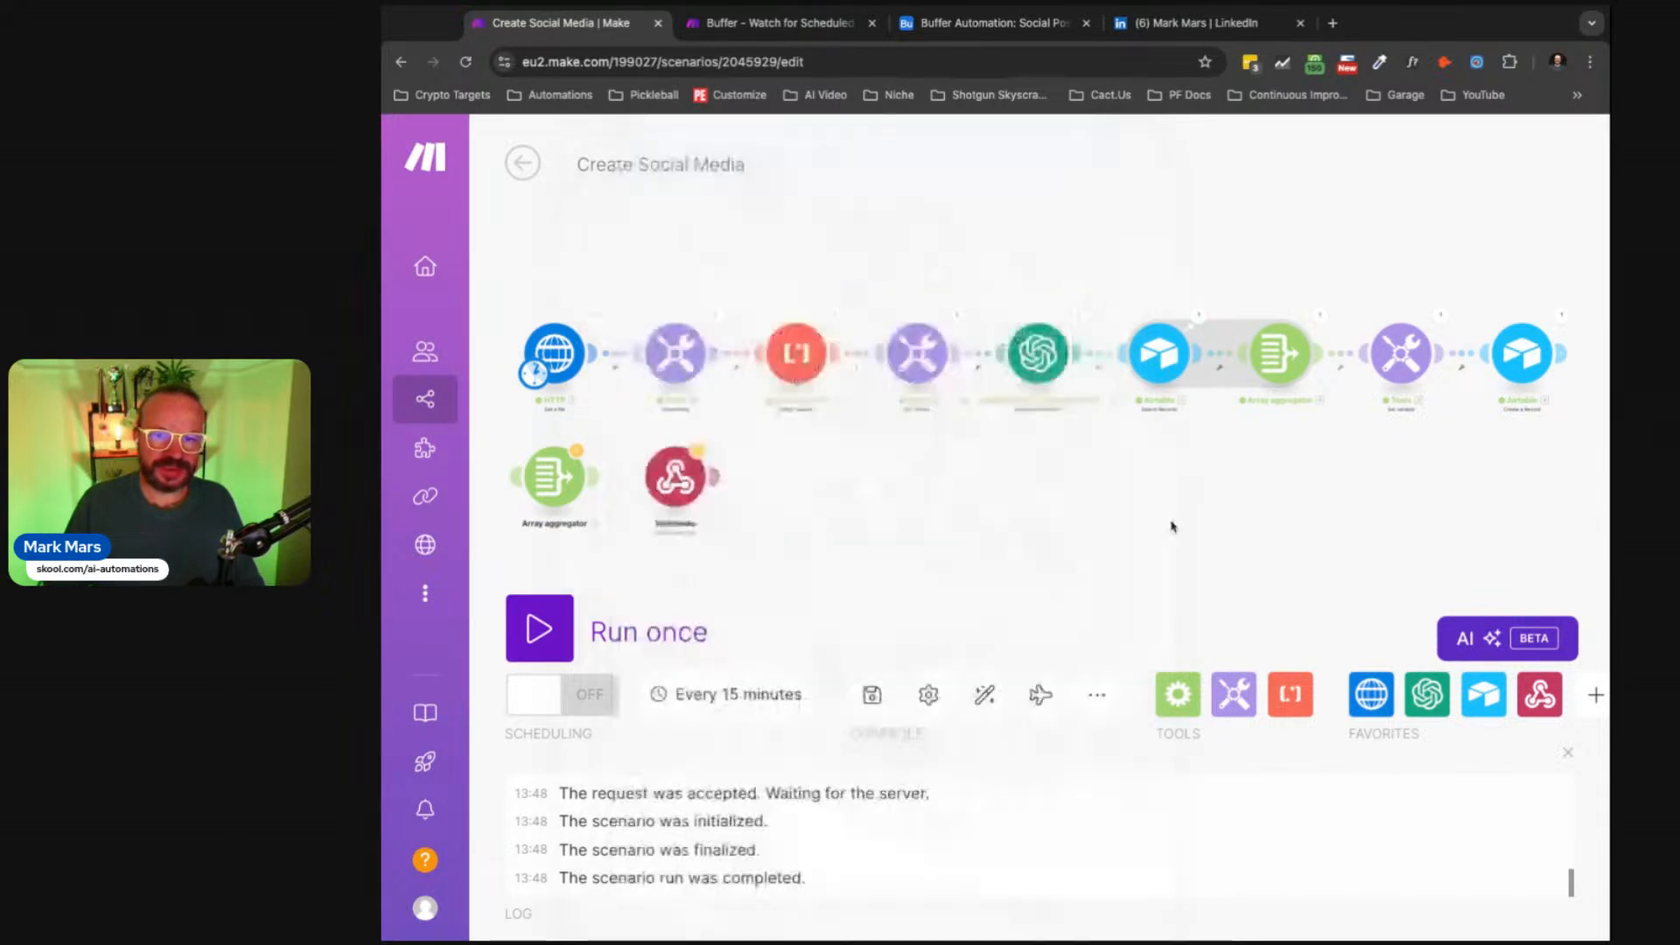
# Step: Examine the Text parser's regular-expression pattern and how the following StrippedHTML variable uses the matched text
pyautogui.click(811, 355)
pyautogui.moveTo(911, 253); pyautogui.dragTo(1137, 253)
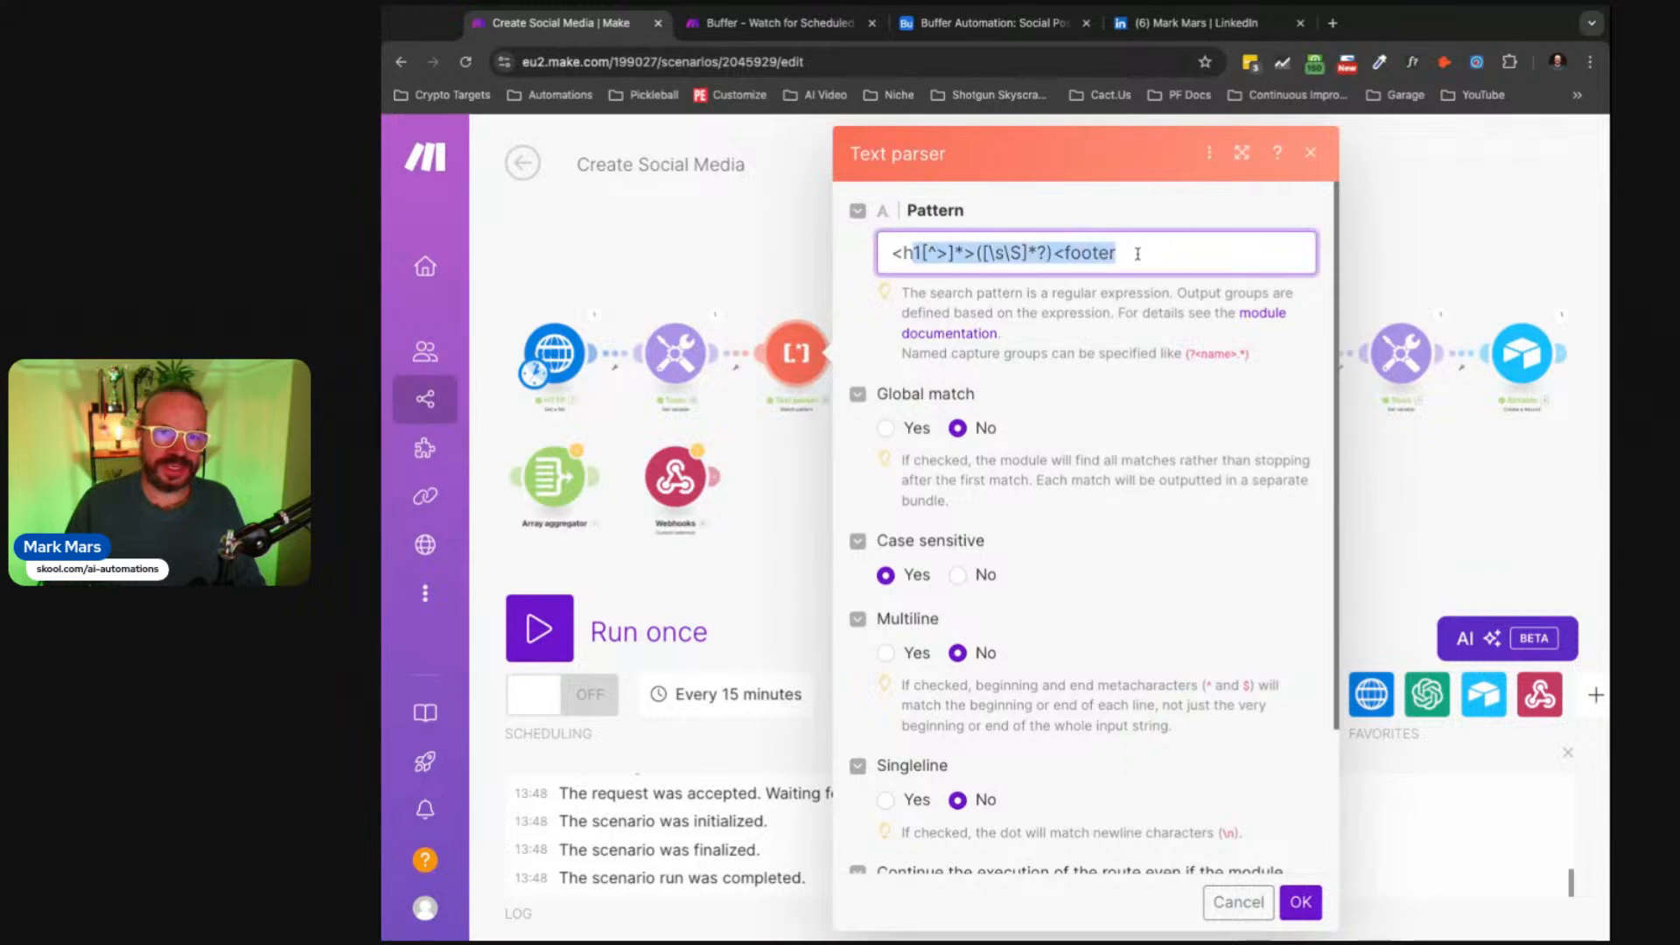
pyautogui.click(896, 254)
pyautogui.moveTo(890, 255); pyautogui.dragTo(1124, 255)
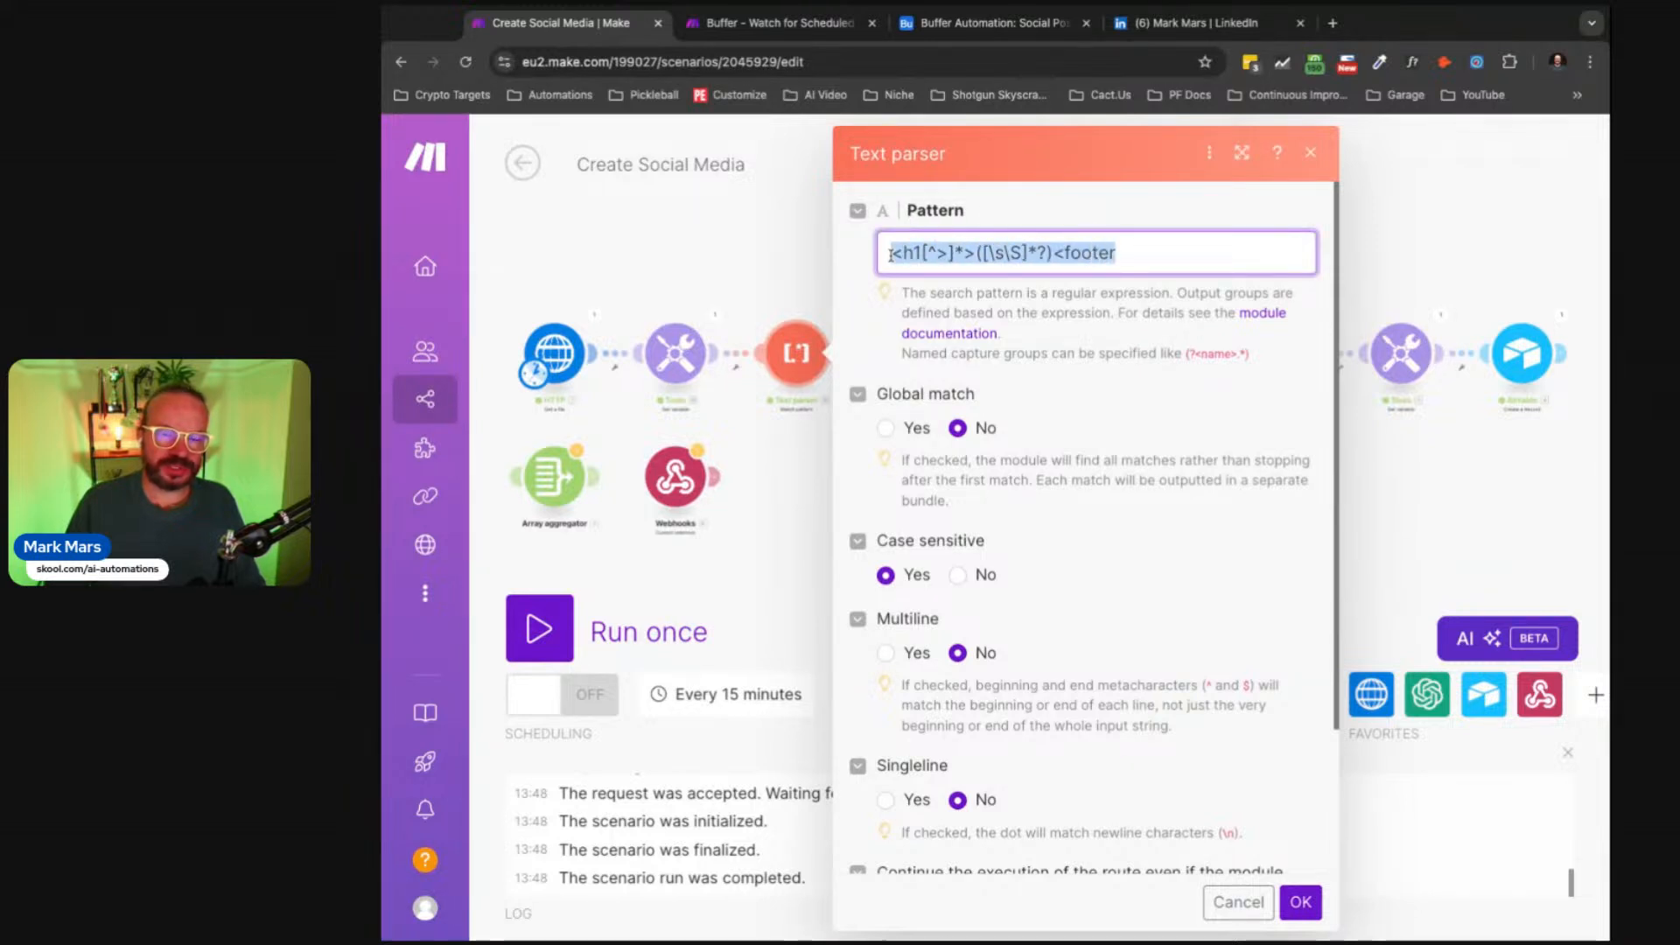
pyautogui.click(1155, 252)
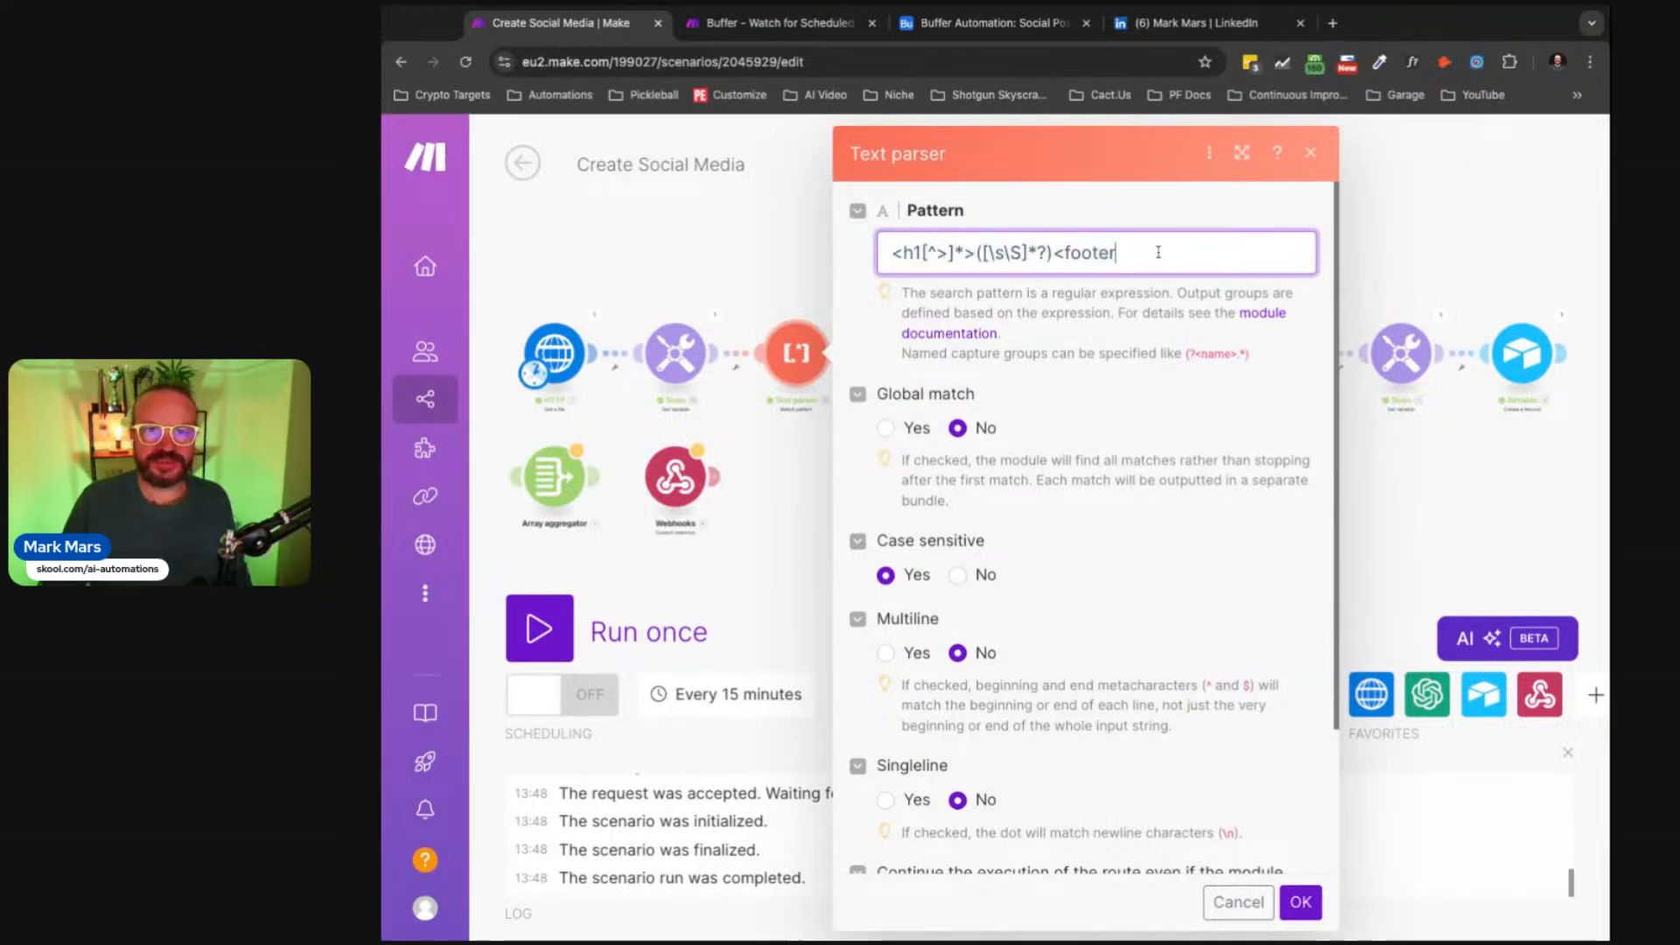
pyautogui.click(821, 244)
pyautogui.click(933, 346)
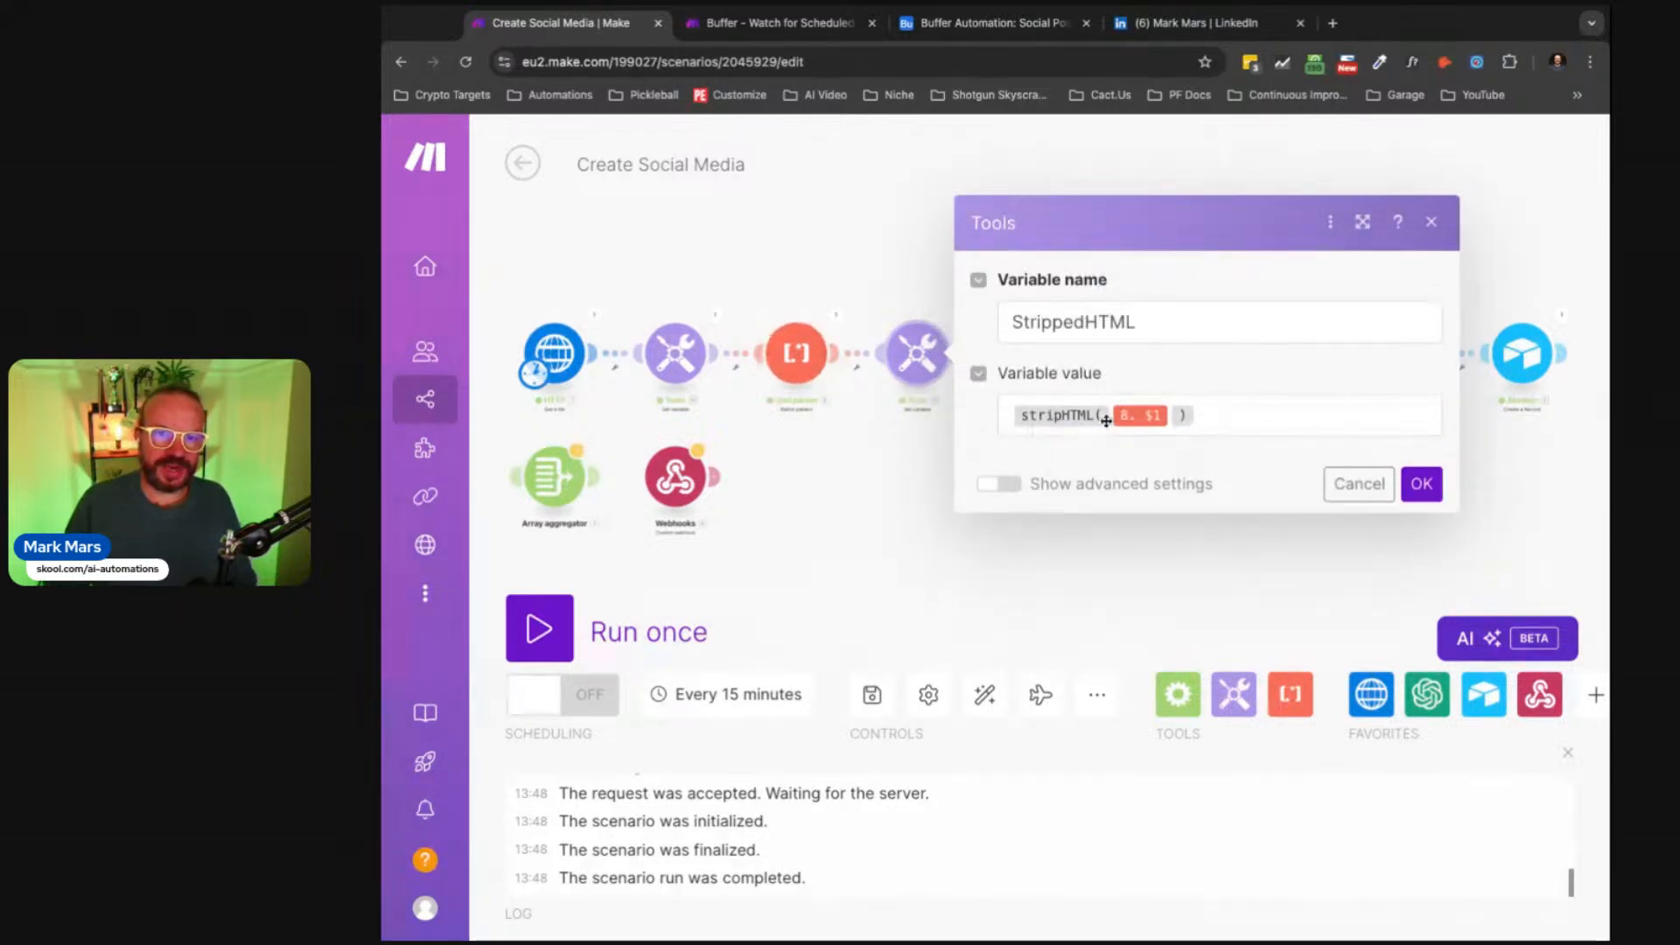
pyautogui.click(894, 467)
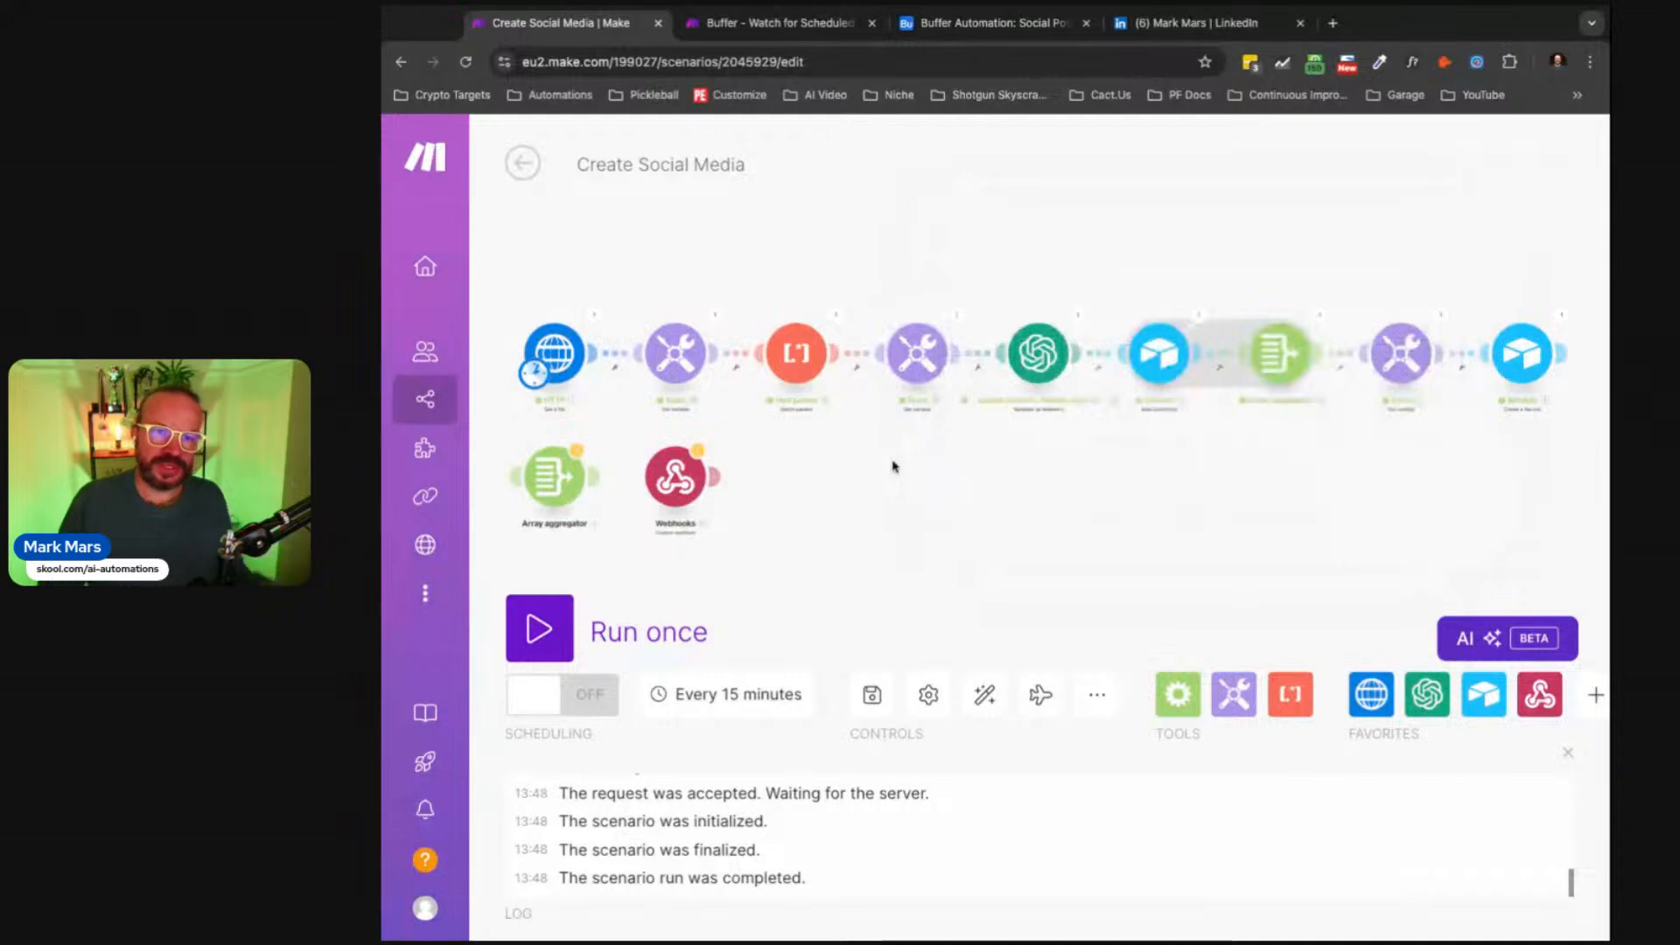
pyautogui.click(796, 352)
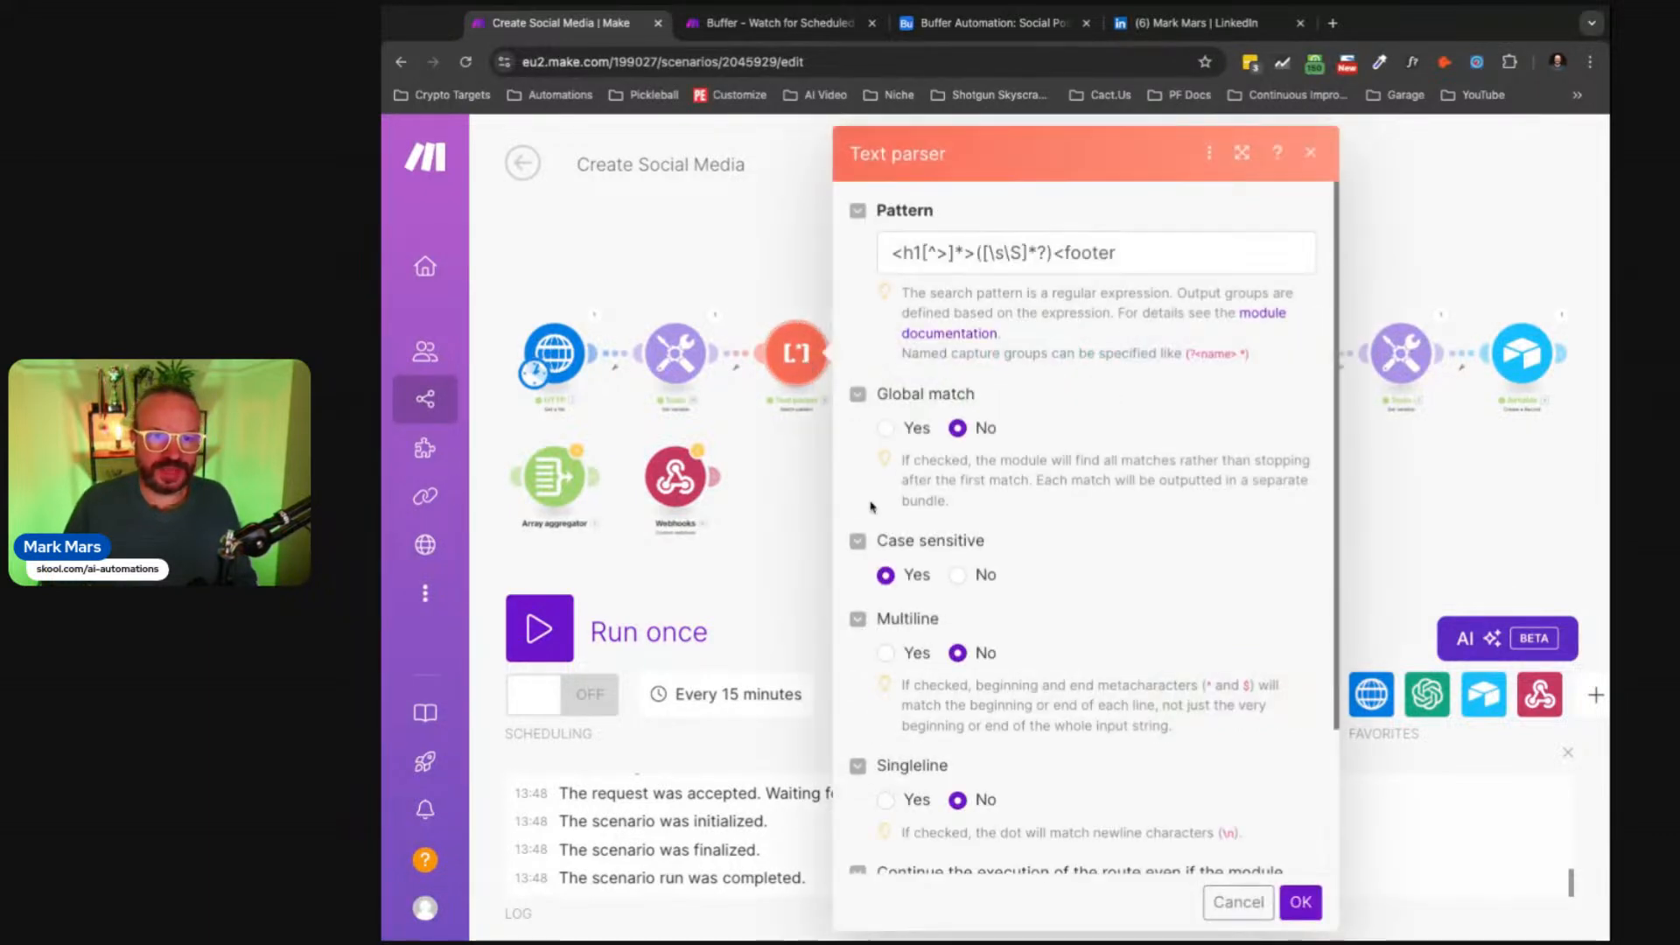
pyautogui.click(816, 487)
# Step: Review the OpenAI module's assistant, role and LinkedIn post message, then leave it without changes
pyautogui.click(1022, 374)
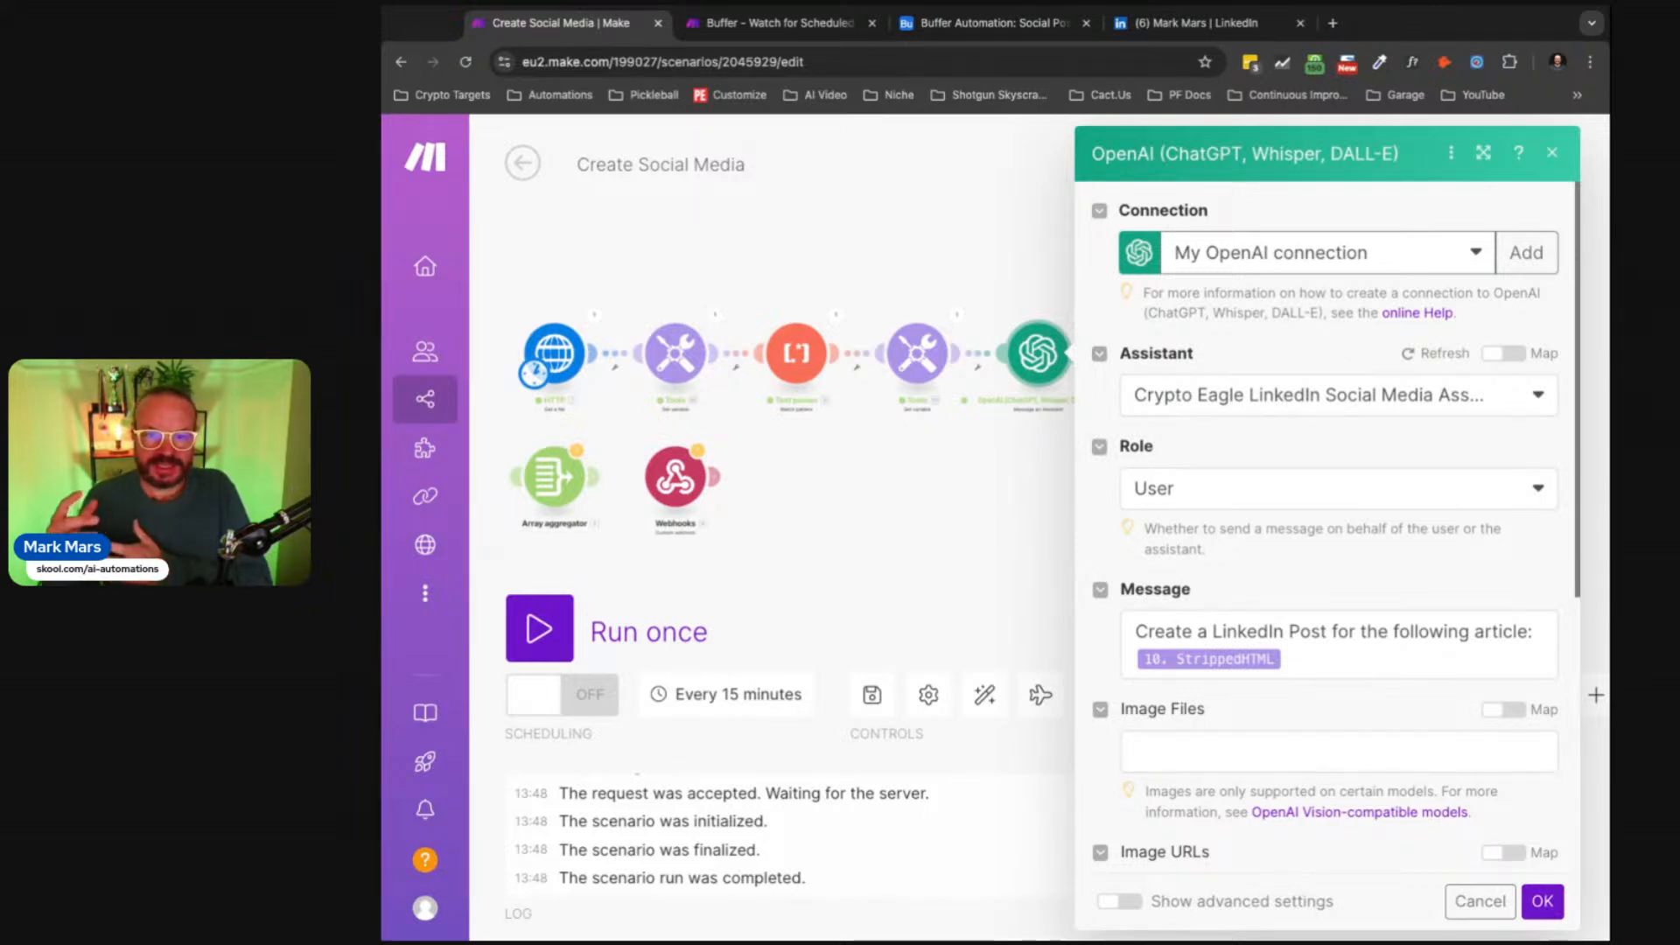
pyautogui.click(1315, 654)
pyautogui.moveTo(1315, 653); pyautogui.dragTo(1140, 632)
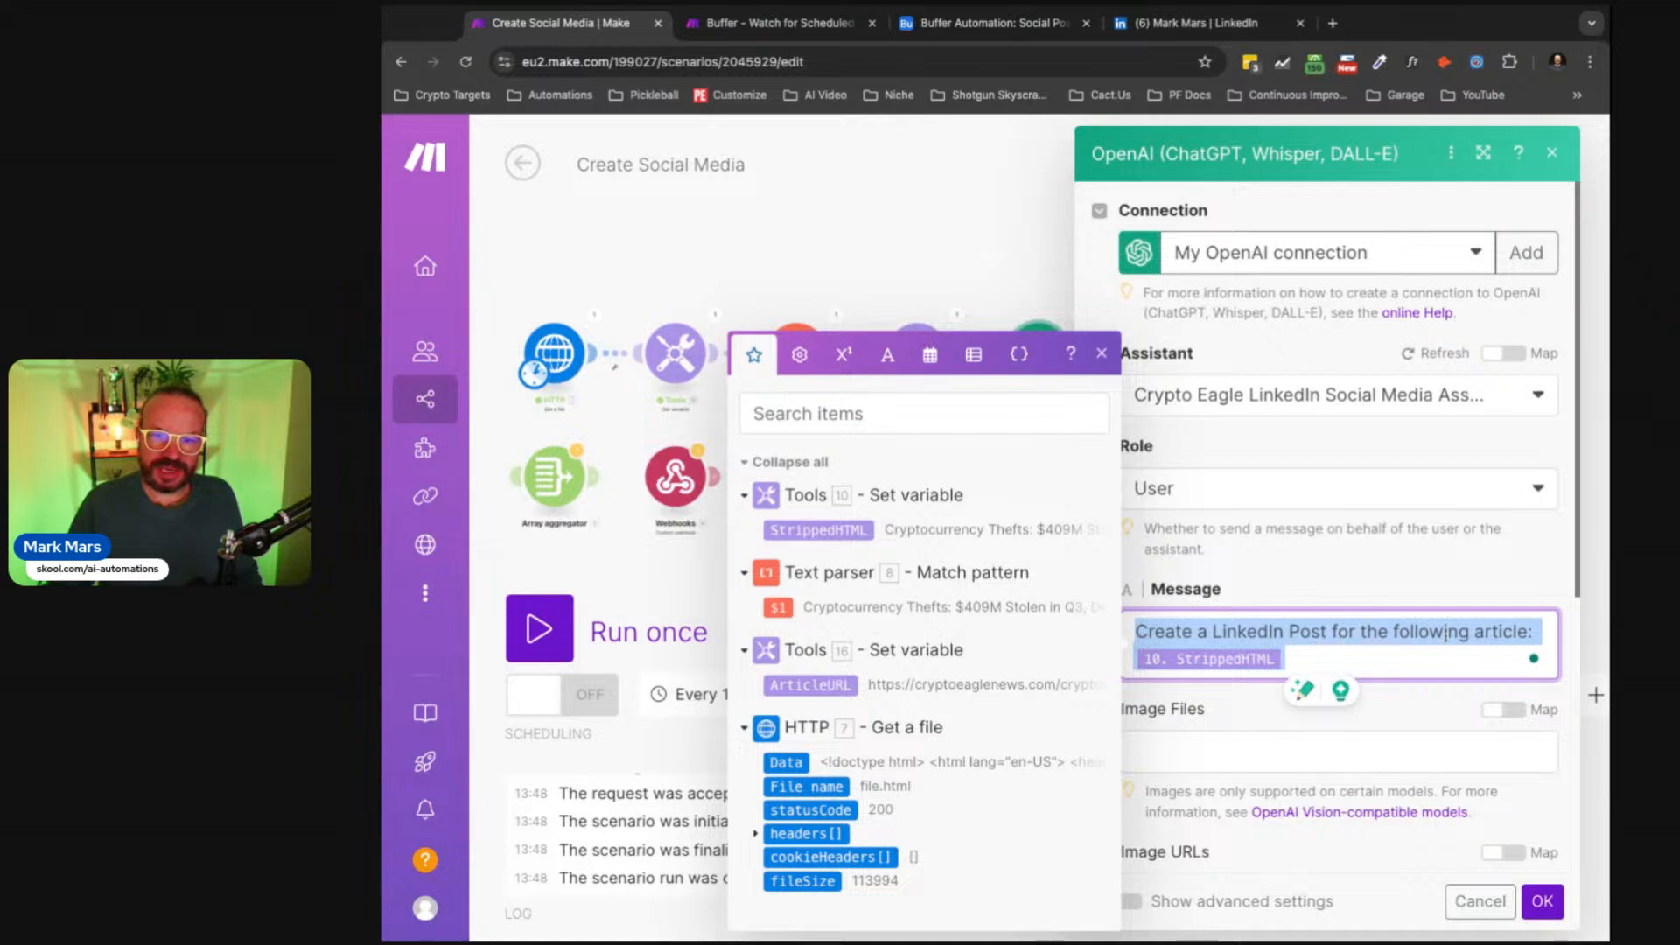
pyautogui.click(1425, 662)
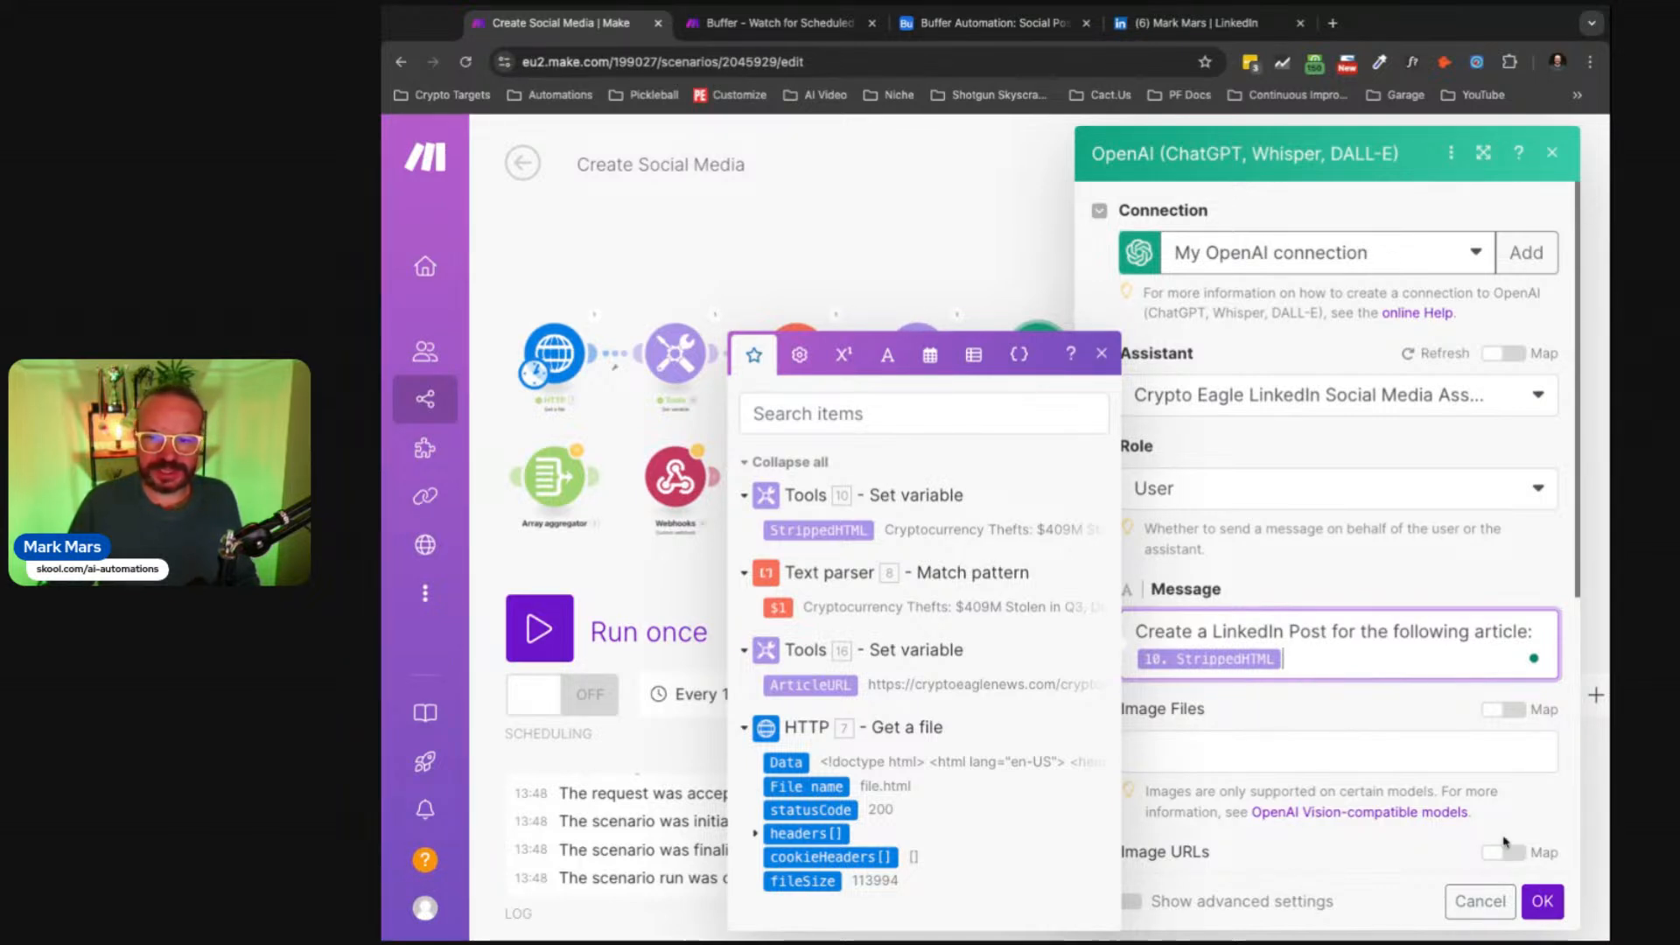
pyautogui.click(1482, 903)
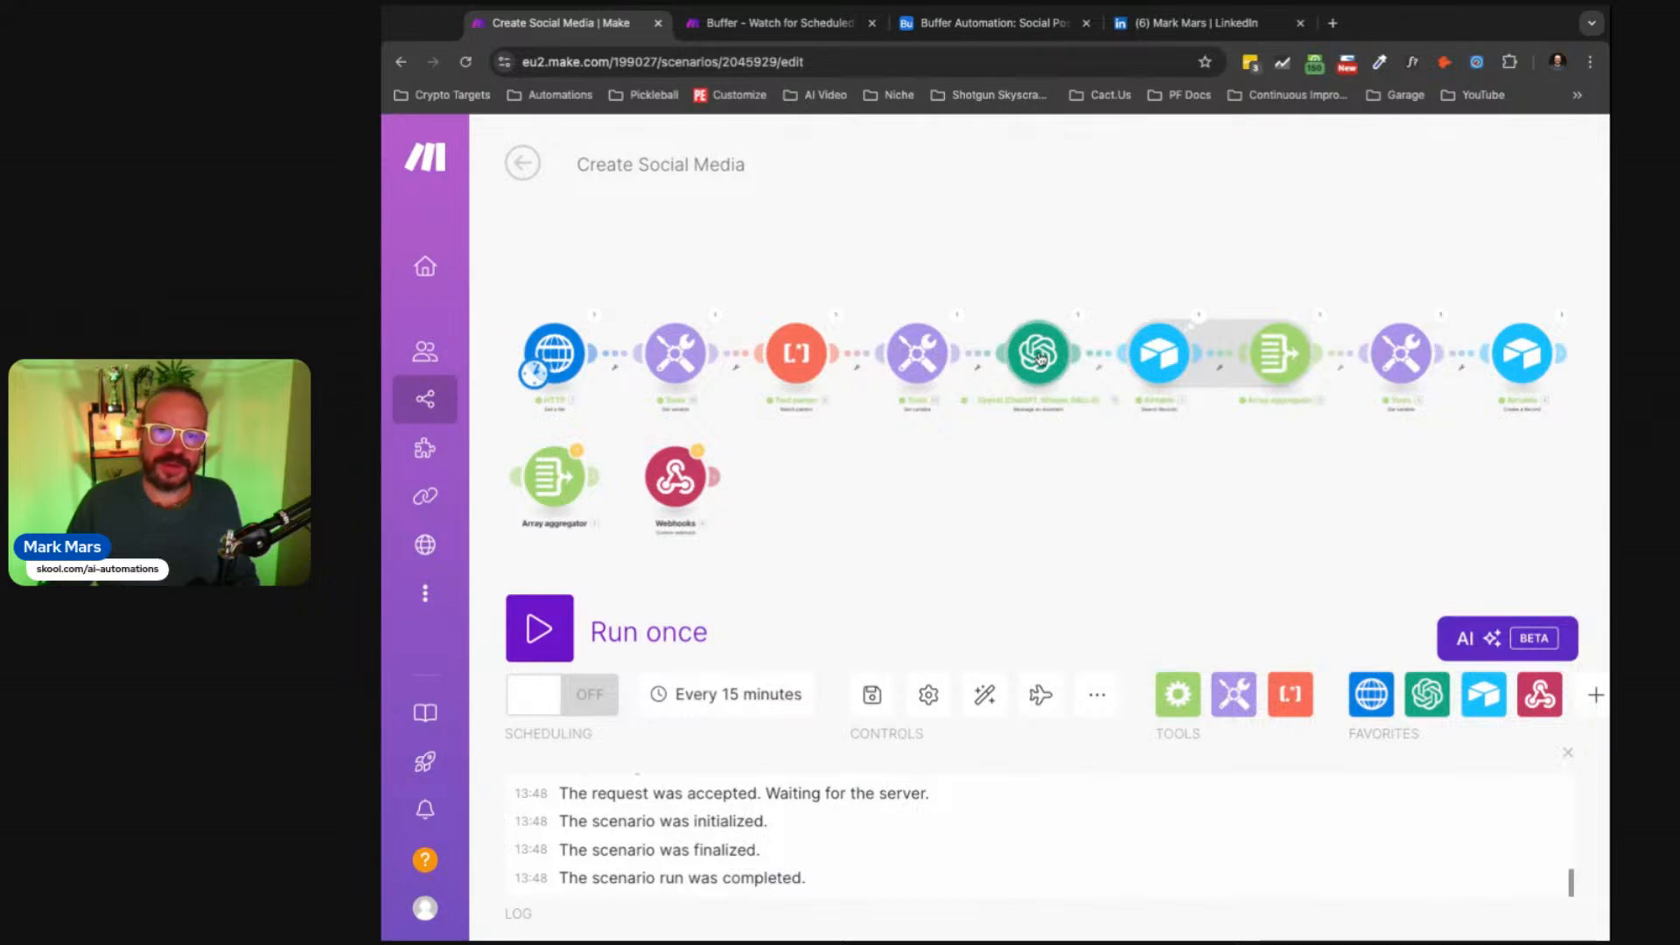
pyautogui.click(1040, 359)
pyautogui.click(937, 503)
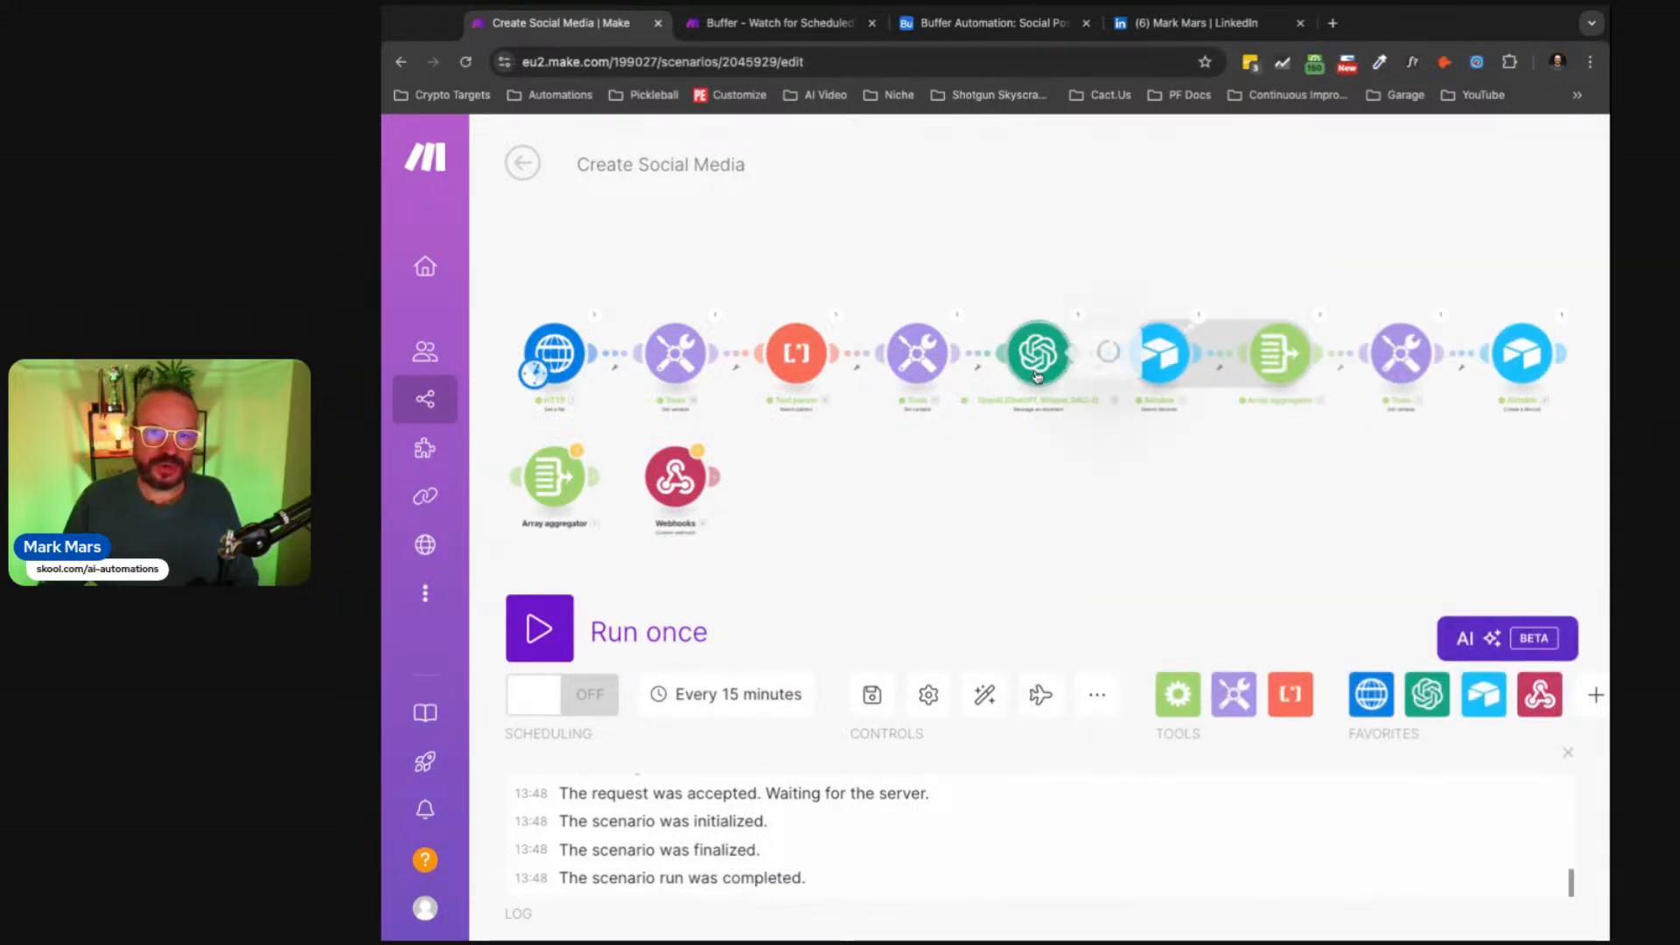
pyautogui.click(1043, 364)
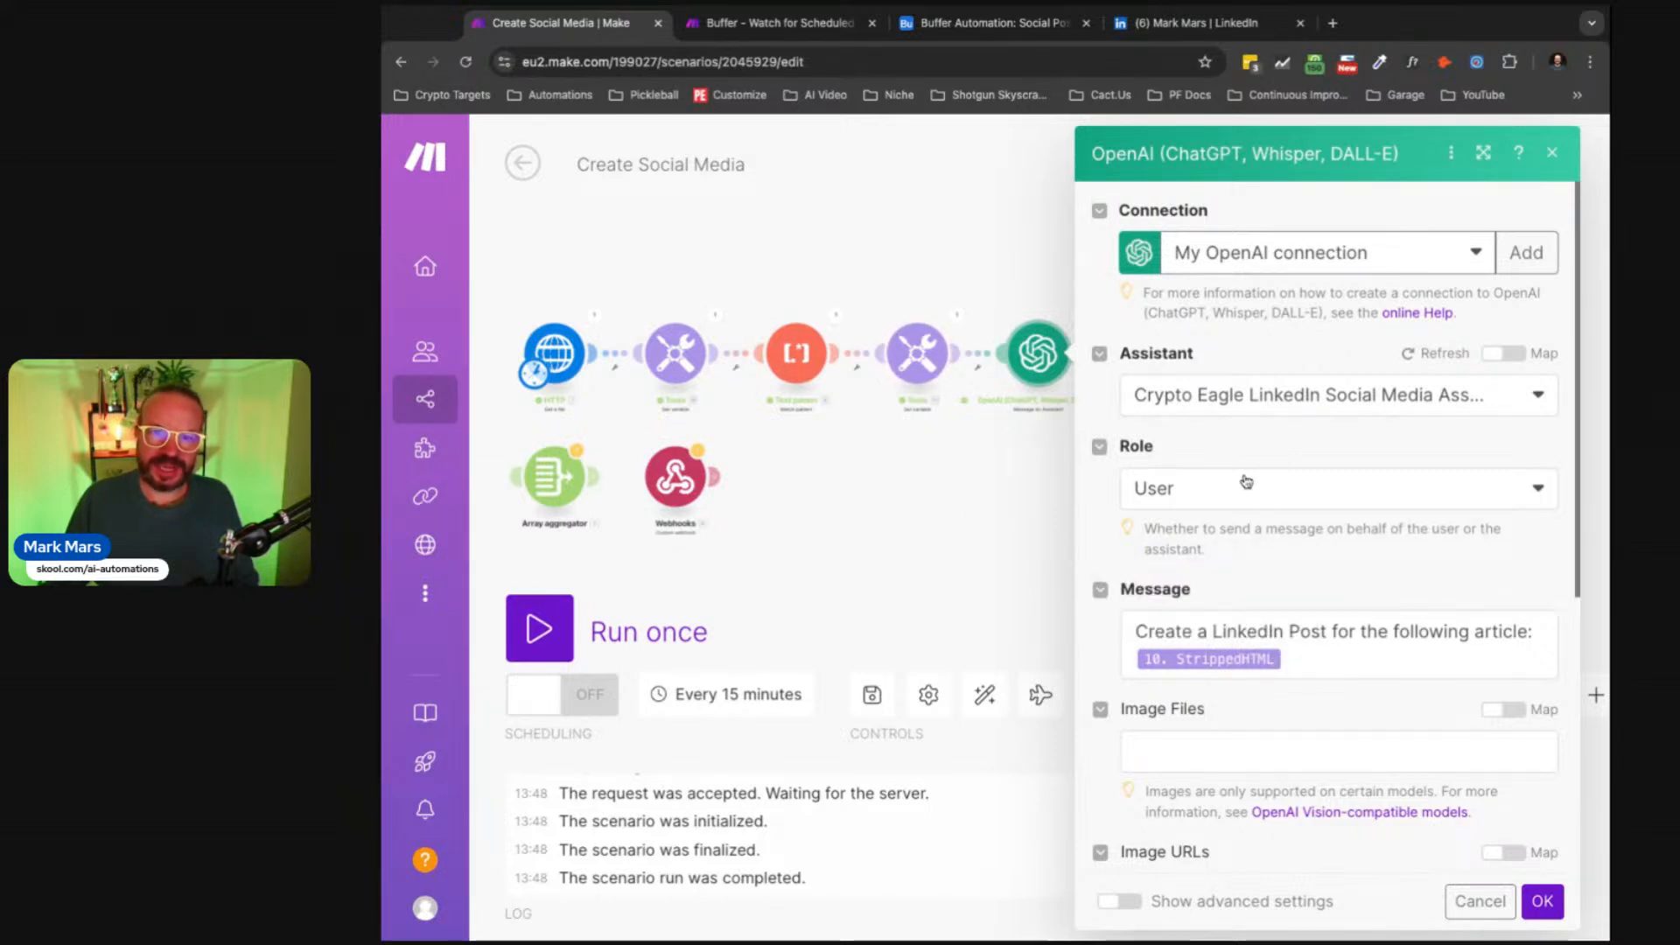
pyautogui.click(1000, 500)
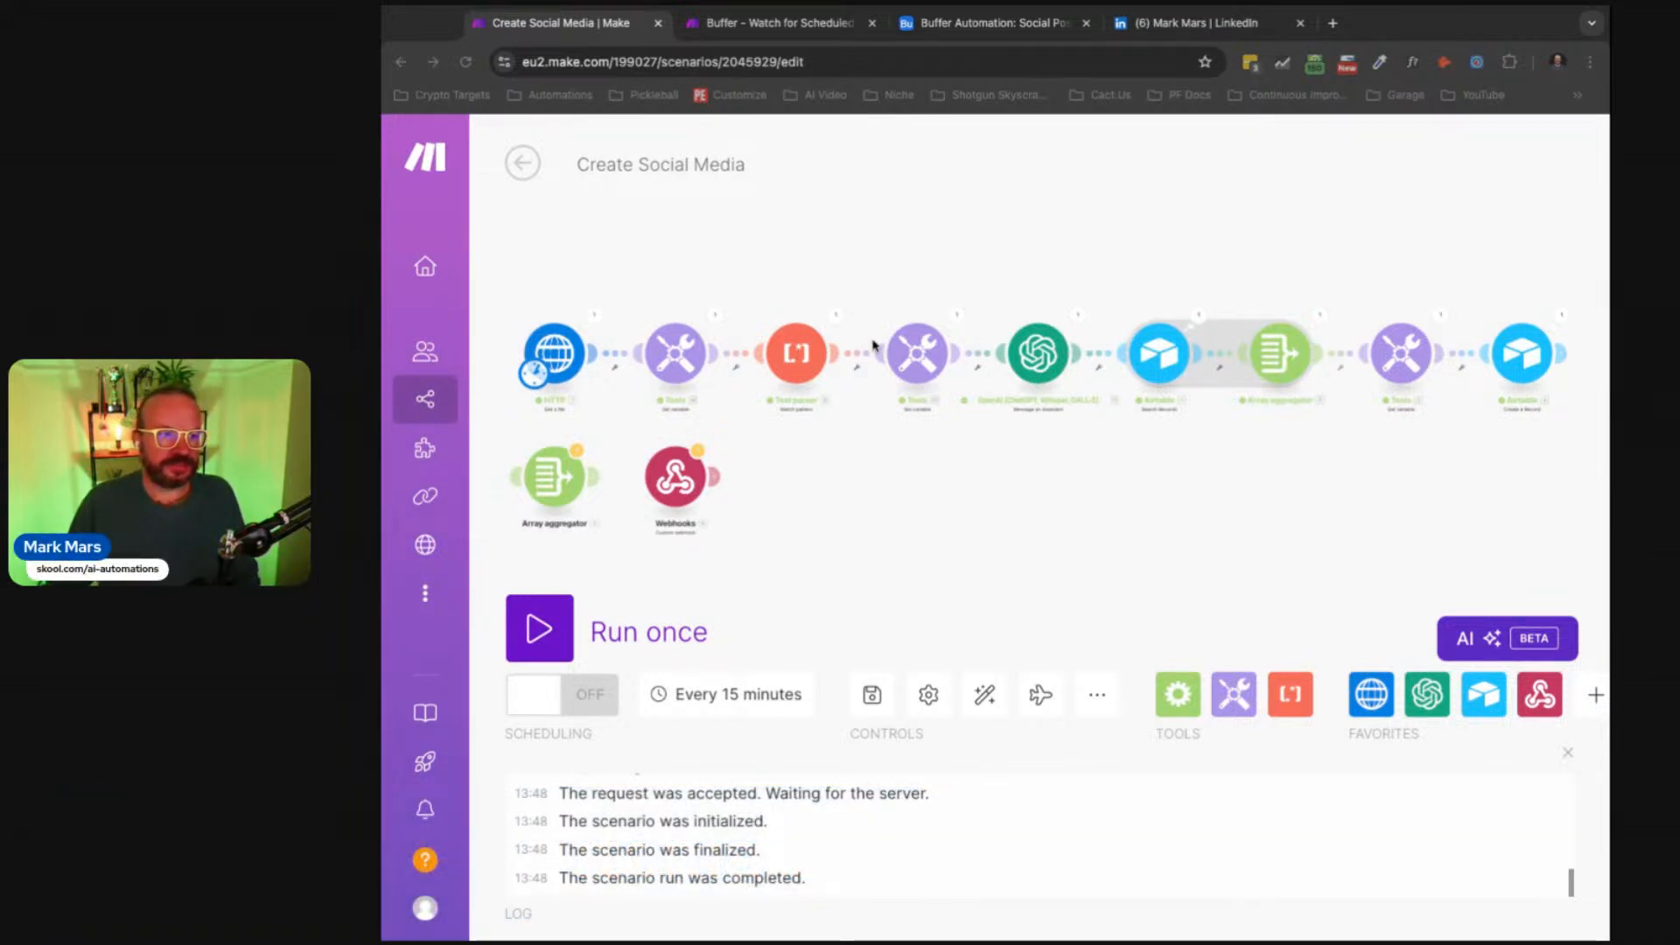
pyautogui.click(1158, 551)
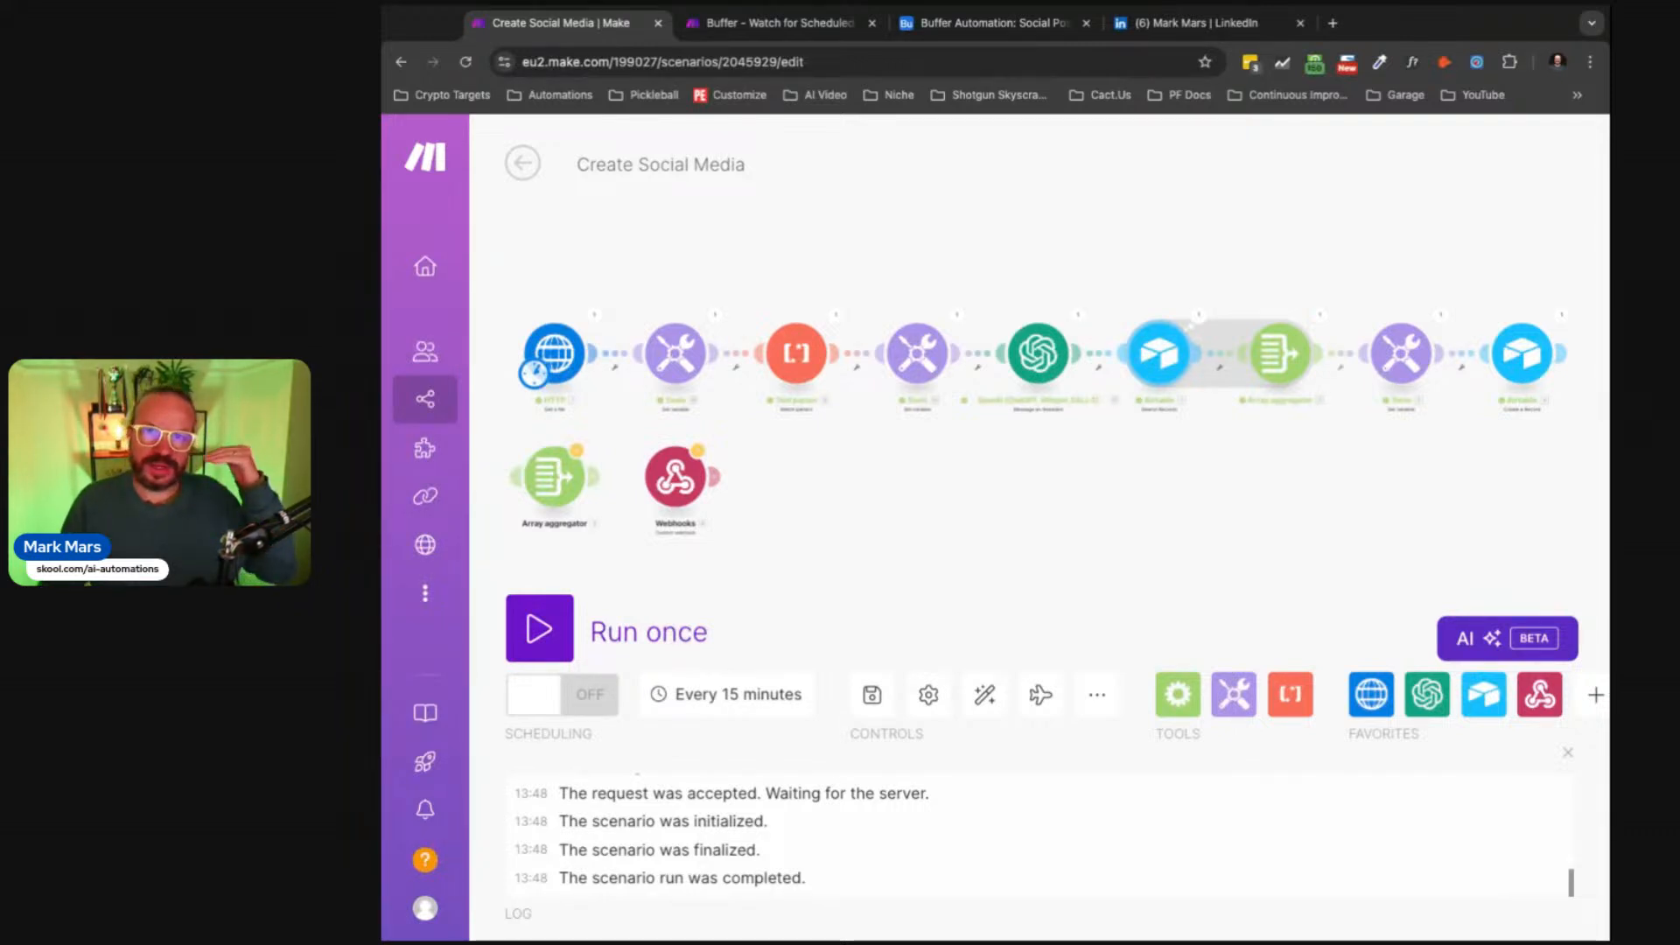
# Step: Switch to the Airtable Social Posts table and read the "Cryptocurrency Heists" entry in the LinkedIn column
pyautogui.click(1006, 26)
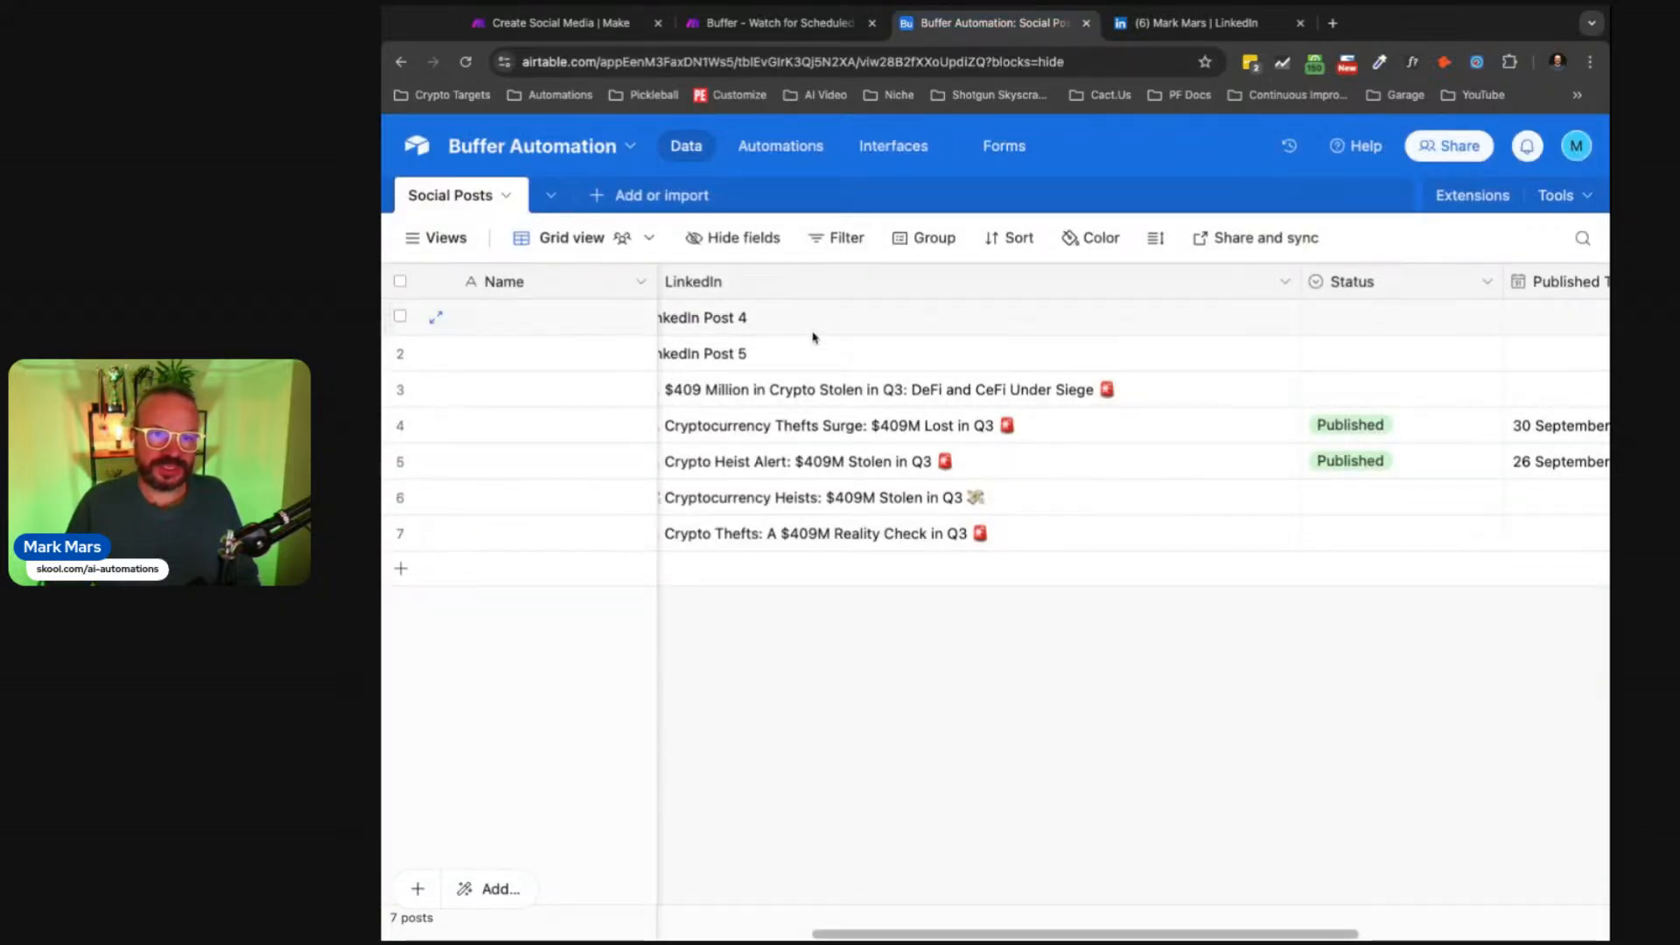
pyautogui.click(855, 530)
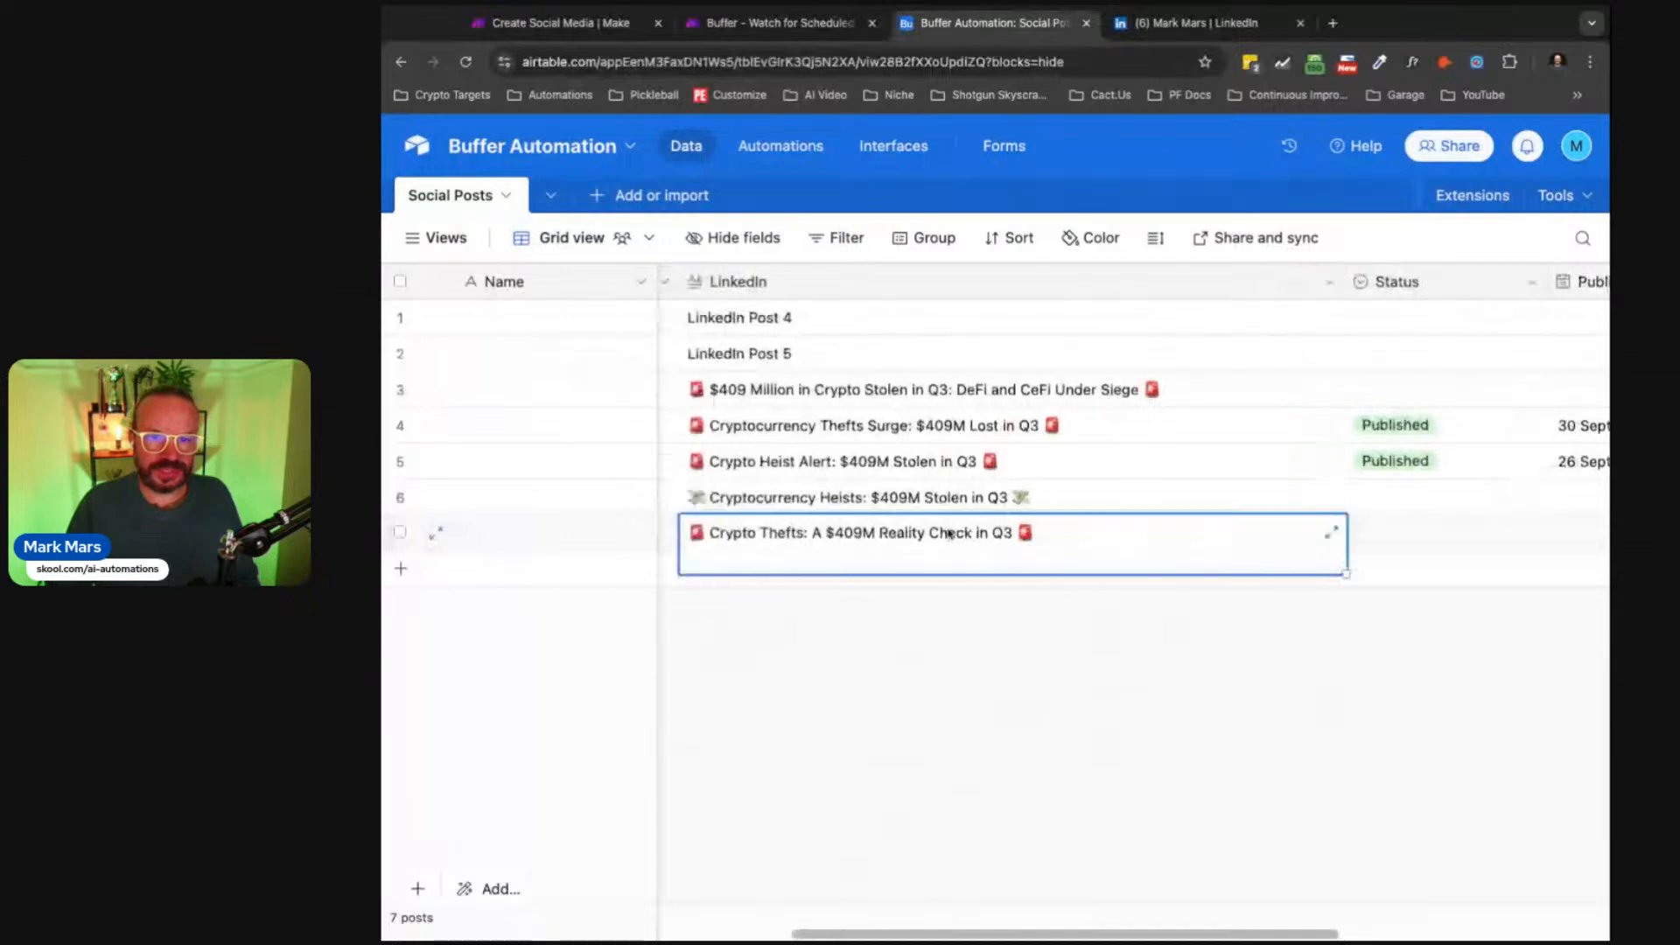
pyautogui.click(946, 517)
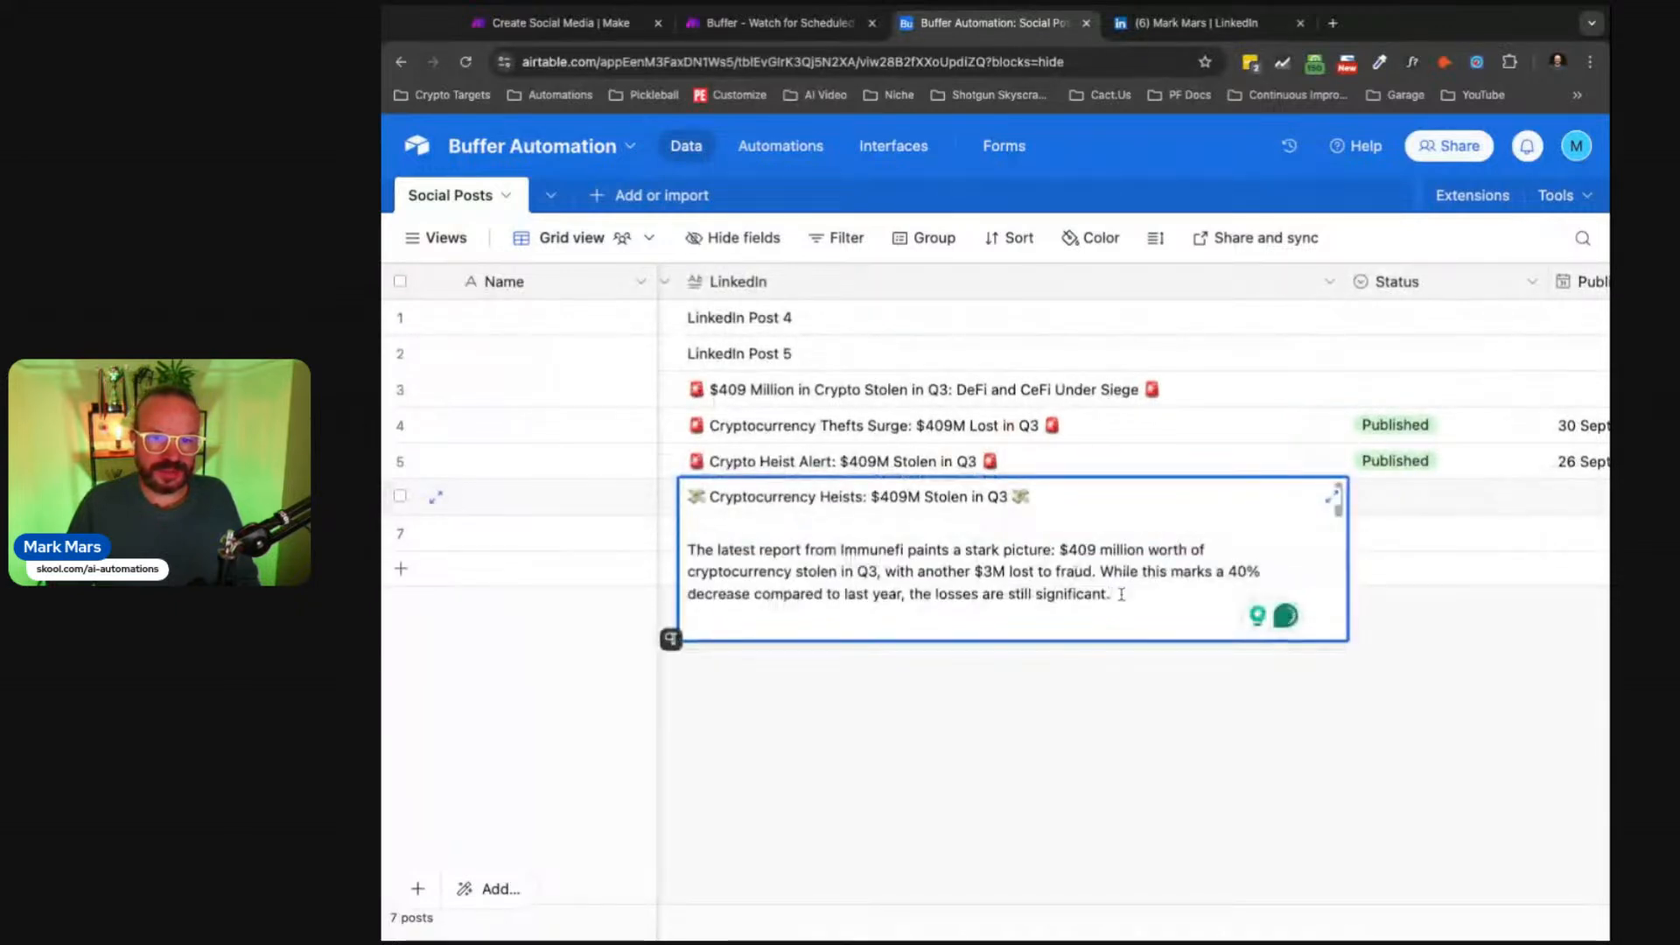
pyautogui.moveTo(690, 525); pyautogui.dragTo(1121, 594)
pyautogui.click(1065, 675)
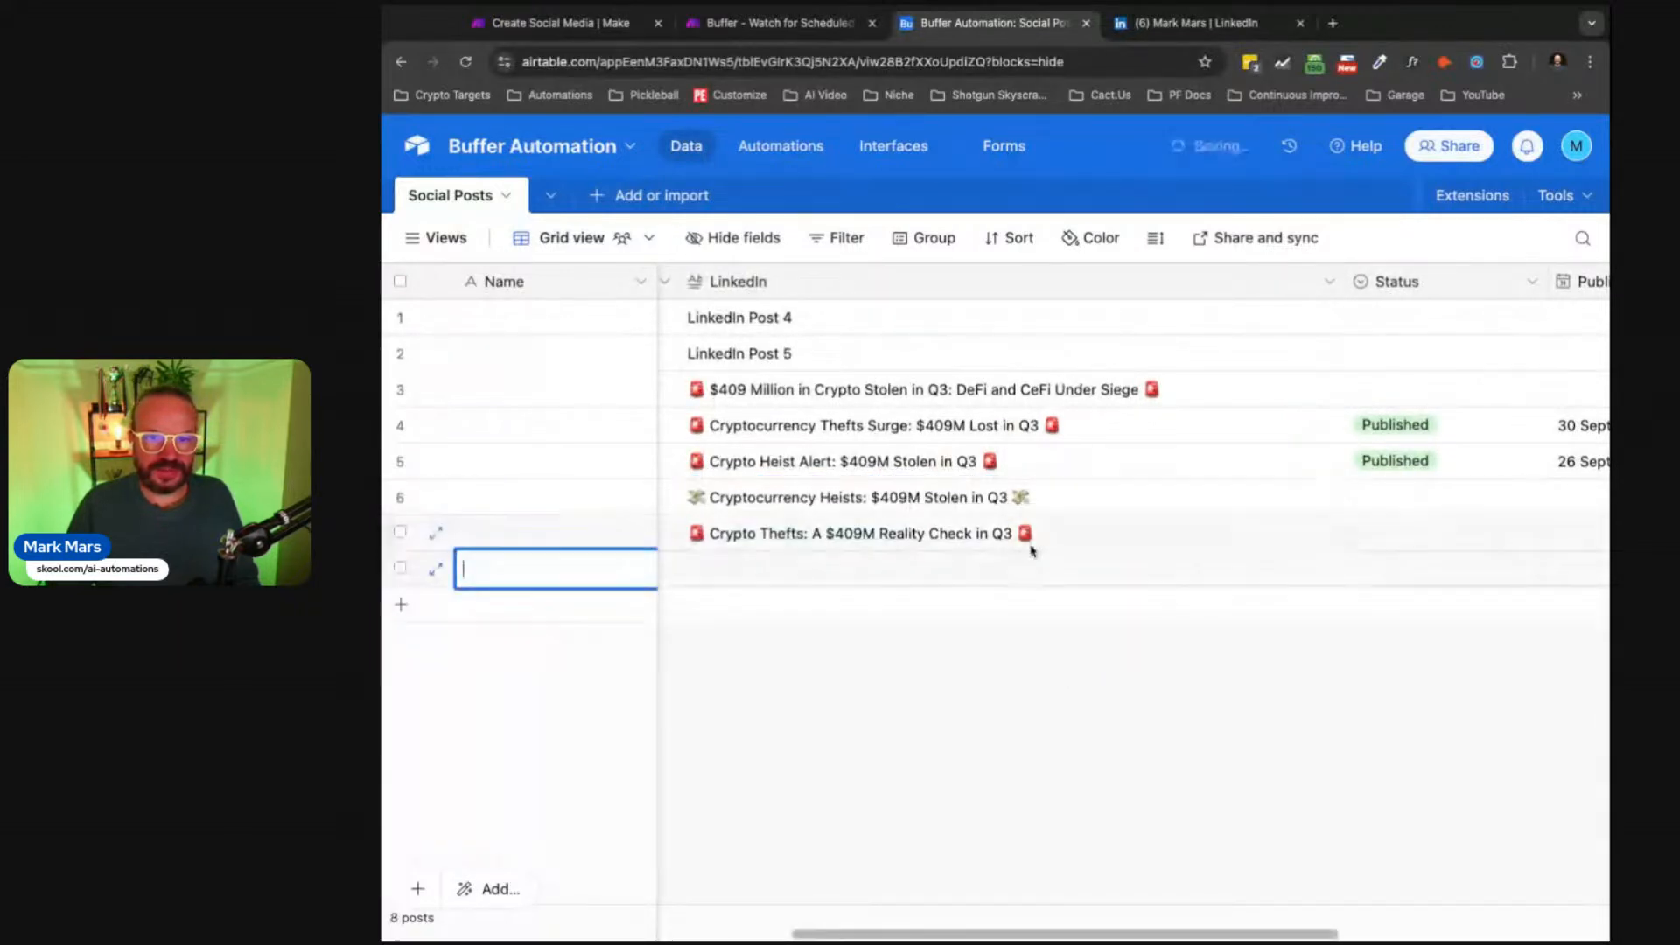
pyautogui.click(1031, 548)
# Step: Read the full "Crypto Heist Alert: $409M Stolen in Q3" LinkedIn post, and check the Status, Published Time and PostID columns
pyautogui.click(1100, 477)
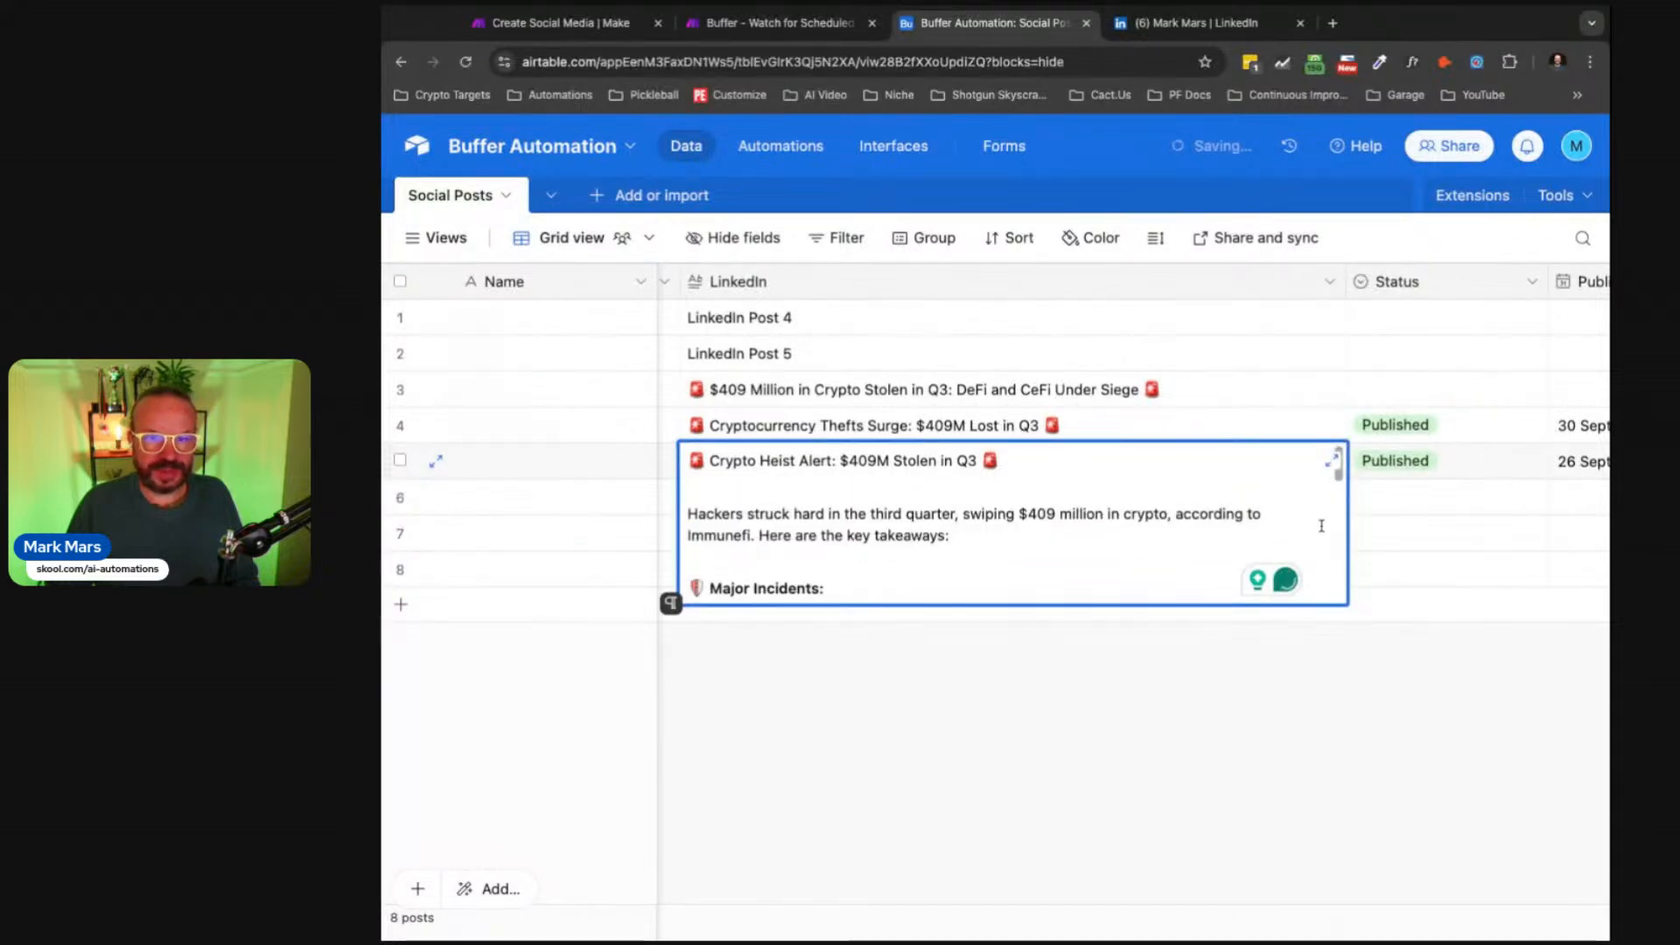
pyautogui.click(1332, 462)
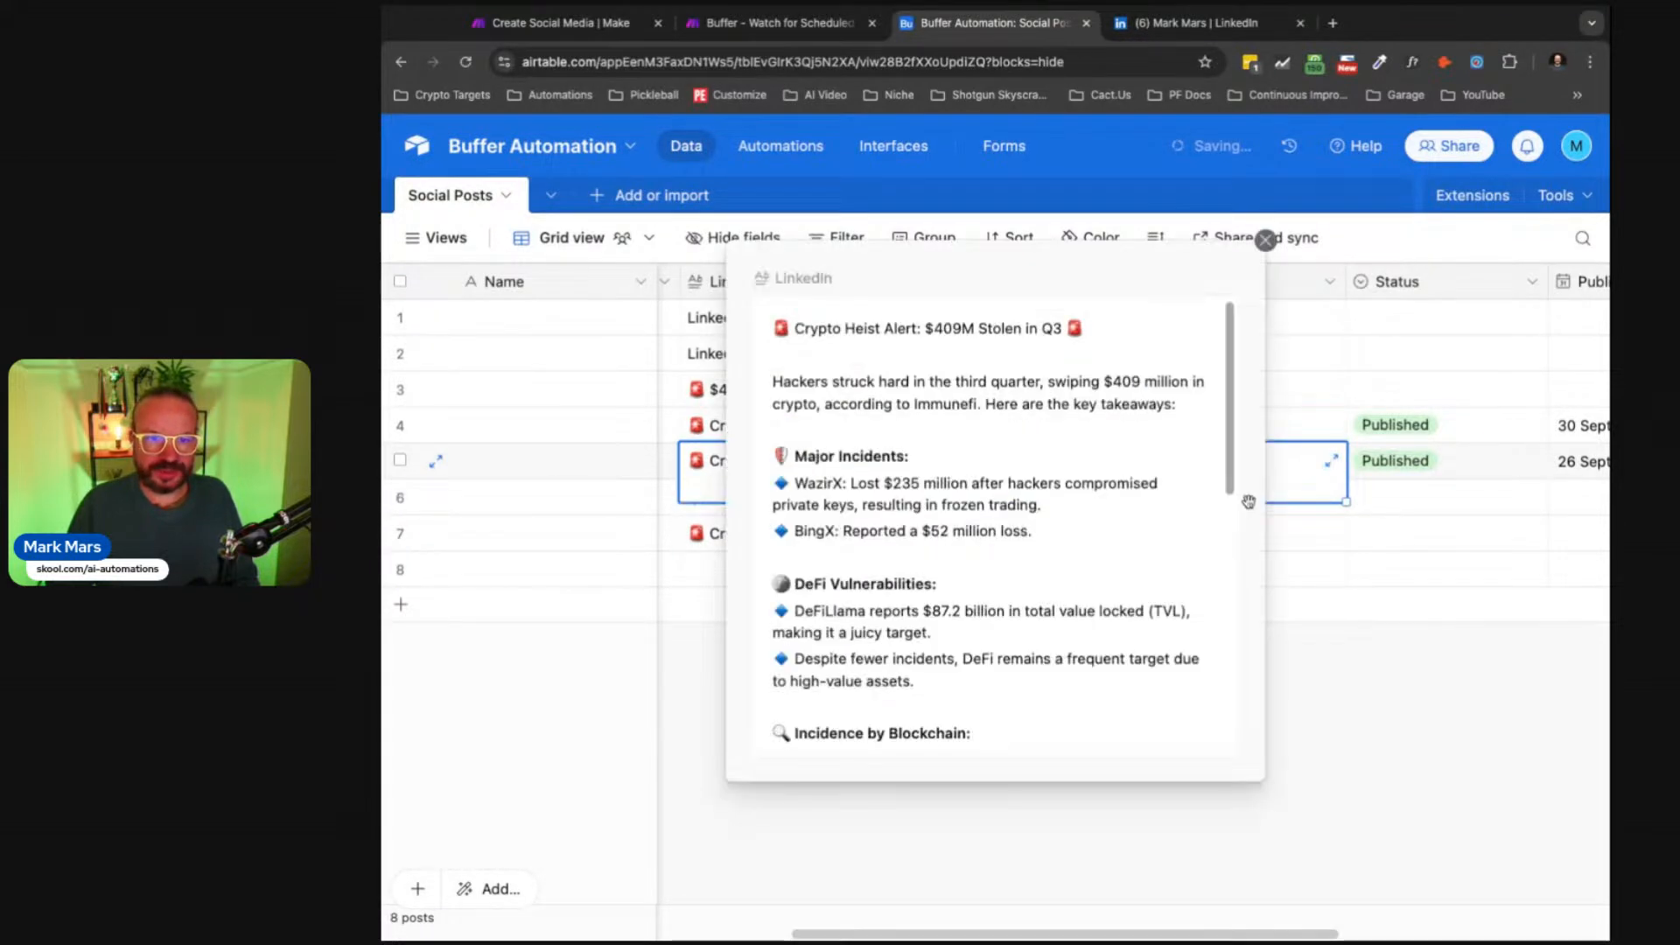
pyautogui.scroll(-10, 1163, 518)
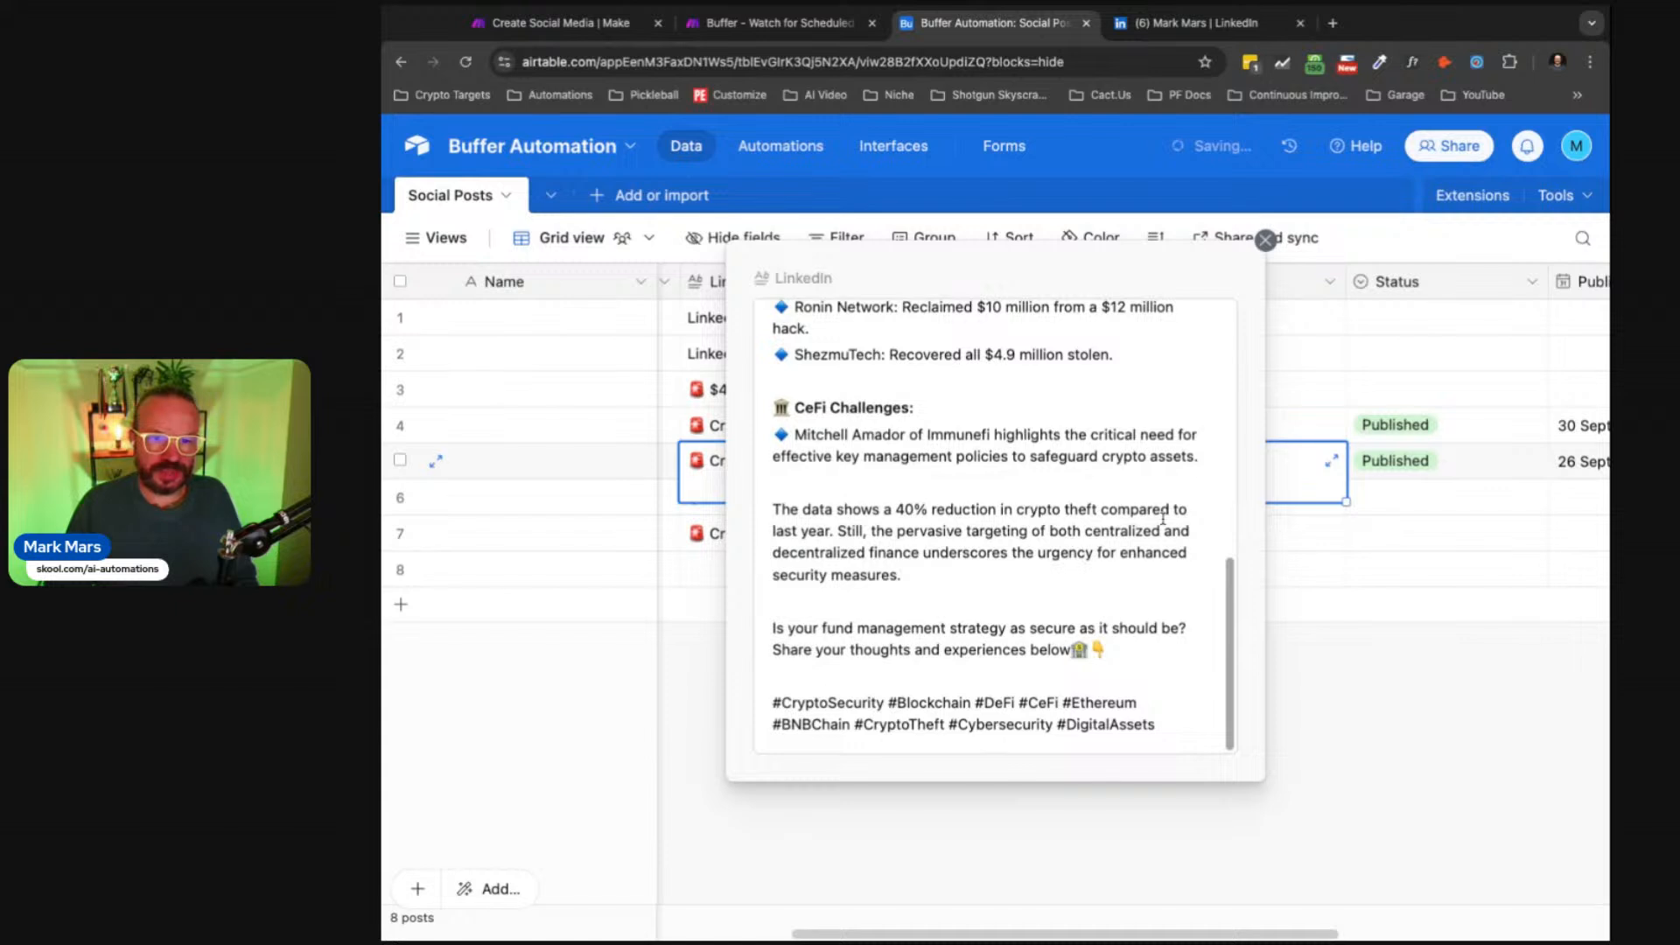
pyautogui.scroll(10, 1163, 518)
pyautogui.click(1412, 675)
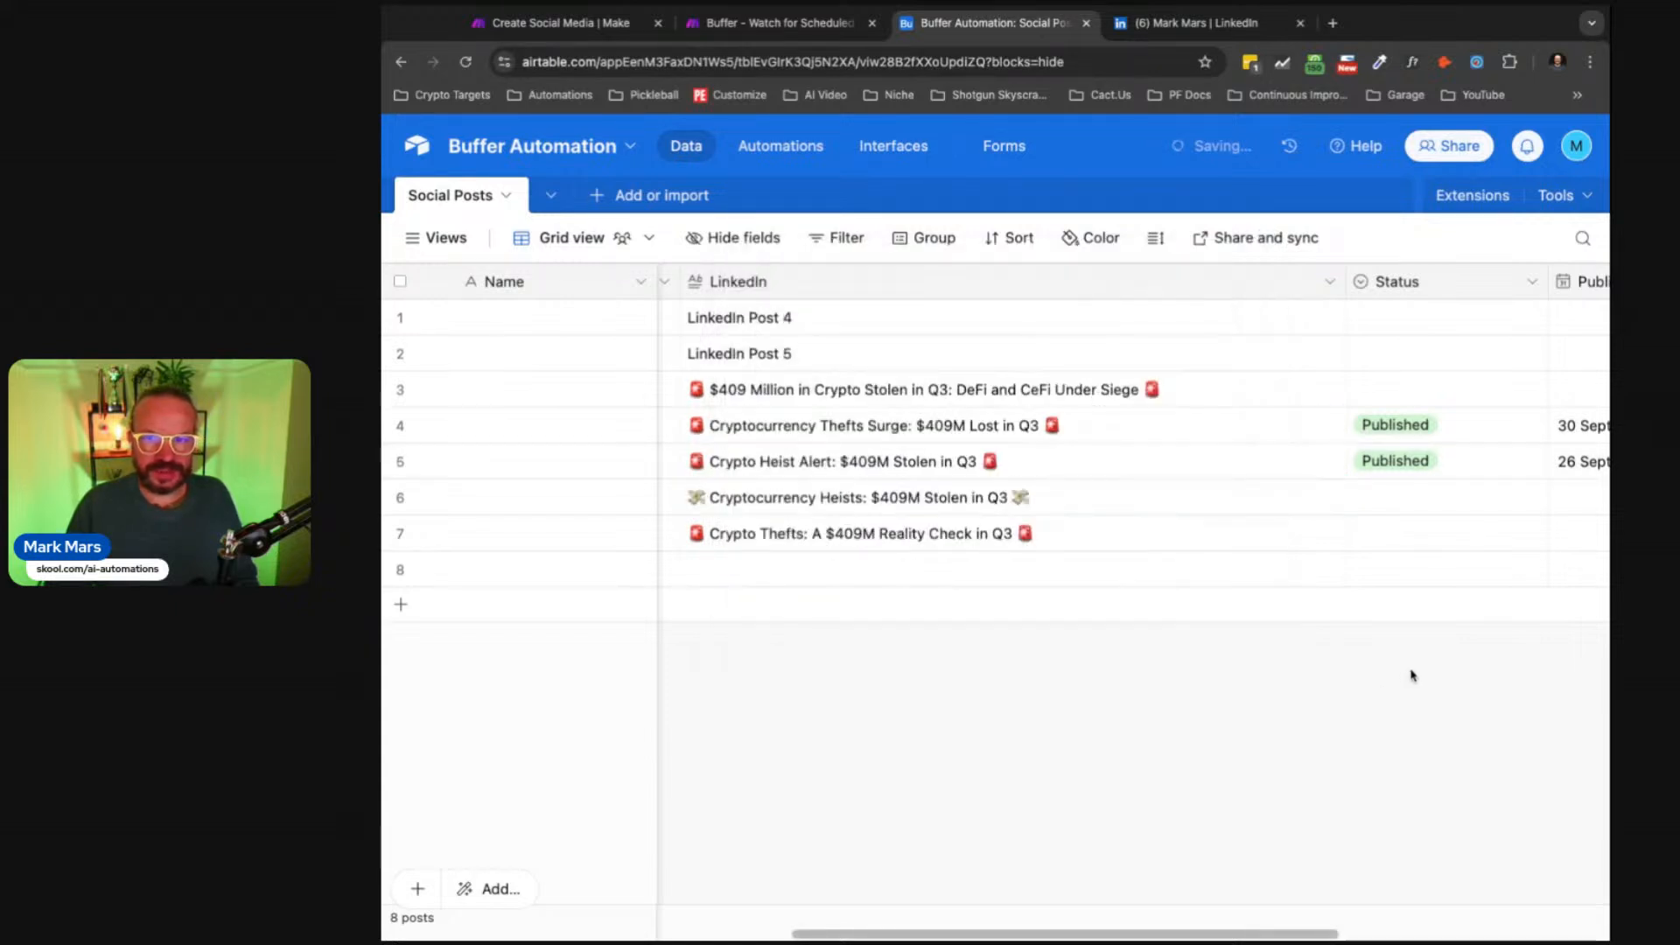
pyautogui.hscroll(5, 1237, 935)
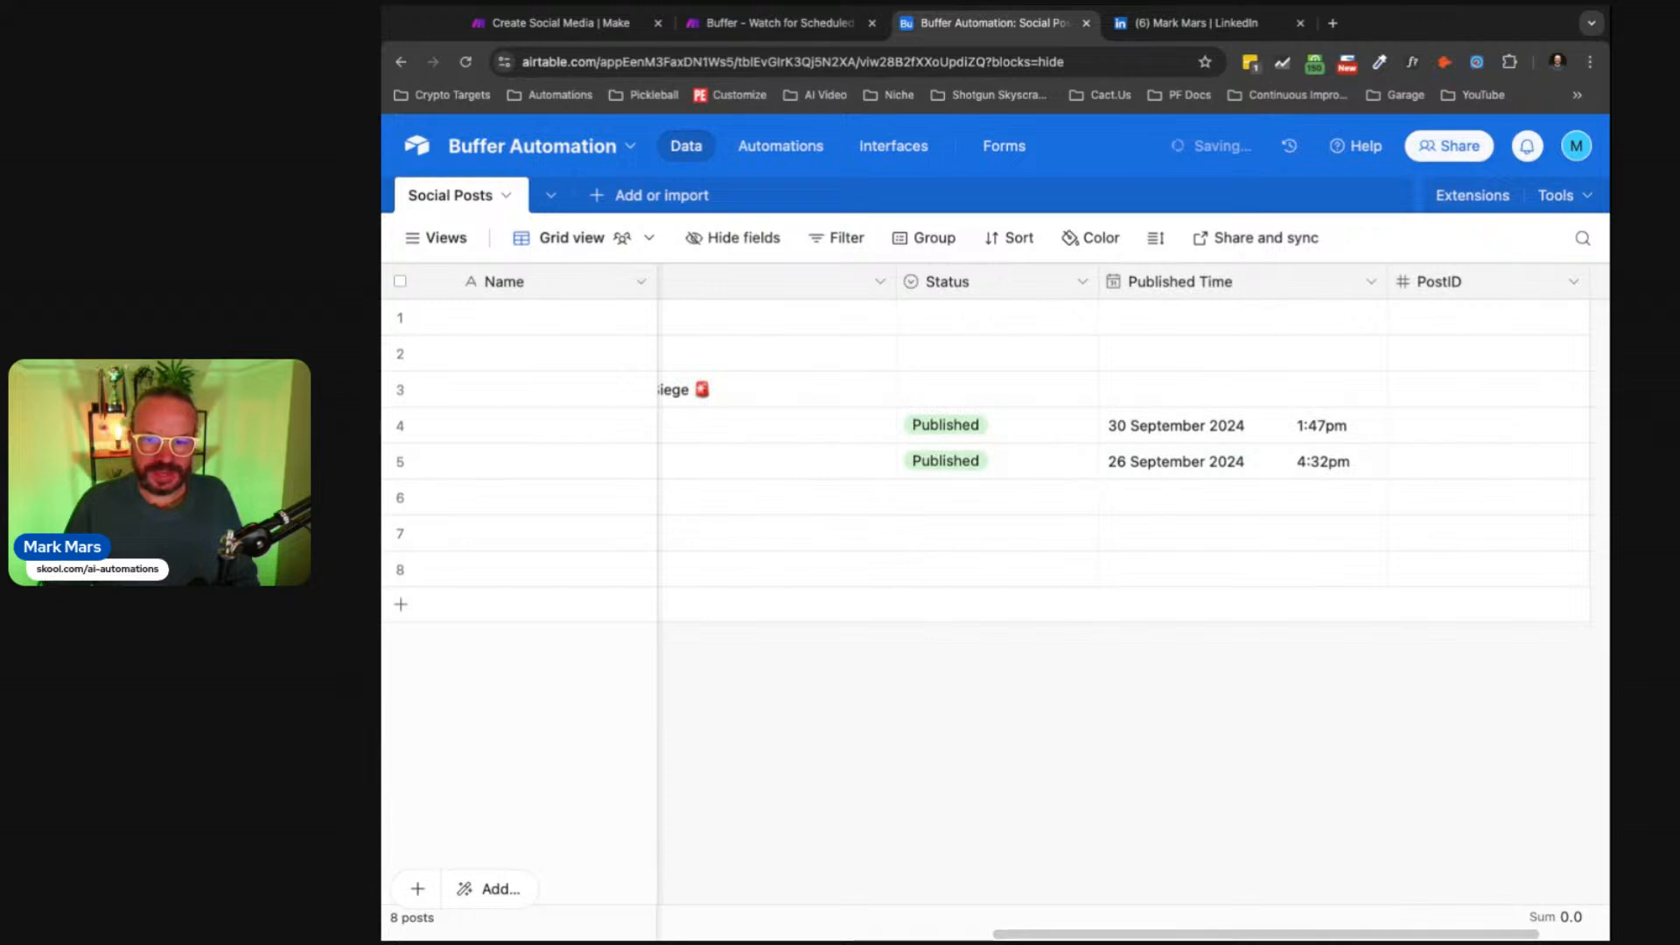
# Step: Compare the Scheduled Date / Time, LinkedIn and Status columns across the Social Posts records
pyautogui.hscroll(-5, 1326, 939)
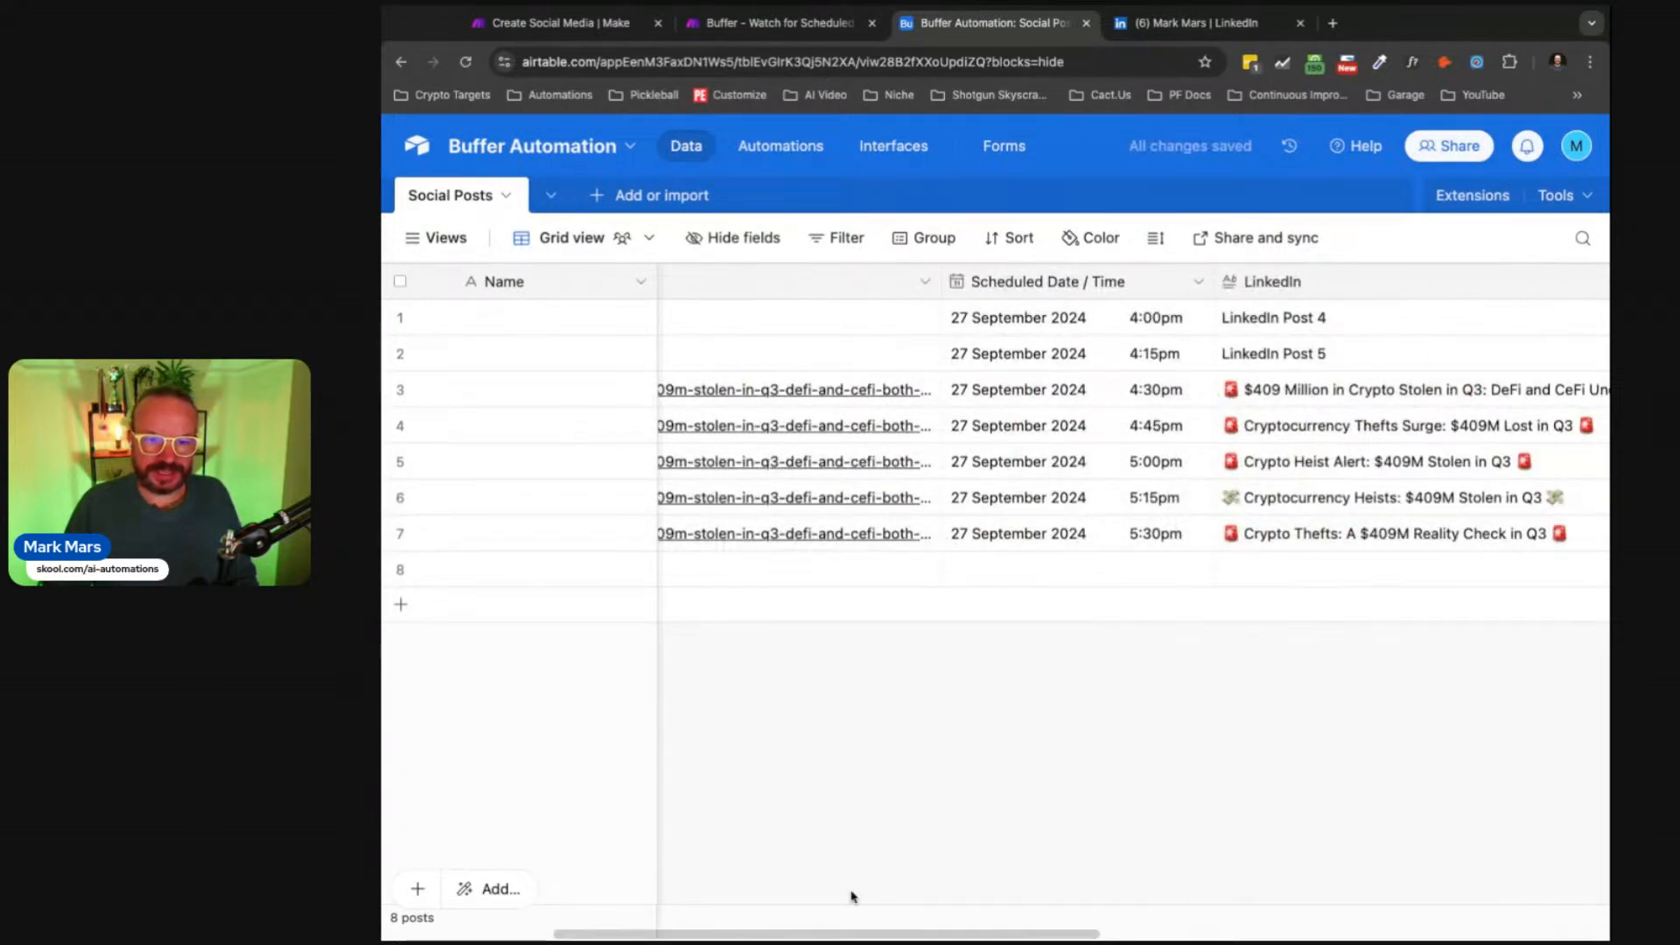
pyautogui.press('super+Tab')
pyautogui.click(868, 937)
pyautogui.hscroll(-5, 868, 936)
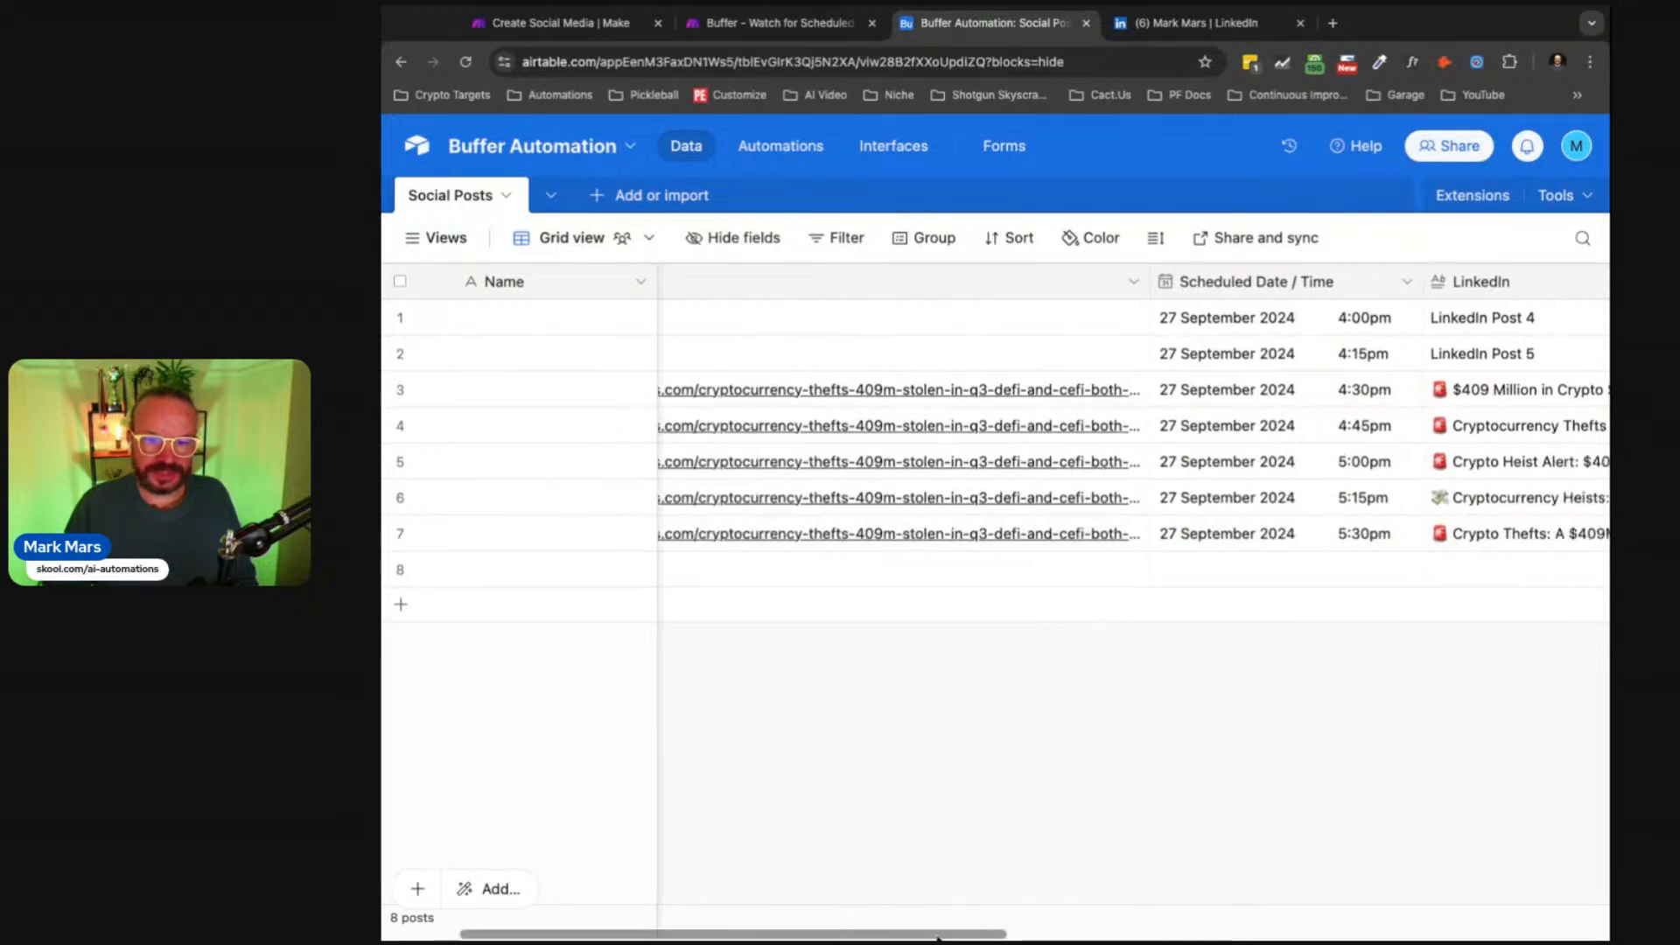
pyautogui.hscroll(10, 938, 936)
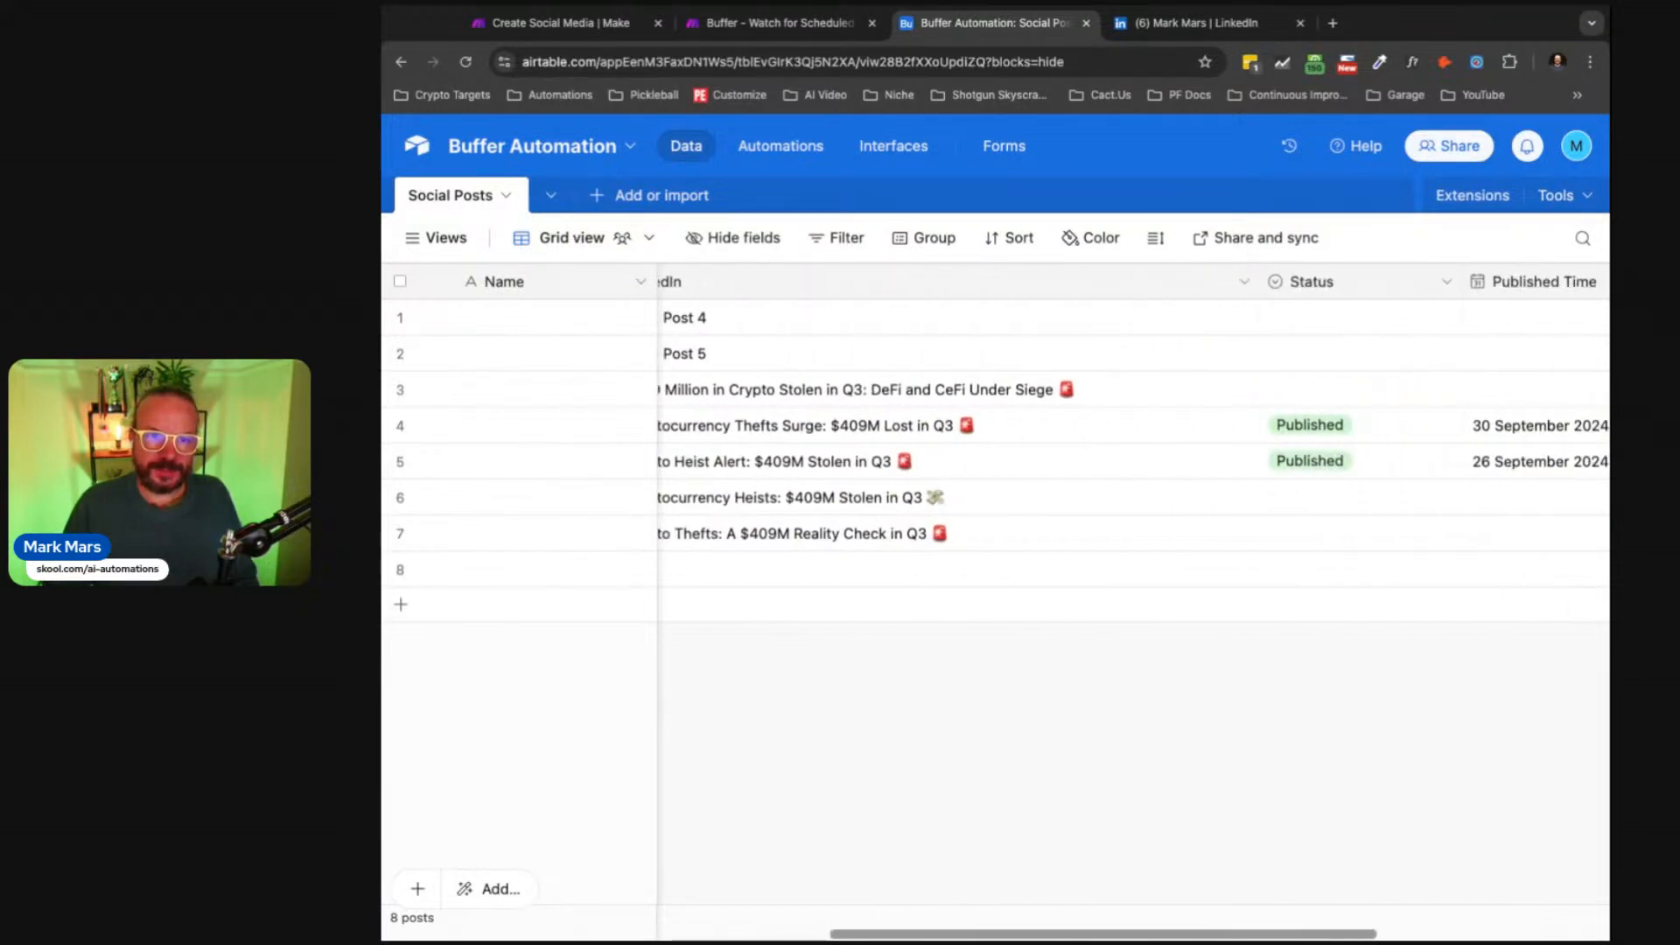
pyautogui.hscroll(5, 1128, 438)
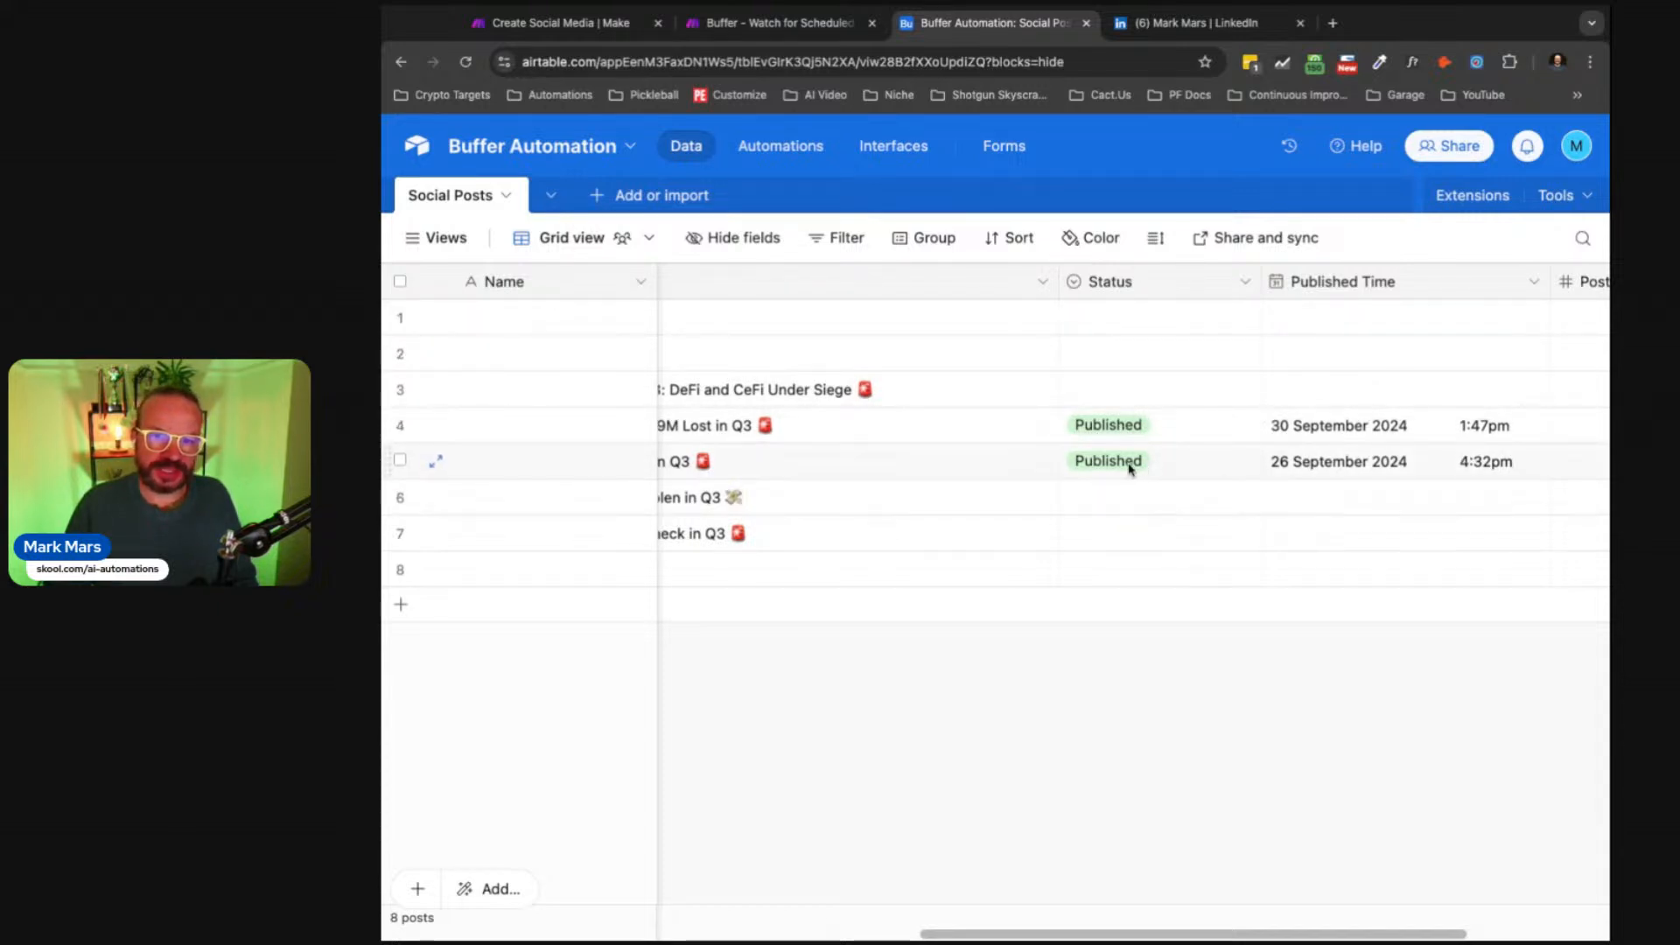
# Step: Check the Status options for the "Crypto Thefts: A $409M Reality Check in Q3" record without choosing one, and return to the Scheduled Date / Time column
pyautogui.click(1135, 548)
pyautogui.click(1244, 535)
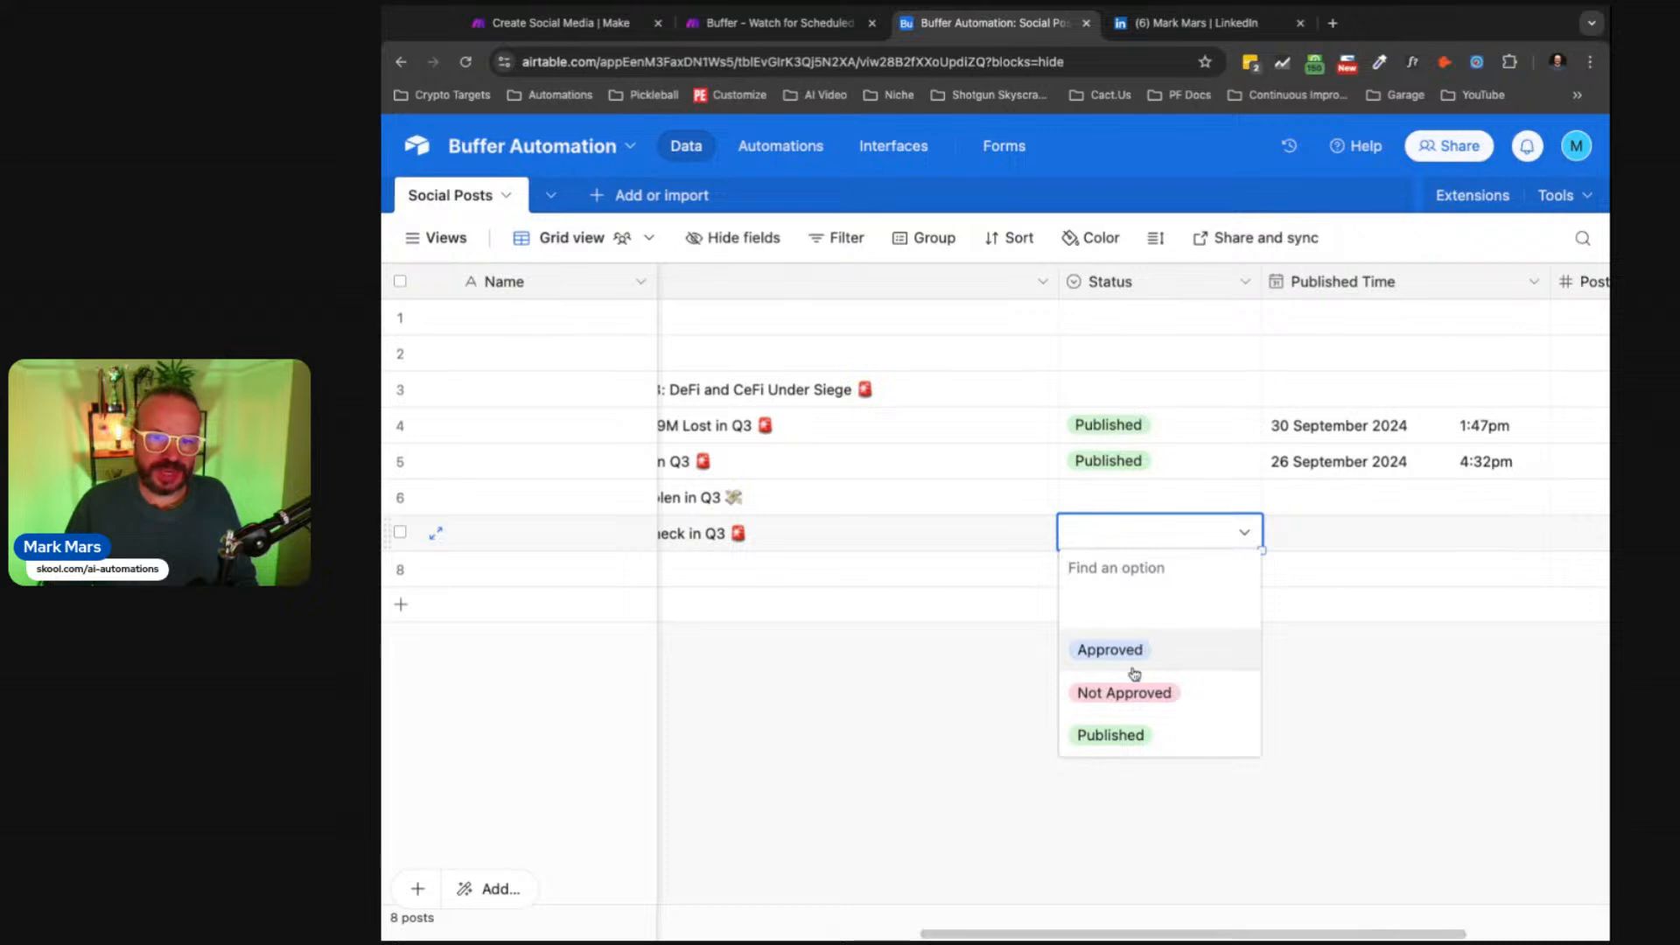
pyautogui.click(982, 663)
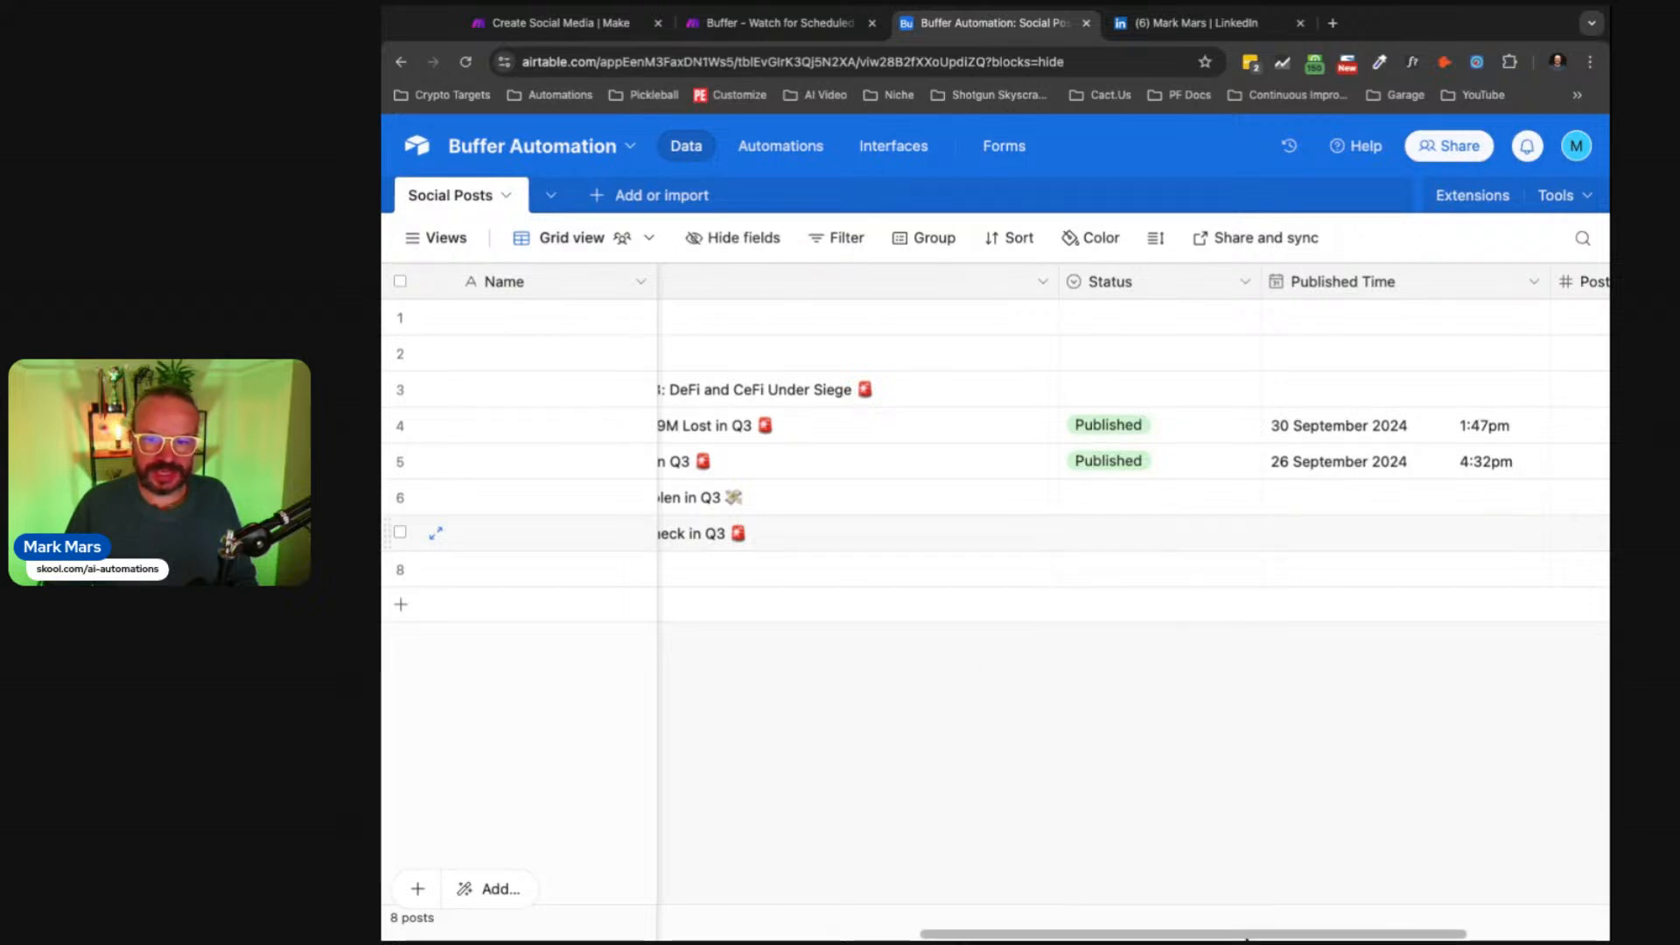
pyautogui.moveTo(1254, 937); pyautogui.dragTo(928, 937)
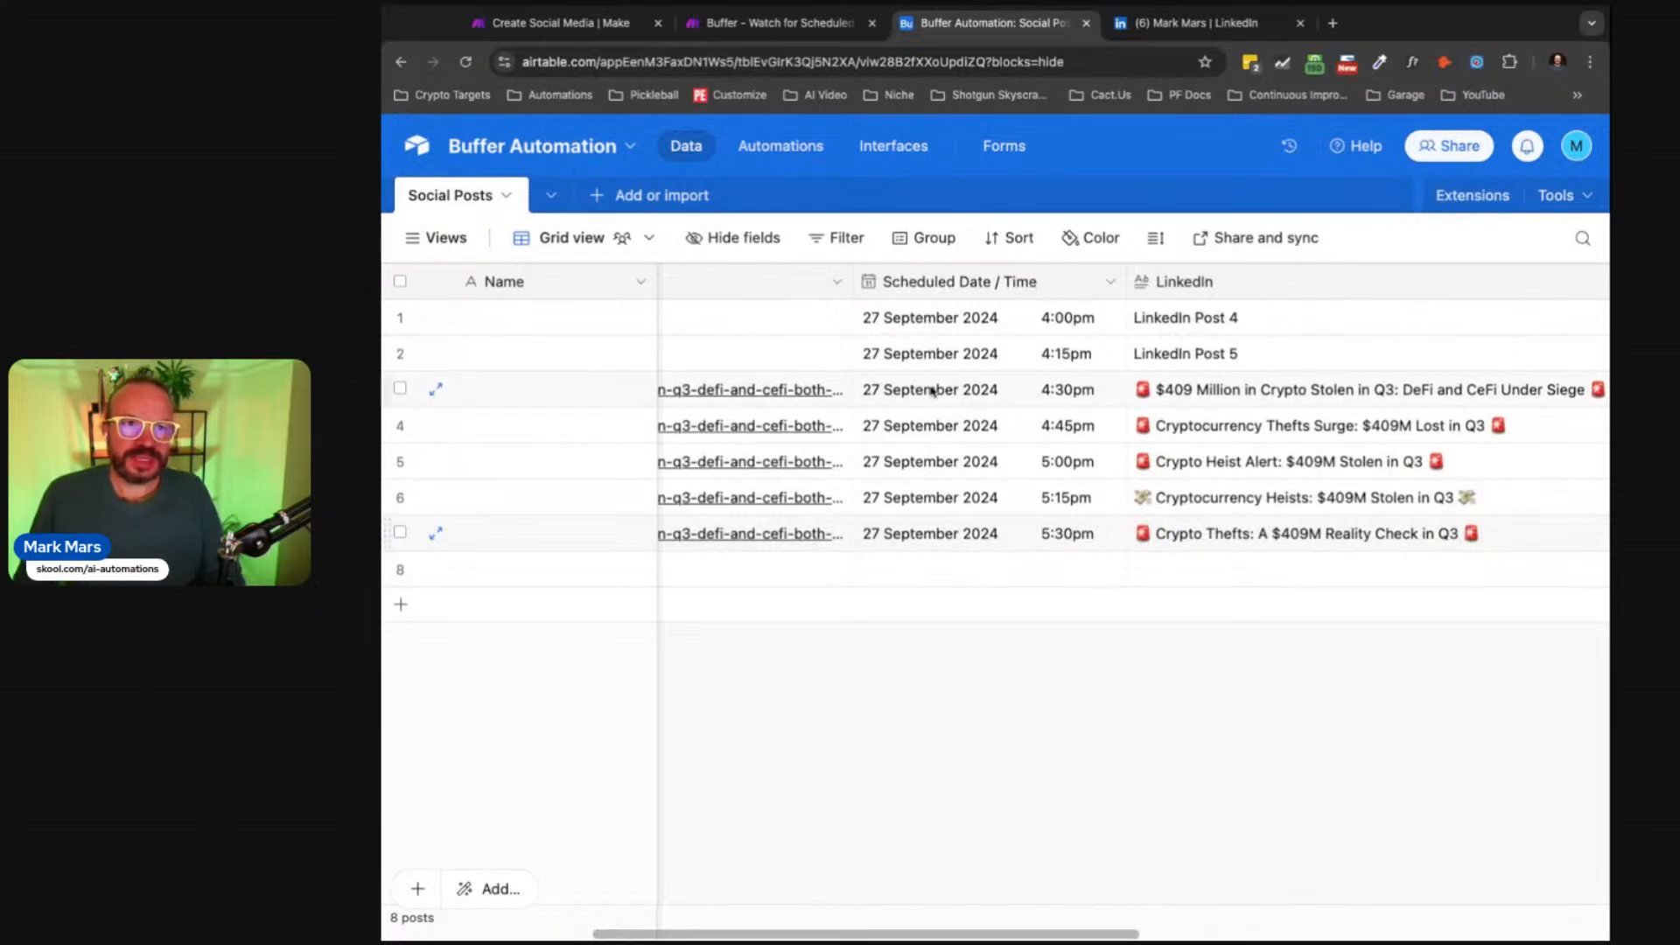
# Step: Switch to the Create Social Media scenario in Make and review the Airtable Search Records and Array aggregator settings without changing them
pyautogui.click(604, 25)
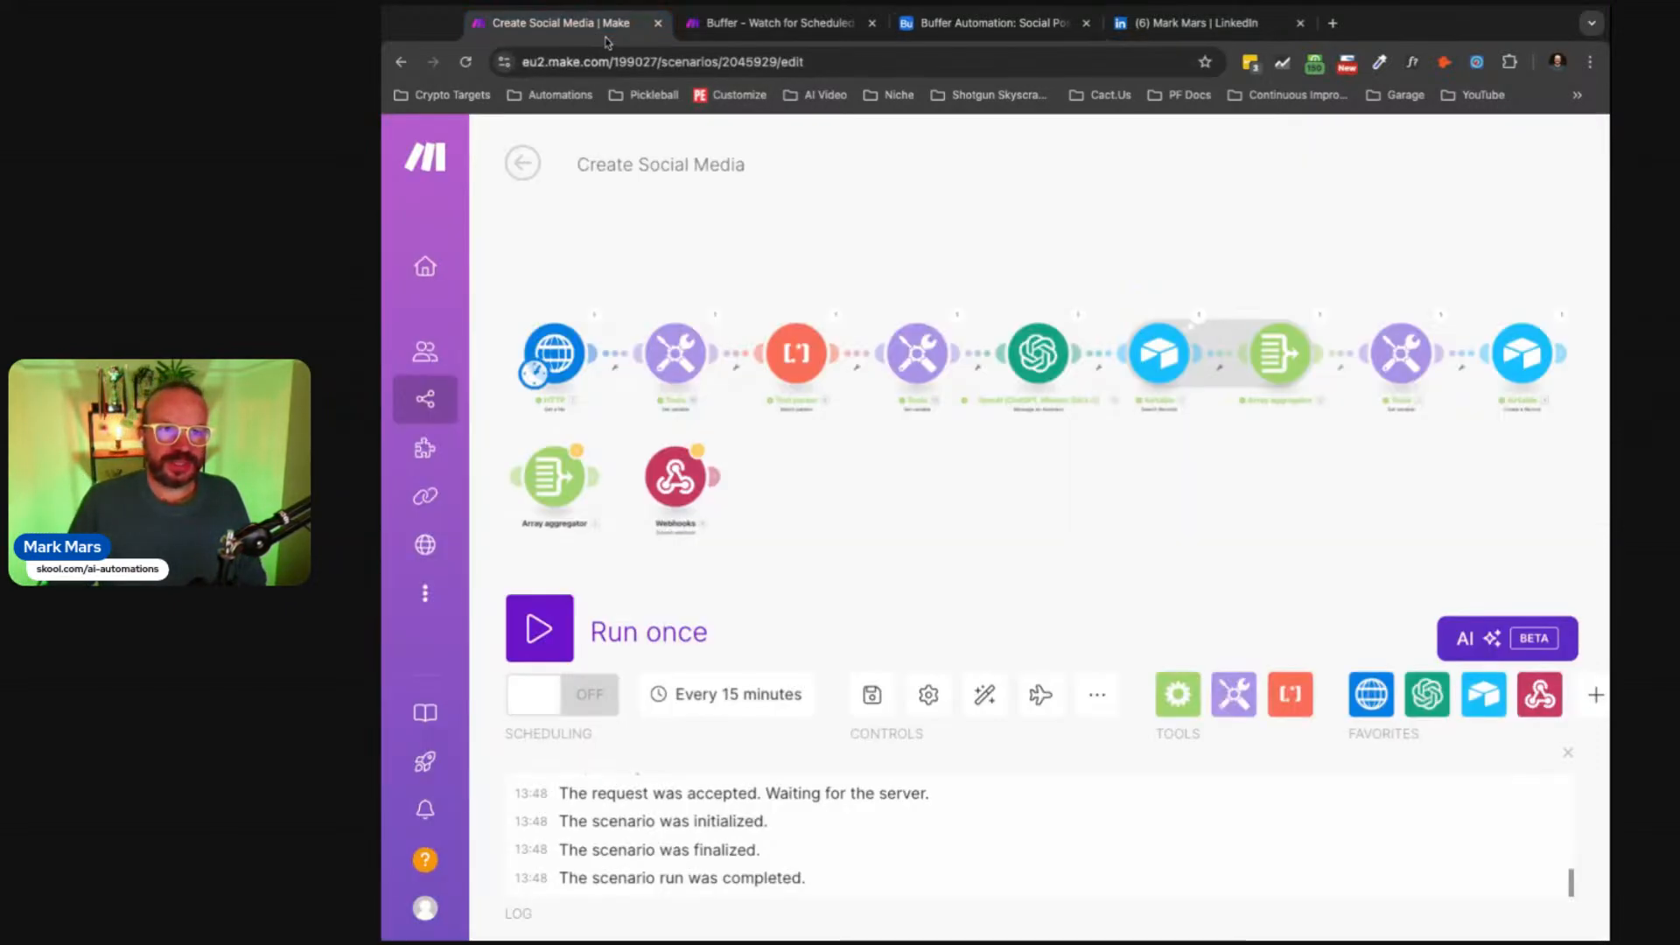
pyautogui.click(1171, 367)
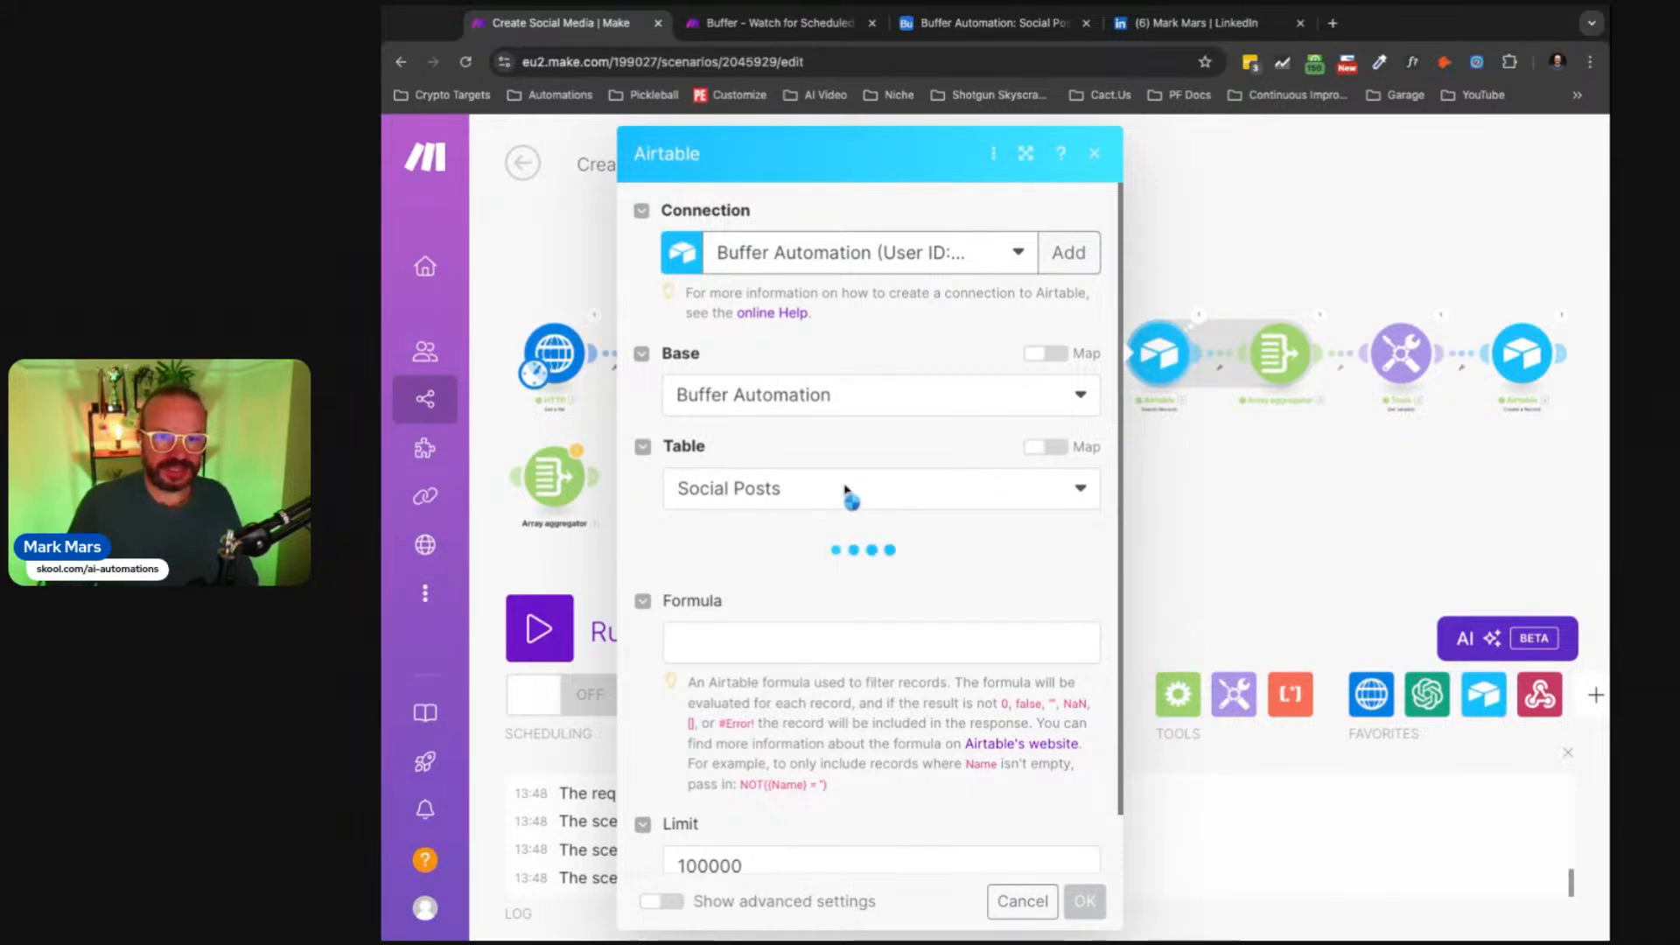
pyautogui.scroll(-3, 899, 551)
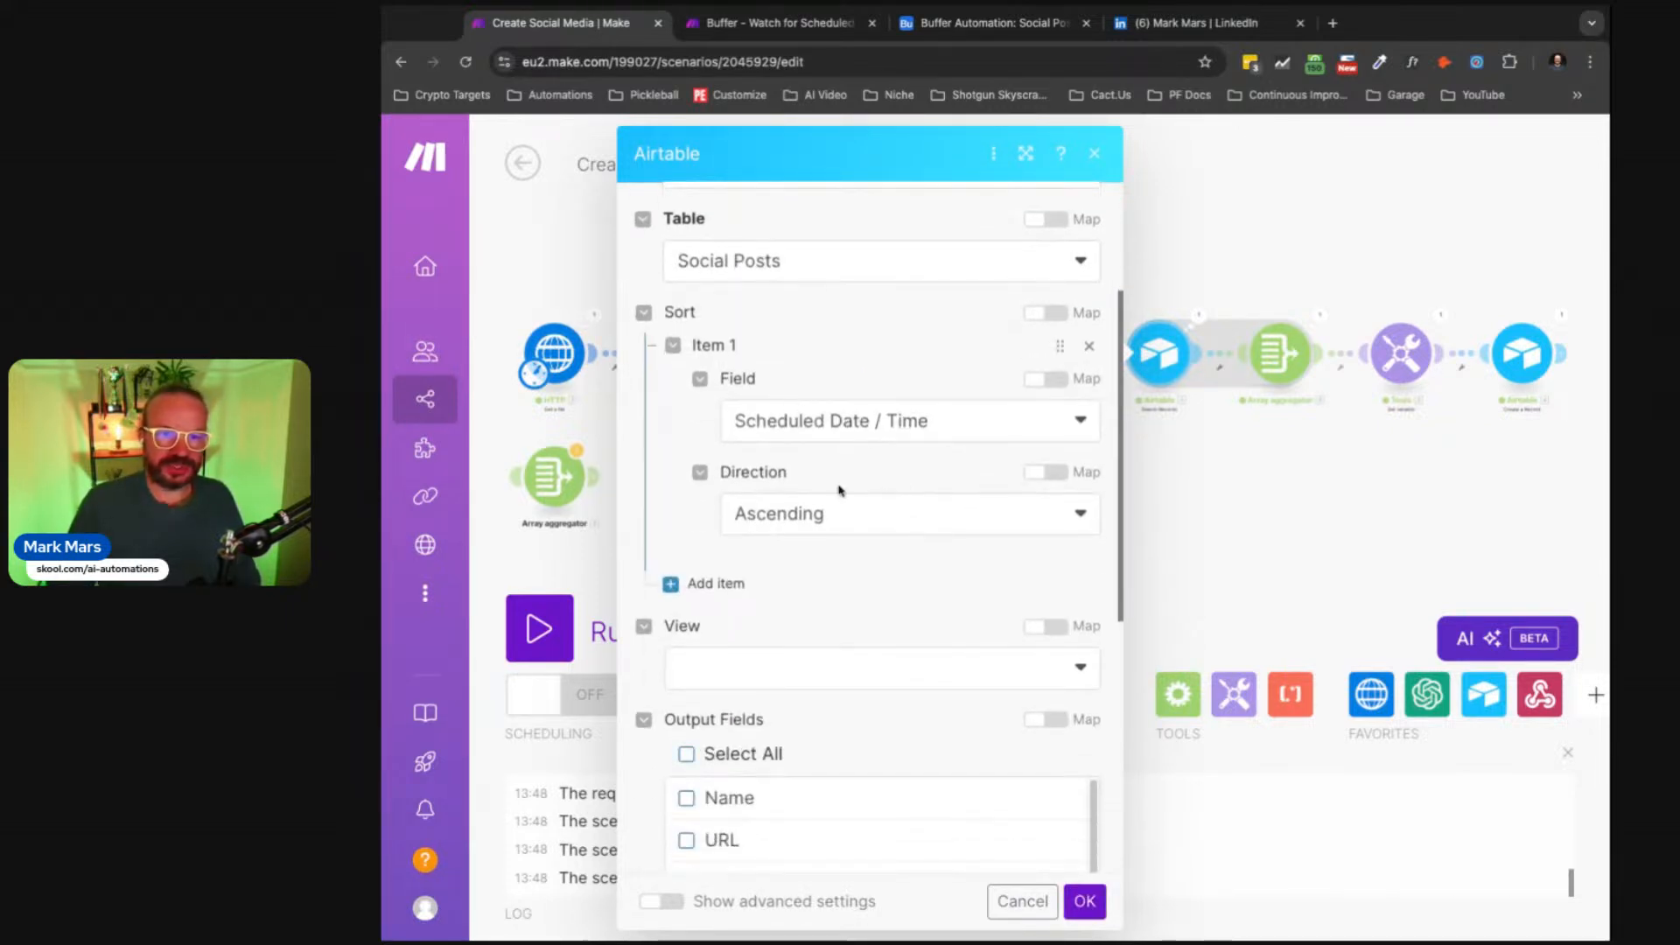
pyautogui.scroll(-6, 894, 439)
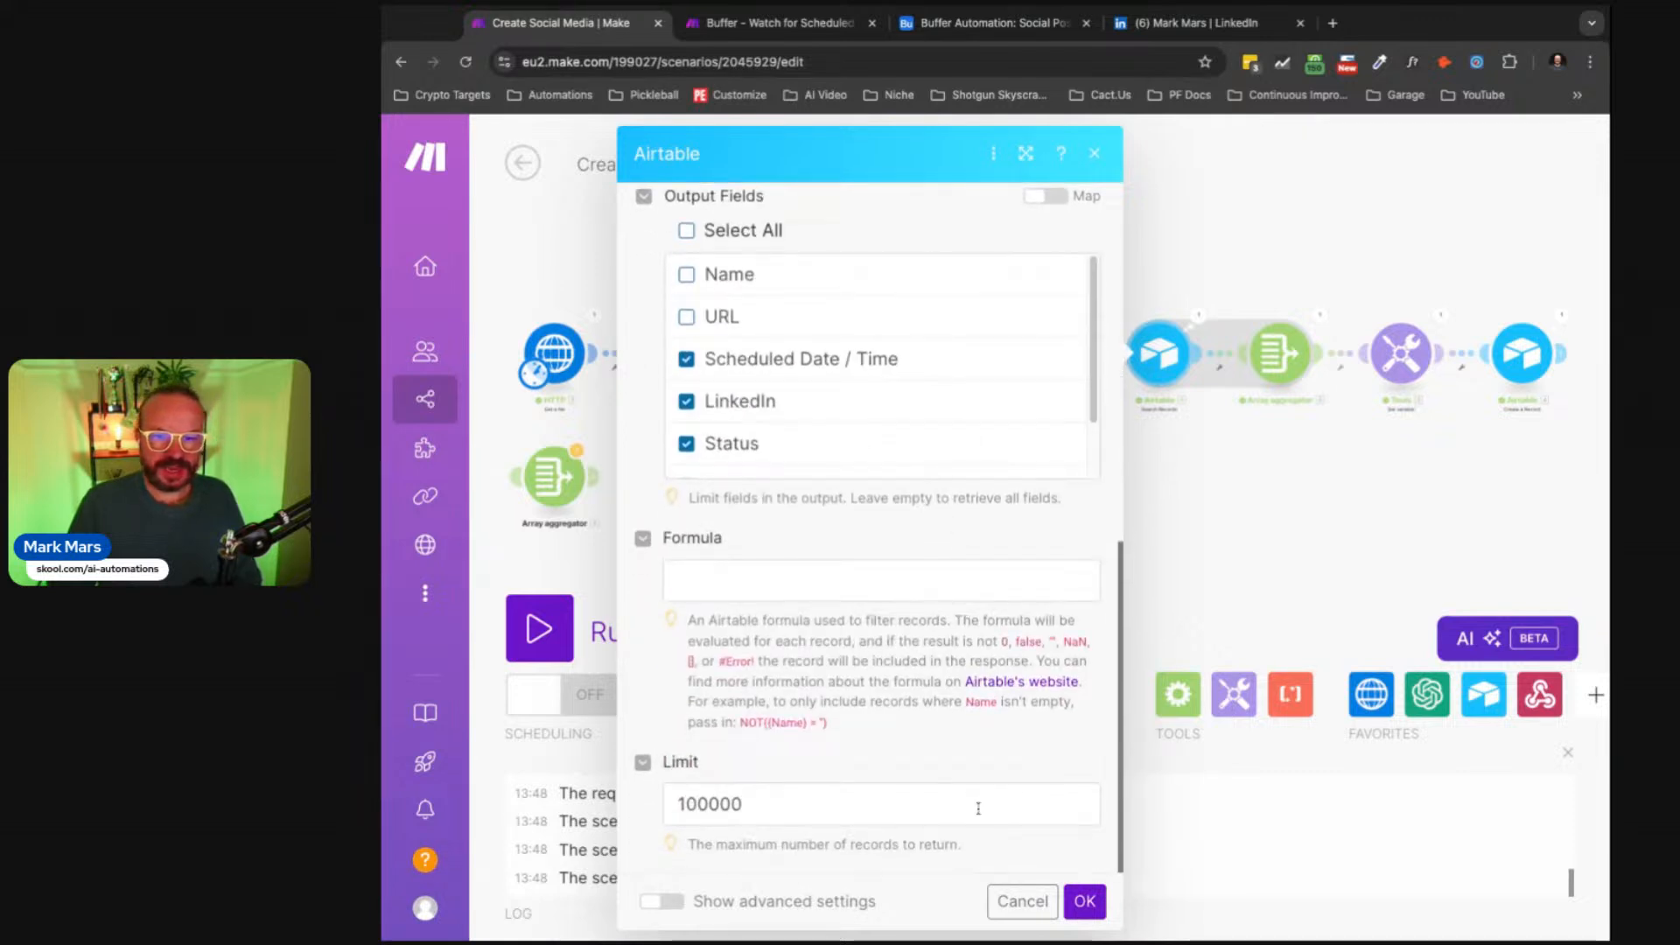
pyautogui.press('super+Tab')
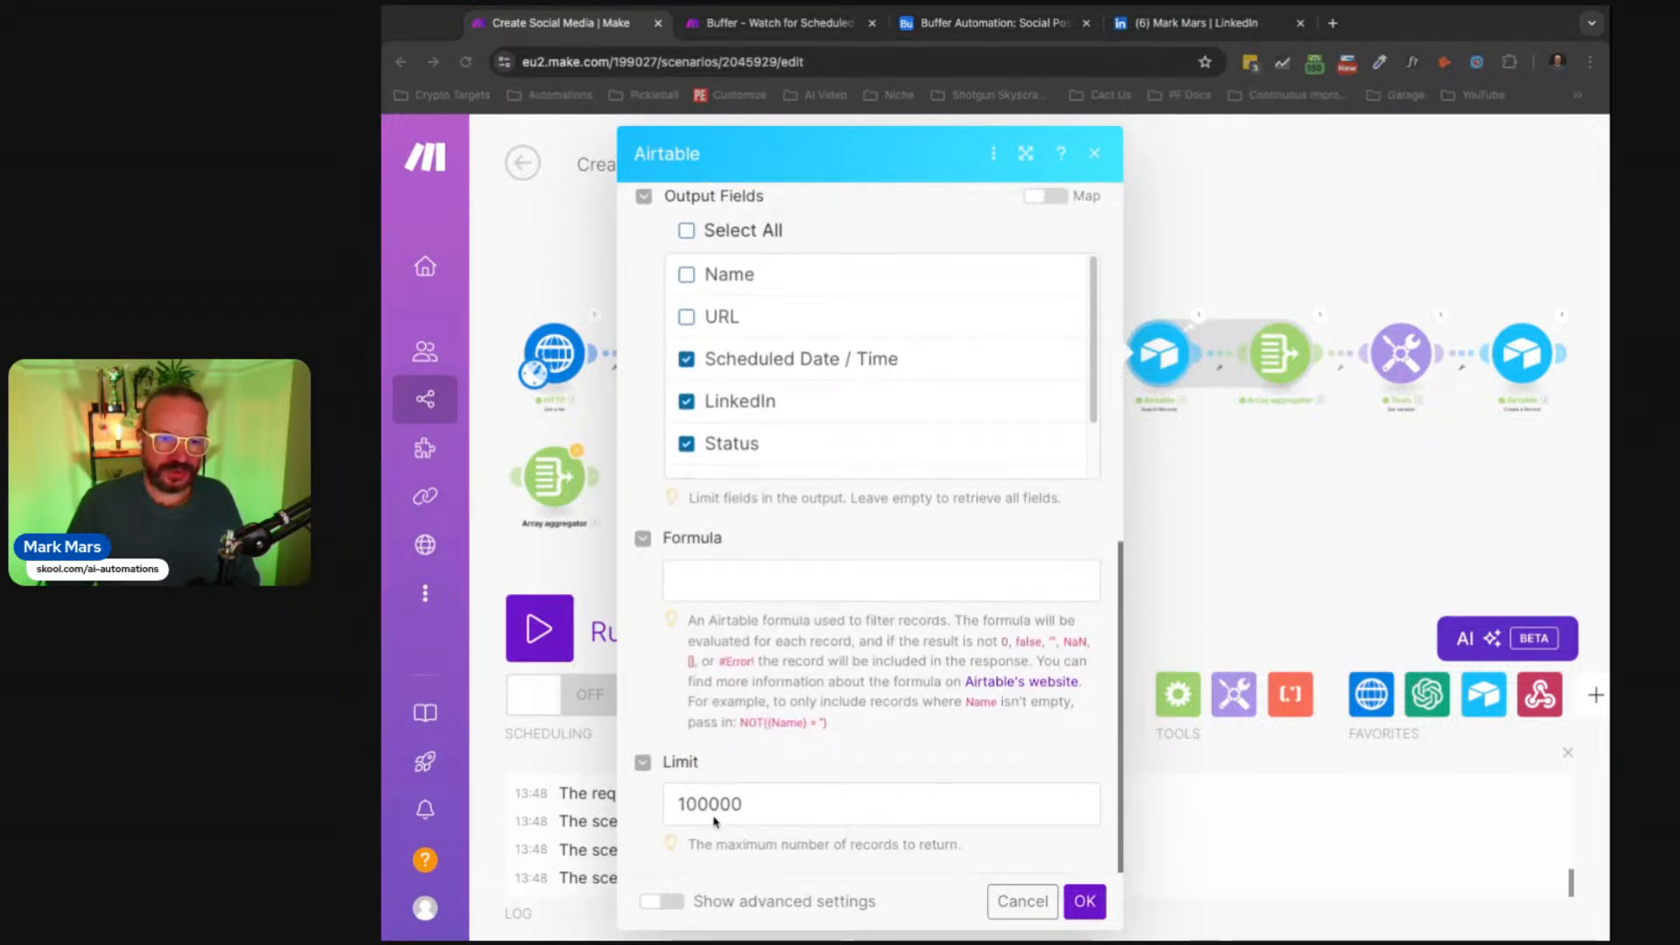
pyautogui.click(1084, 900)
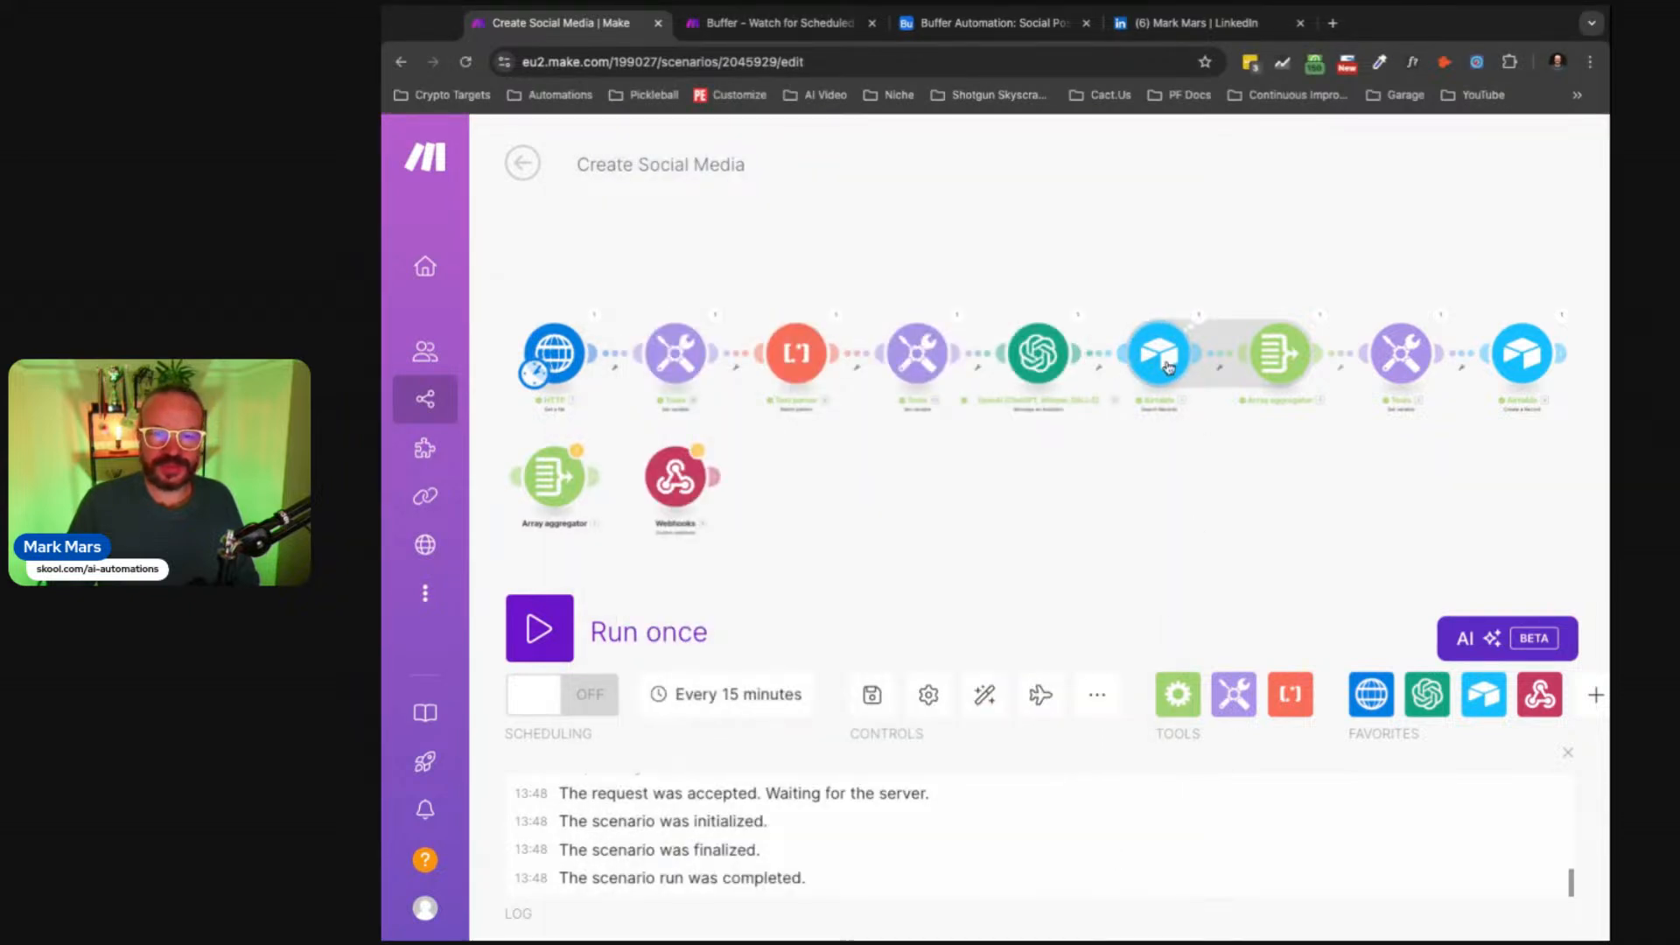
pyautogui.click(1279, 353)
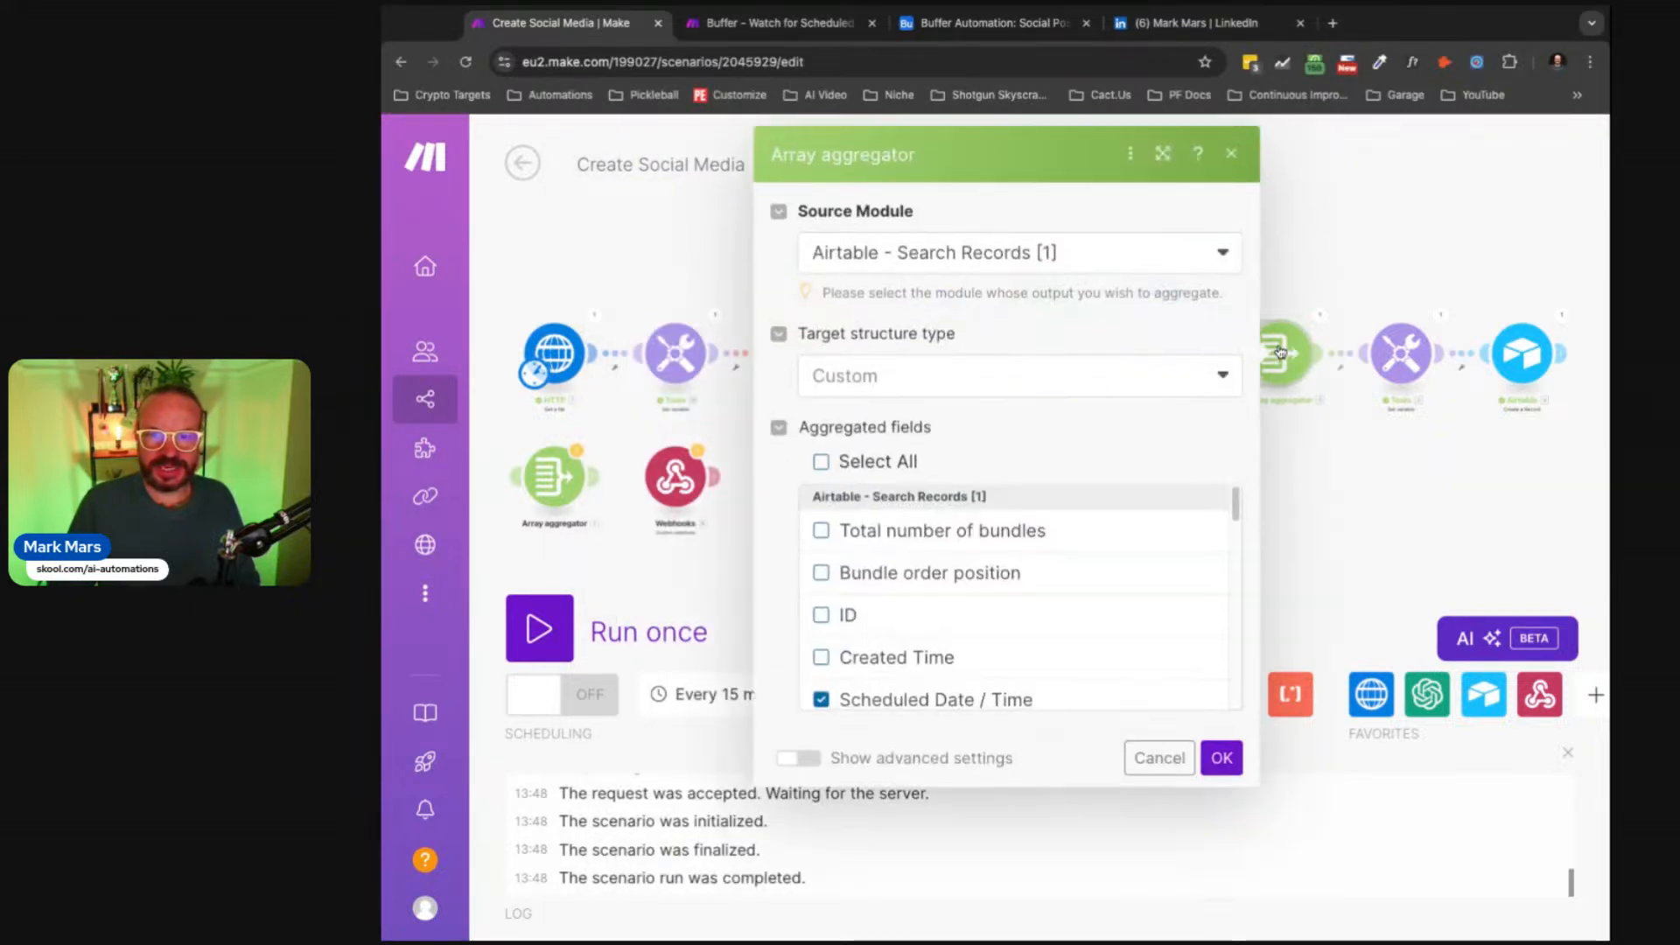
pyautogui.click(1221, 758)
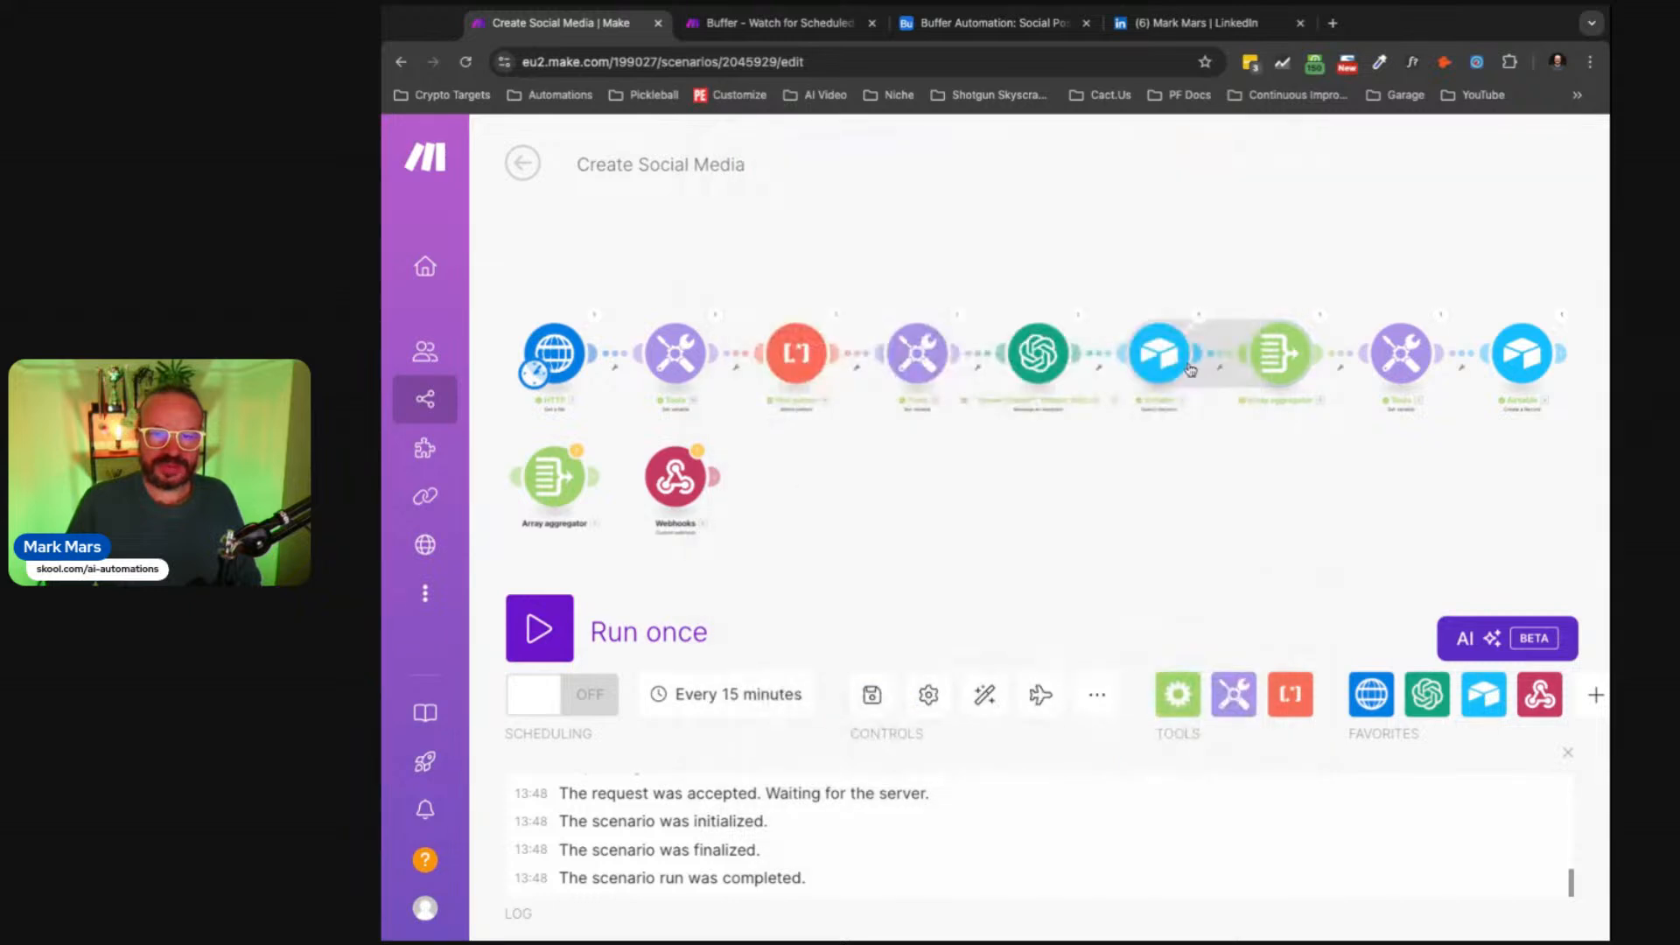
# Step: Examine the record bundles output by the Airtable search, and glance at the Array aggregator that collects them
pyautogui.click(1157, 365)
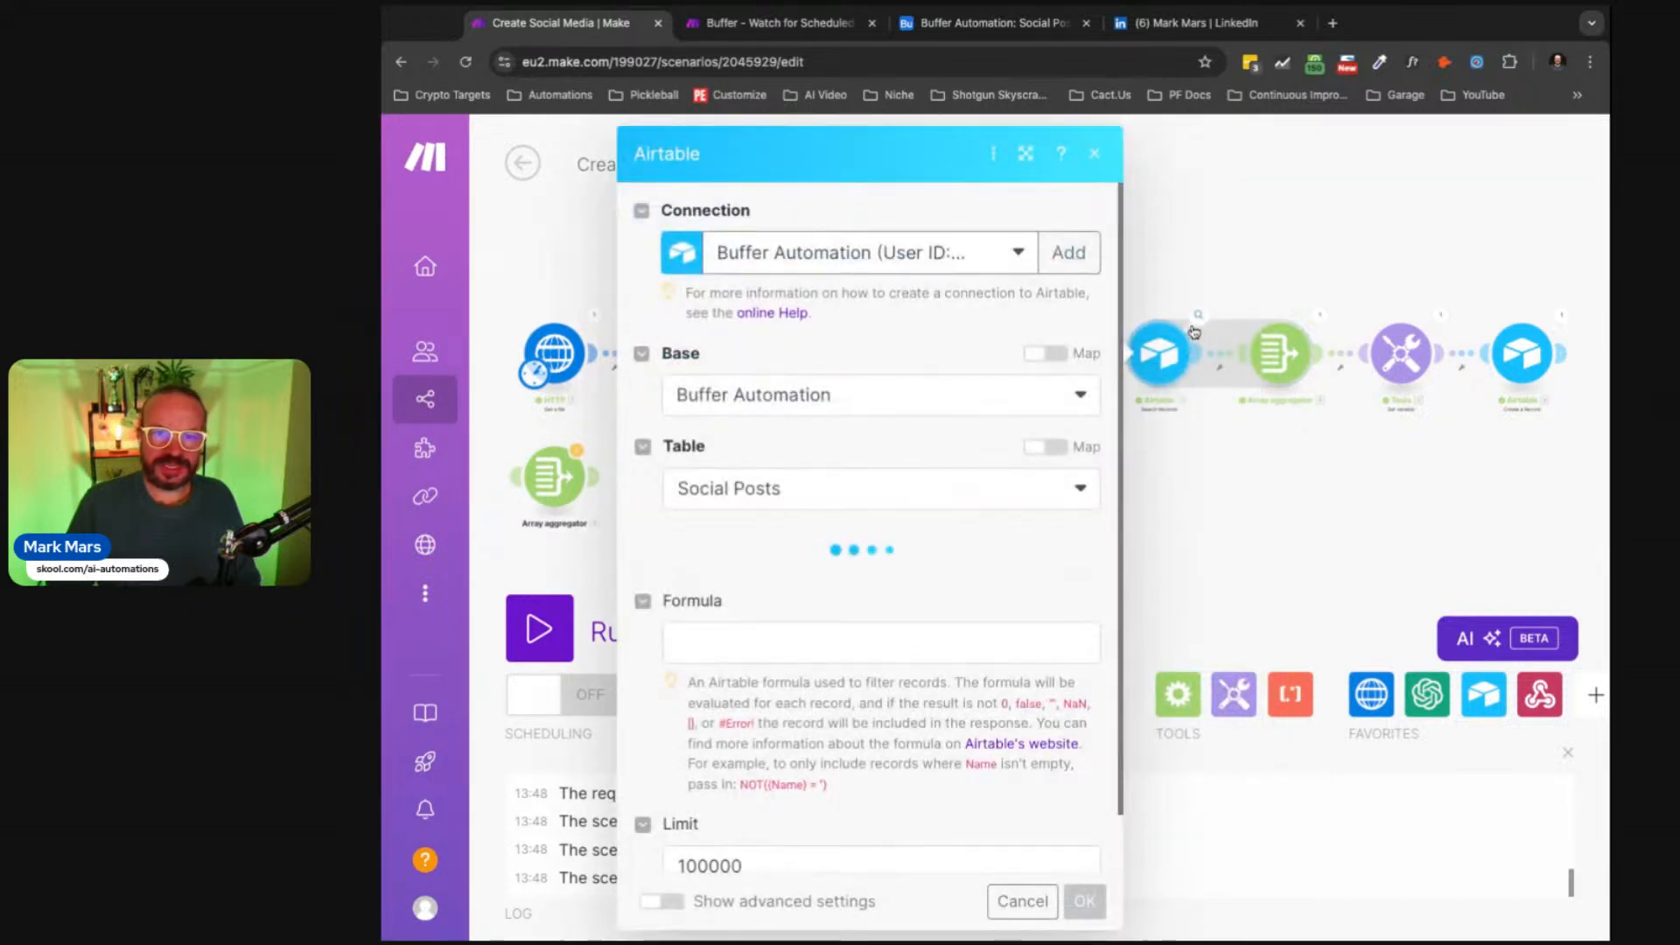
pyautogui.click(1198, 320)
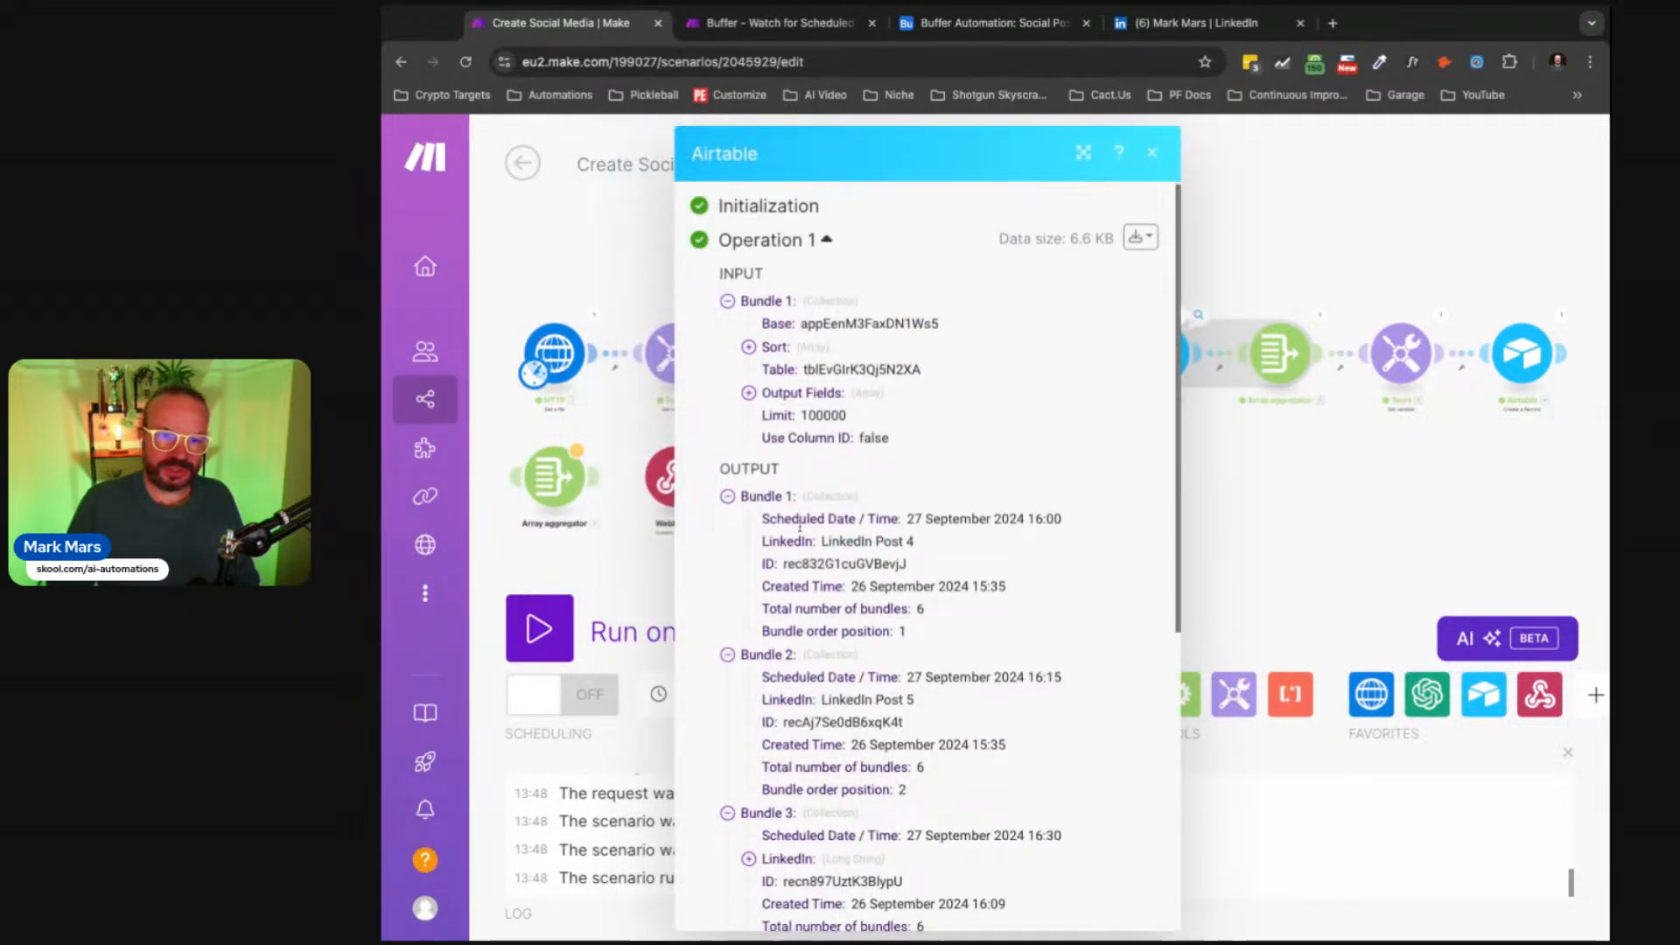
pyautogui.scroll(-6, 839, 543)
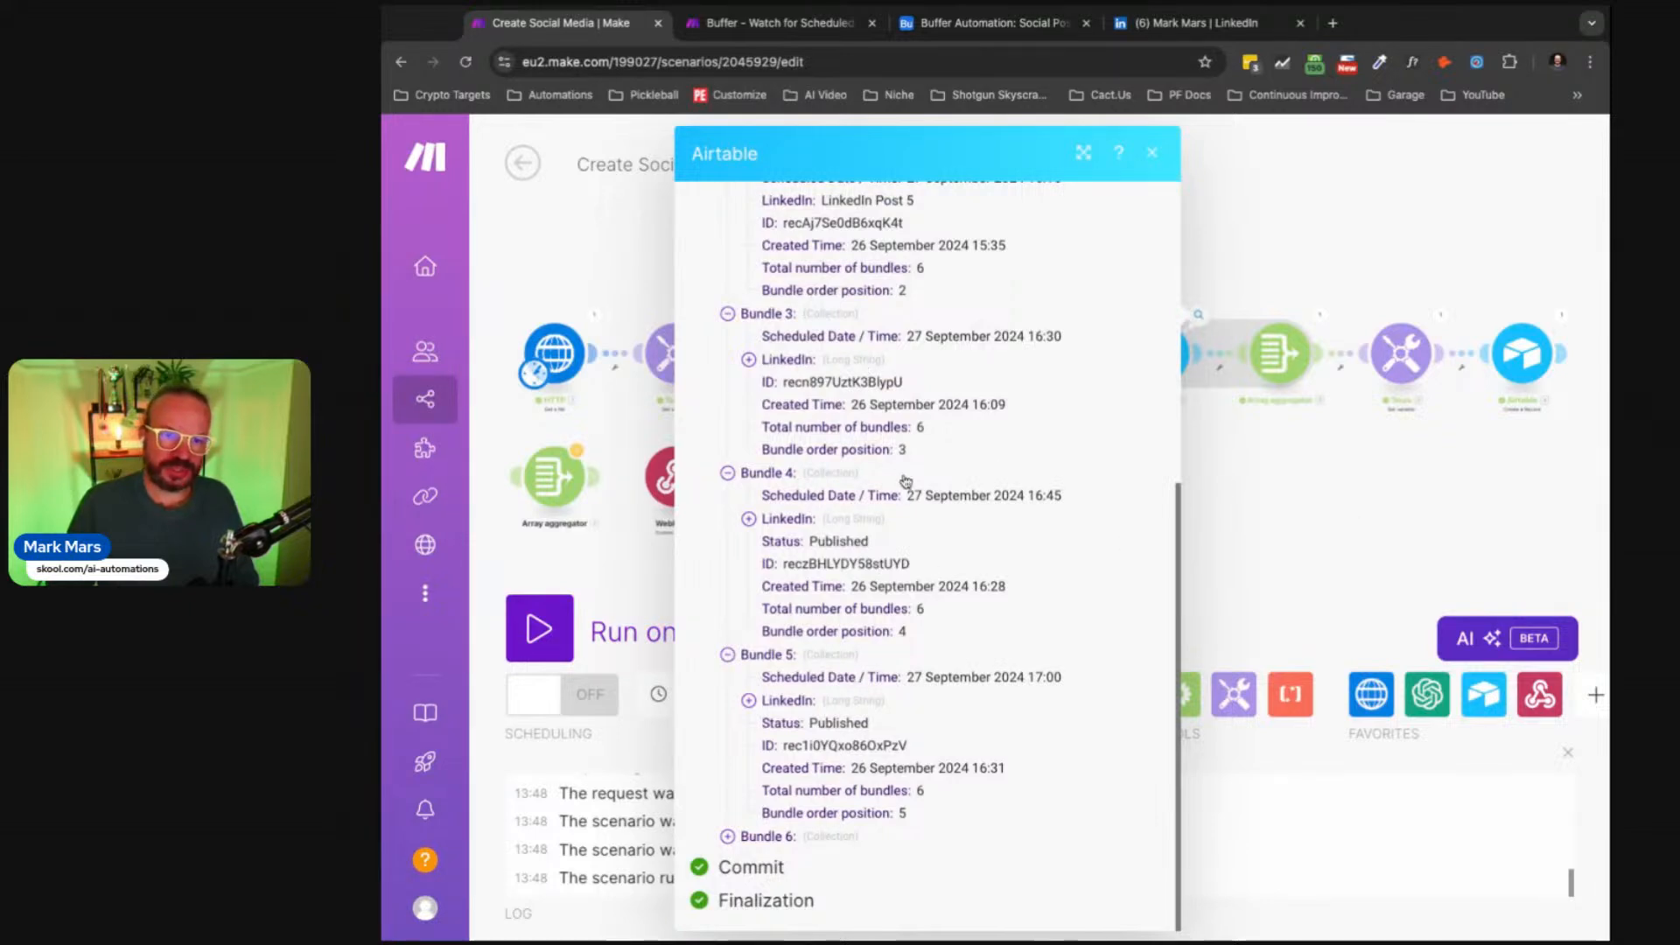
pyautogui.scroll(1, 939, 450)
pyautogui.scroll(10, 939, 449)
pyautogui.click(1275, 370)
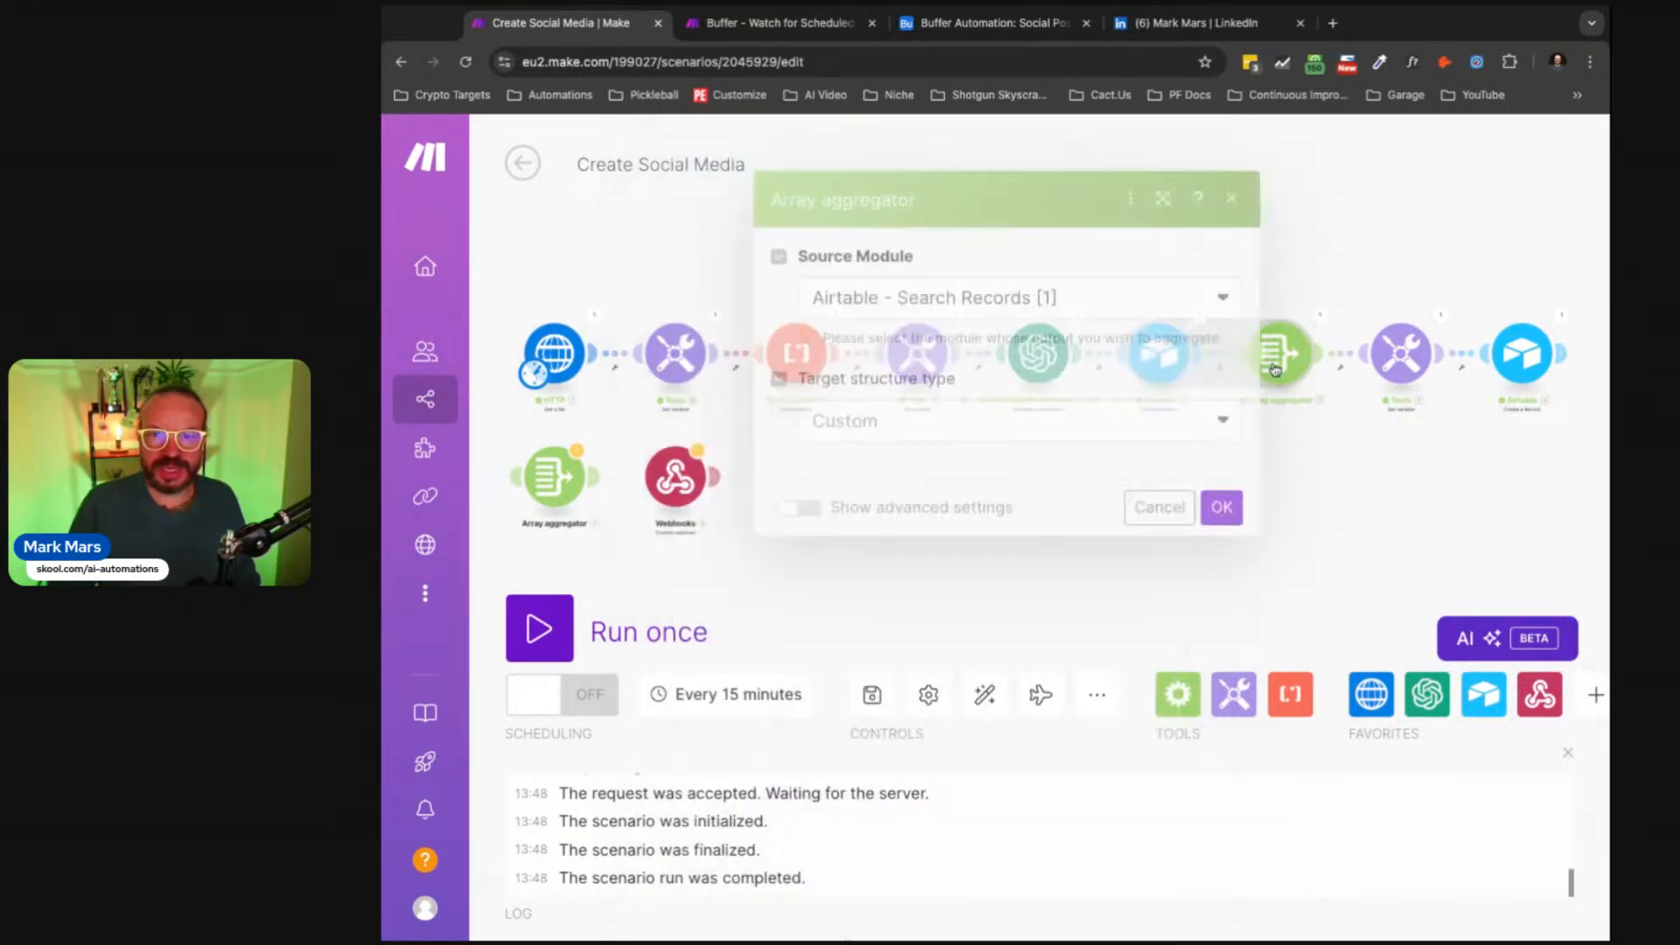
pyautogui.click(1351, 529)
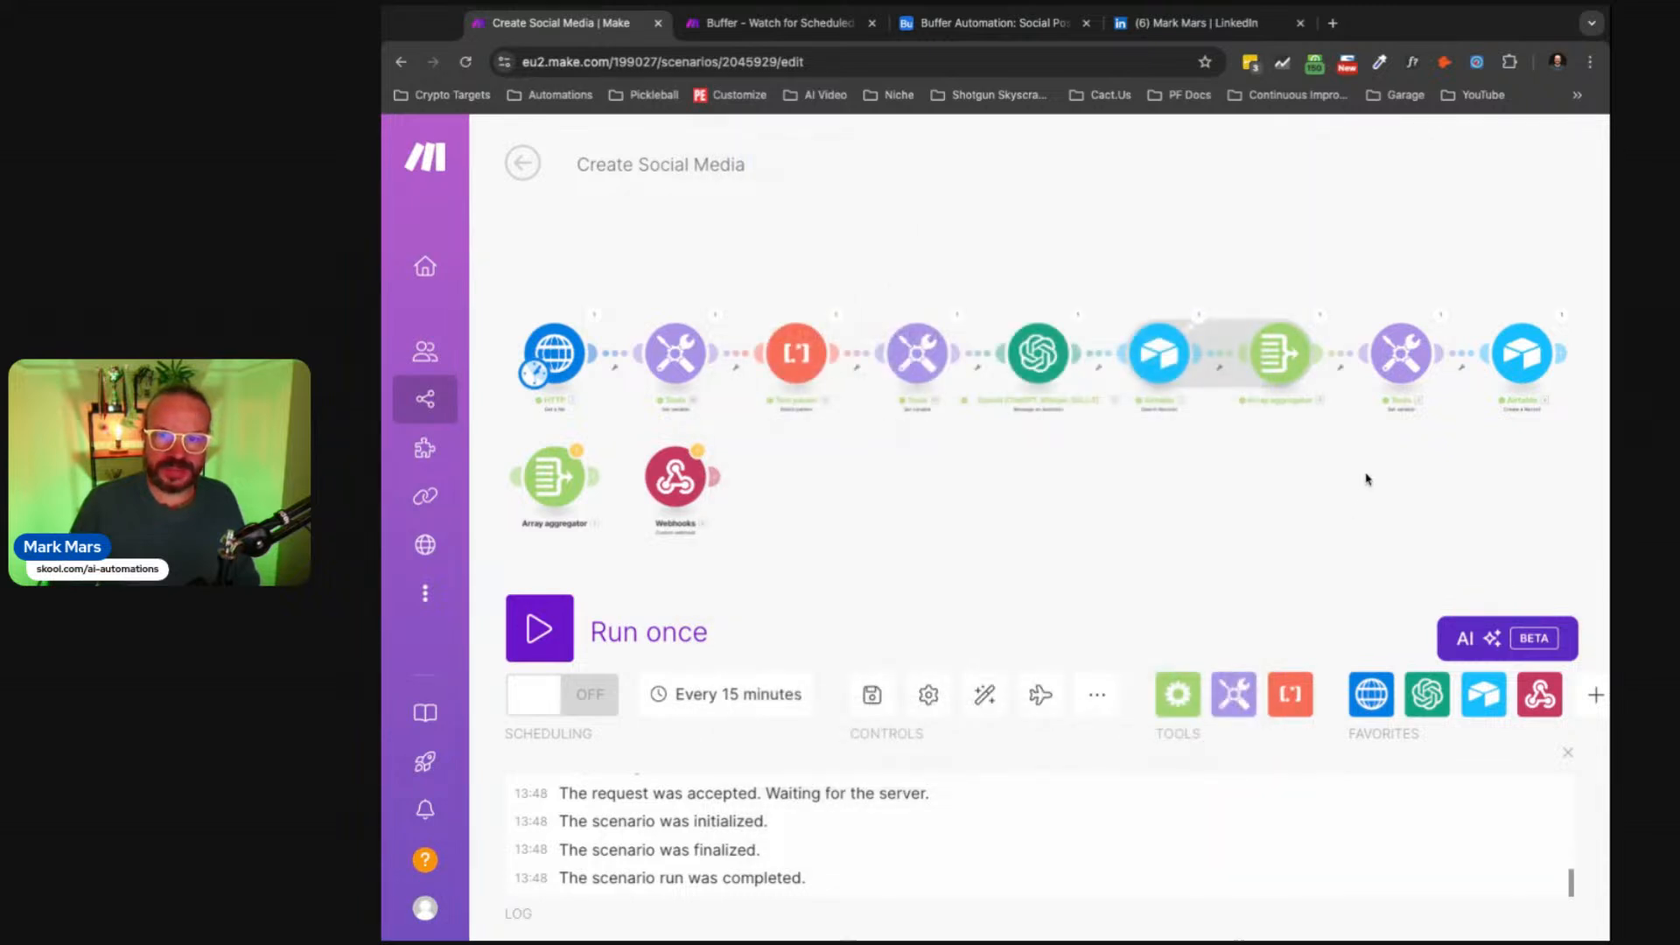
# Step: Examine how the LatestPostTime variable uses the aggregated array and its length, and close it without changes
pyautogui.click(1401, 353)
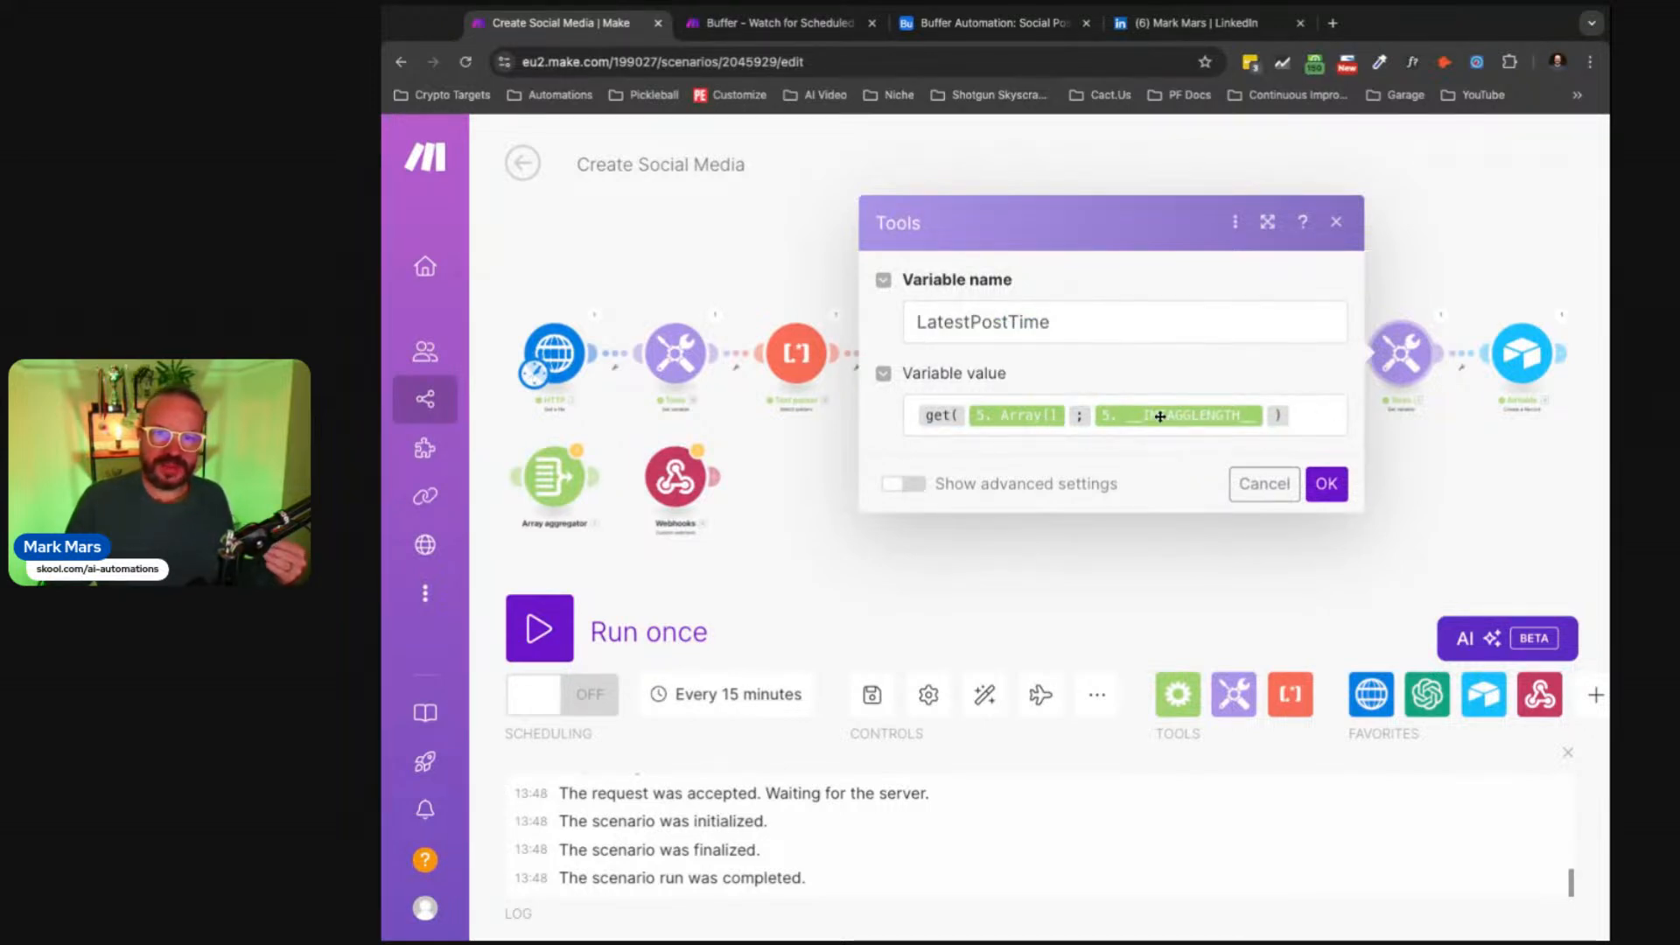
pyautogui.click(1296, 413)
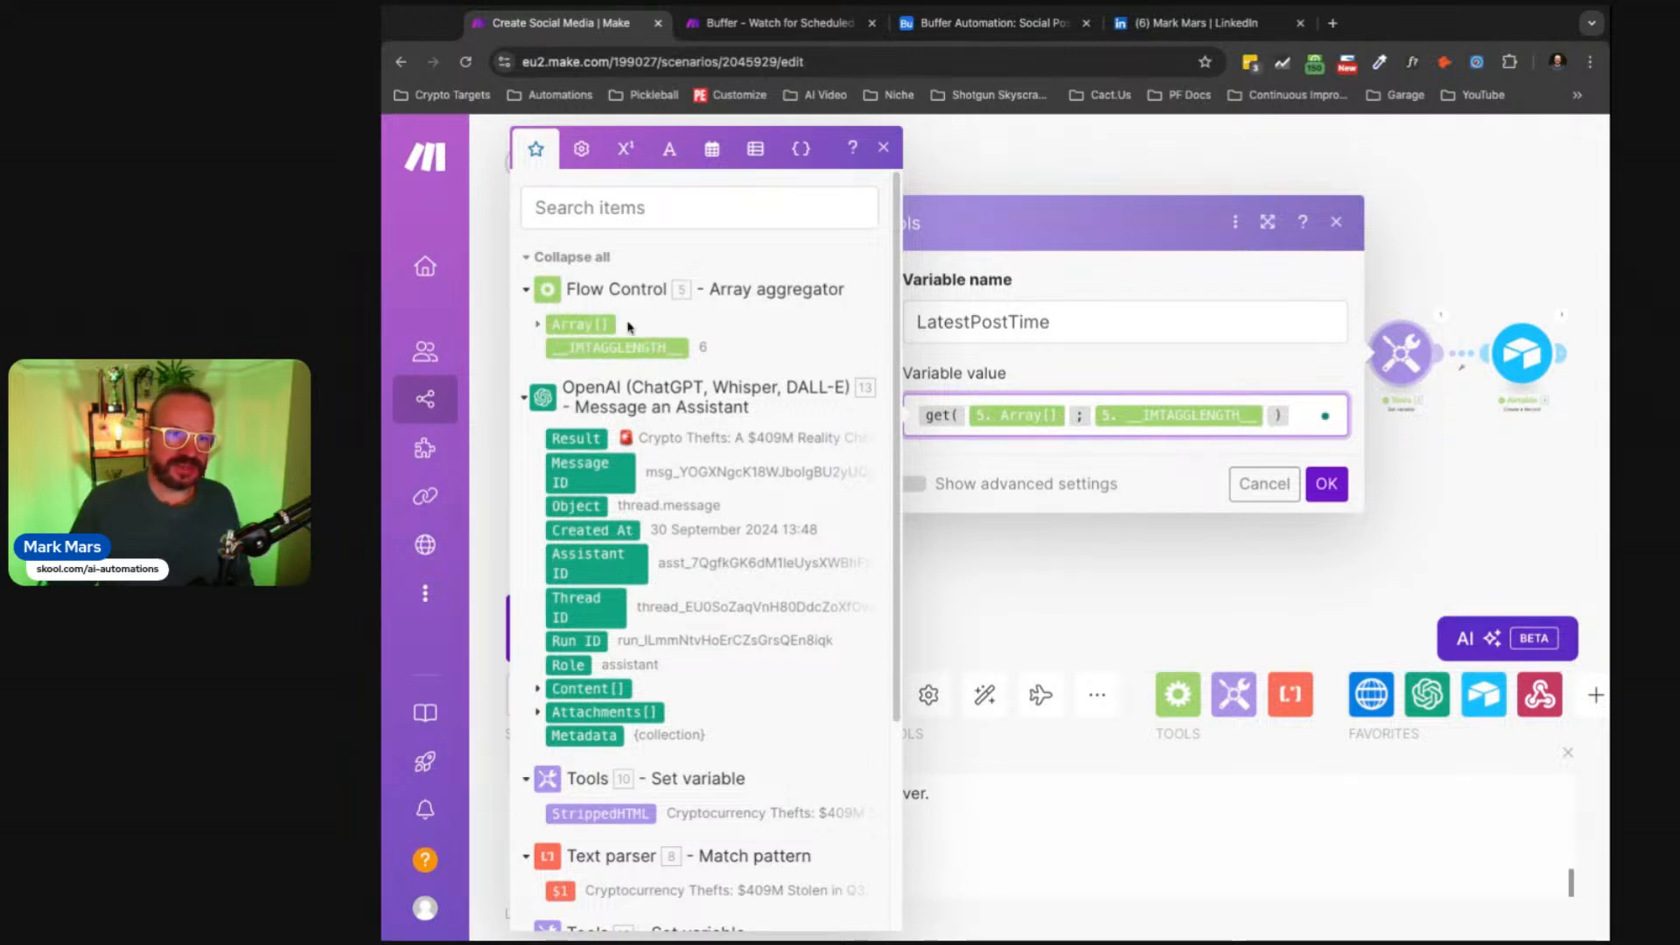
pyautogui.click(540, 327)
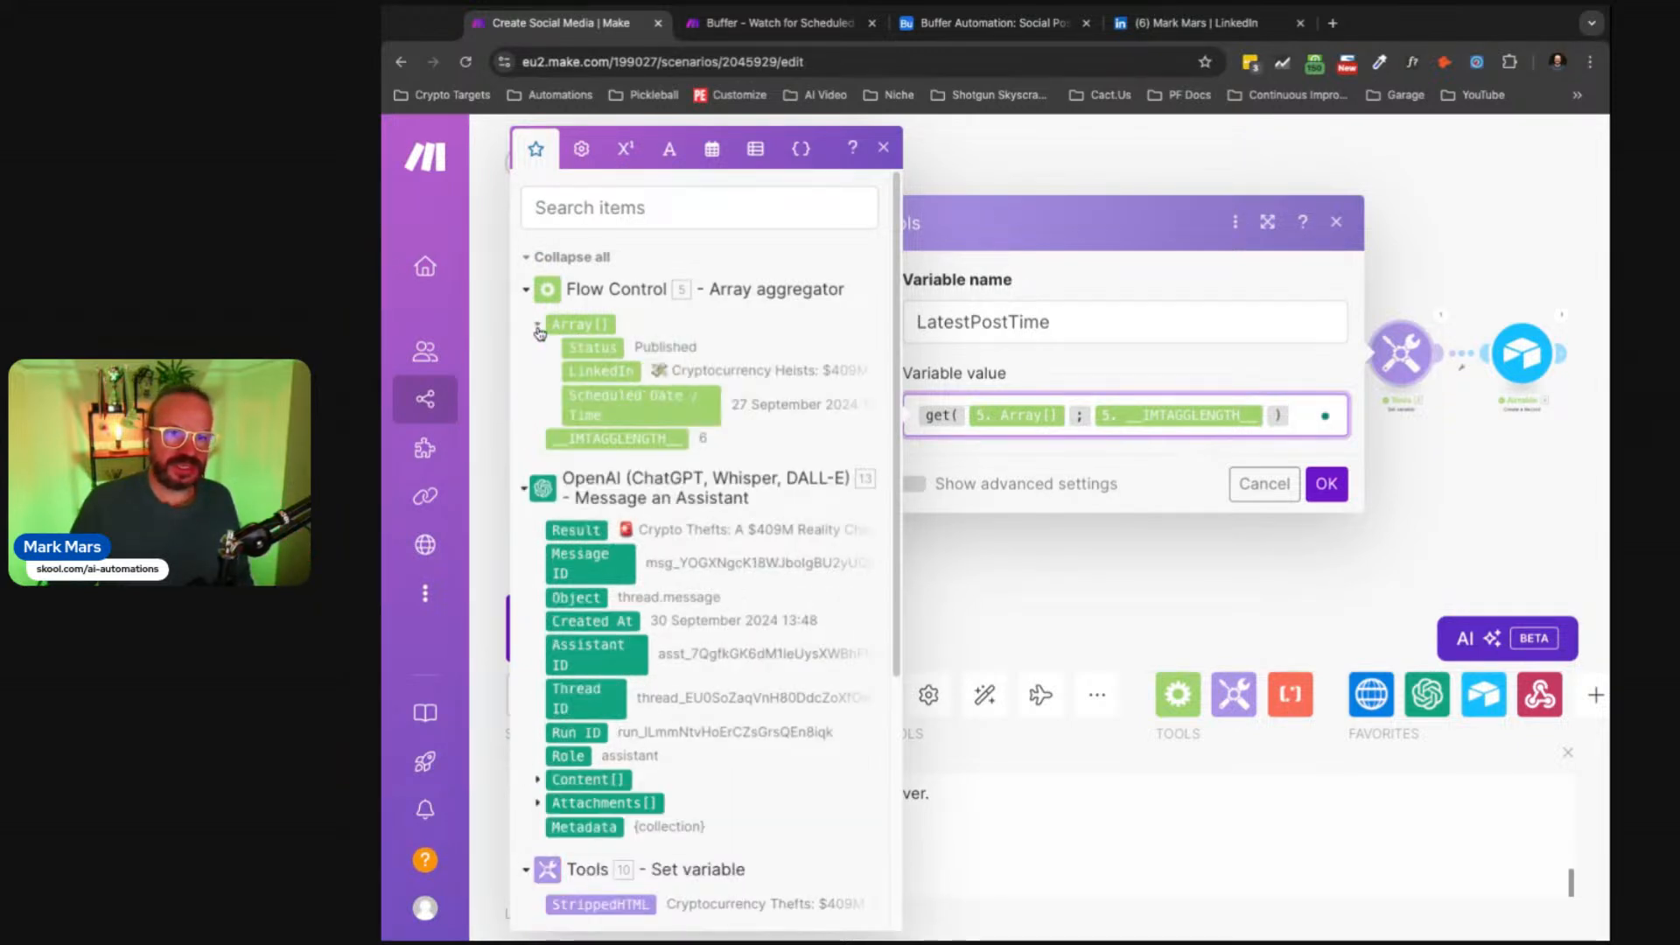
pyautogui.click(540, 327)
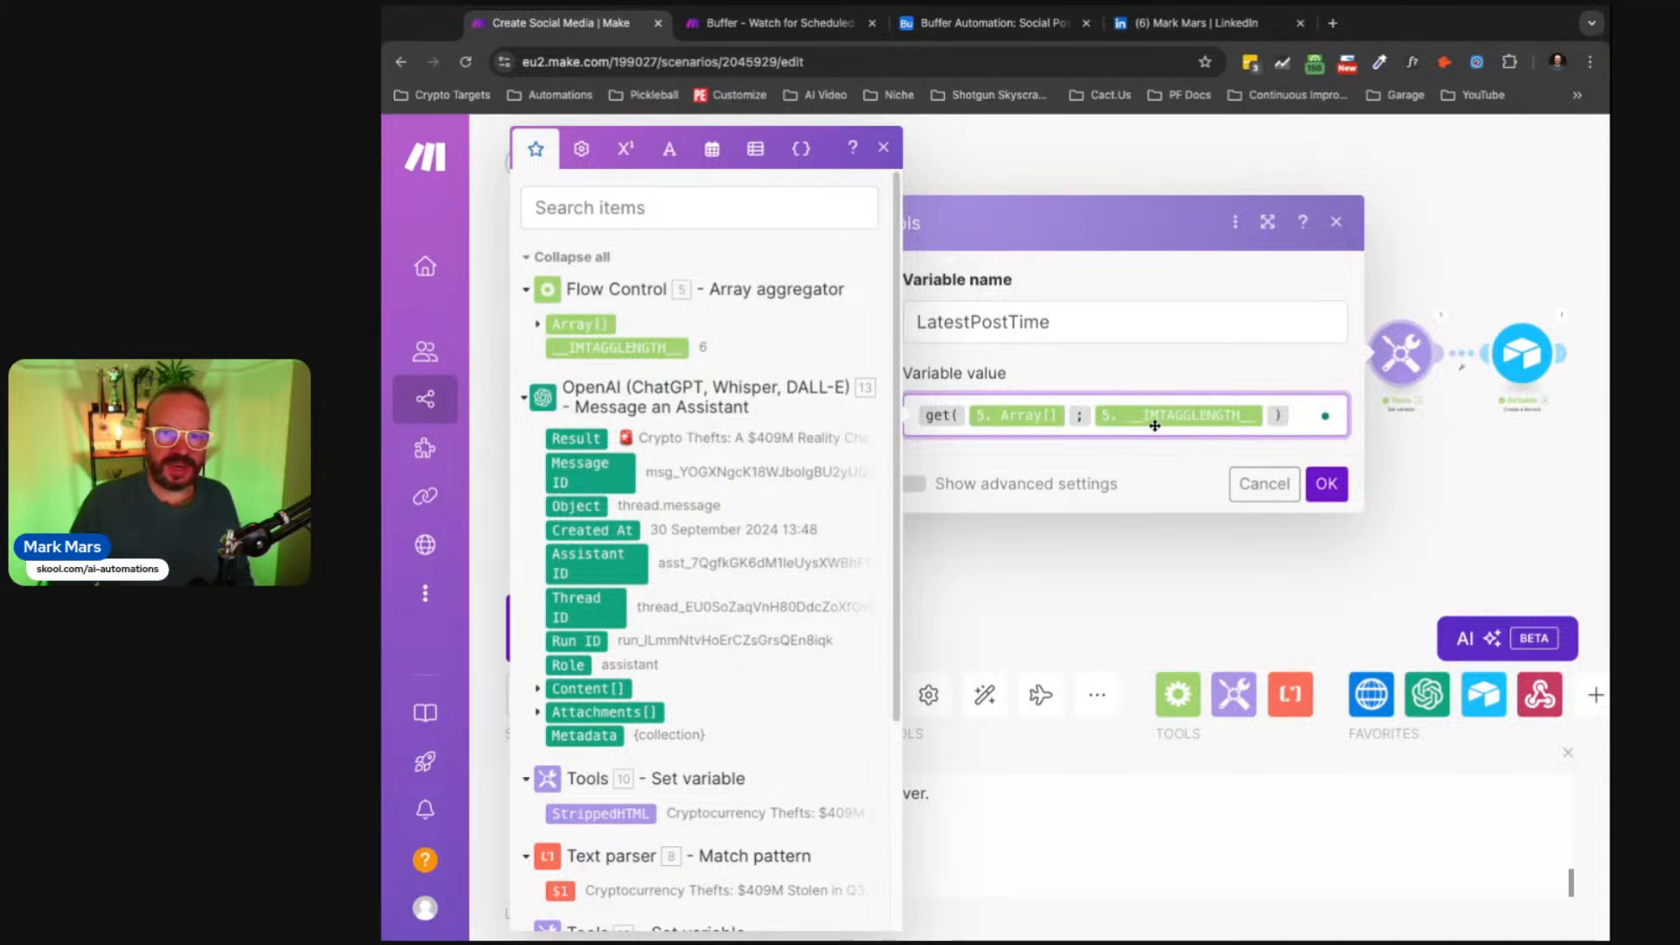
pyautogui.doubleClick(998, 324)
pyautogui.click(1264, 484)
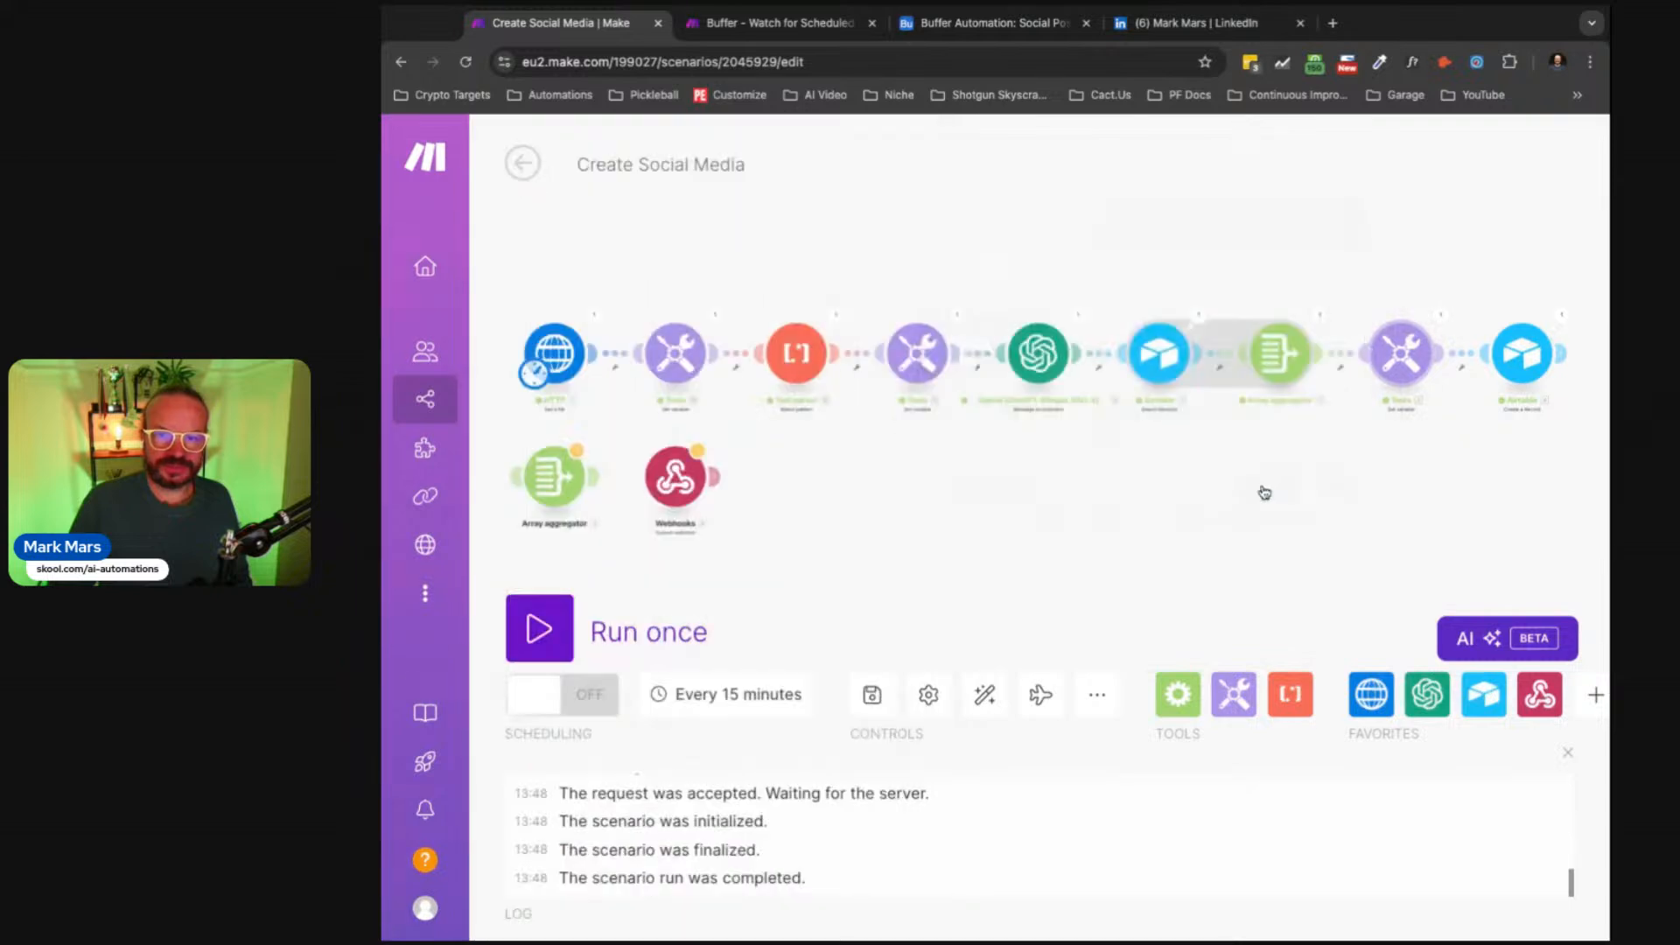
# Step: Open the final Airtable Create a Record module and review its base, table and record field mappings
pyautogui.click(1505, 366)
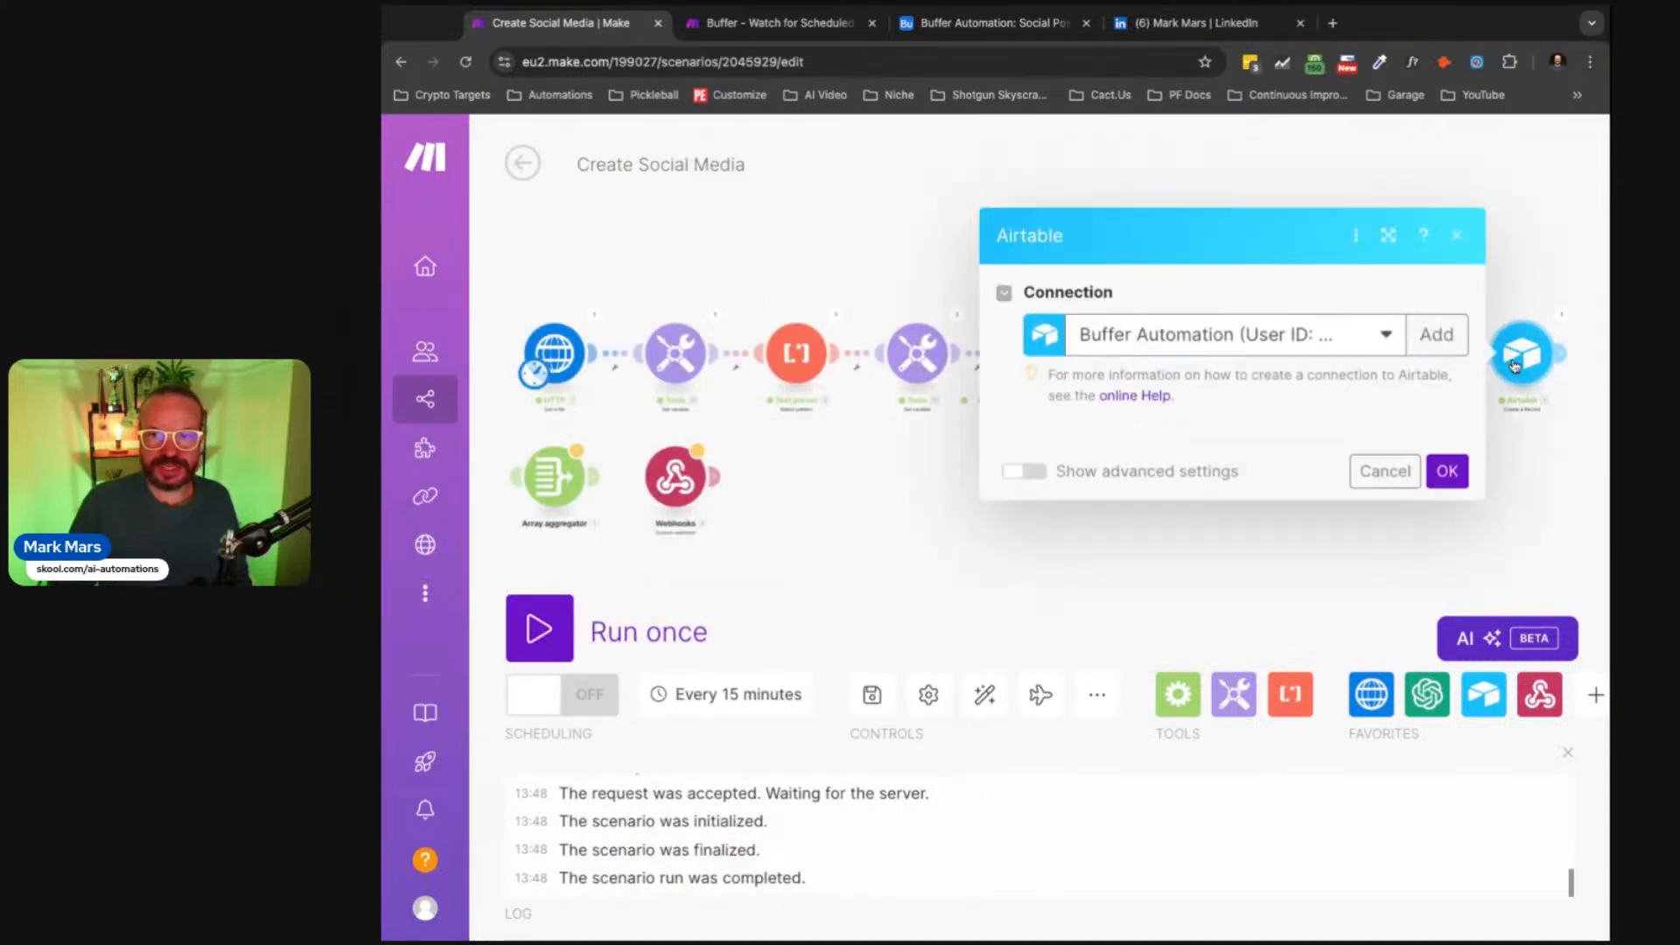
pyautogui.scroll(-5, 1372, 574)
pyautogui.scroll(5, 1375, 578)
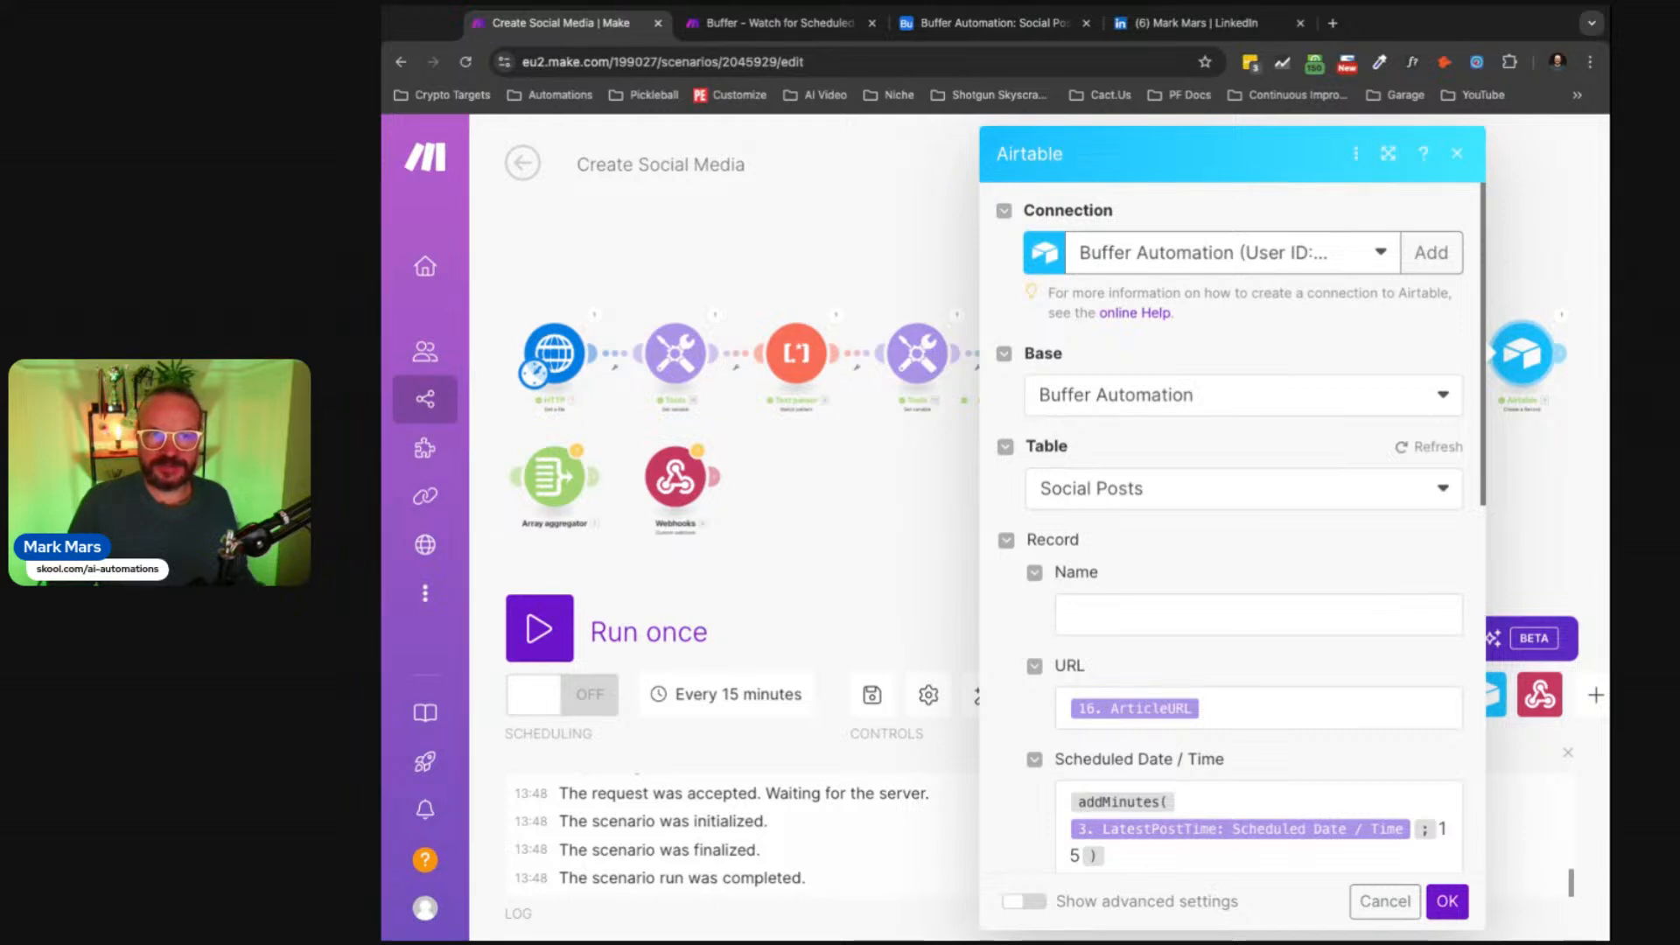
pyautogui.scroll(-3, 1232, 525)
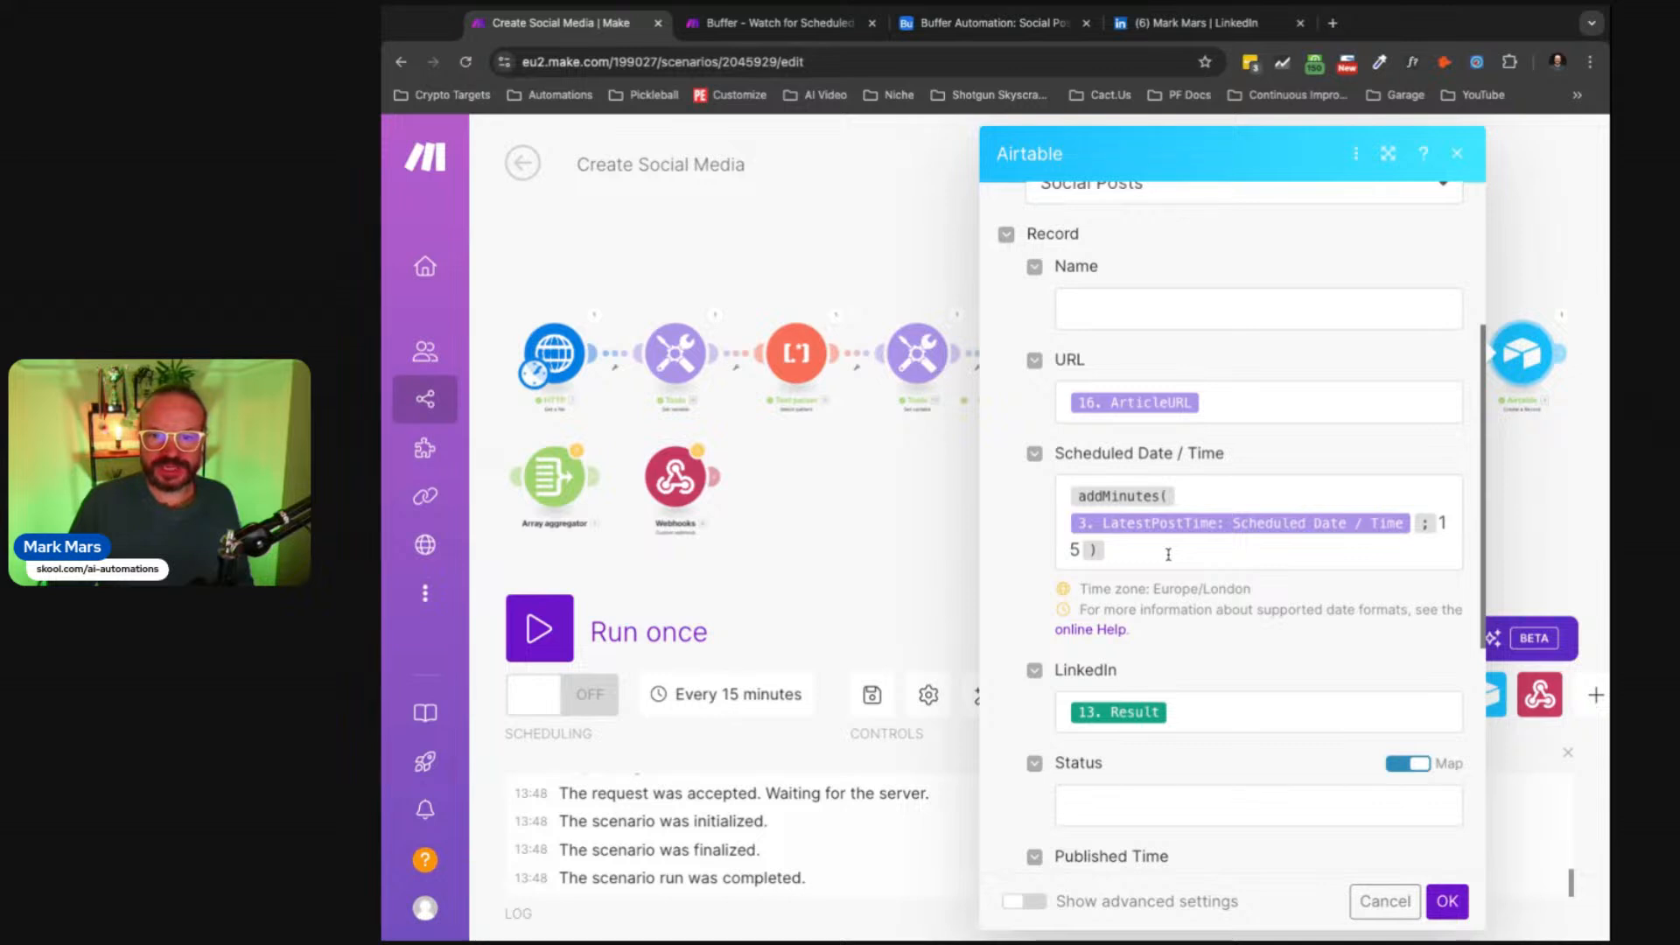
pyautogui.scroll(2, 1240, 396)
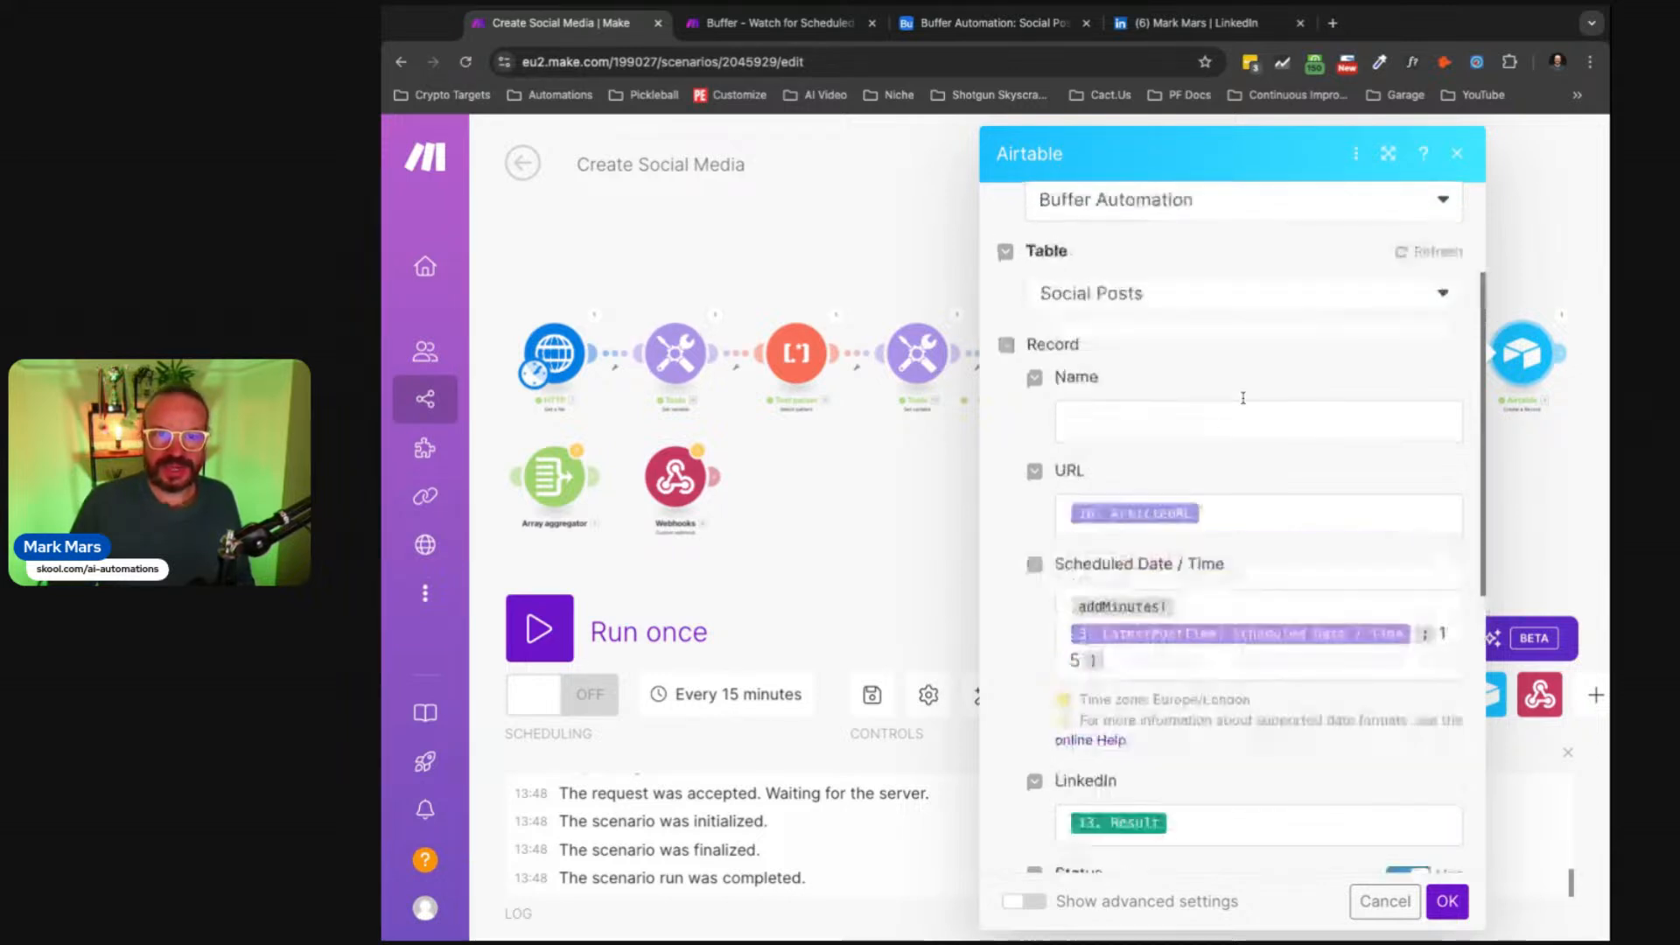
pyautogui.scroll(1, 1242, 412)
pyautogui.scroll(-2, 1234, 455)
# Step: Inspect the URL, Scheduled Date / Time and LinkedIn mappings, and check the Status, Published Time and PostID fields
pyautogui.click(1221, 472)
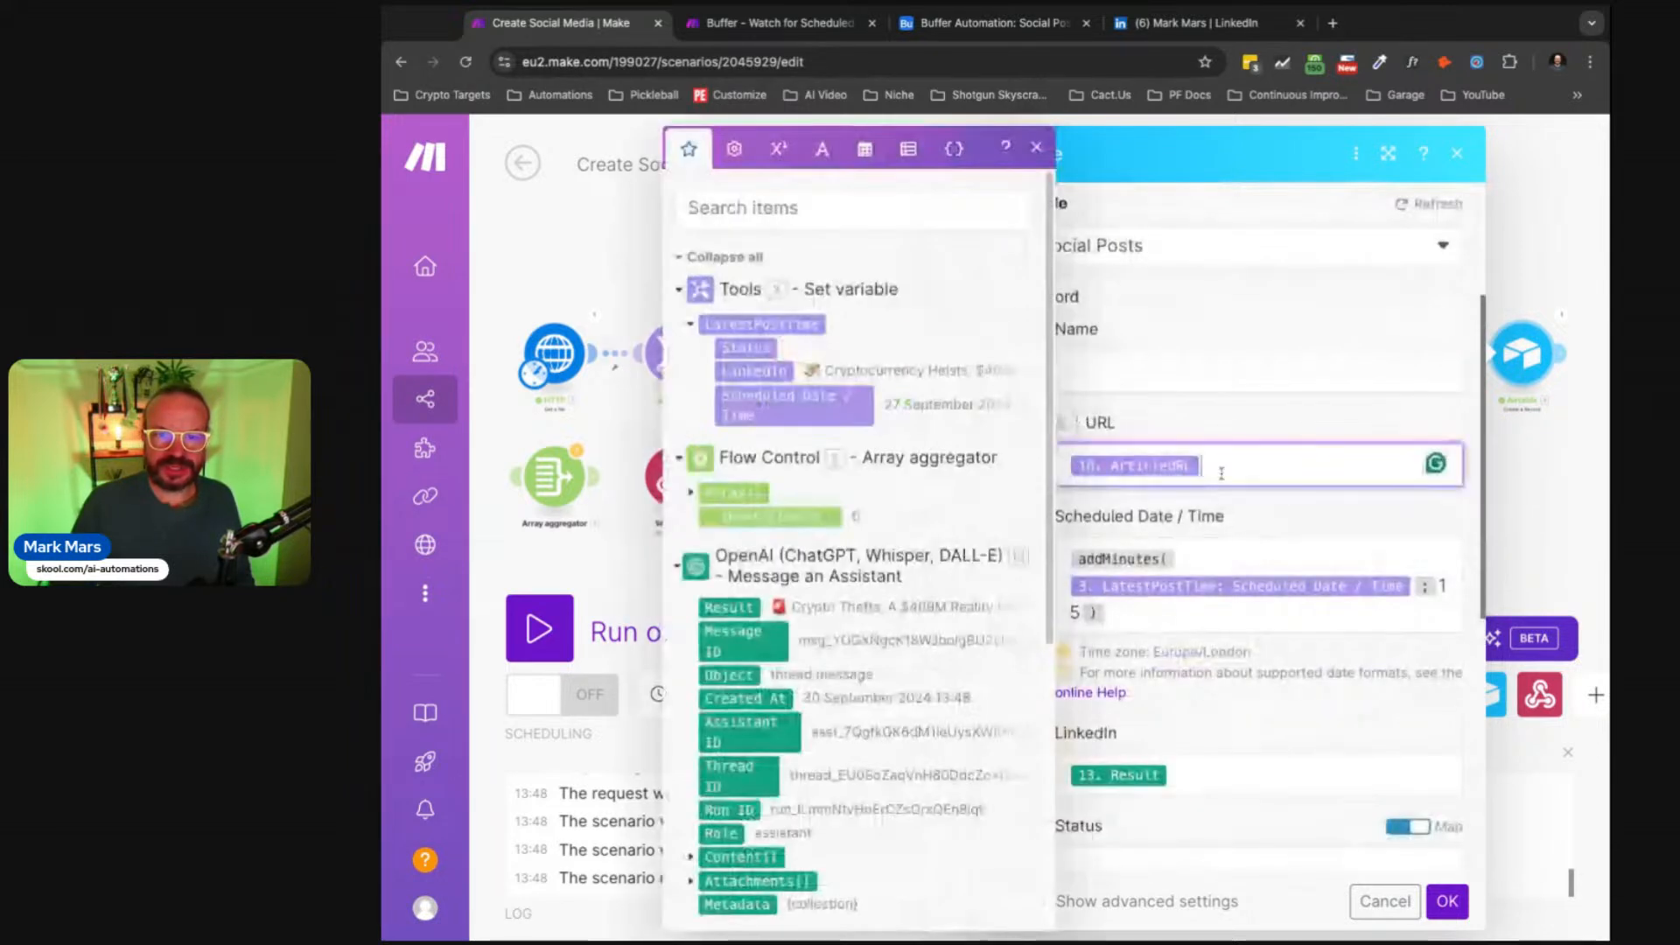
pyautogui.click(1128, 612)
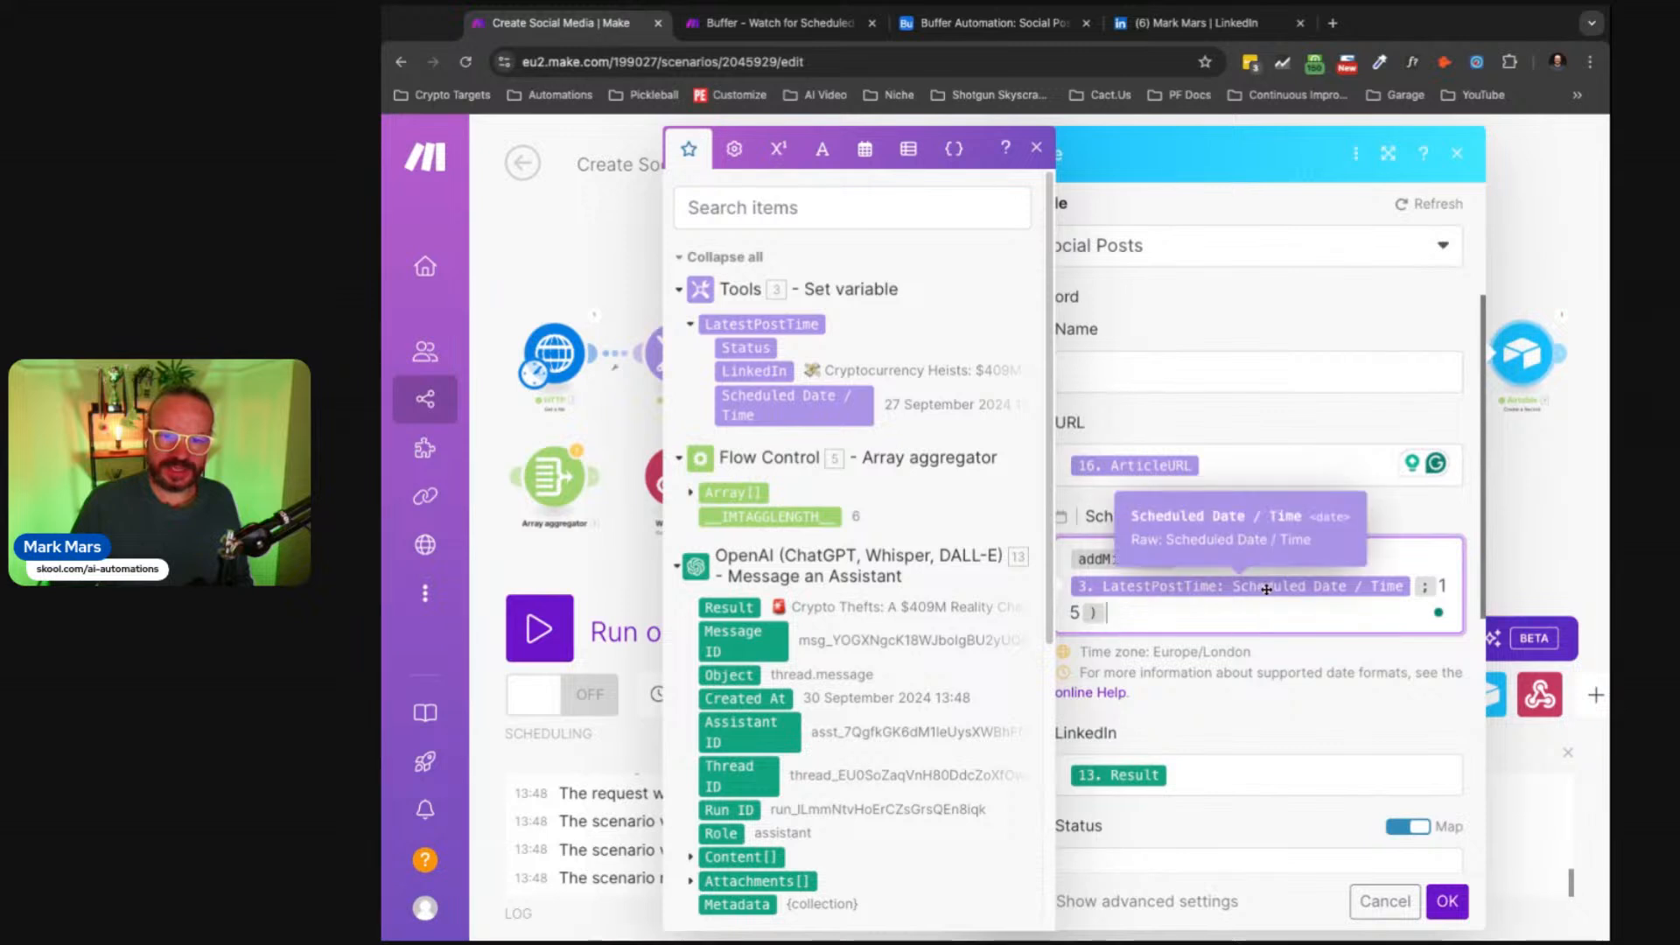
pyautogui.click(1036, 147)
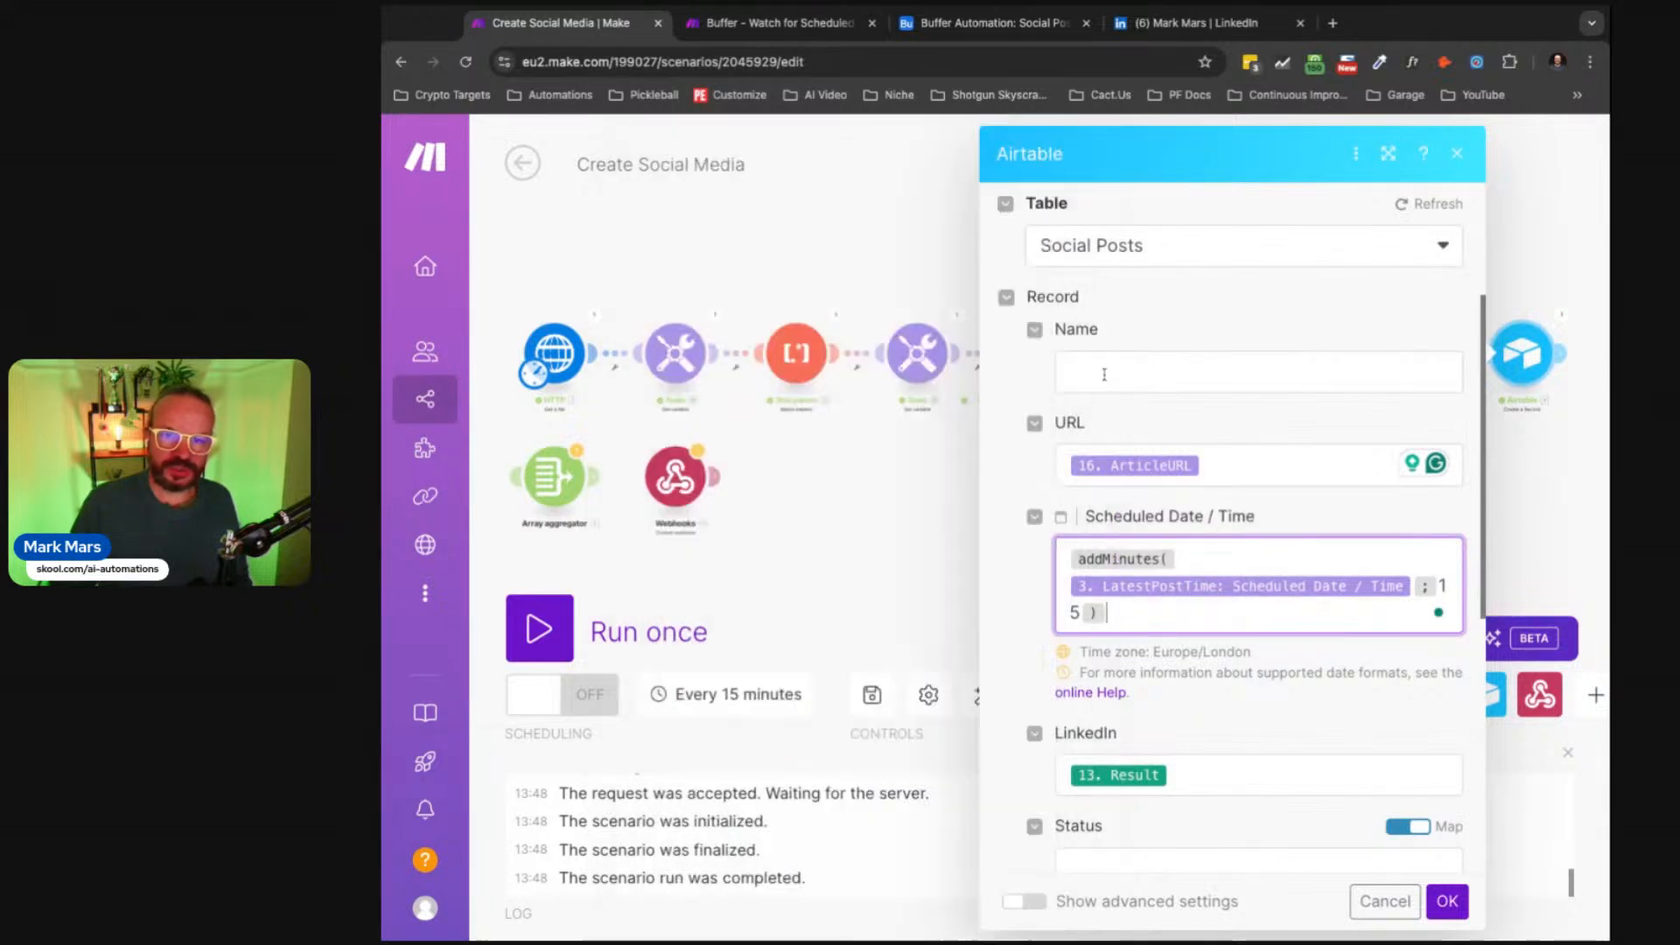
pyautogui.click(1220, 616)
pyautogui.click(1282, 728)
pyautogui.click(1242, 774)
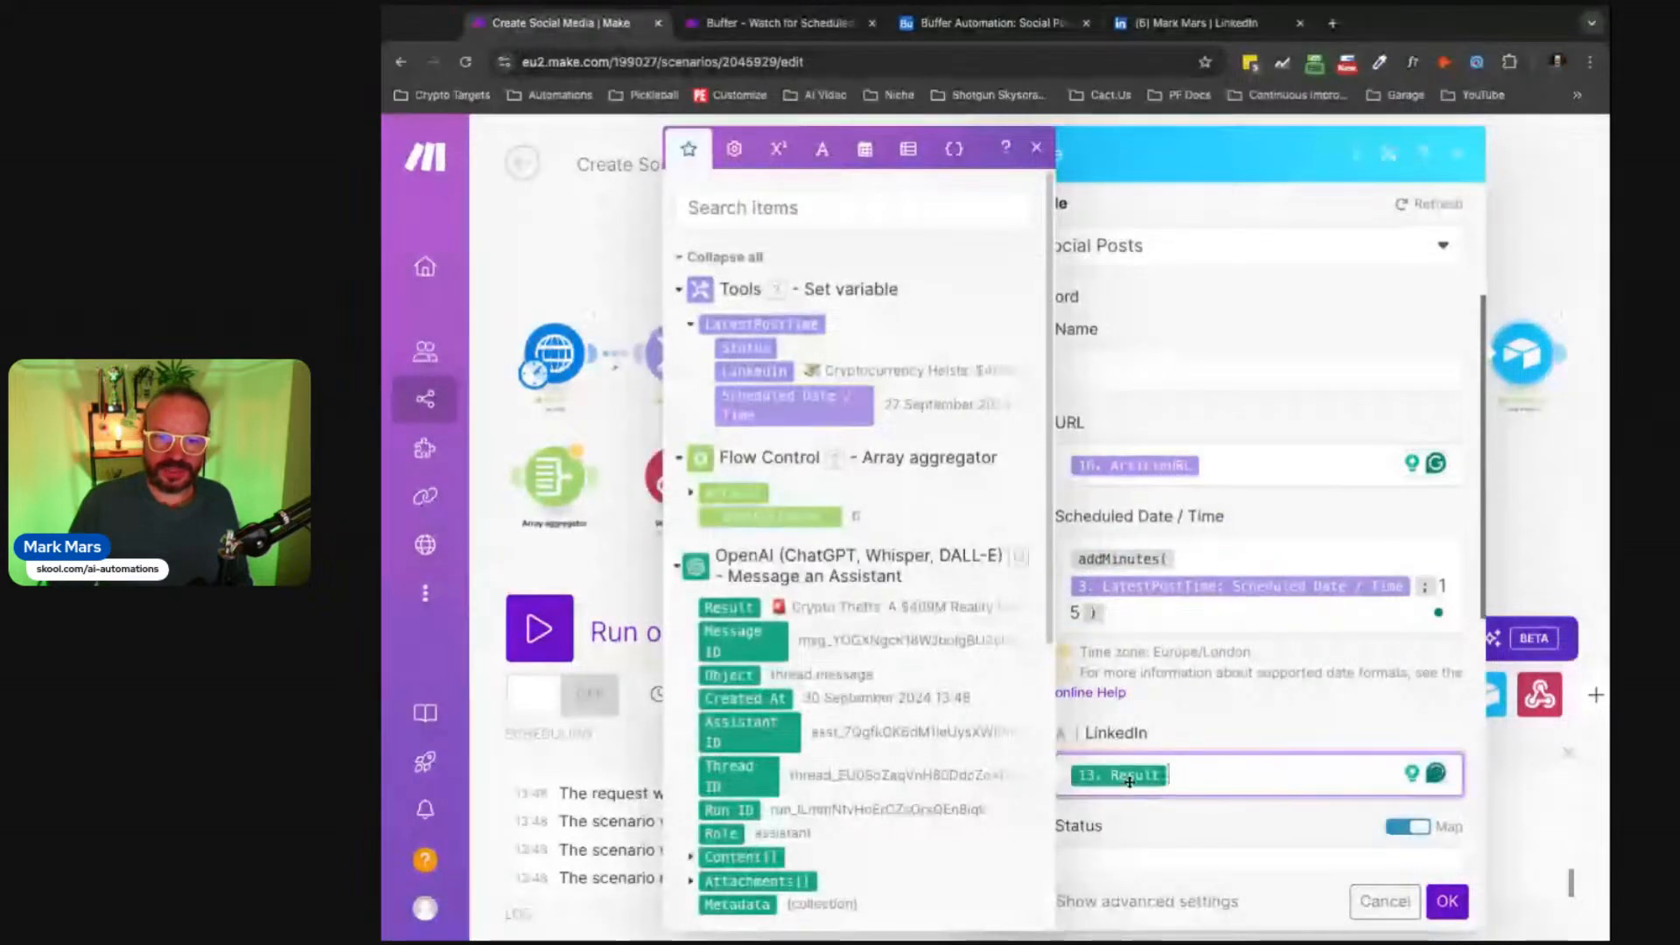
pyautogui.click(1234, 740)
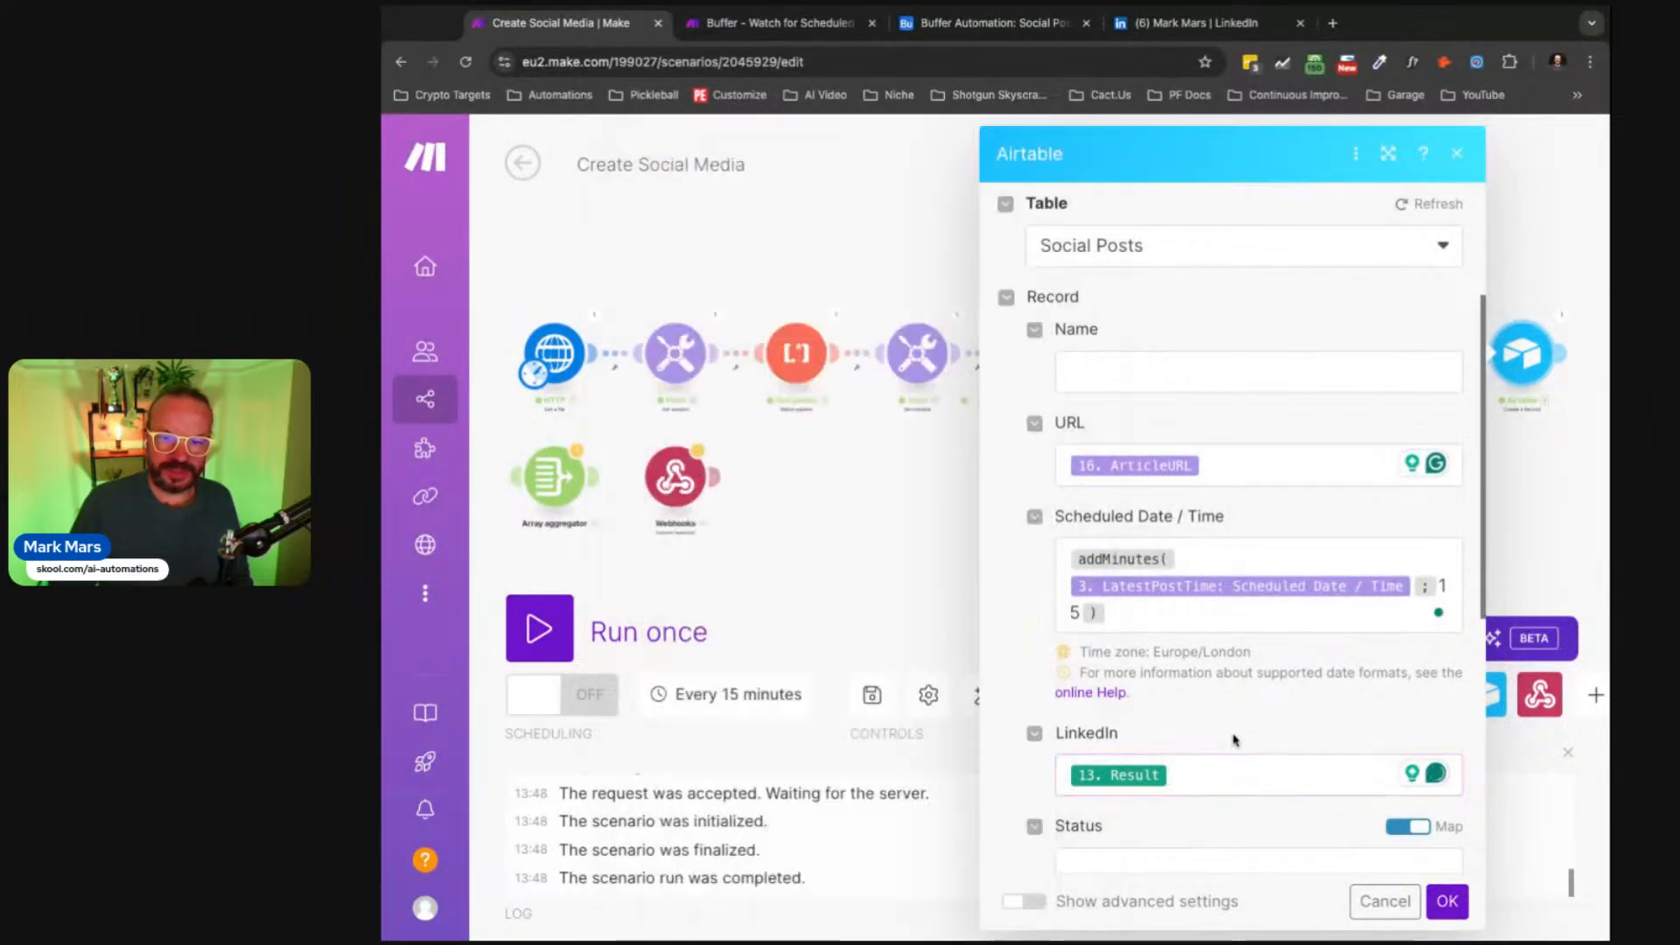
pyautogui.scroll(-6, 1234, 739)
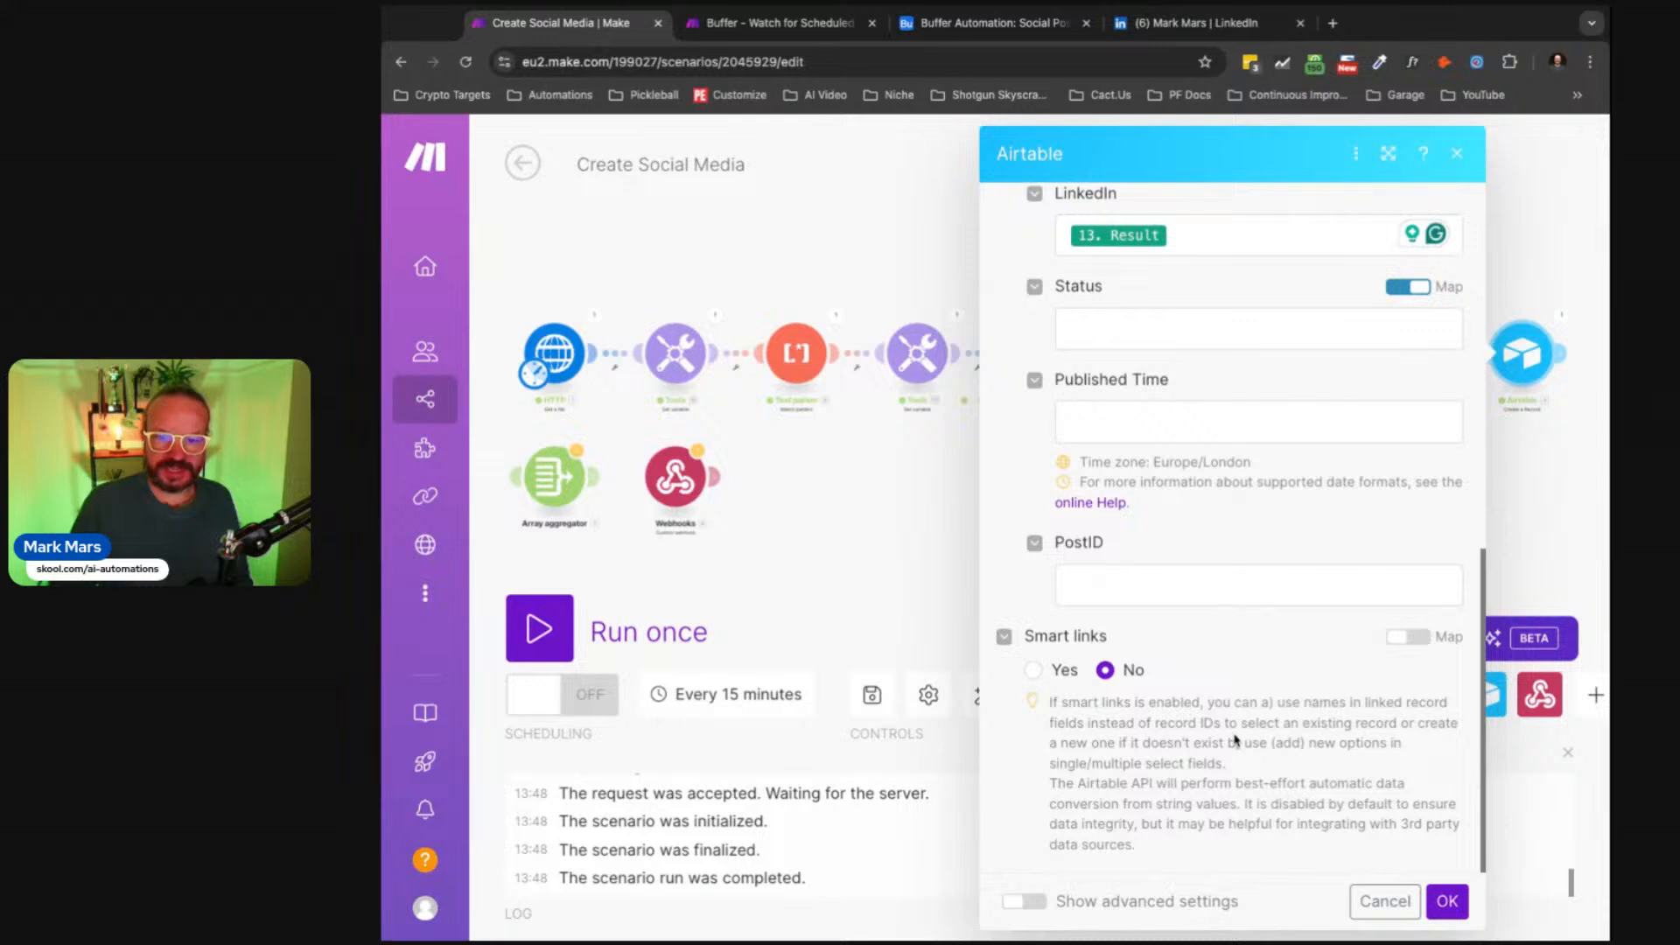
# Step: Close the Create a Record settings without changes, run the scenario once and inspect that final Airtable module's output bundle
pyautogui.scroll(8, 1235, 739)
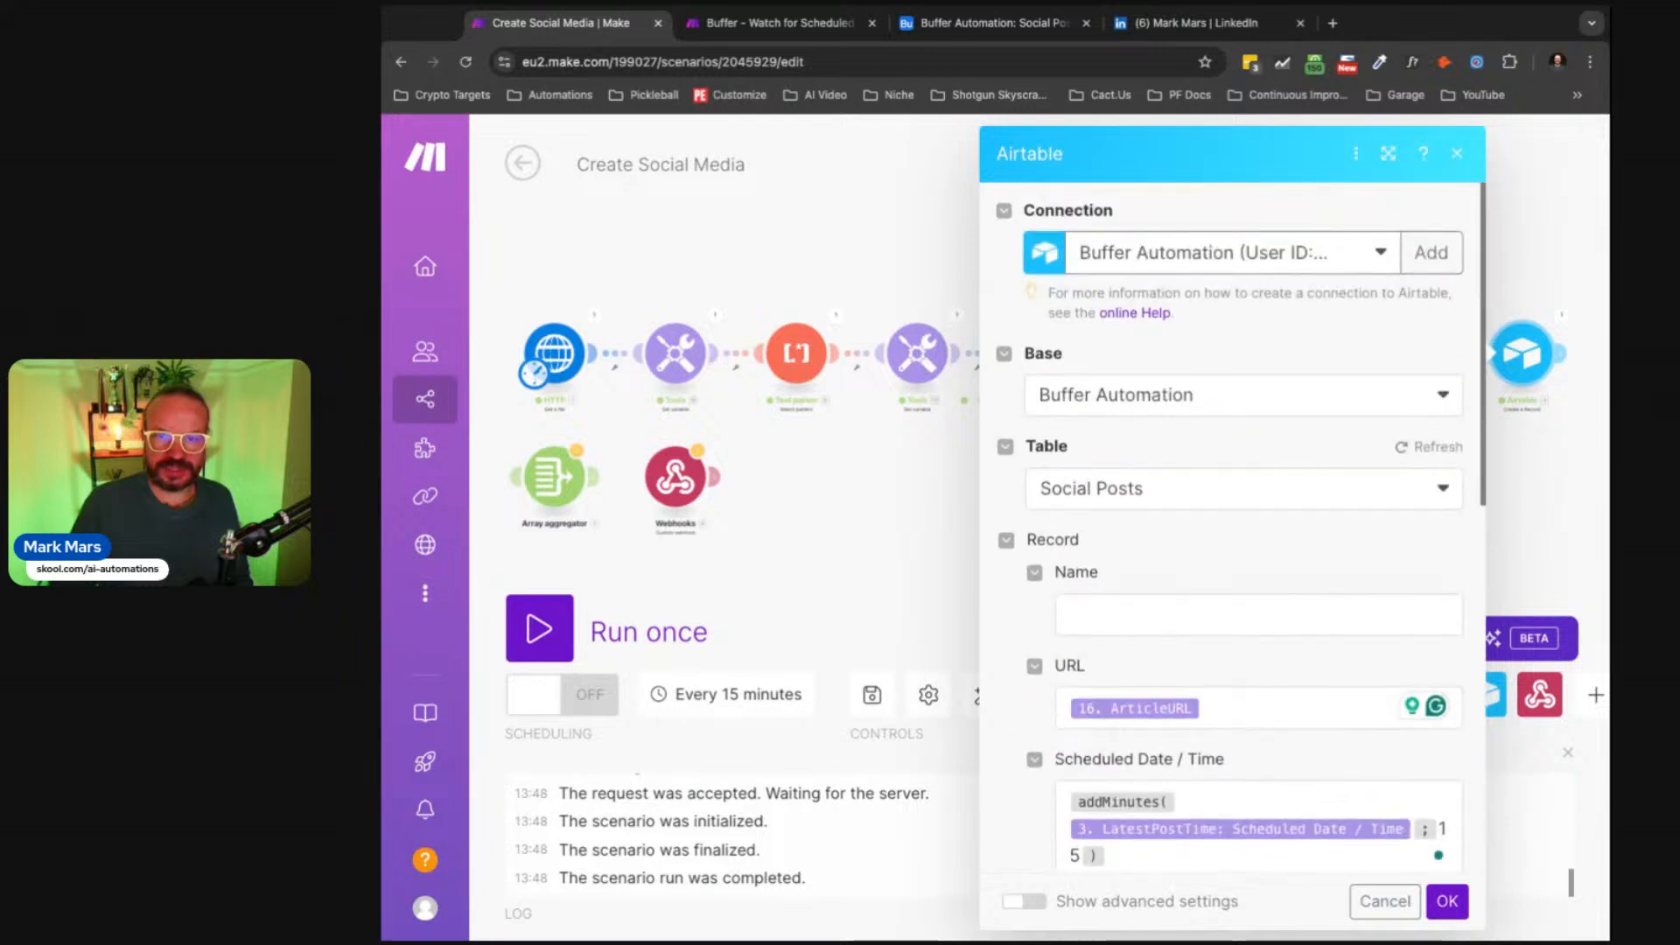
pyautogui.click(1382, 901)
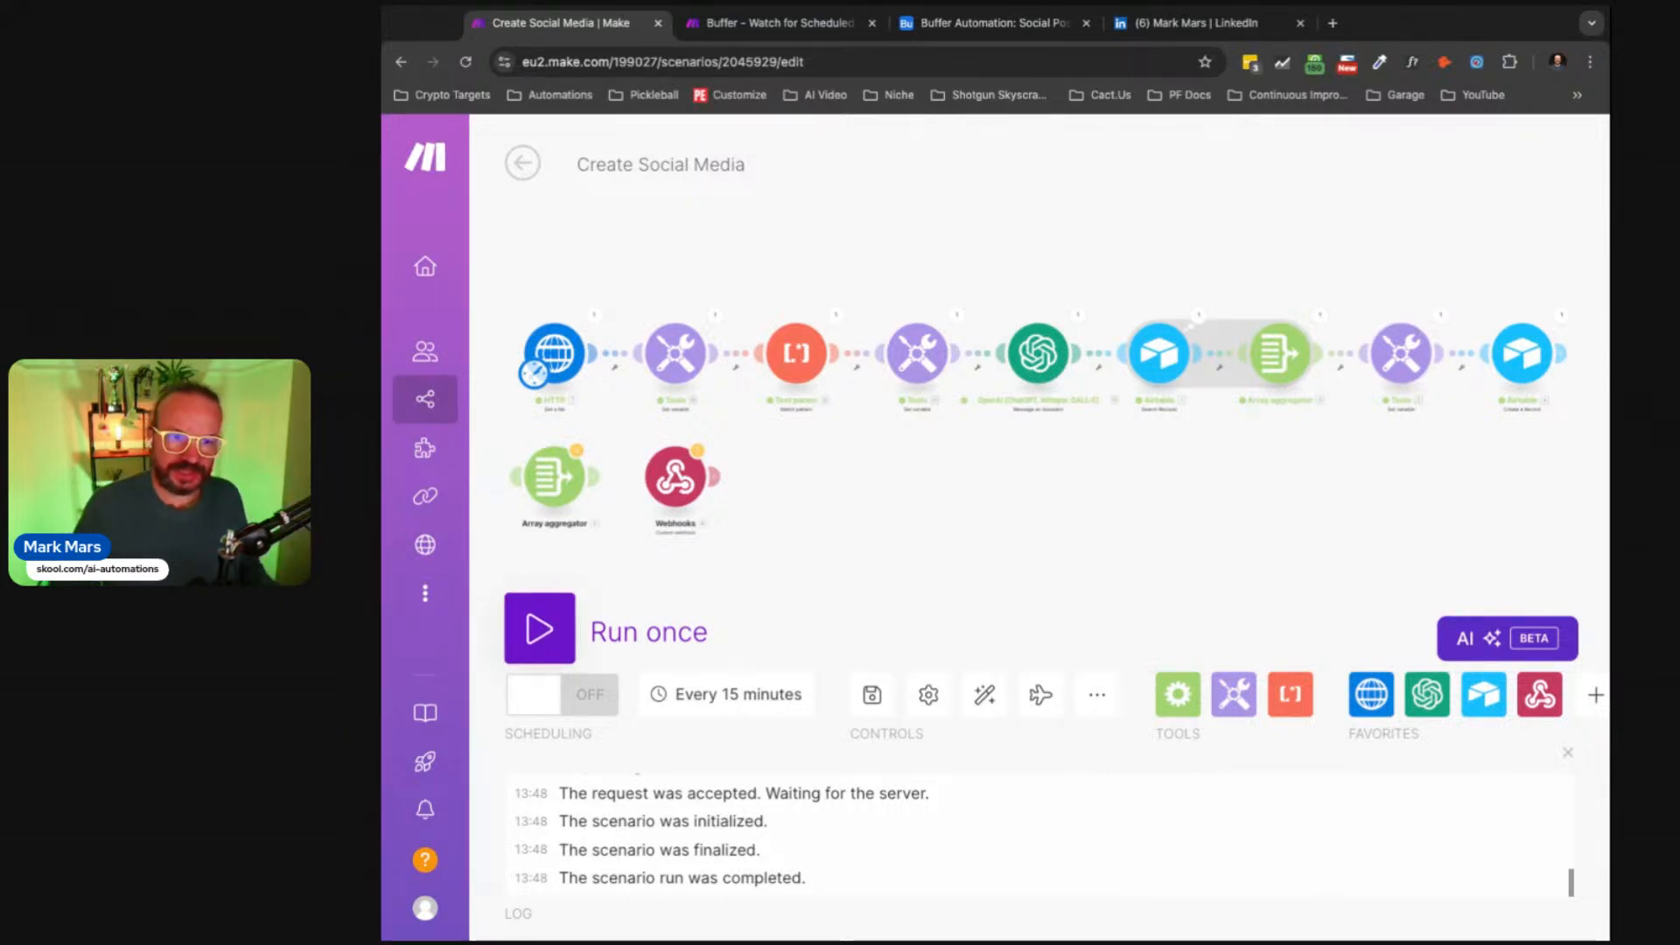
pyautogui.click(557, 627)
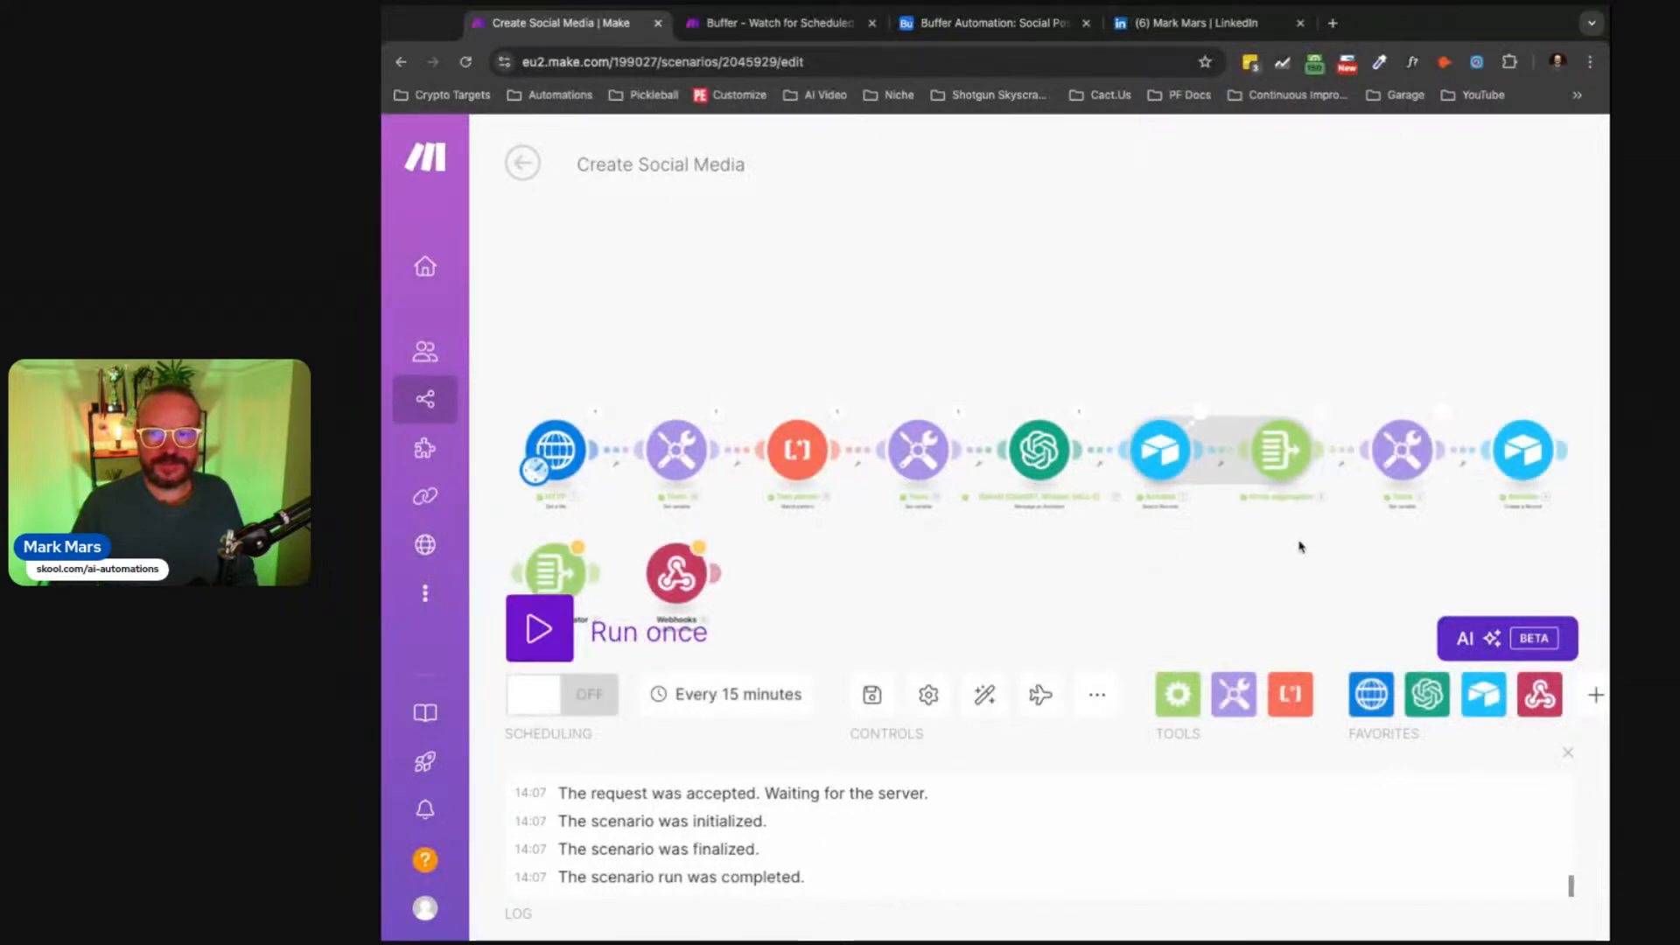
pyautogui.click(1560, 415)
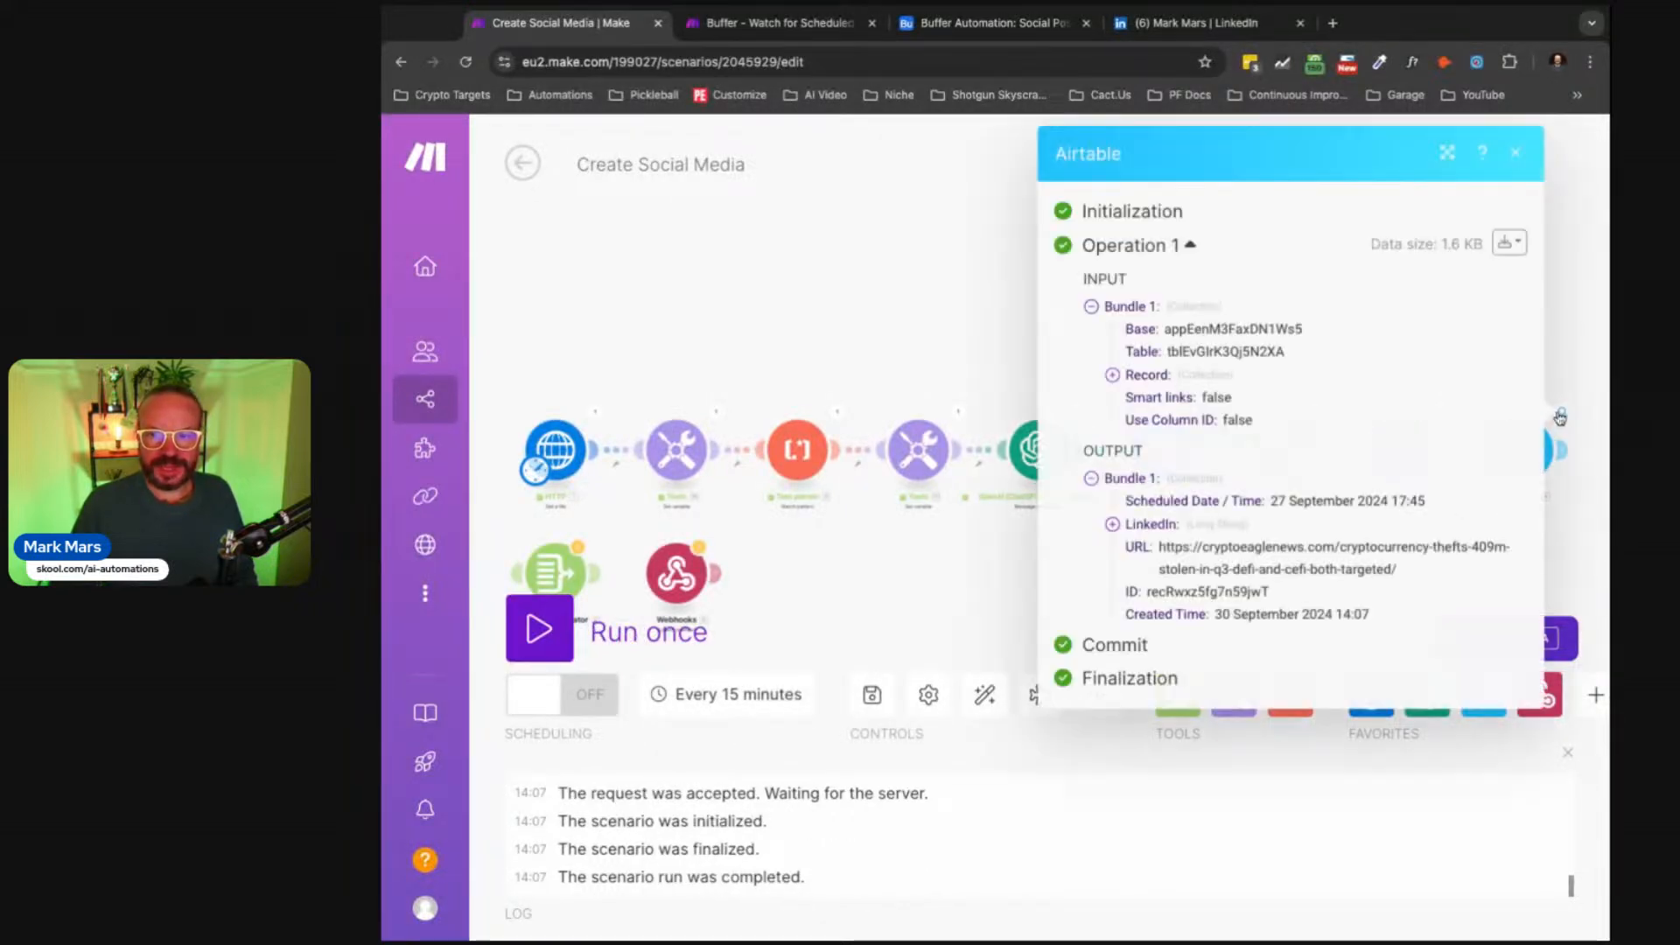
pyautogui.click(1580, 444)
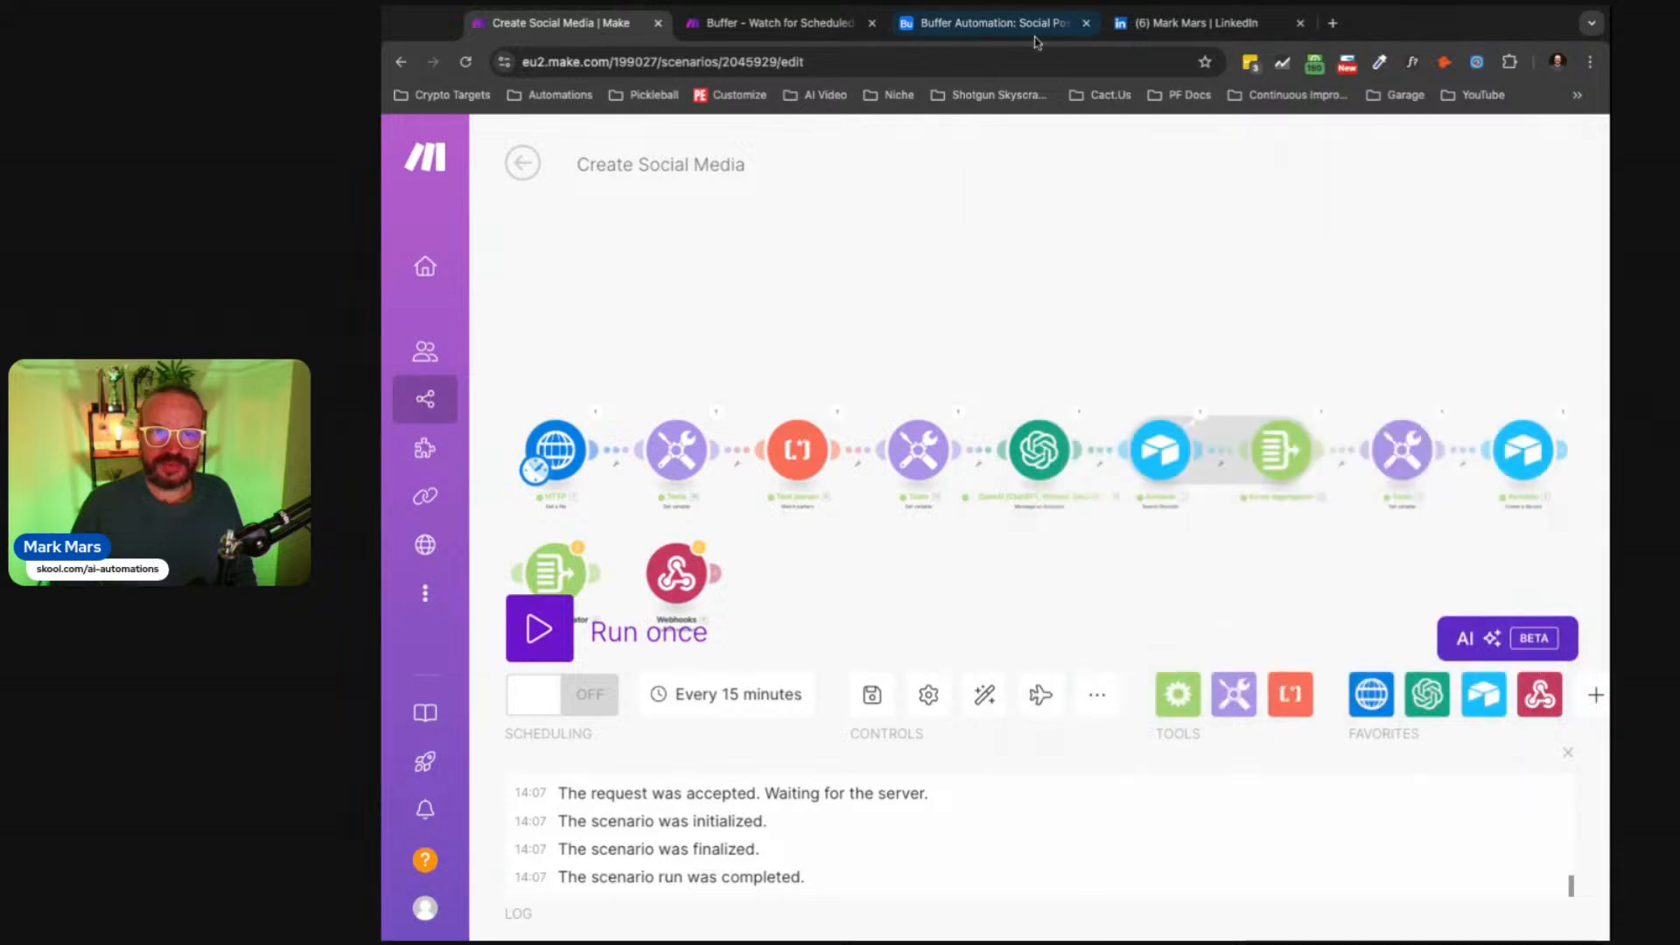
# Step: Switch to the Social Posts table in Airtable and examine the newest record's URL, Scheduled Date / Time and LinkedIn columns
pyautogui.click(962, 26)
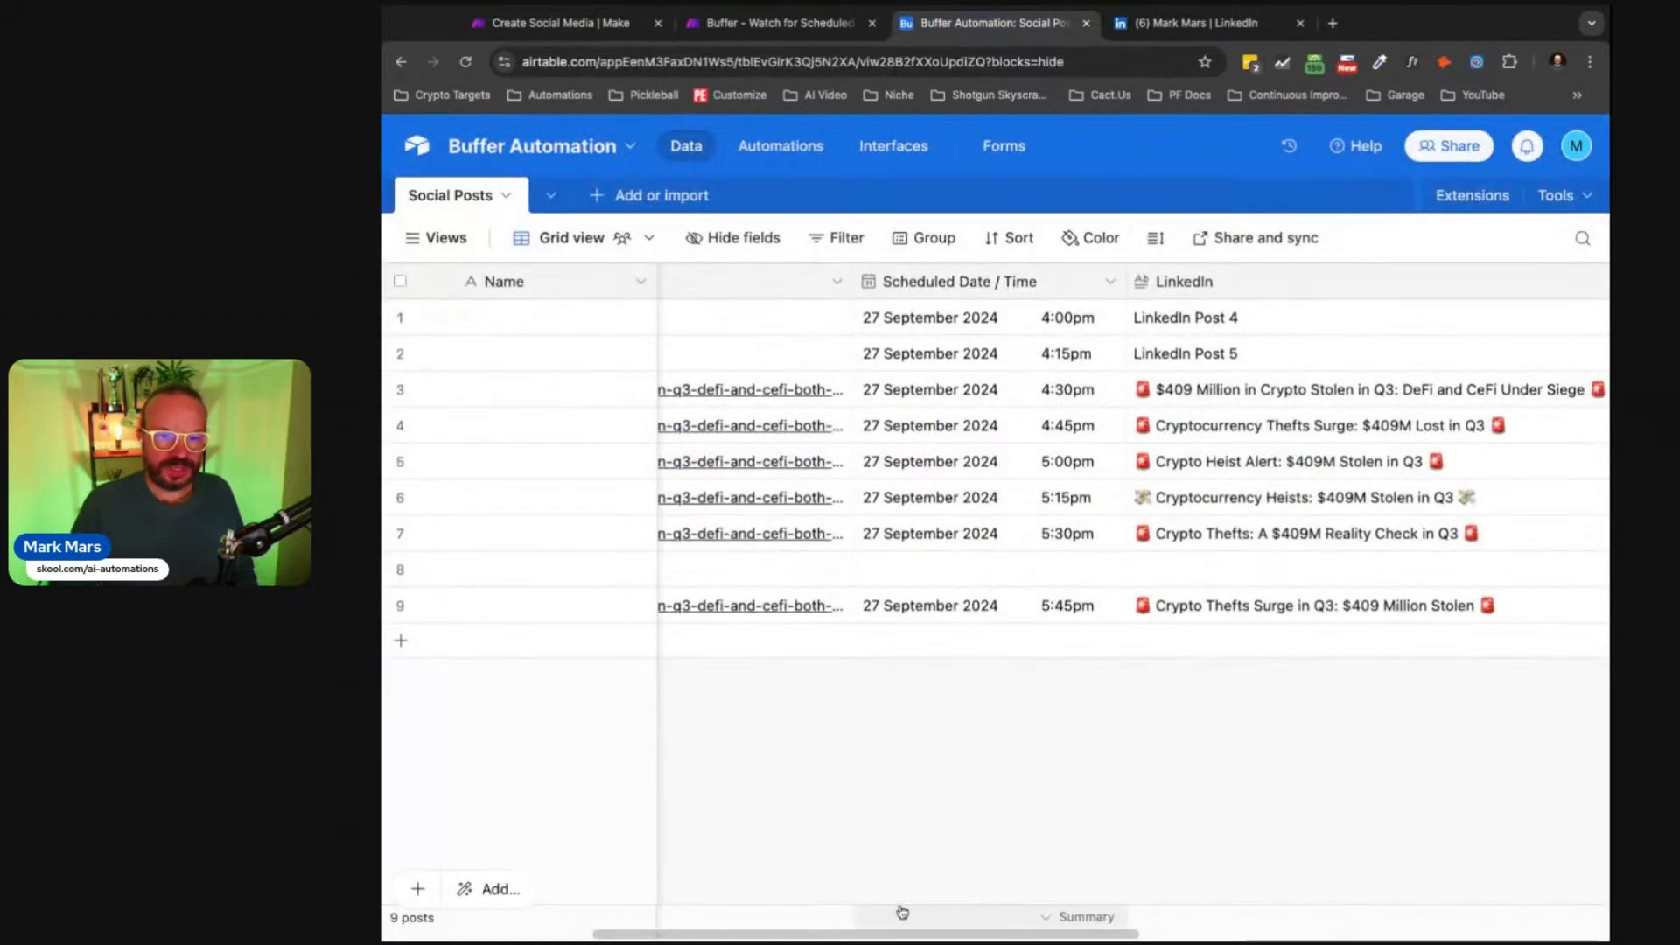
pyautogui.hscroll(3, 911, 932)
pyautogui.hscroll(2, 910, 934)
pyautogui.hscroll(-10, 911, 934)
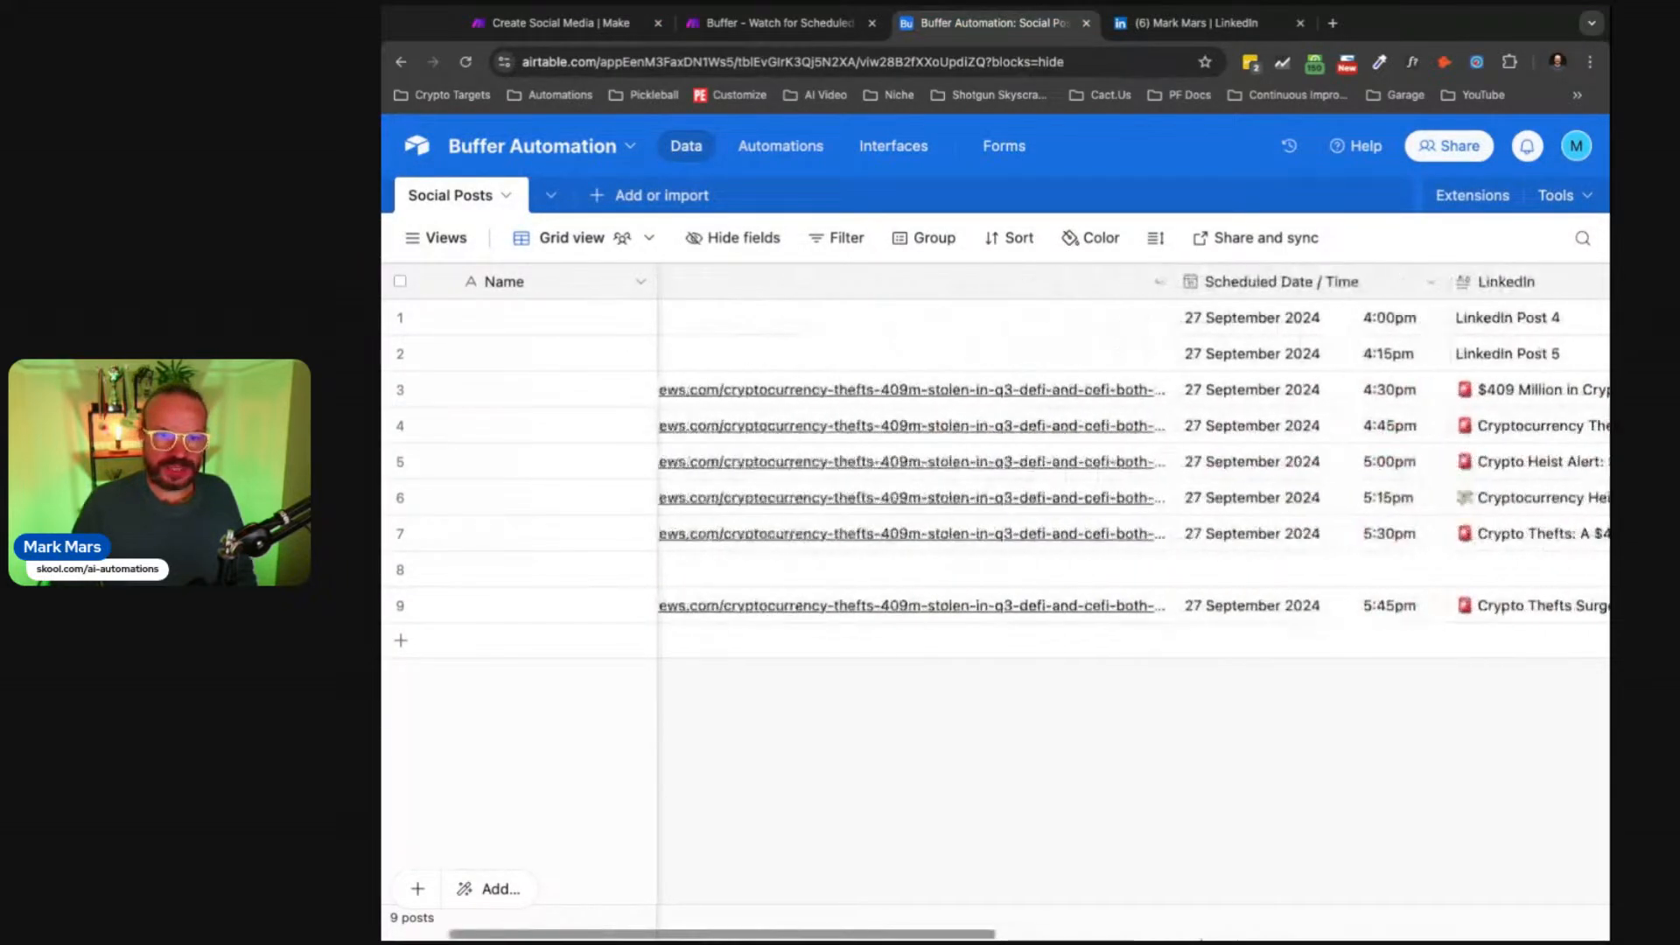
pyautogui.hscroll(4, 1121, 765)
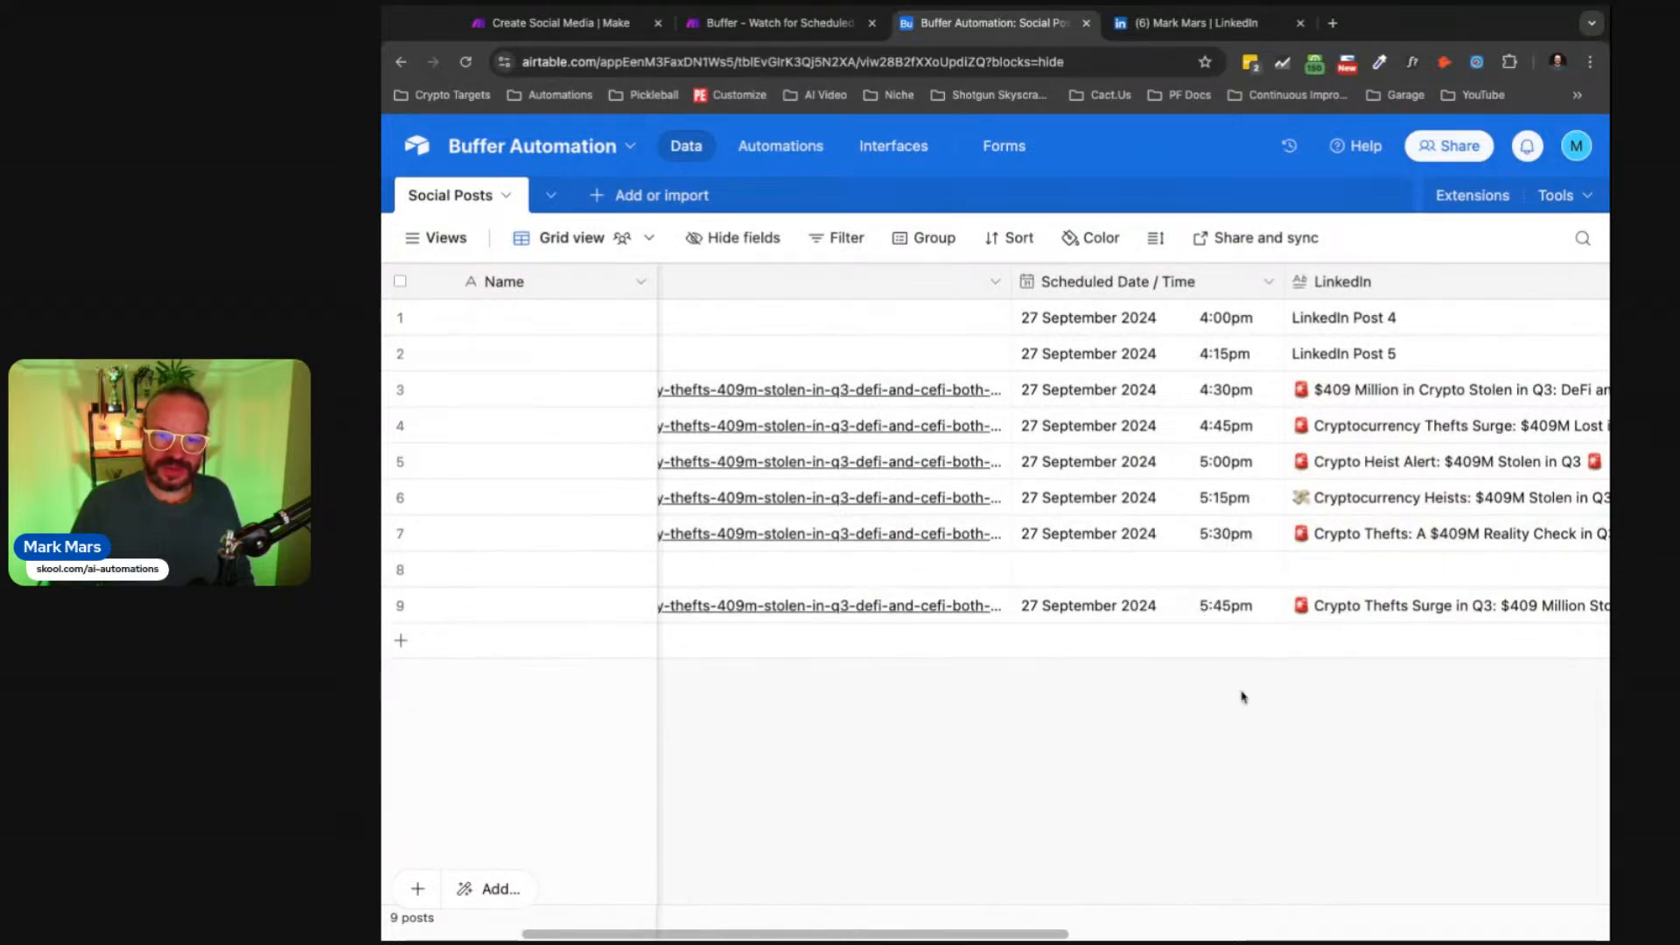
pyautogui.hscroll(5, 979, 933)
pyautogui.hscroll(-7, 995, 525)
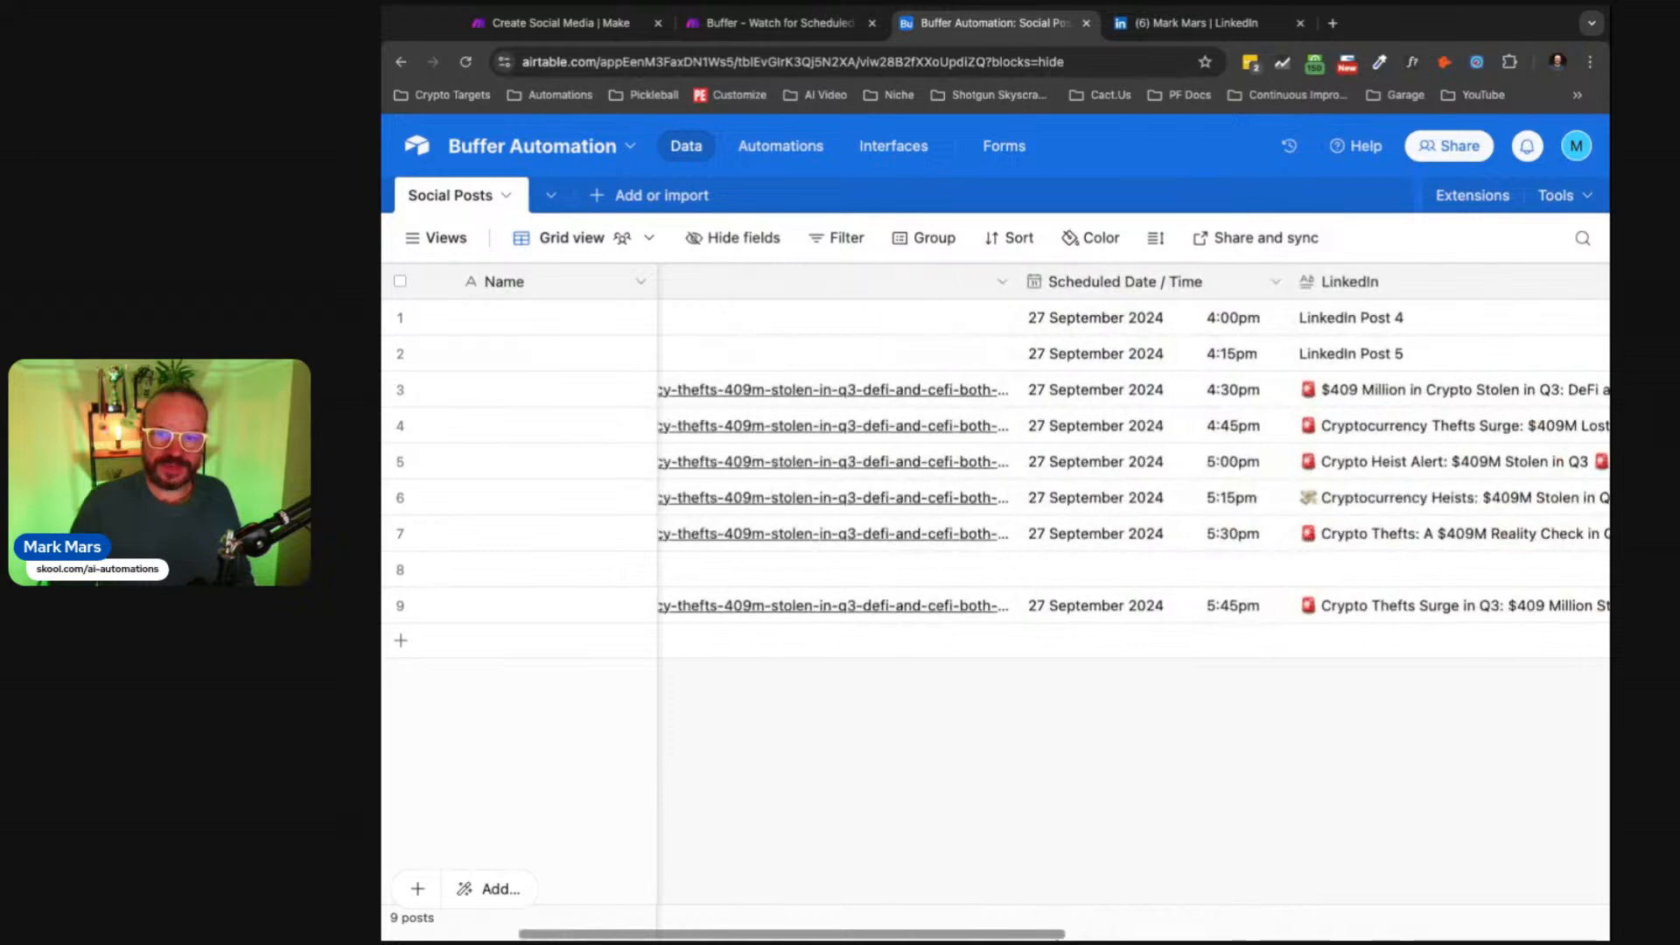
pyautogui.hscroll(14, 994, 525)
pyautogui.hscroll(-12, 907, 935)
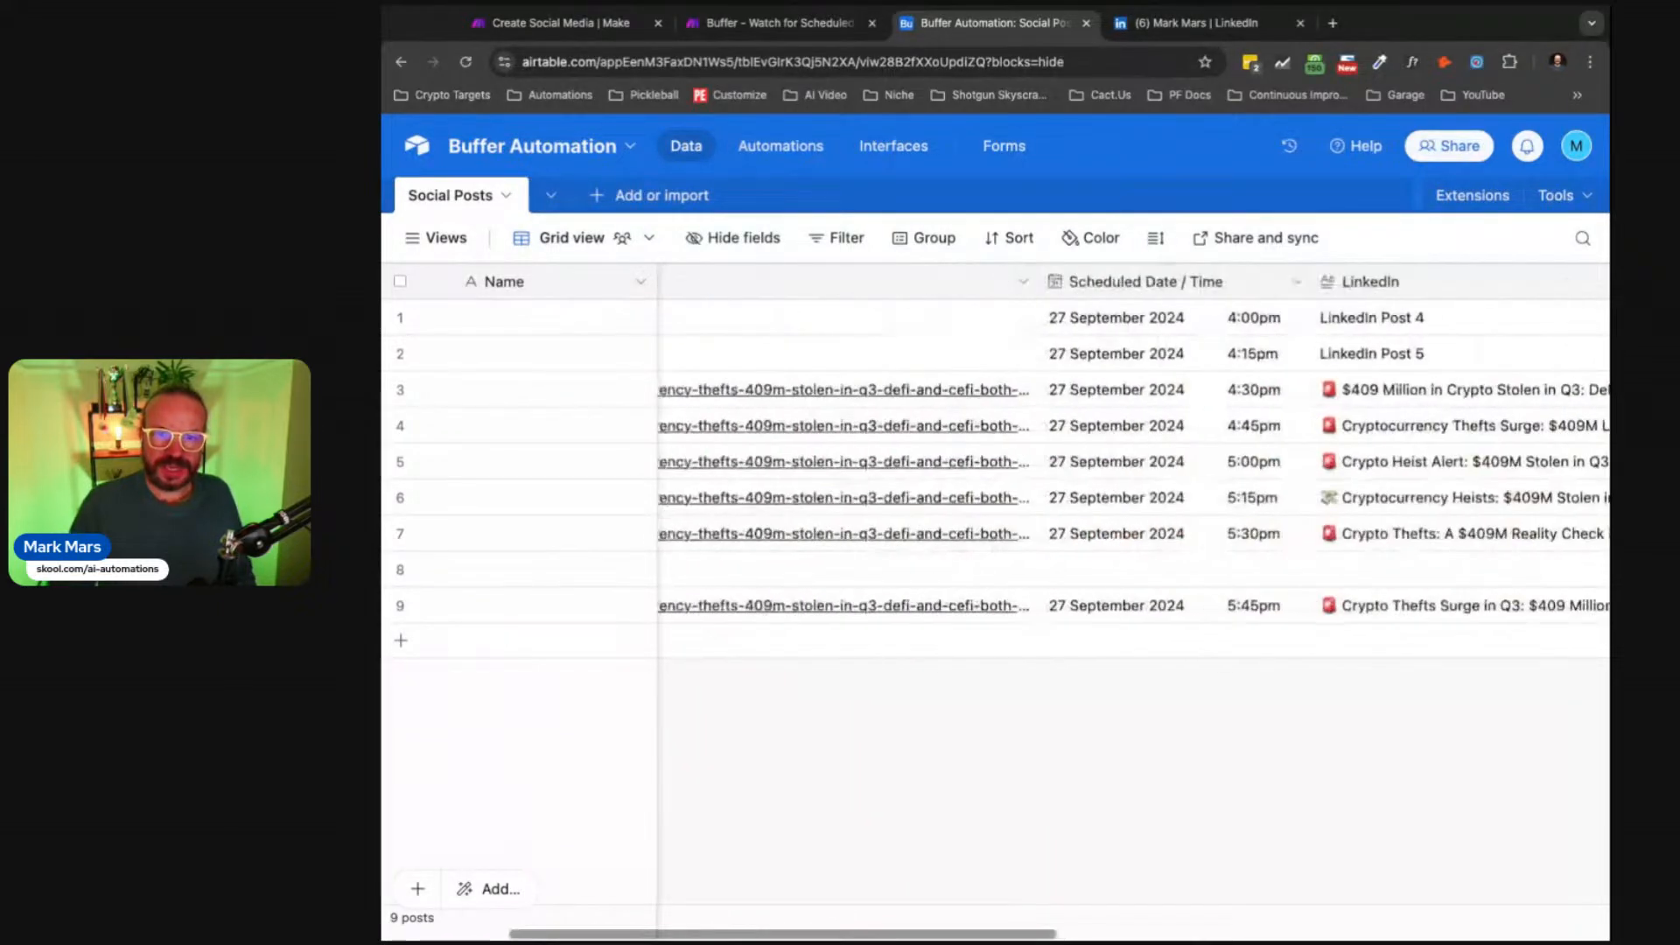
pyautogui.hscroll(-3, 907, 935)
pyautogui.hscroll(10, 908, 935)
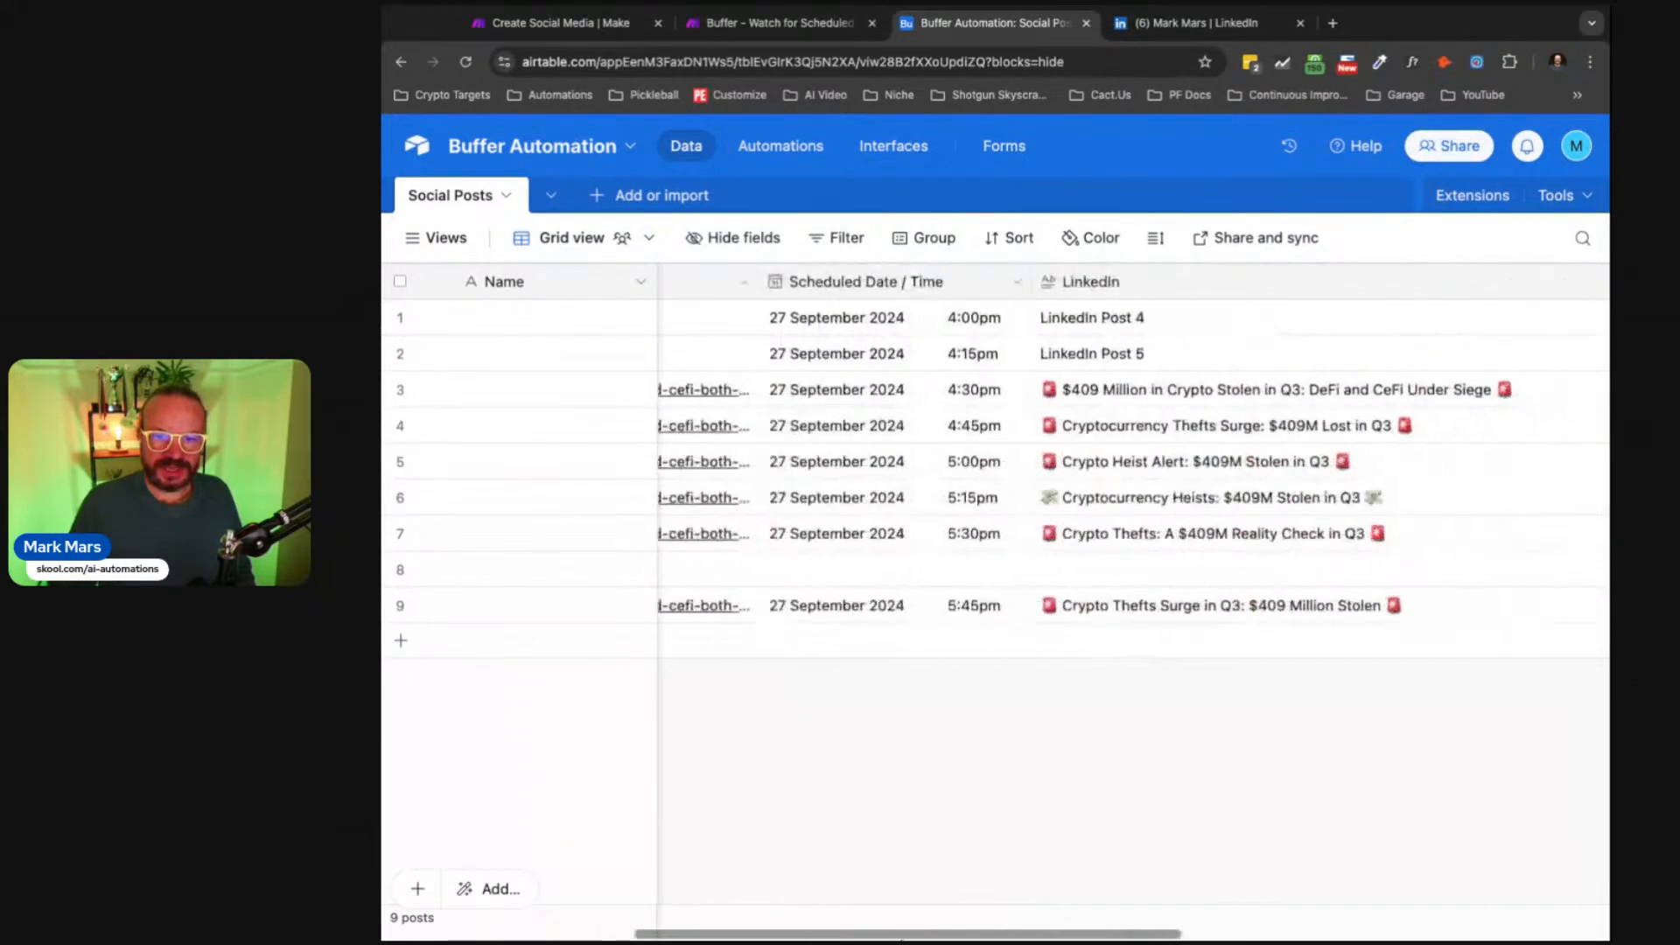
# Step: Expand the LinkedIn field of record 9, read the full generated post through to its hashtags, and close it
pyautogui.click(1199, 610)
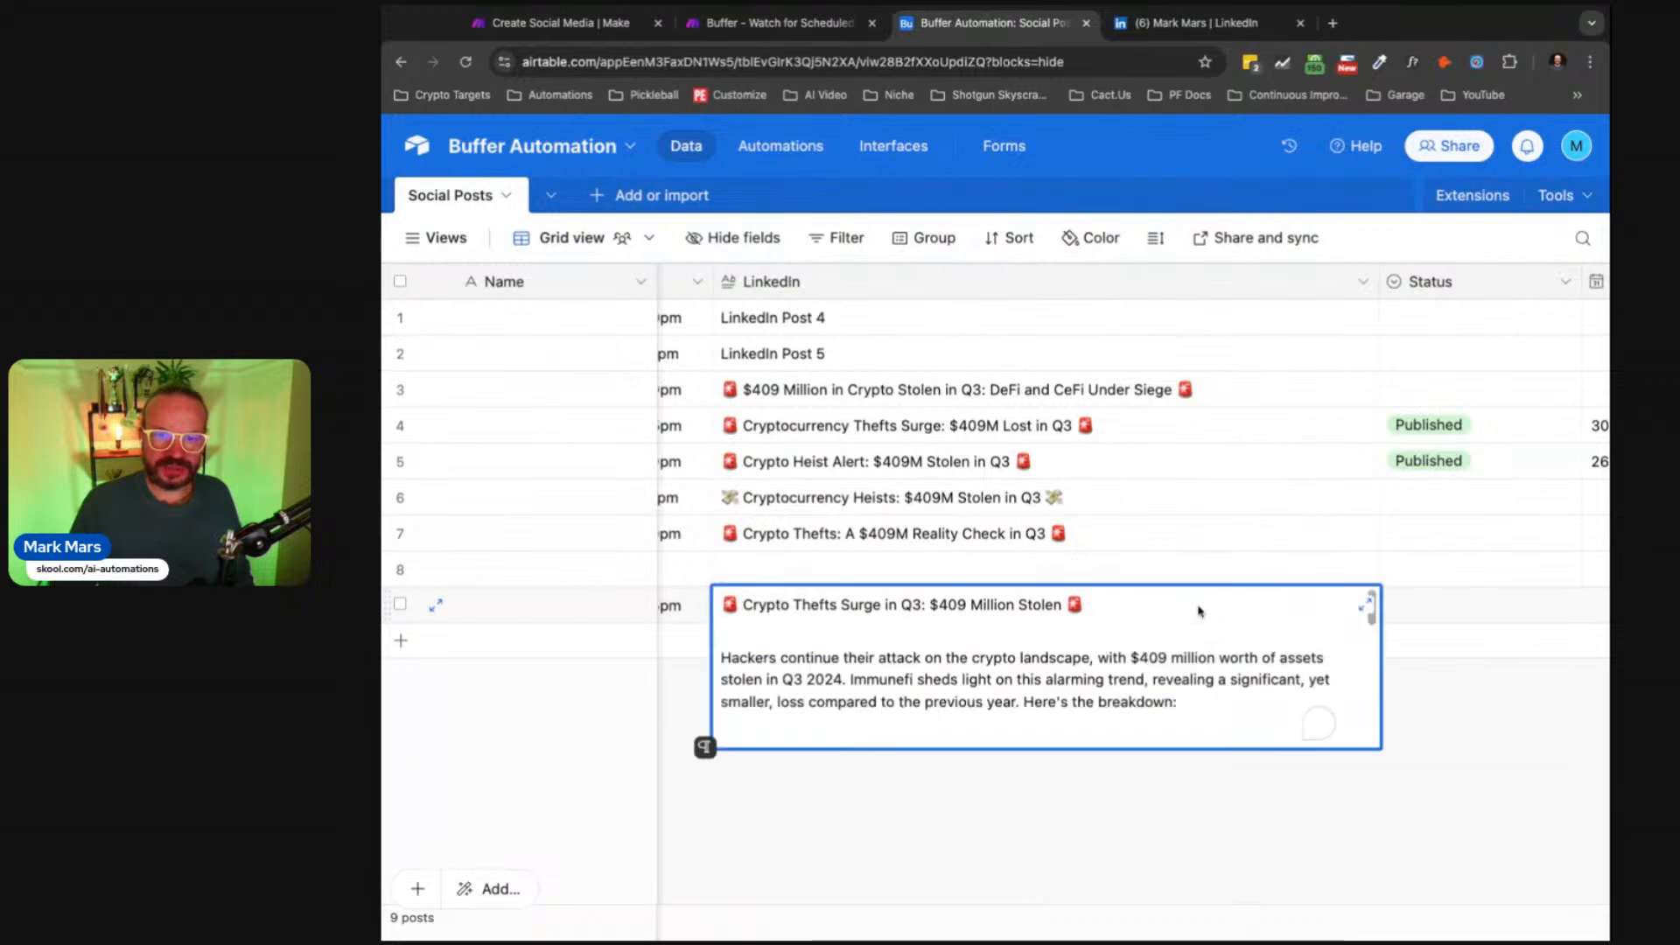
pyautogui.click(1363, 603)
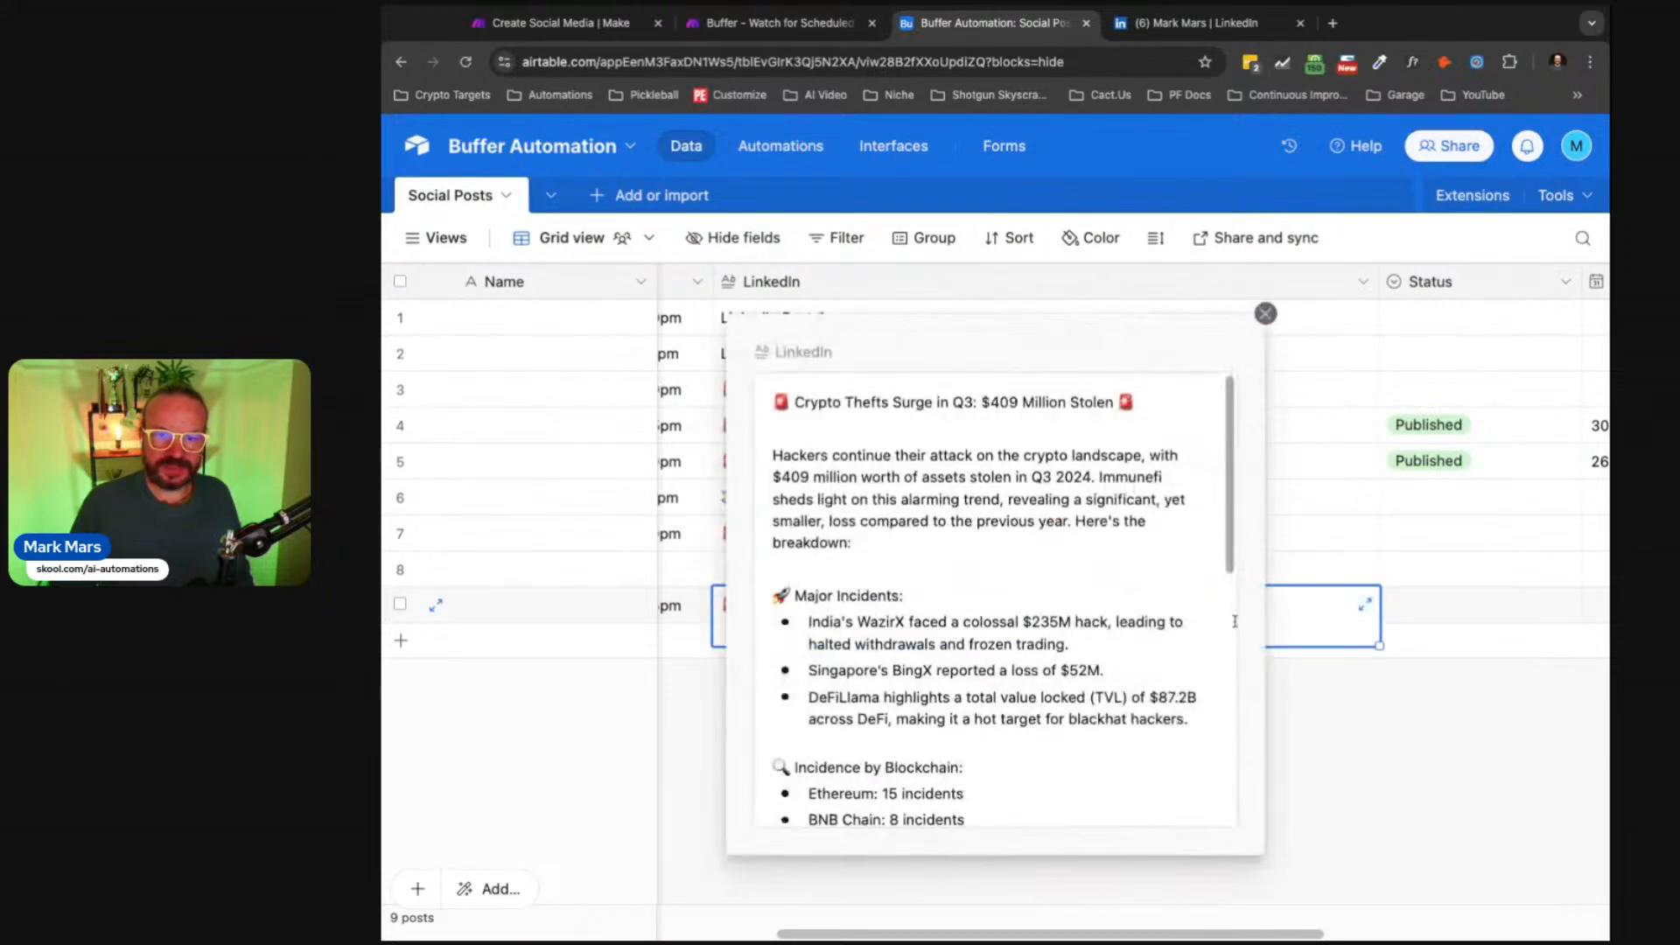
pyautogui.scroll(-3, 1104, 625)
pyautogui.scroll(-5, 1104, 624)
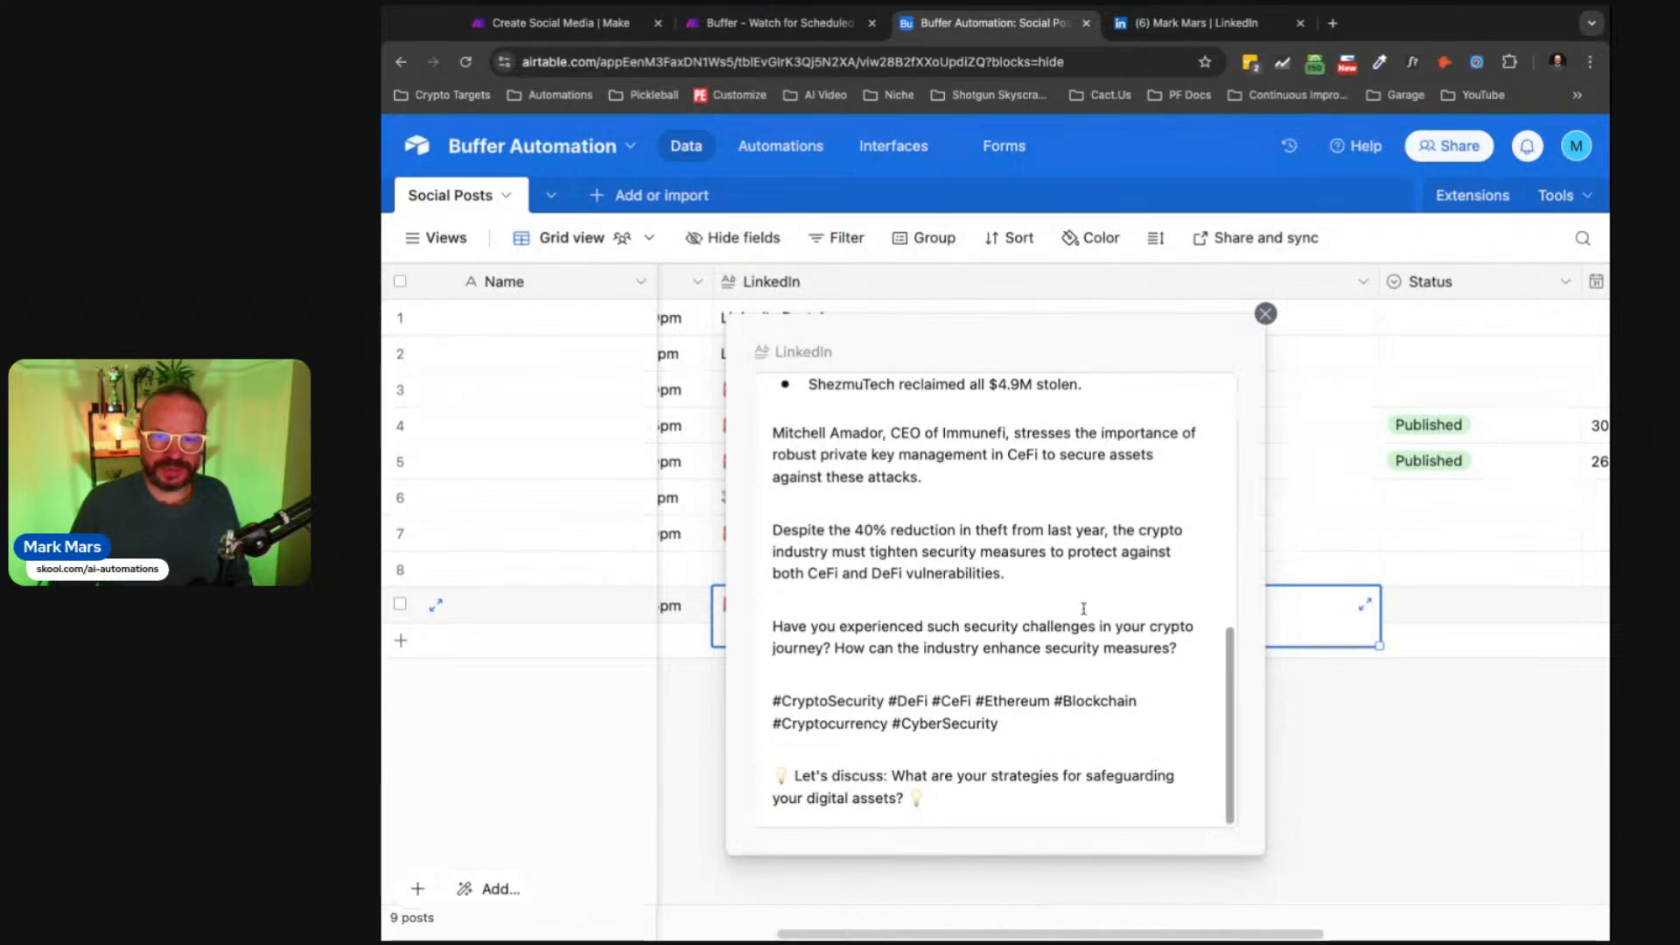
pyautogui.press('Escape')
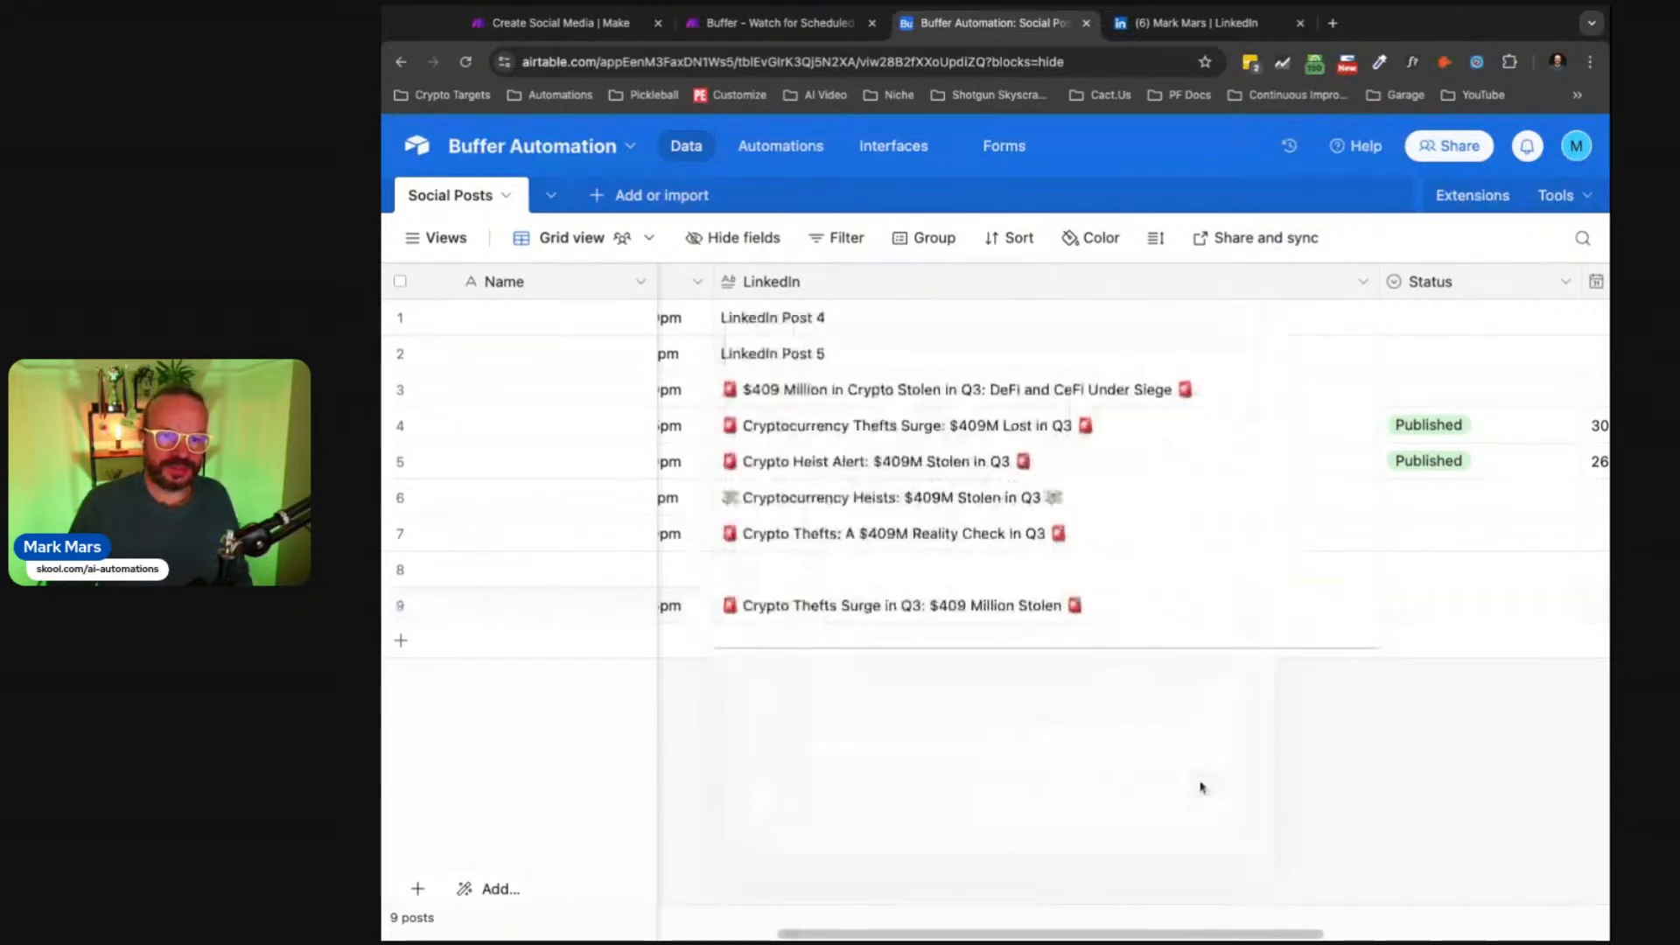
# Step: Switch to the Buffer - Watch for Scheduled Social Posts scenario in Make and auto-align its modules, glancing back at the Airtable table
pyautogui.click(778, 23)
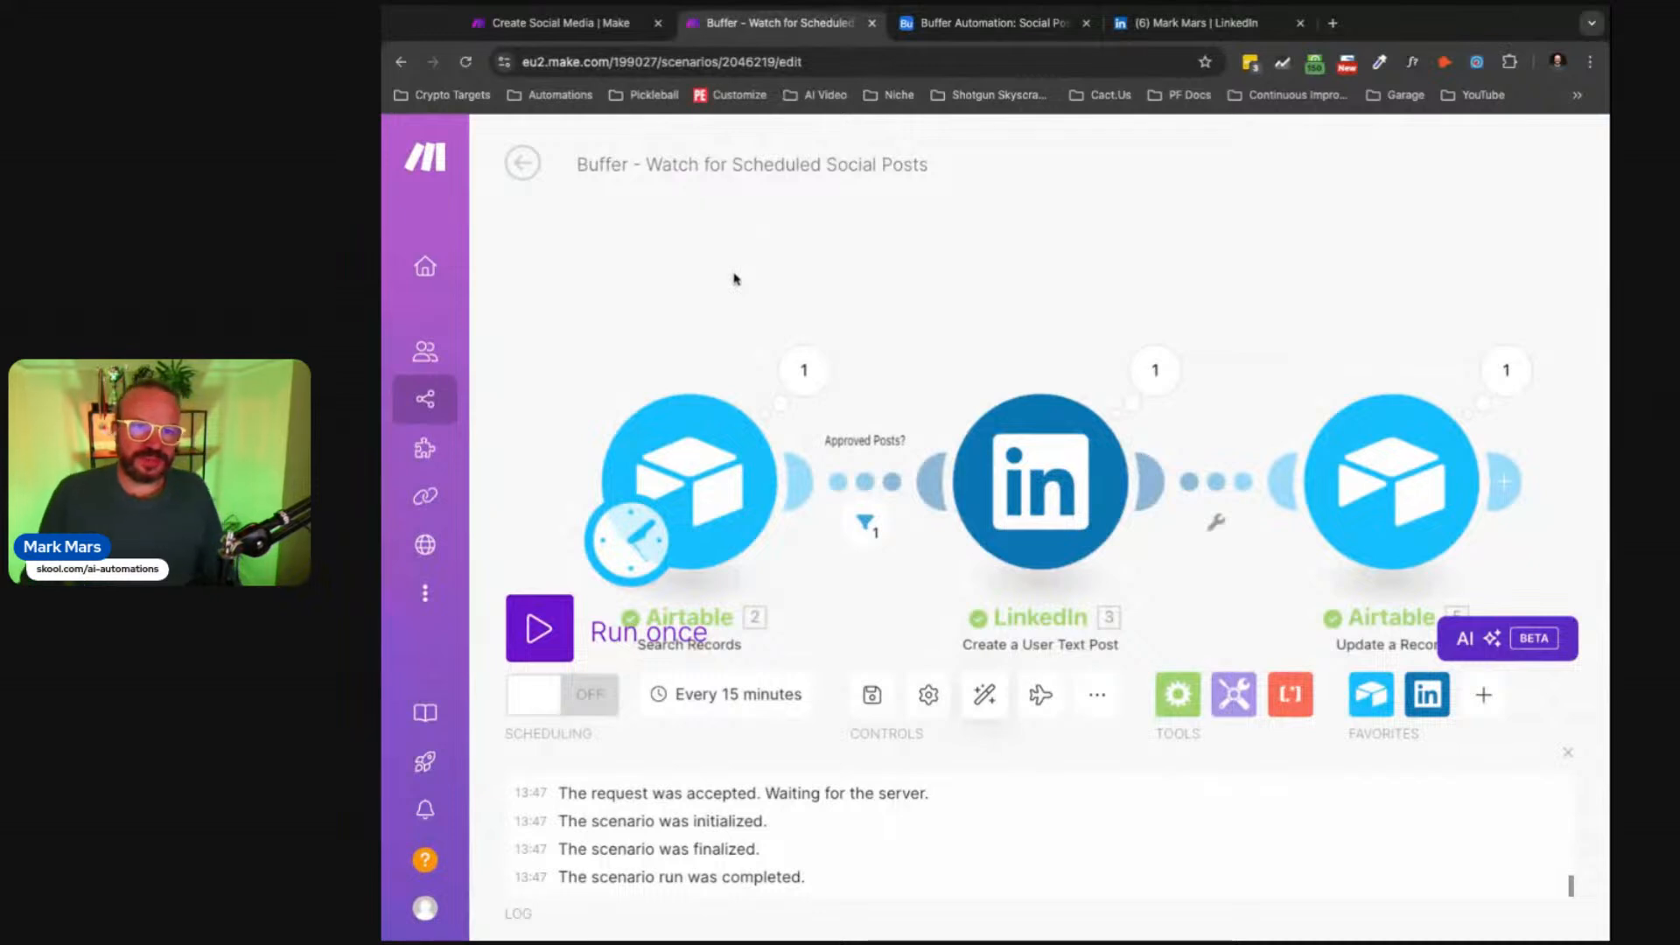
pyautogui.click(985, 696)
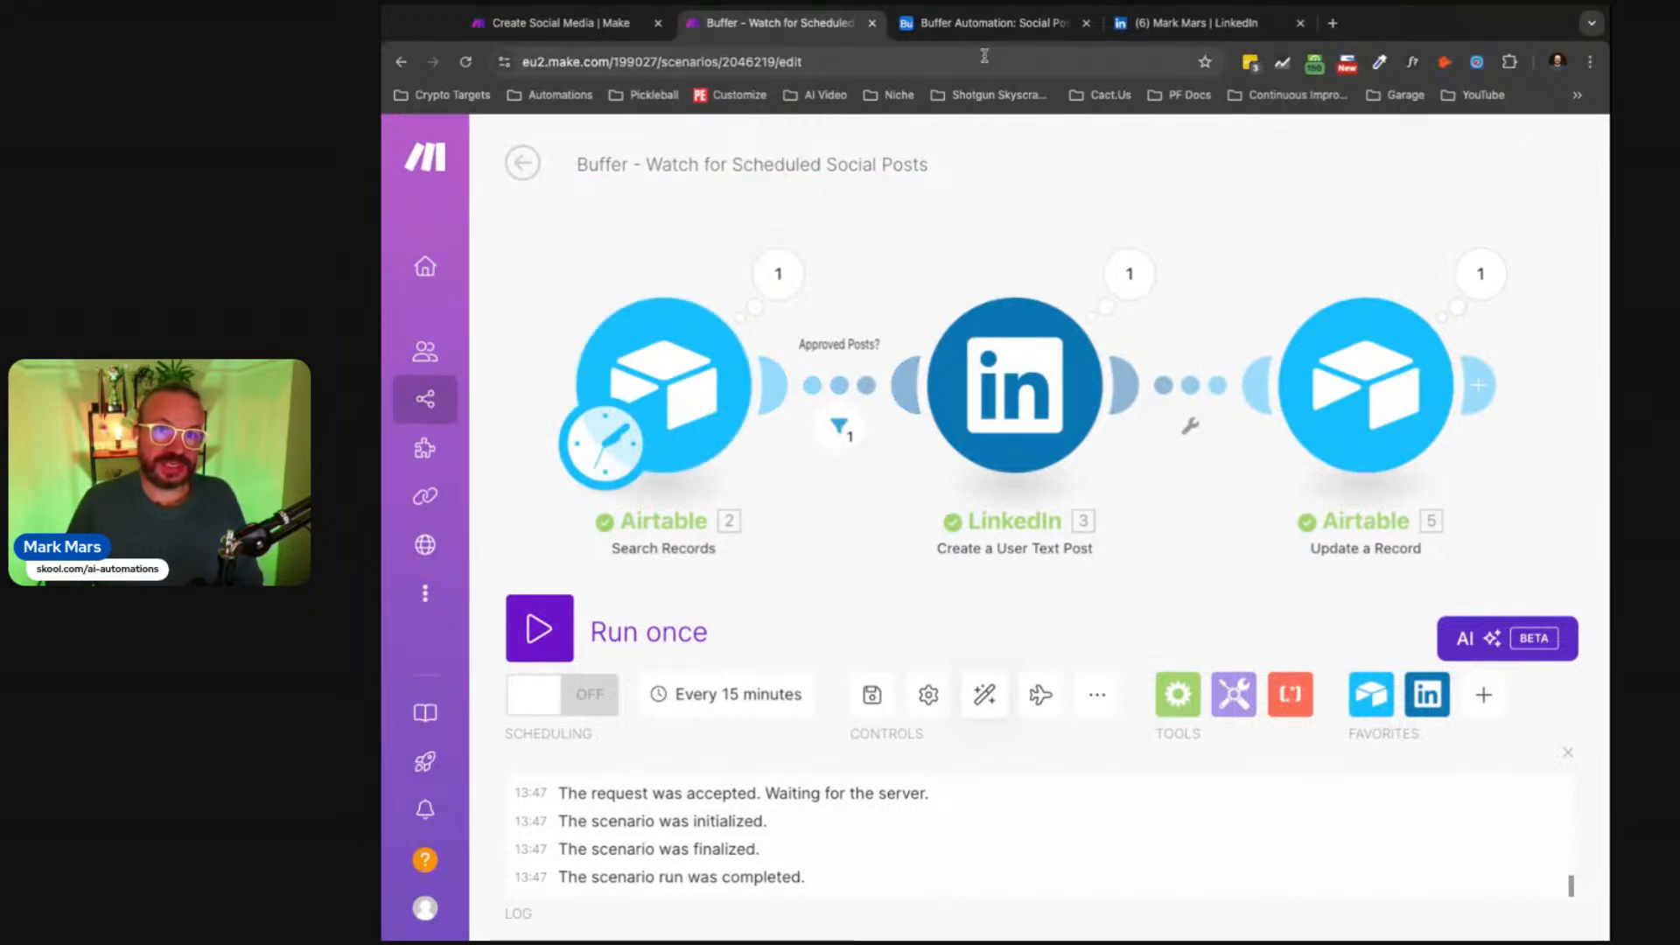
pyautogui.click(986, 27)
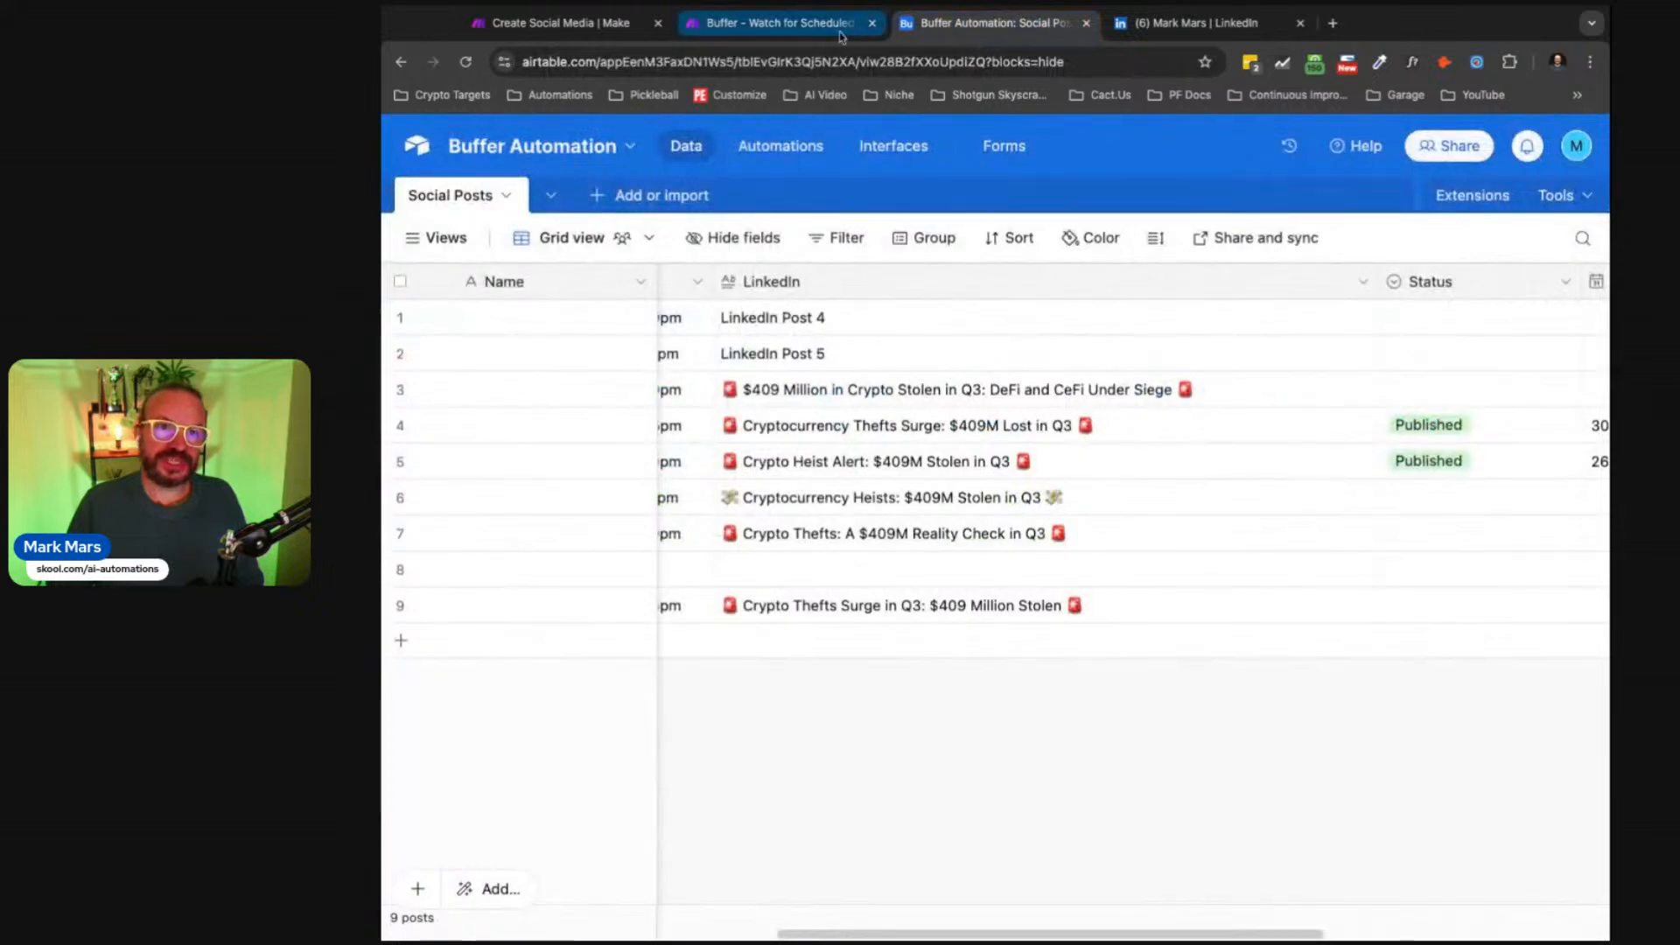
pyautogui.click(839, 31)
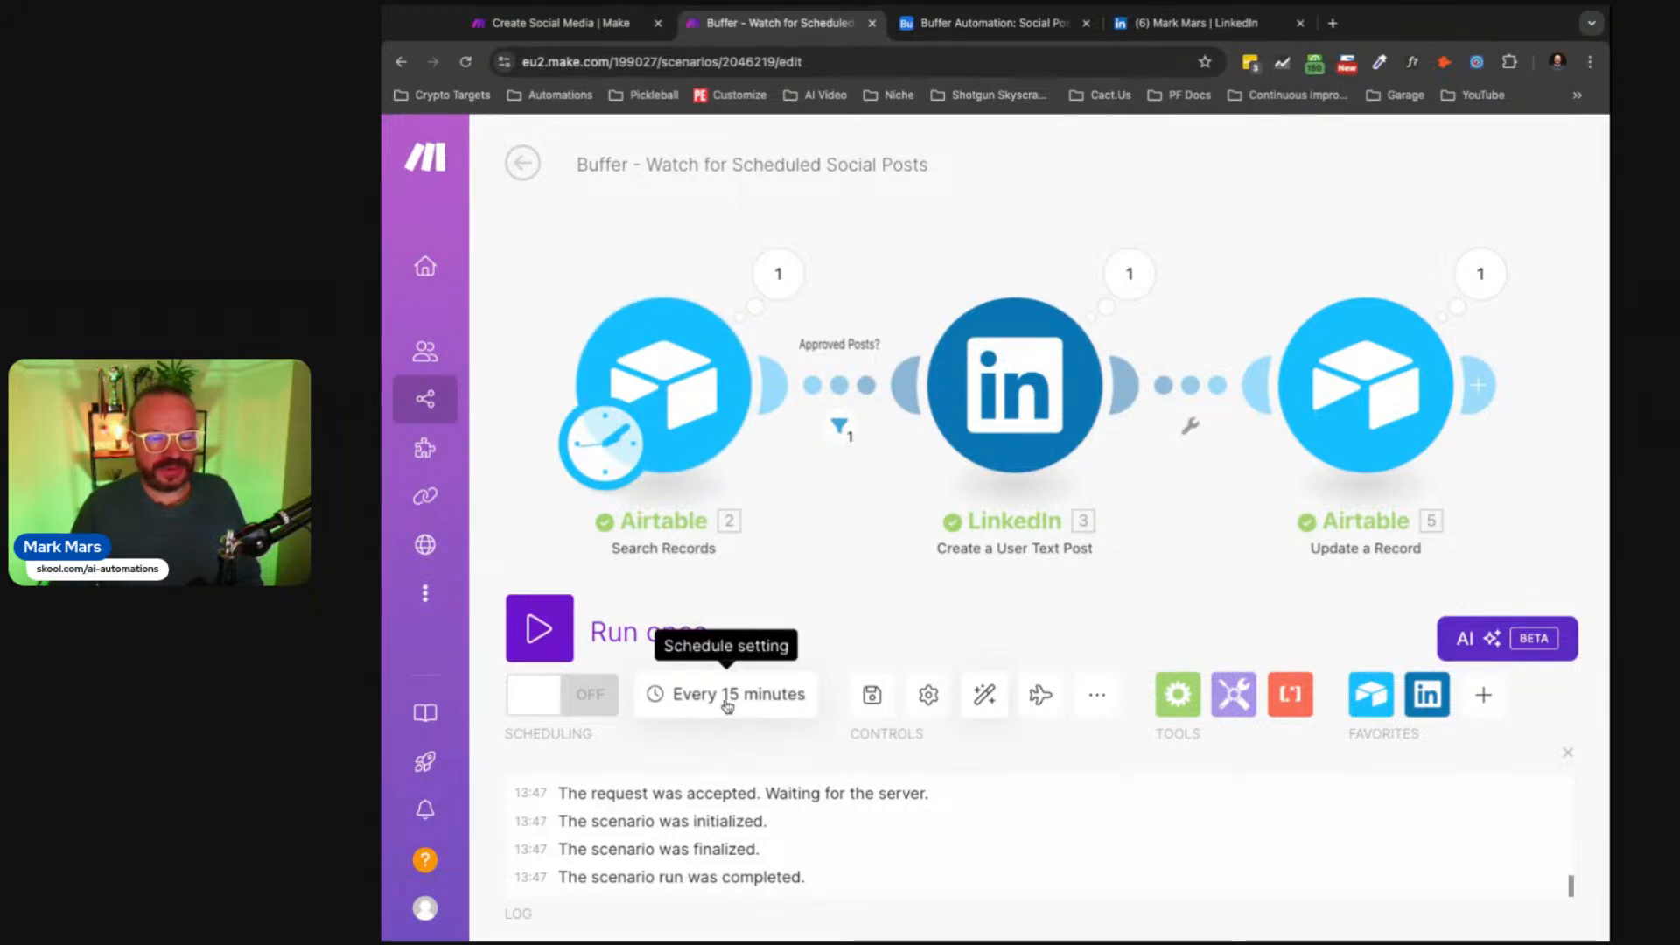
# Step: Open the Airtable Search Records module and review its base, table, sort order, output fields and formula
pyautogui.click(700, 438)
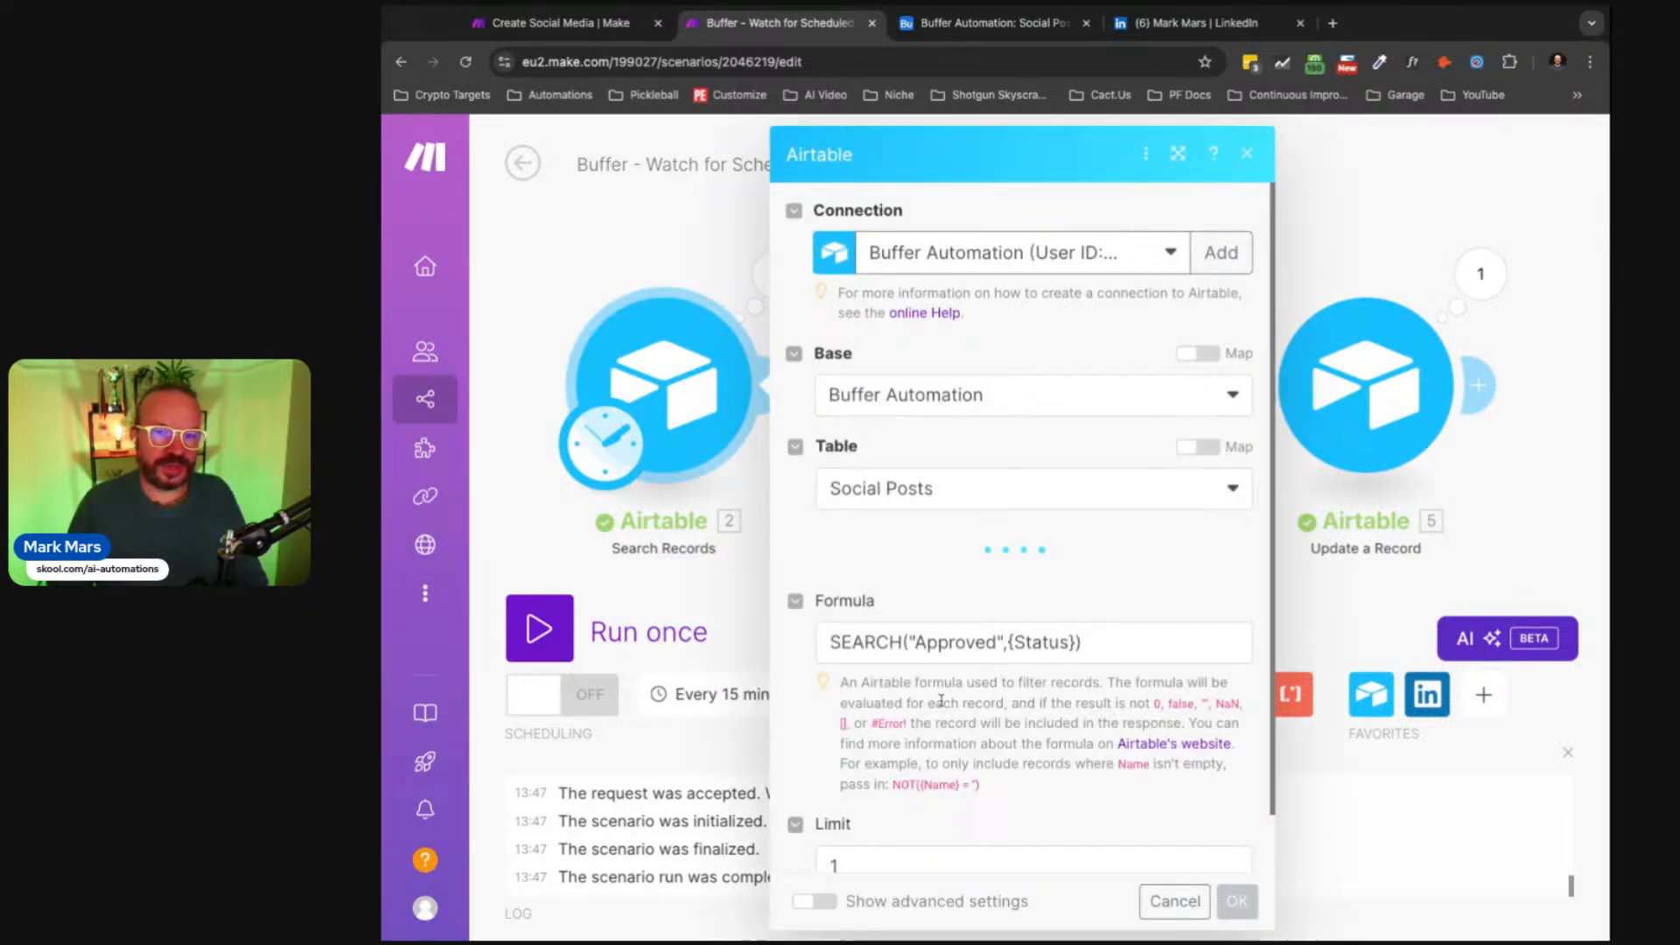
pyautogui.click(1158, 907)
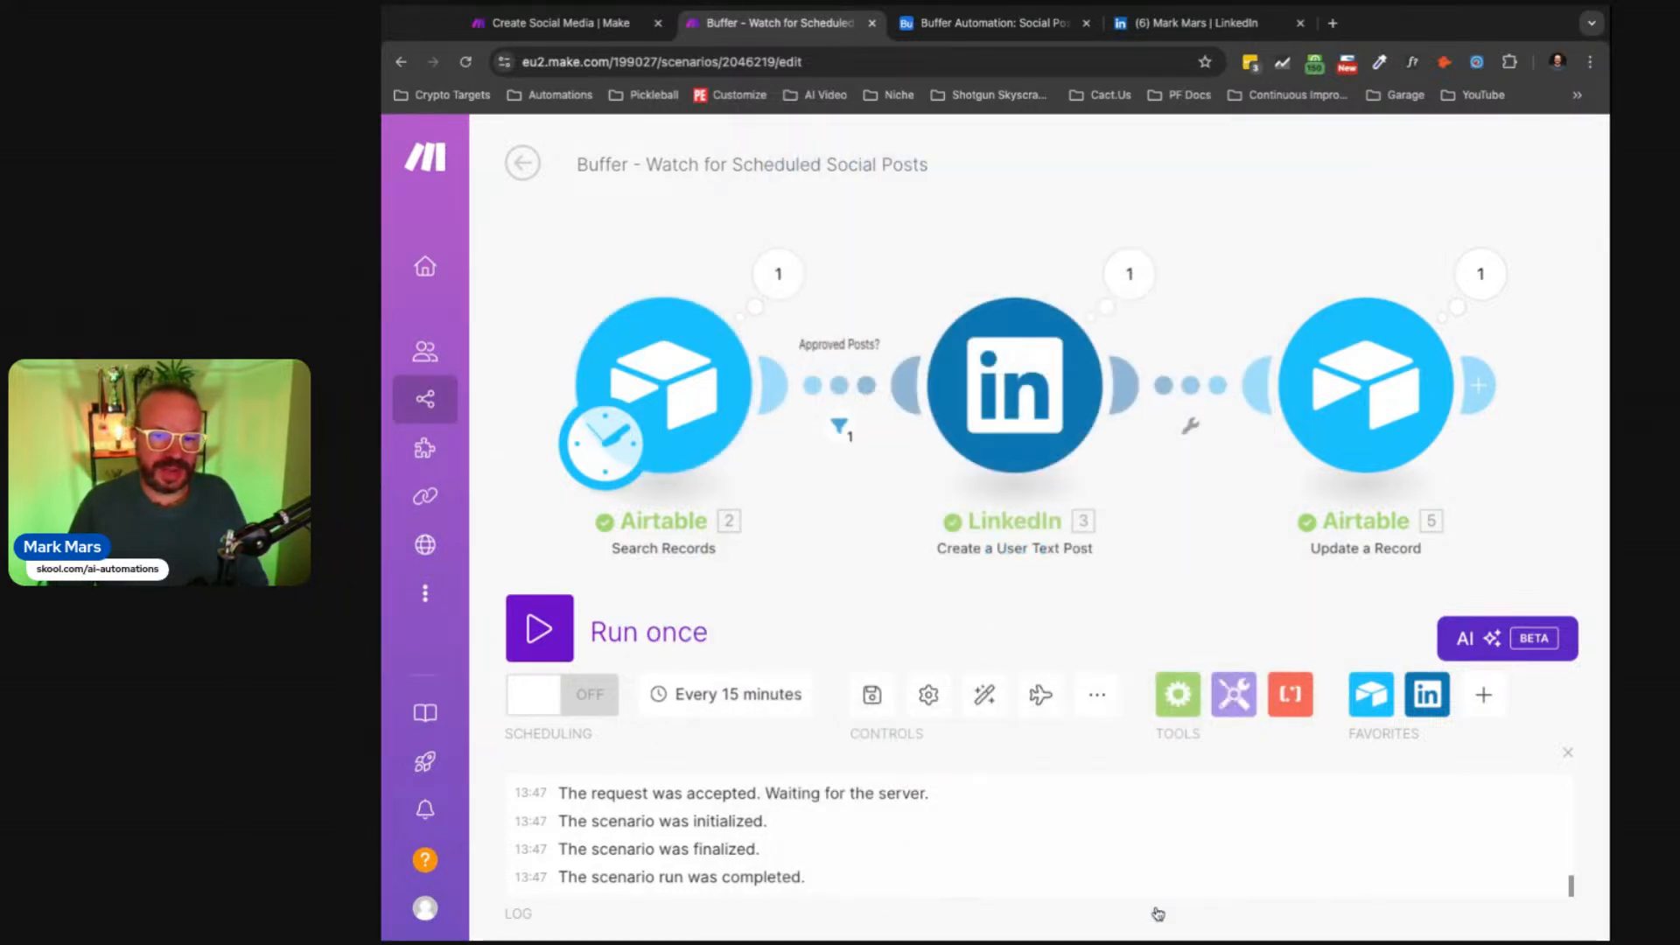
pyautogui.click(700, 397)
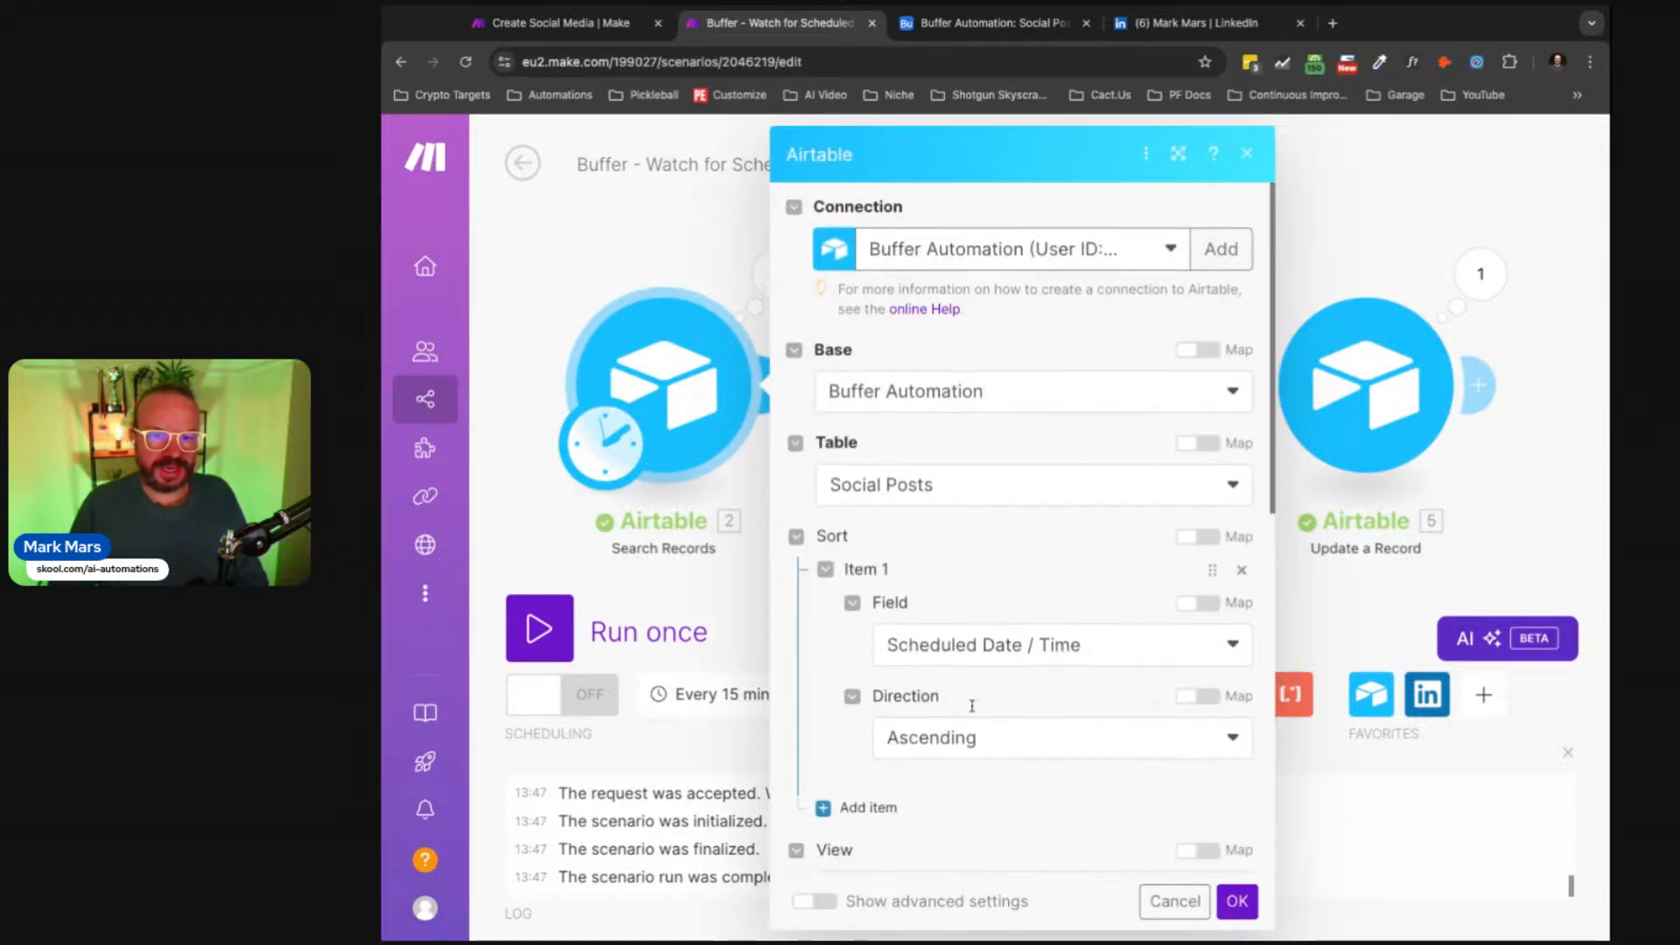
pyautogui.scroll(-3, 971, 702)
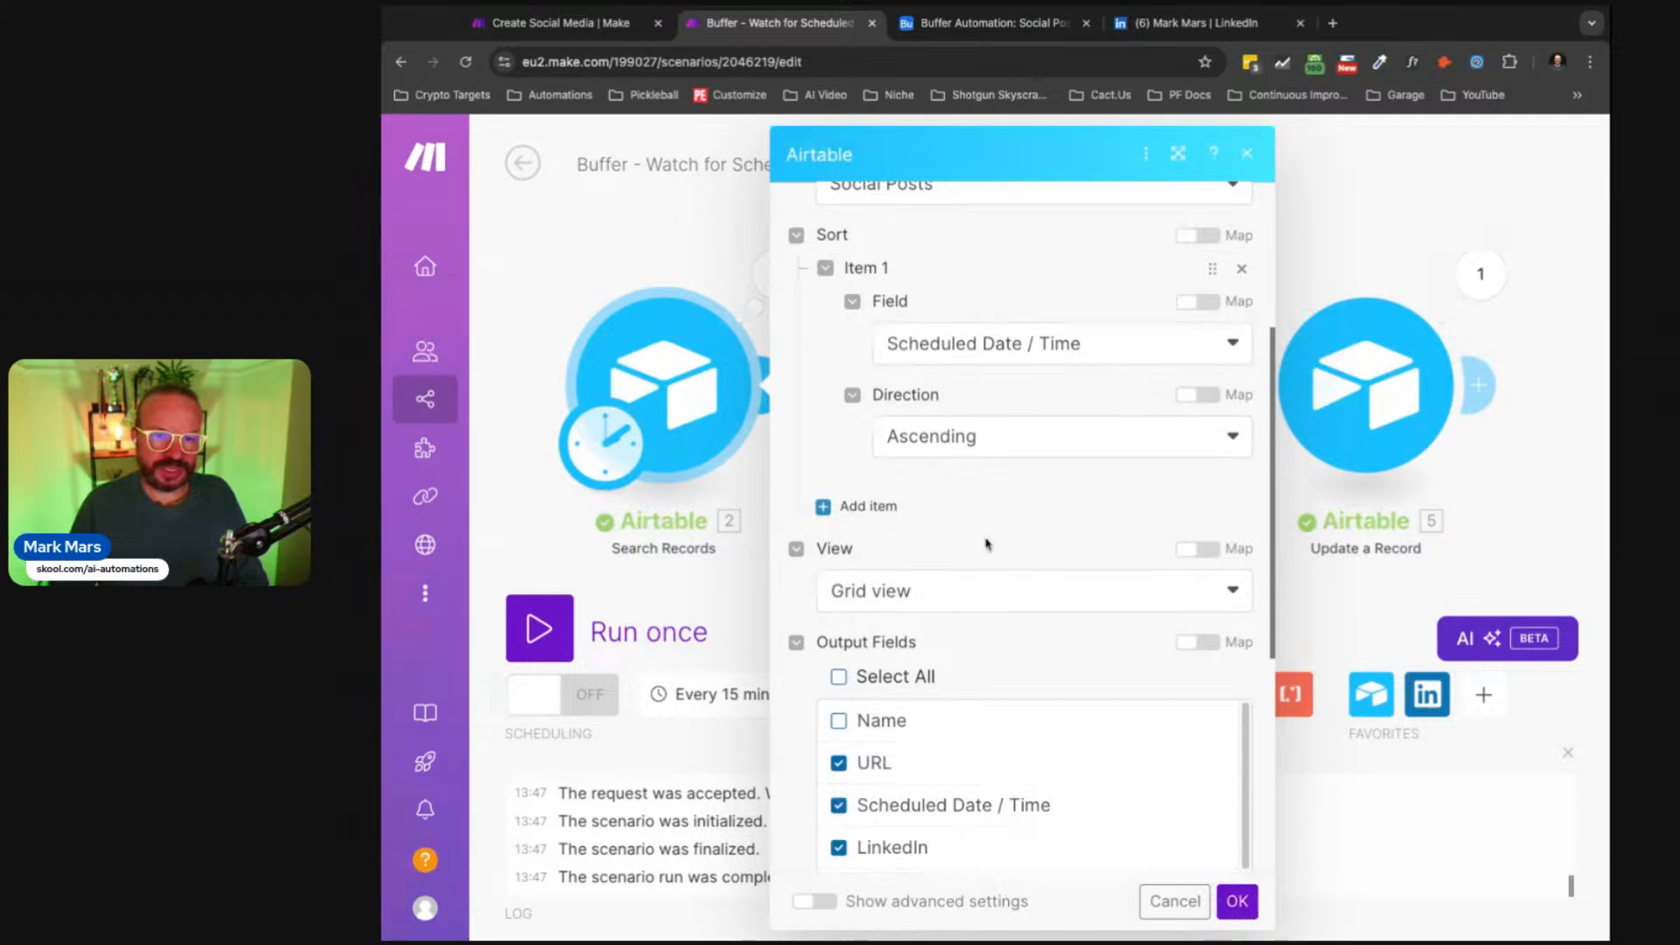
pyautogui.scroll(-5, 997, 610)
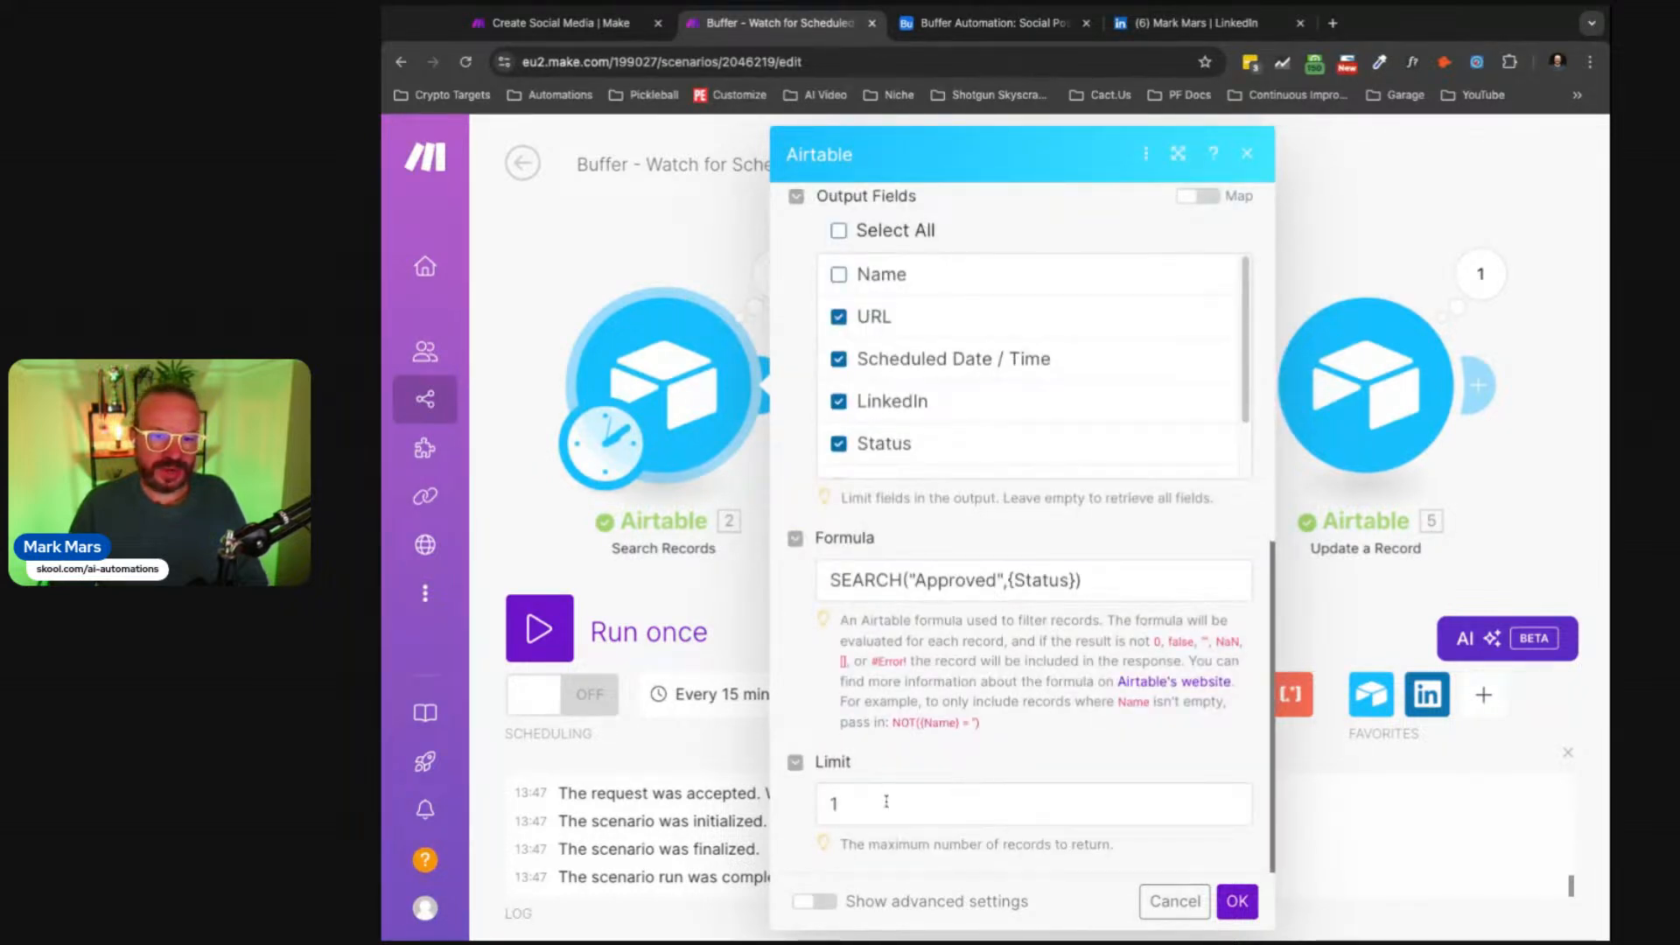
# Step: Inspect the Limit setting for the maximum number of records to return, and close the module without changes
pyautogui.click(886, 802)
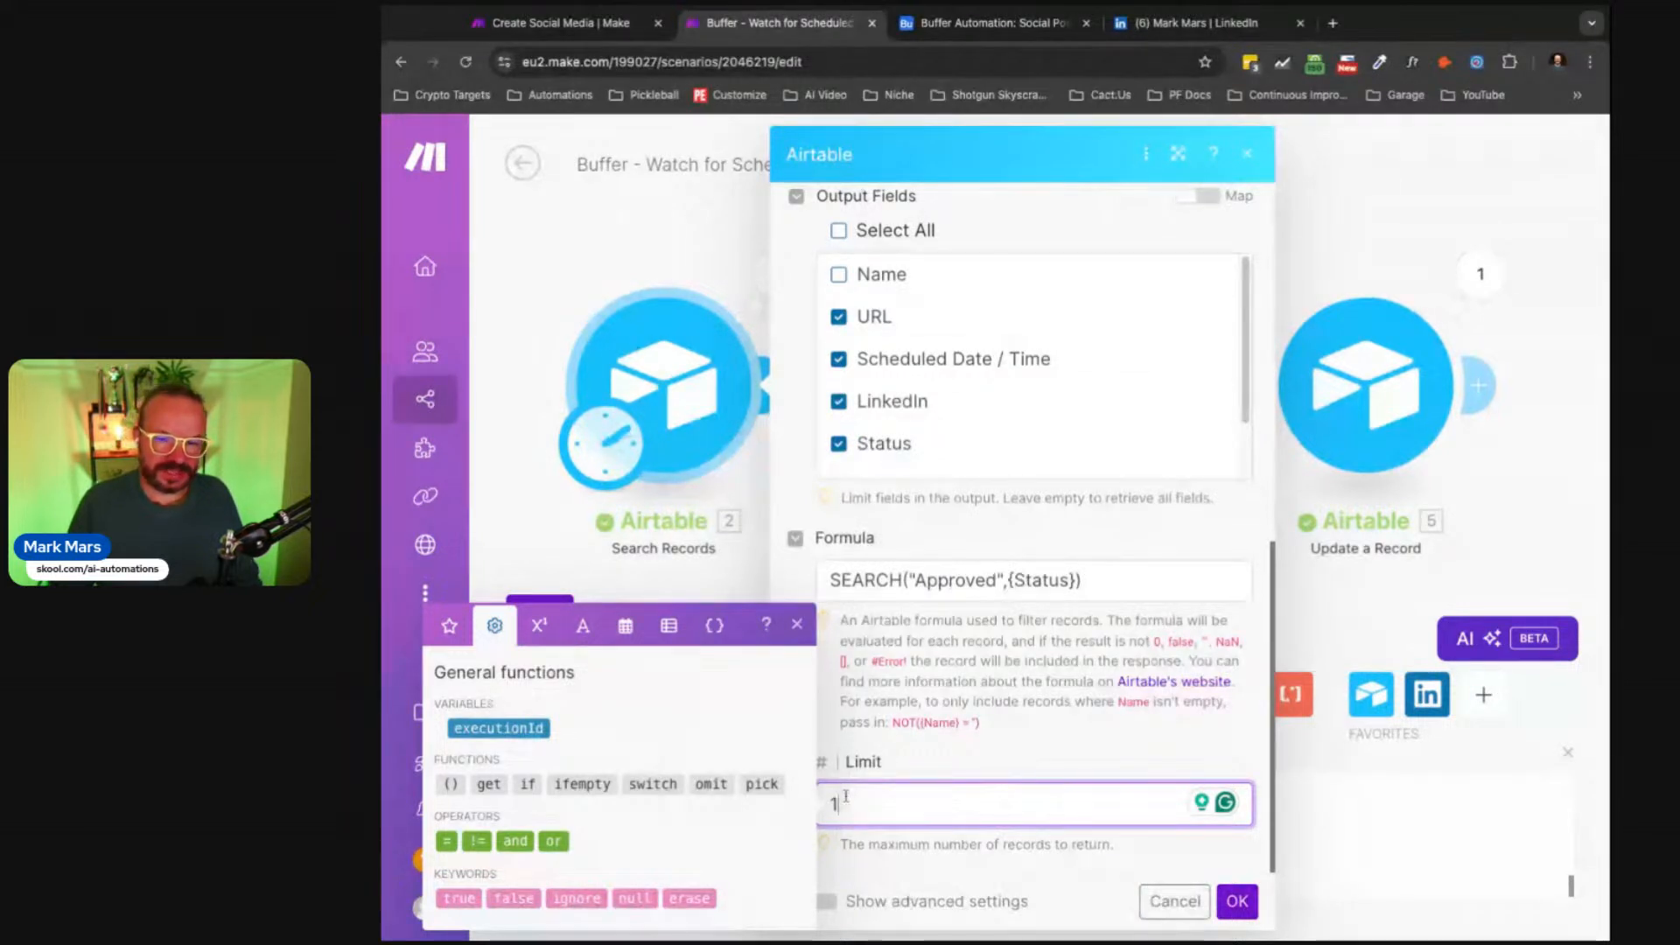
pyautogui.click(797, 625)
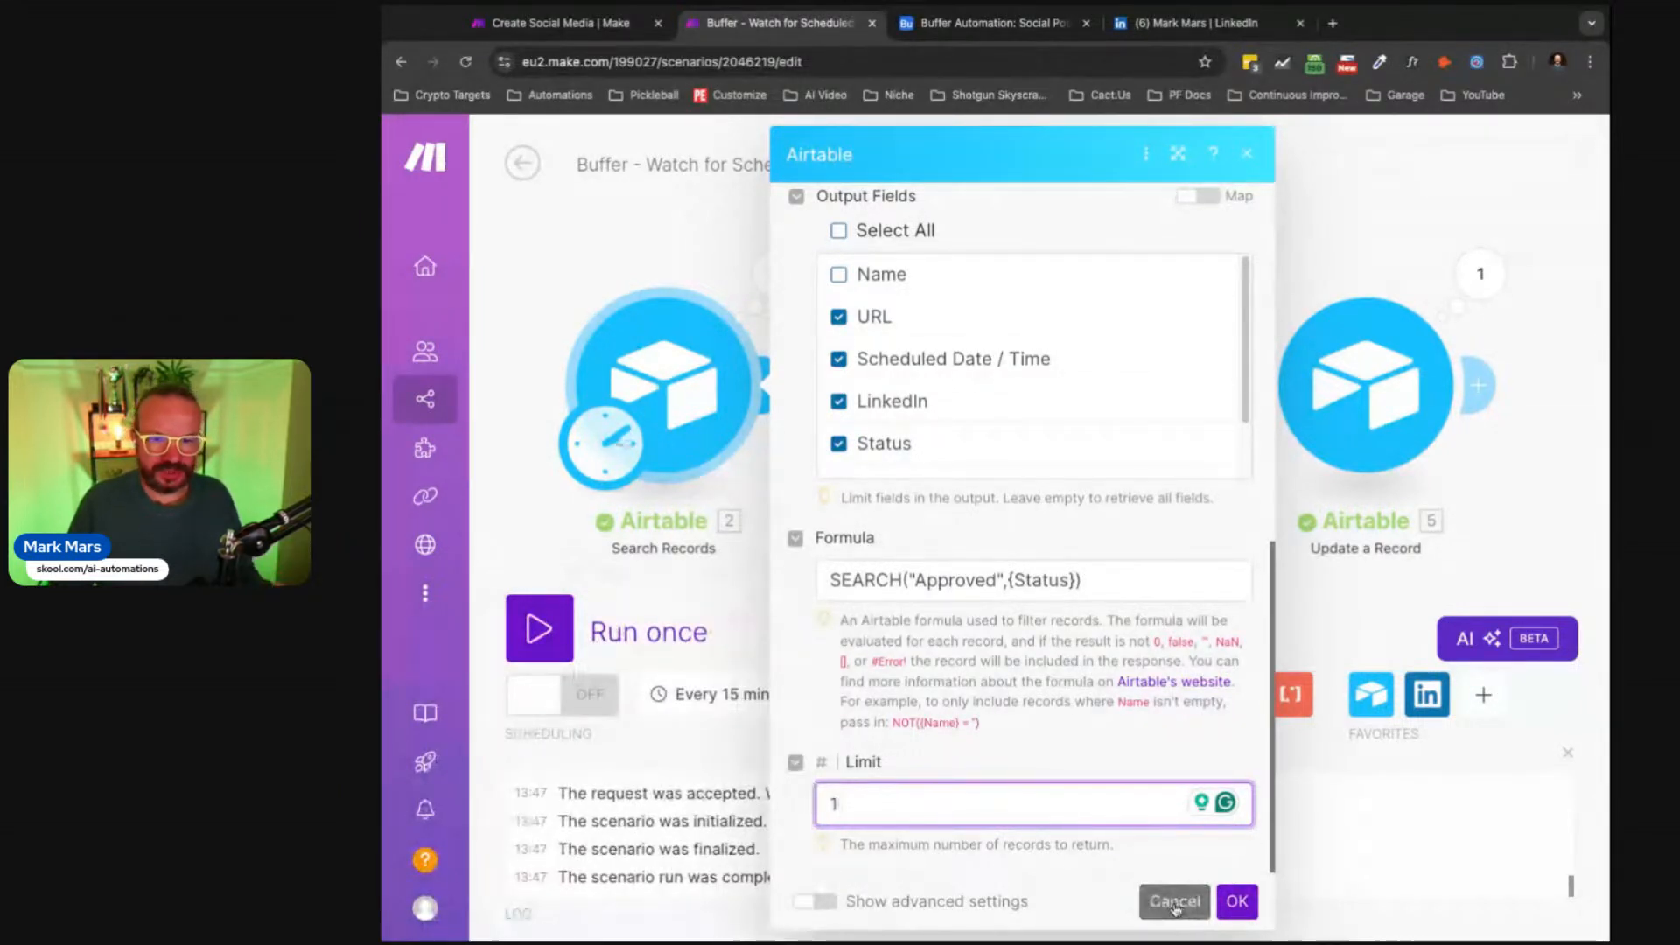
pyautogui.click(853, 811)
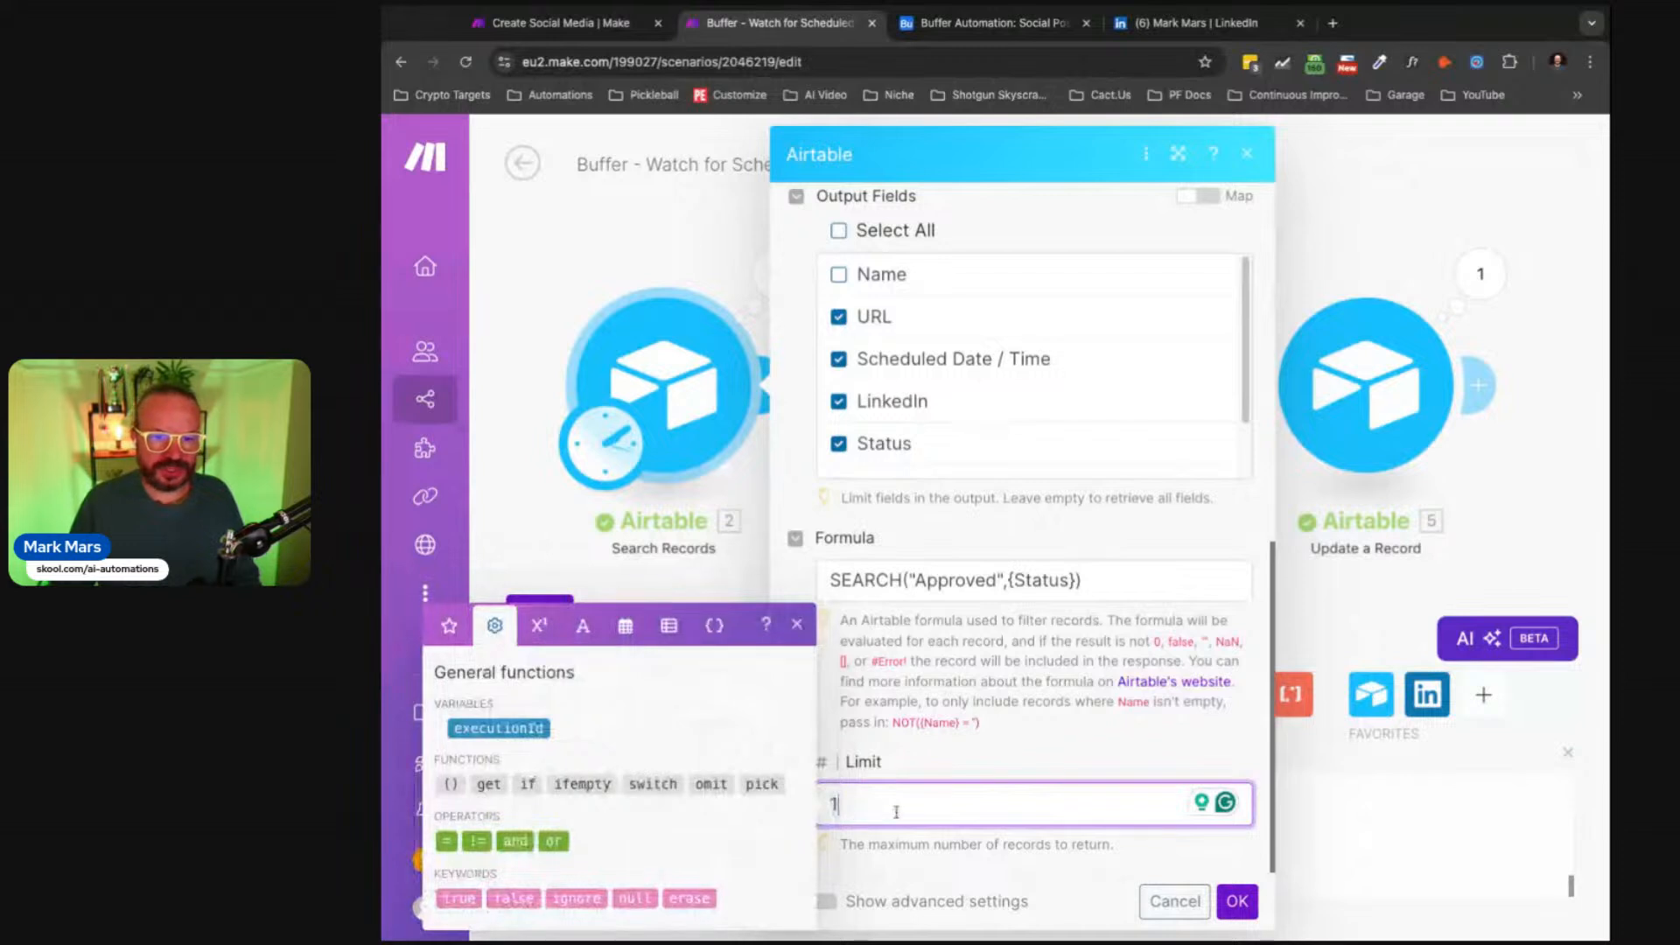
pyautogui.click(797, 624)
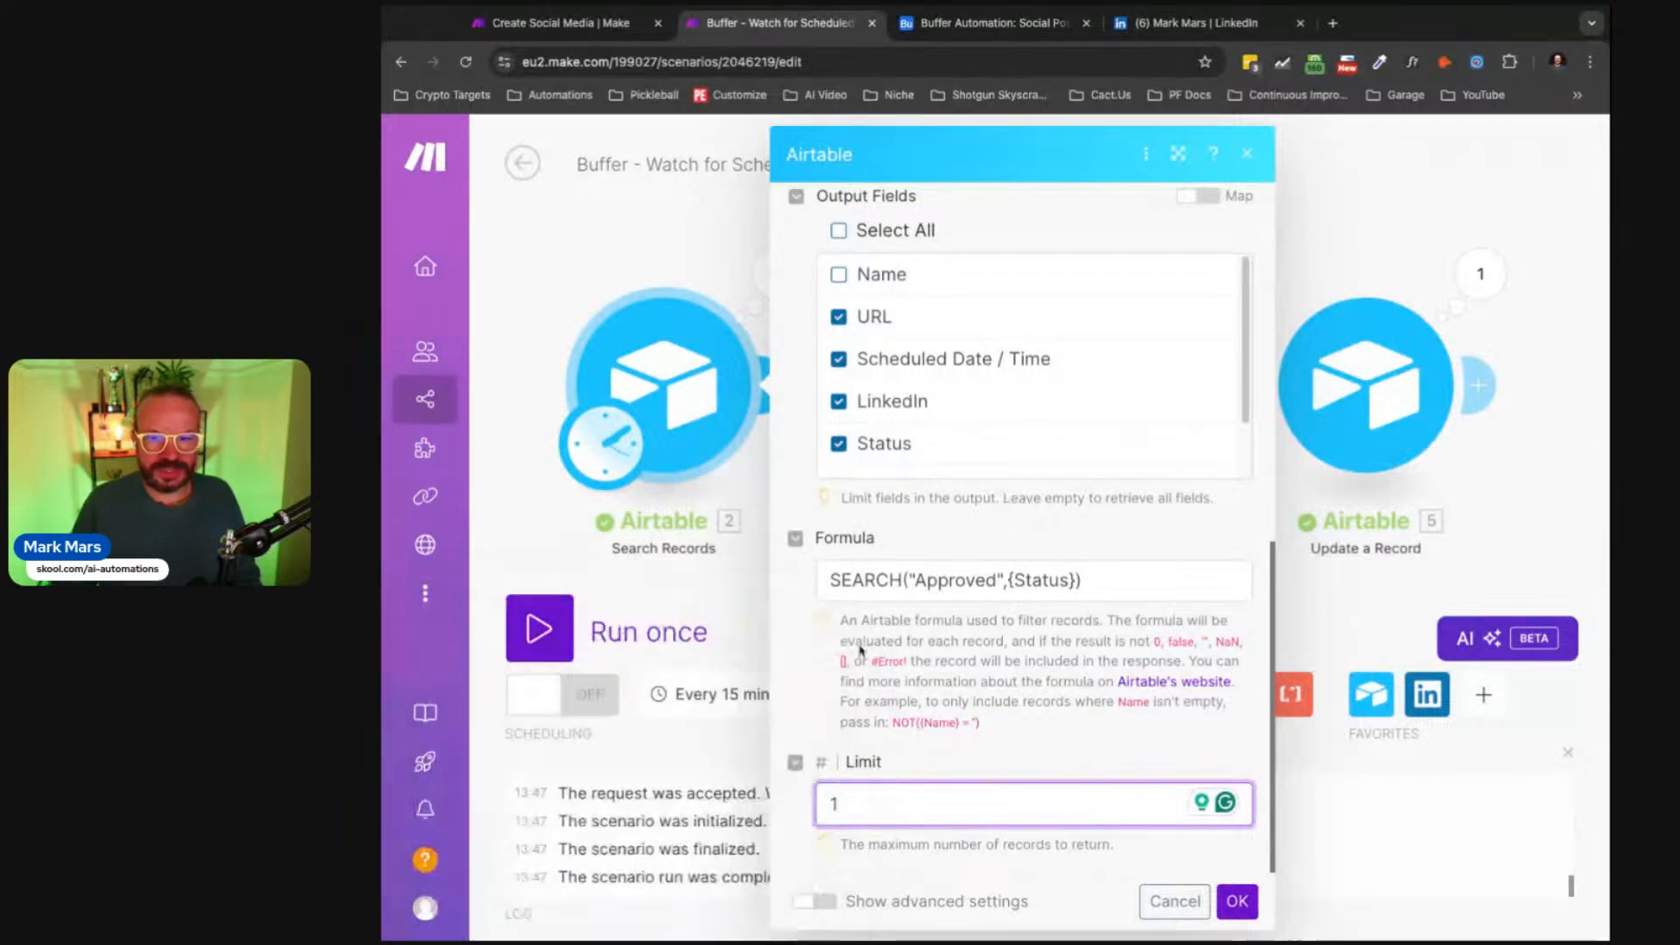
pyautogui.click(1174, 901)
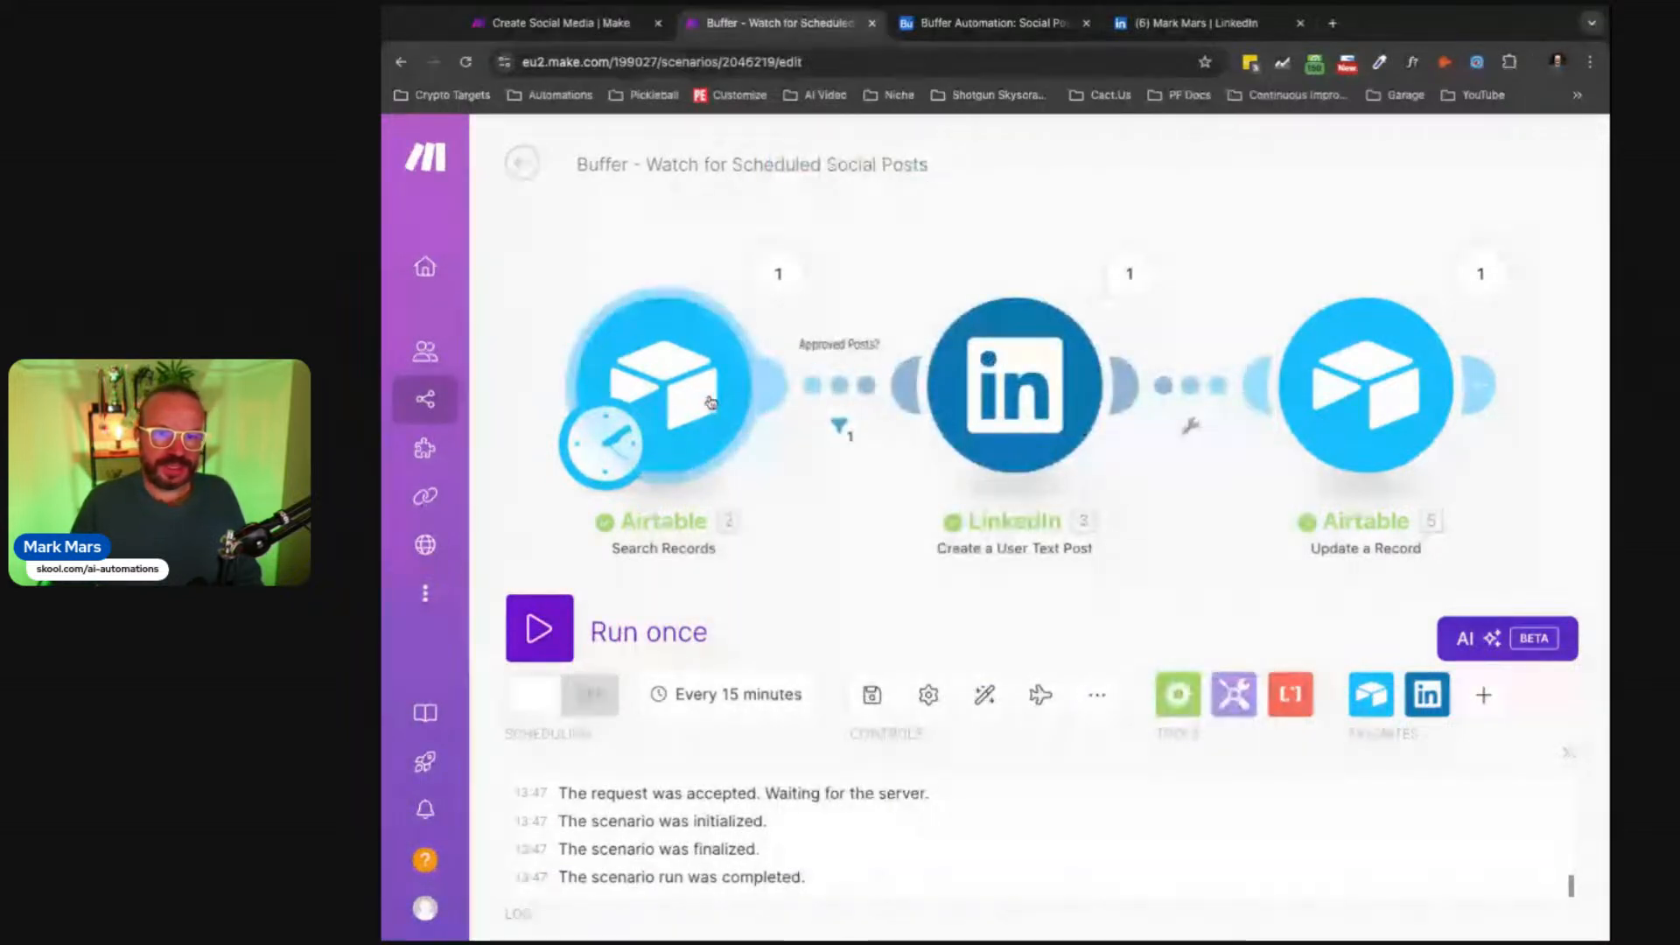
# Step: Reopen the Search Records module, examine each part of the formula that filters on the Approved status, and close it without changes
pyautogui.click(713, 408)
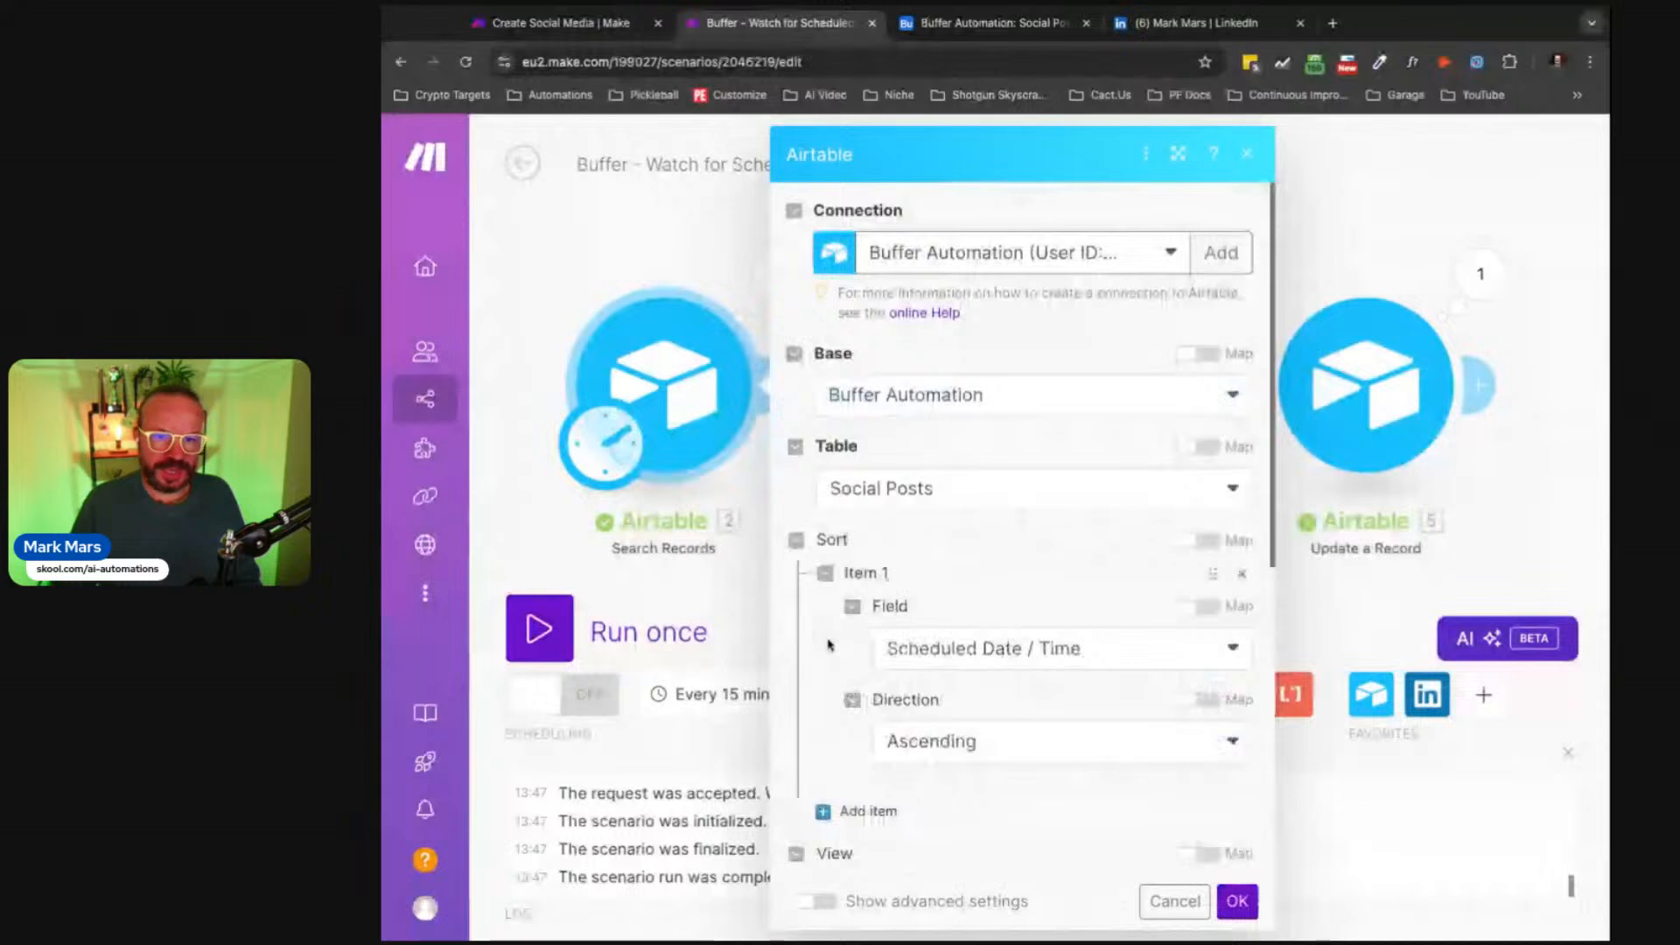
pyautogui.scroll(-6, 829, 645)
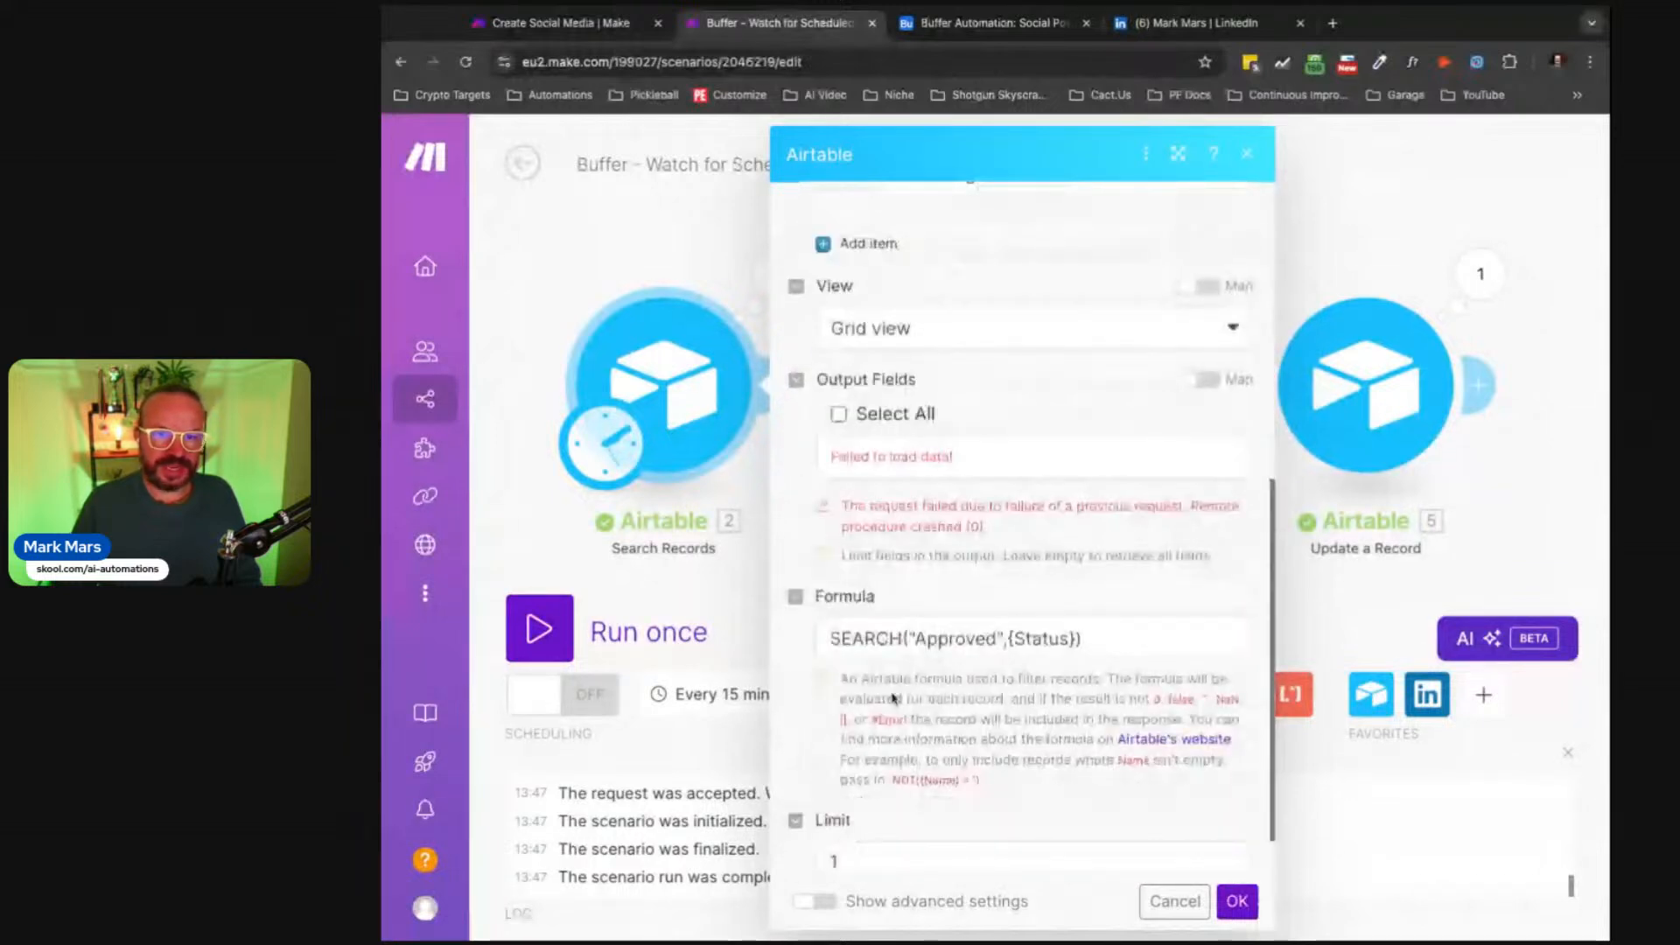
pyautogui.scroll(-1, 892, 698)
pyautogui.click(1155, 581)
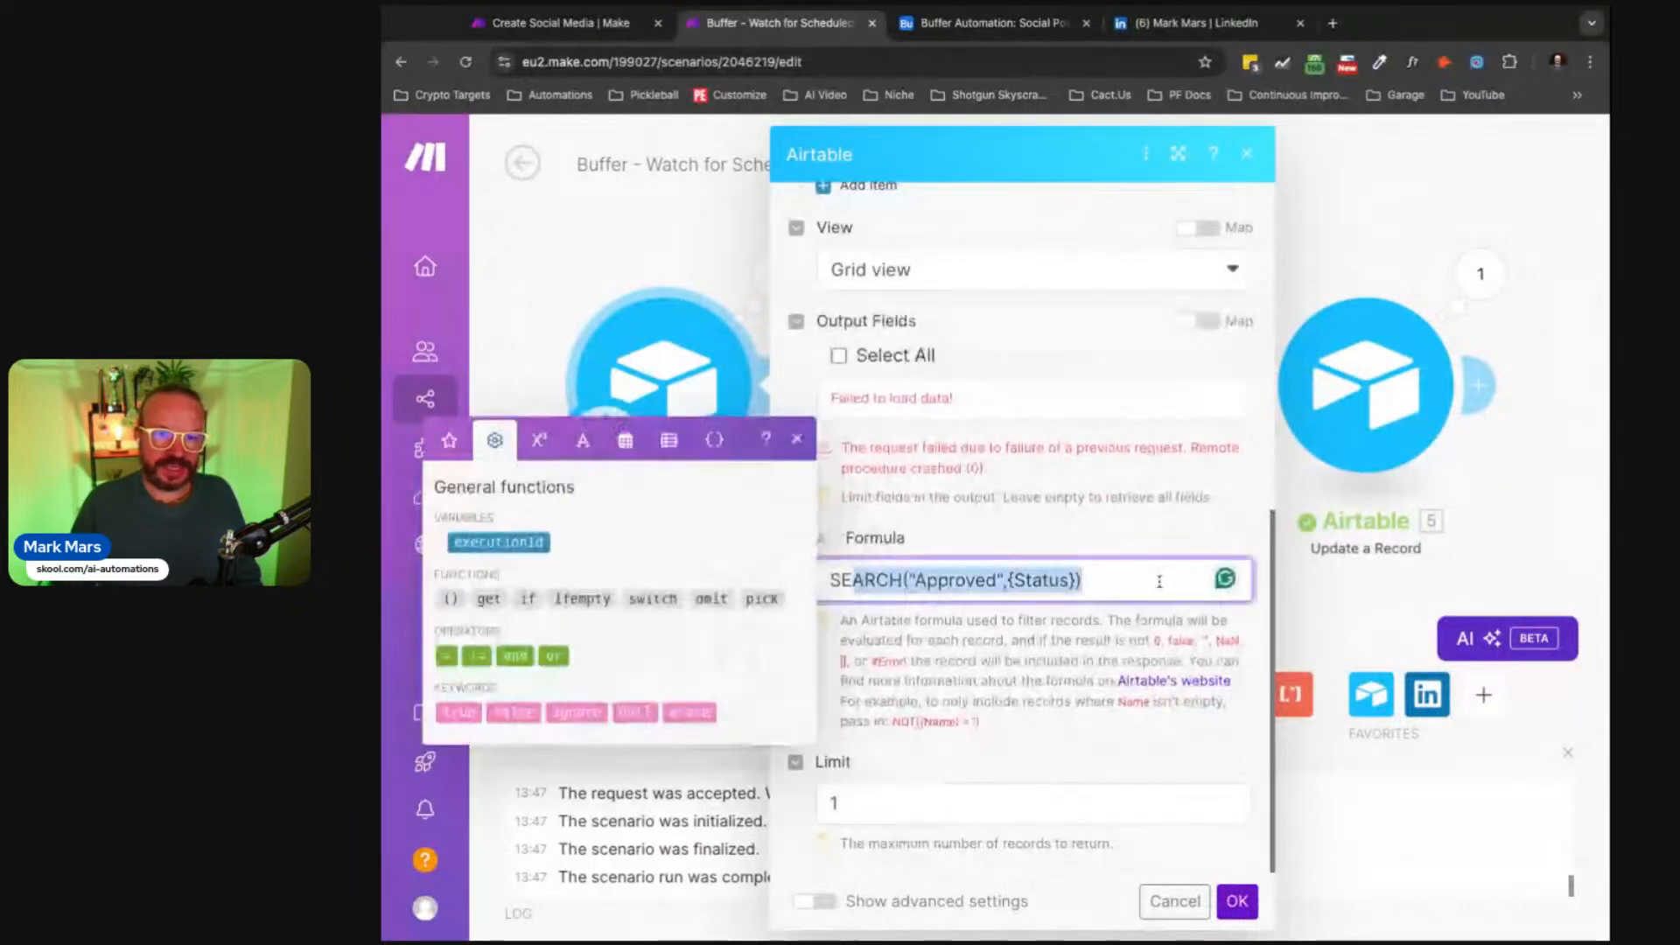
pyautogui.doubleClick(866, 580)
pyautogui.doubleClick(946, 580)
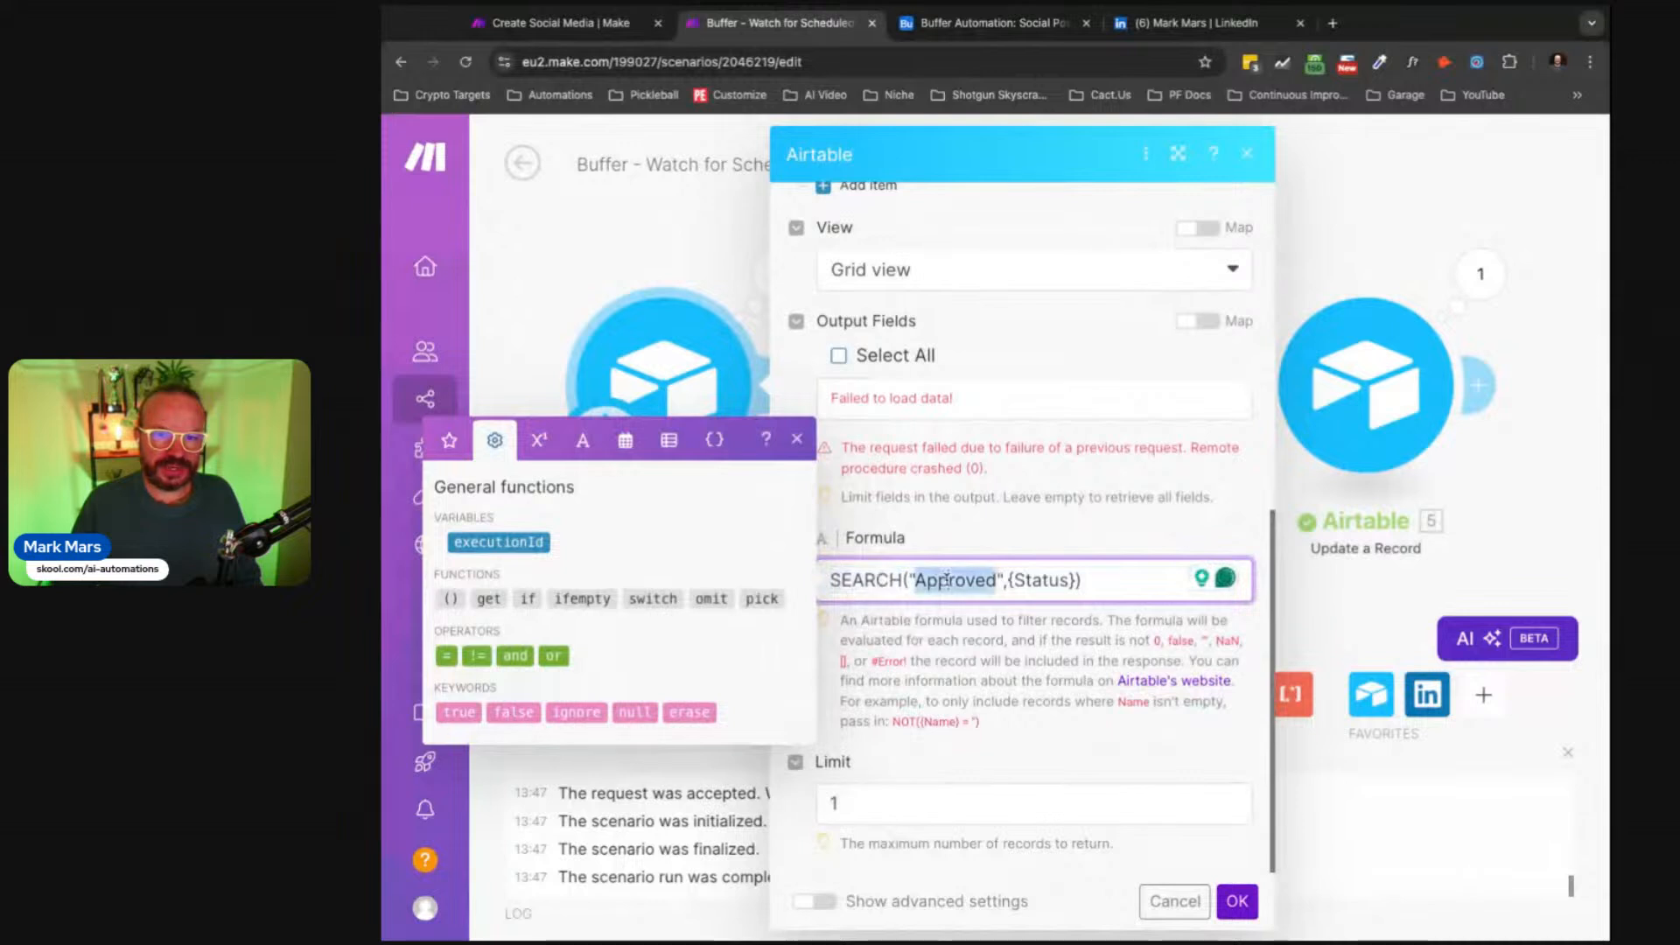
pyautogui.doubleClick(1057, 581)
pyautogui.click(1088, 580)
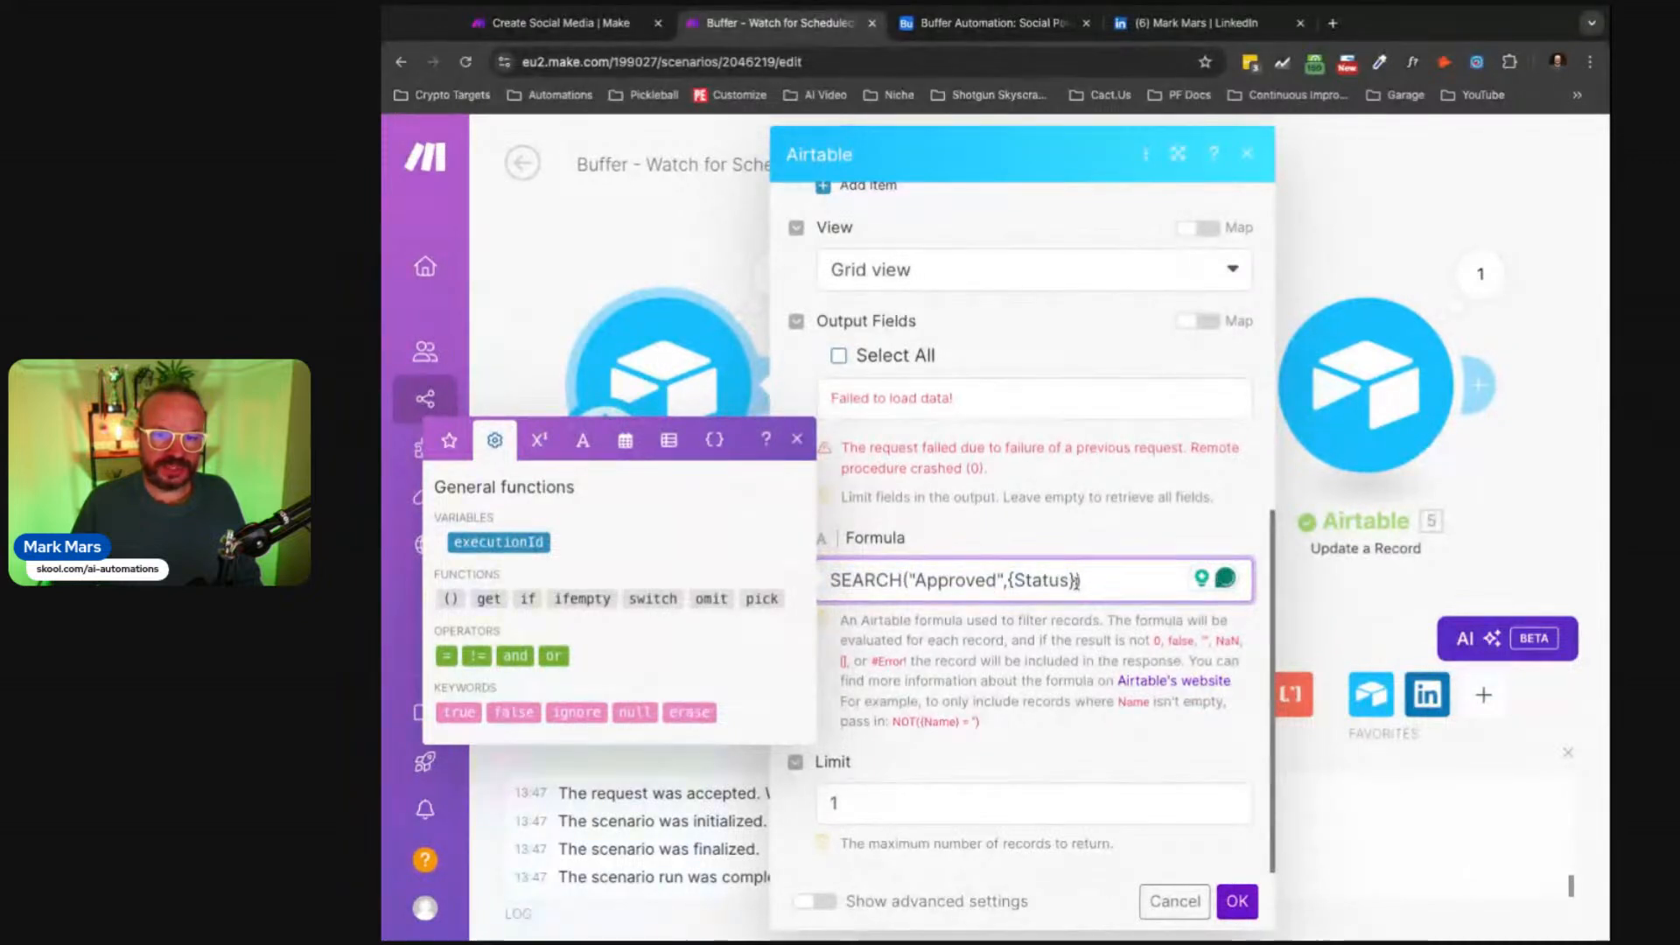
pyautogui.doubleClick(1077, 581)
pyautogui.click(1146, 901)
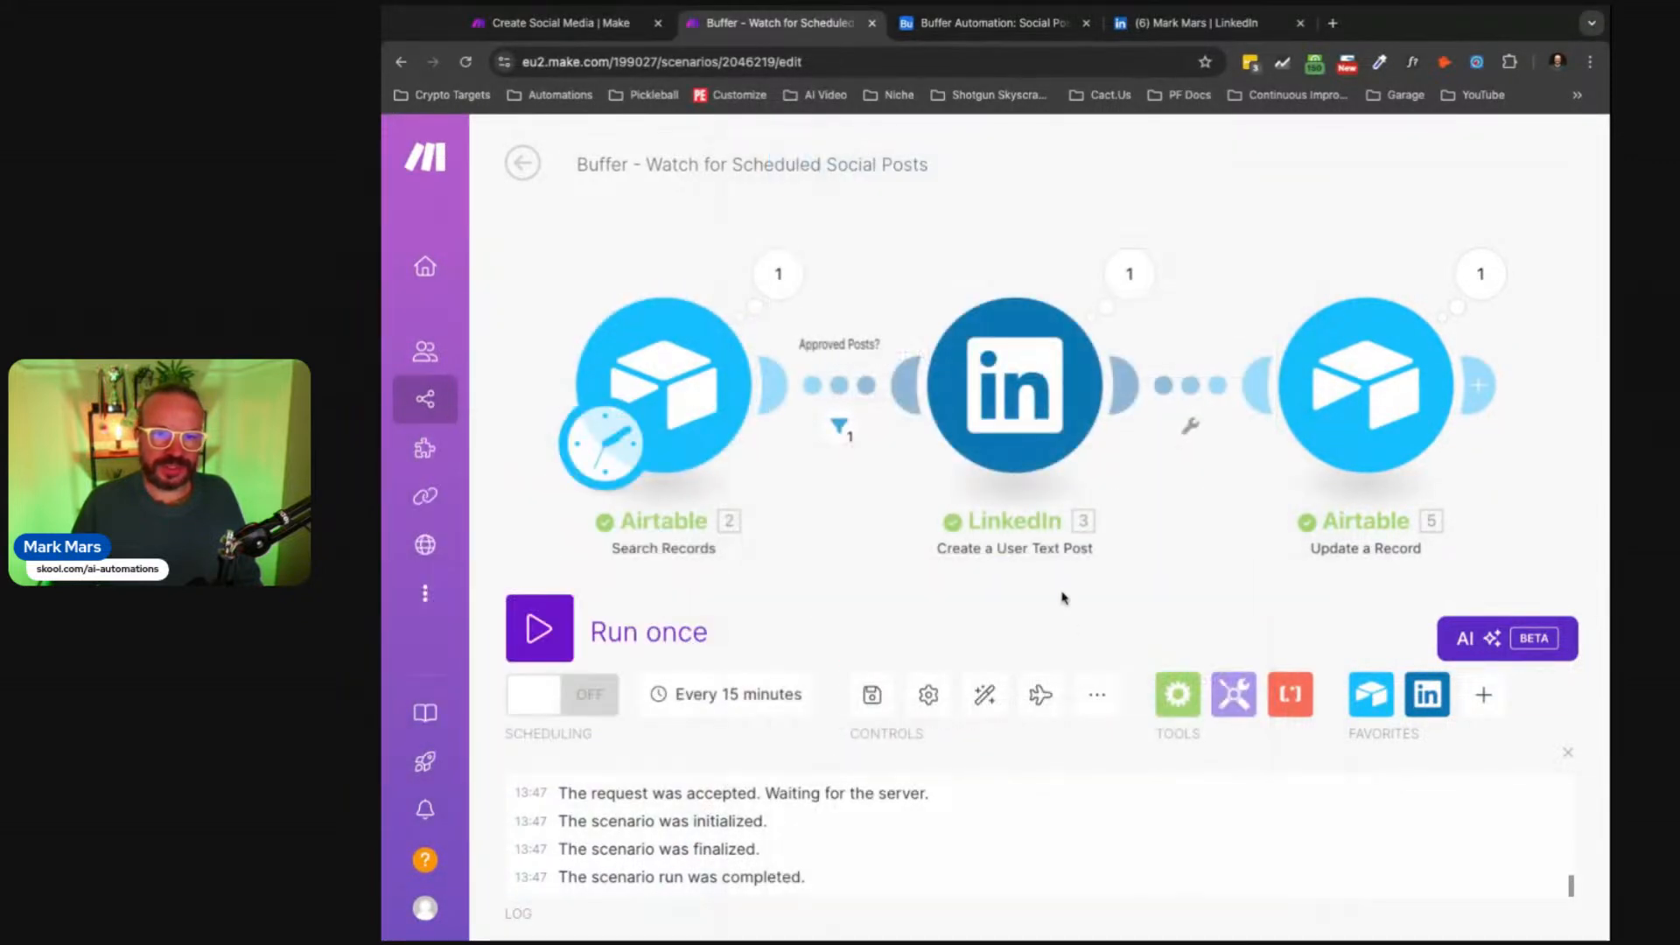
# Step: Review the Approved Posts? filter condition alongside the Search Records module's last output bundle, and close both without changes
pyautogui.click(841, 387)
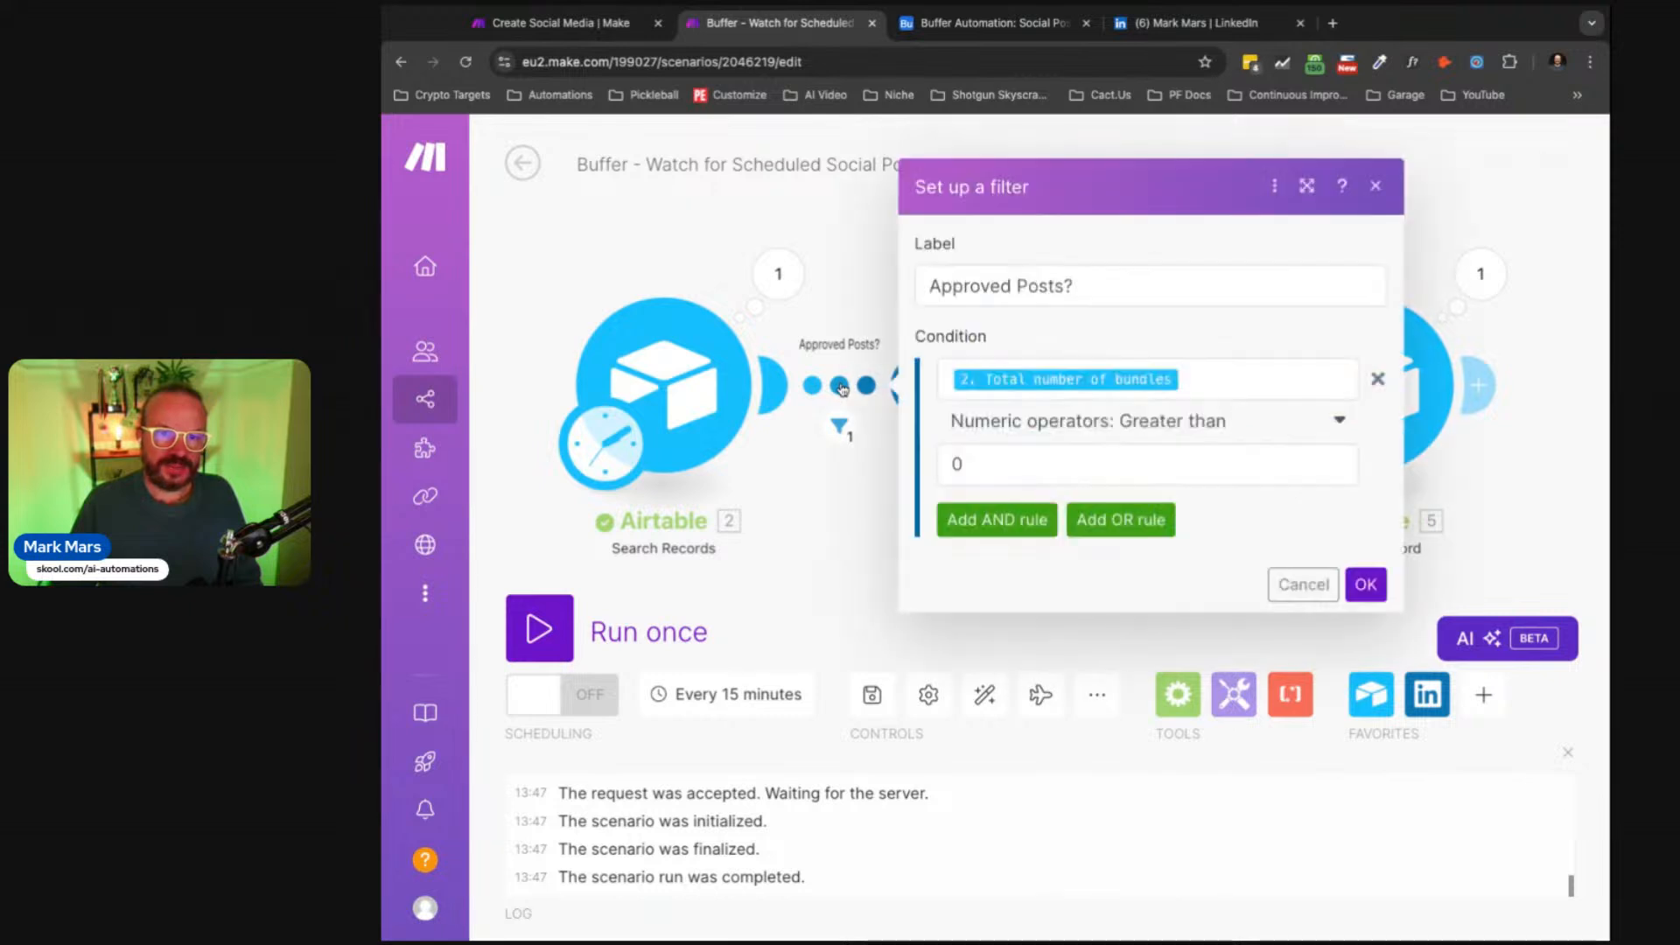
pyautogui.click(859, 544)
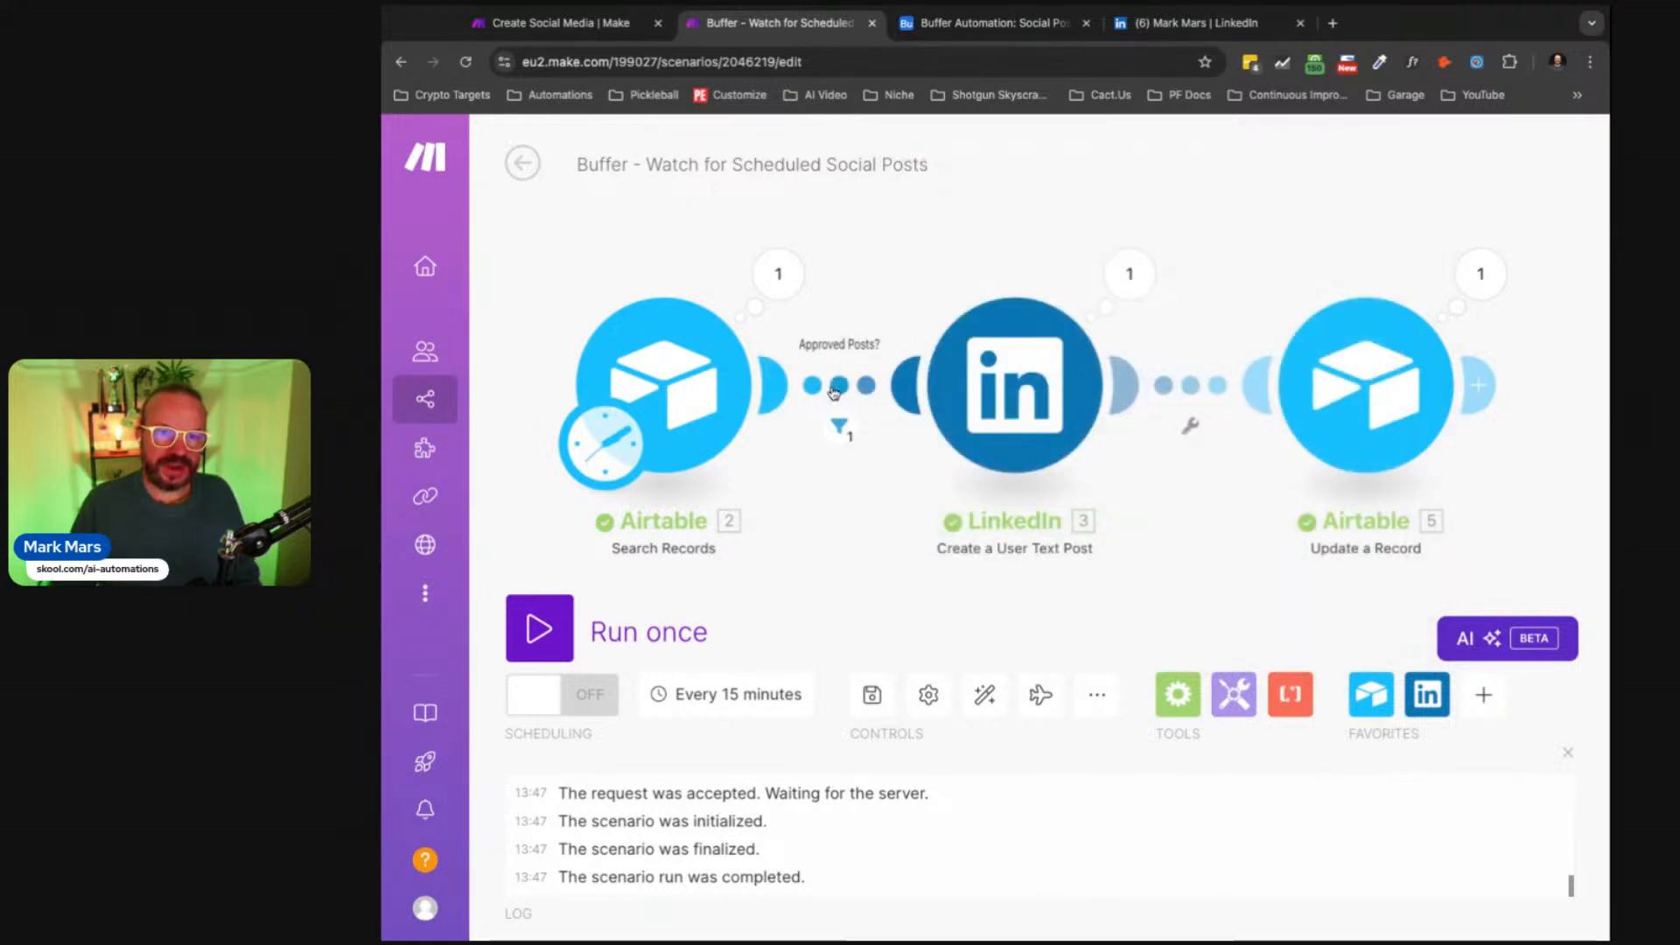
pyautogui.click(778, 274)
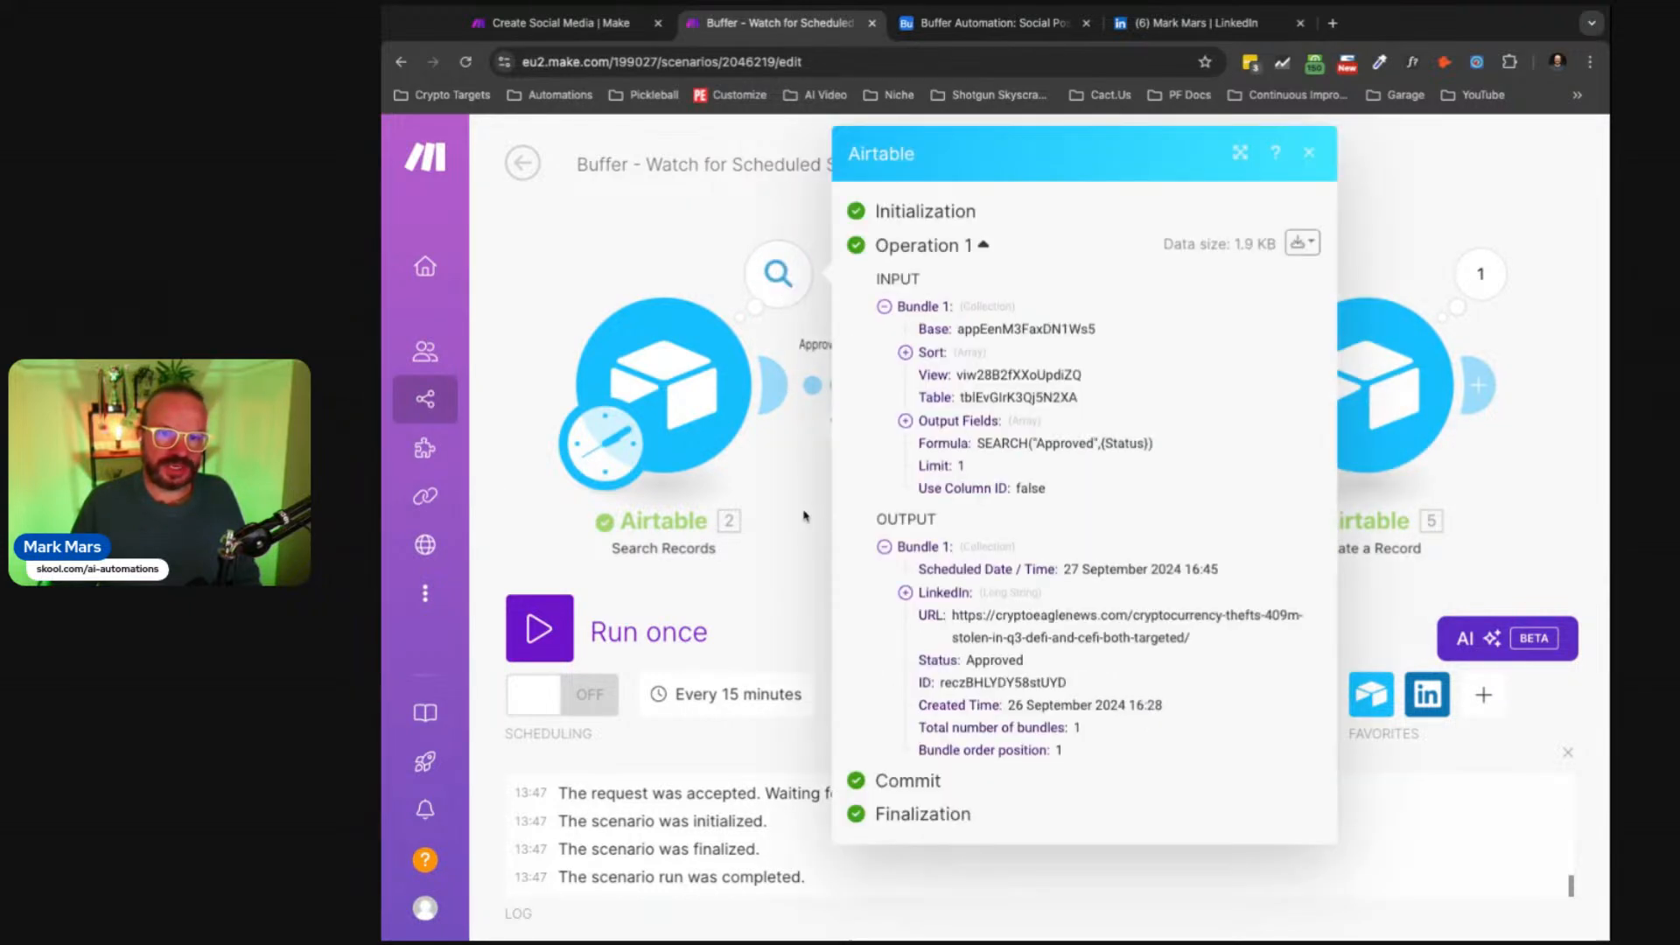
pyautogui.click(805, 514)
pyautogui.click(849, 393)
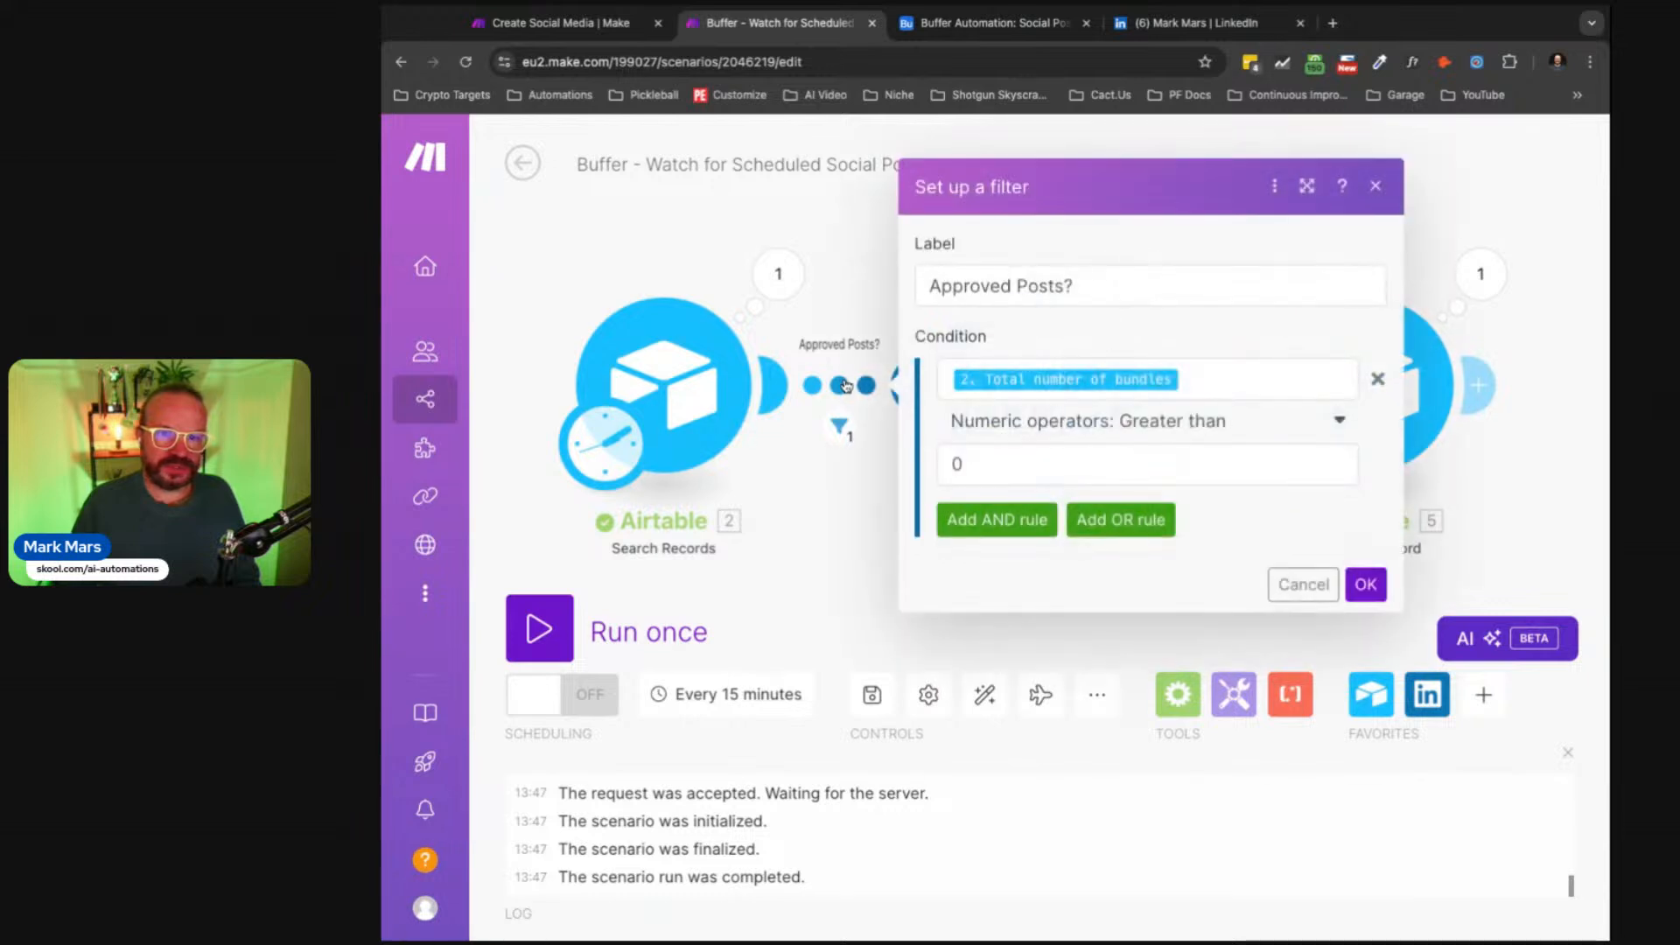
pyautogui.click(781, 279)
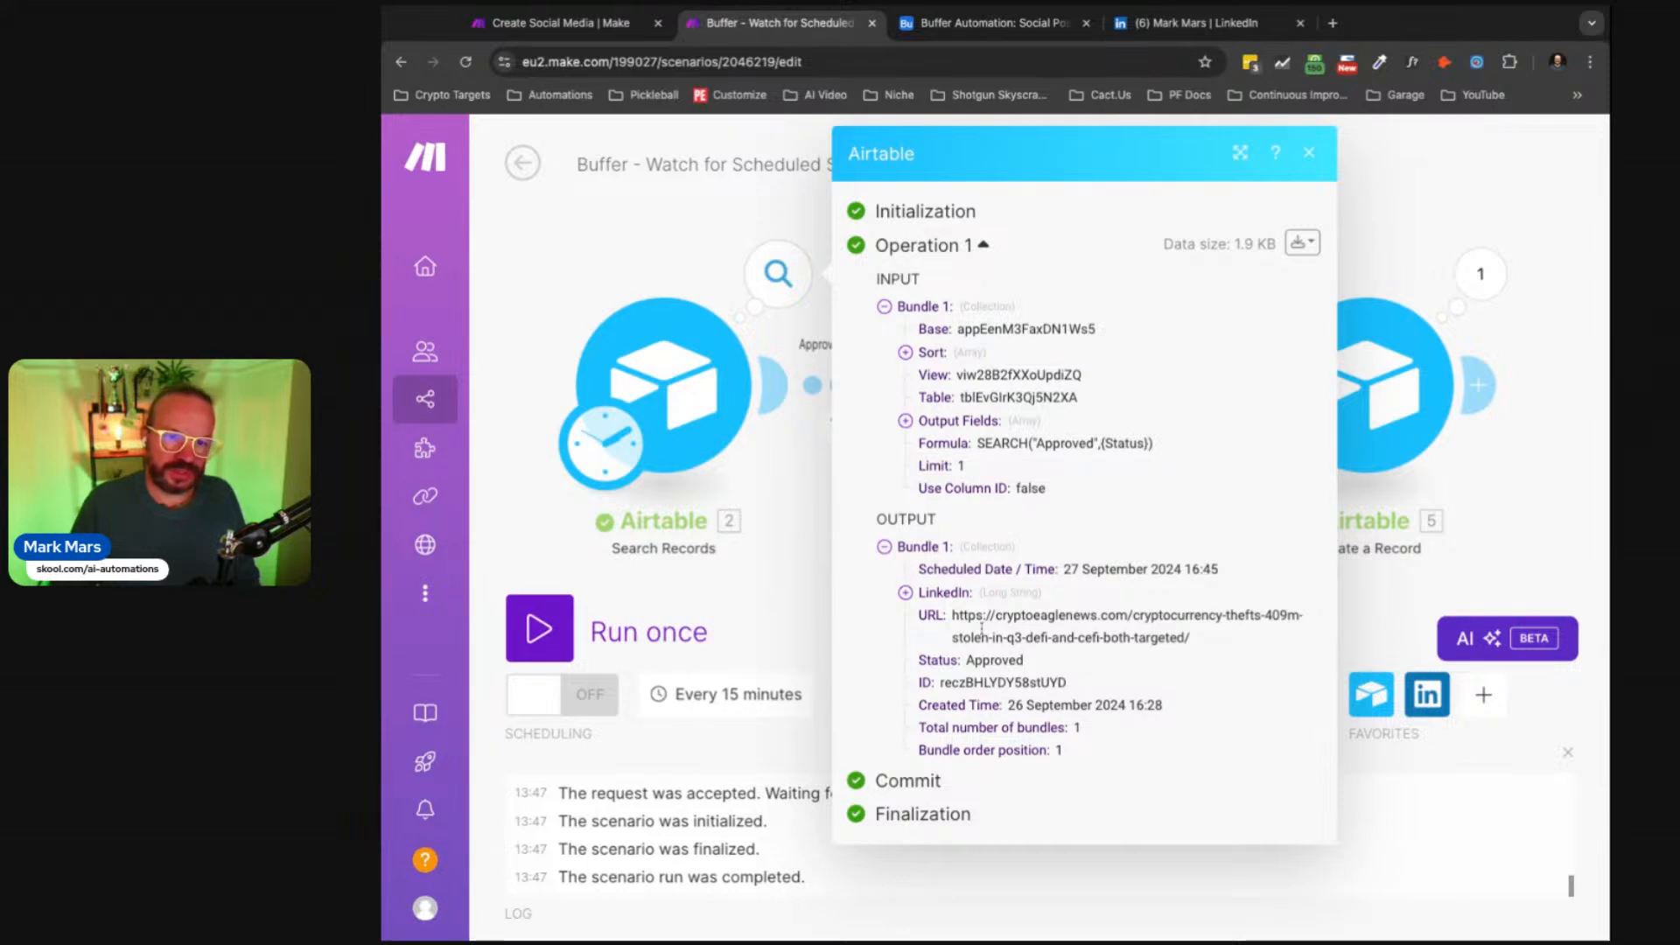
pyautogui.click(784, 574)
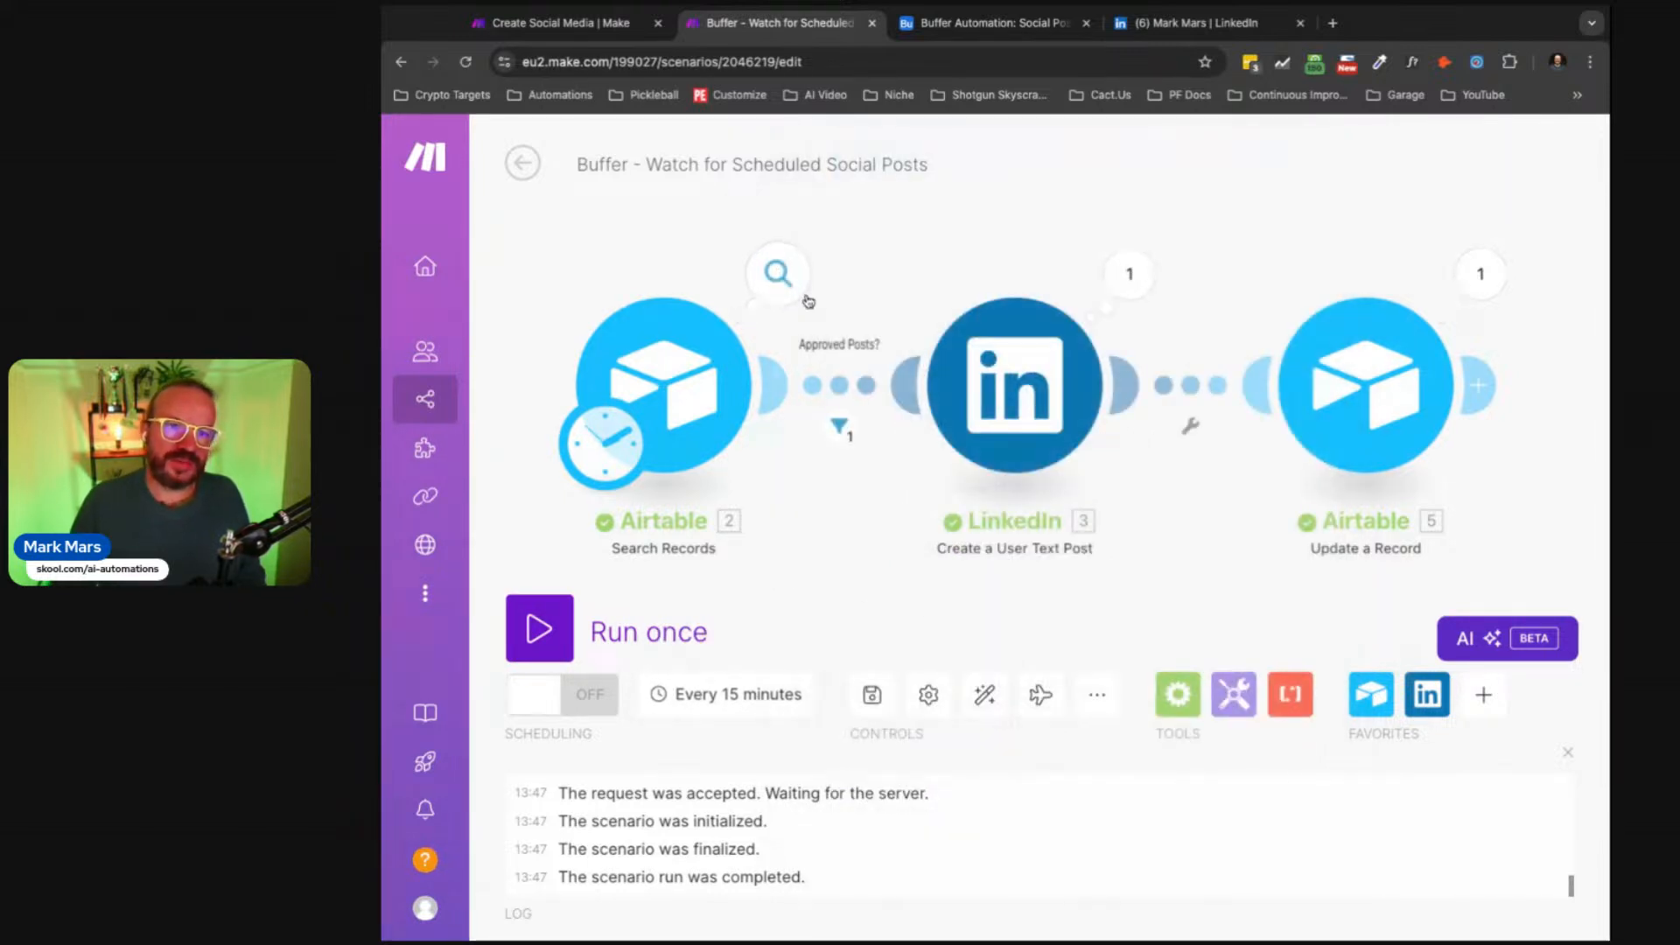
pyautogui.click(794, 286)
pyautogui.click(723, 218)
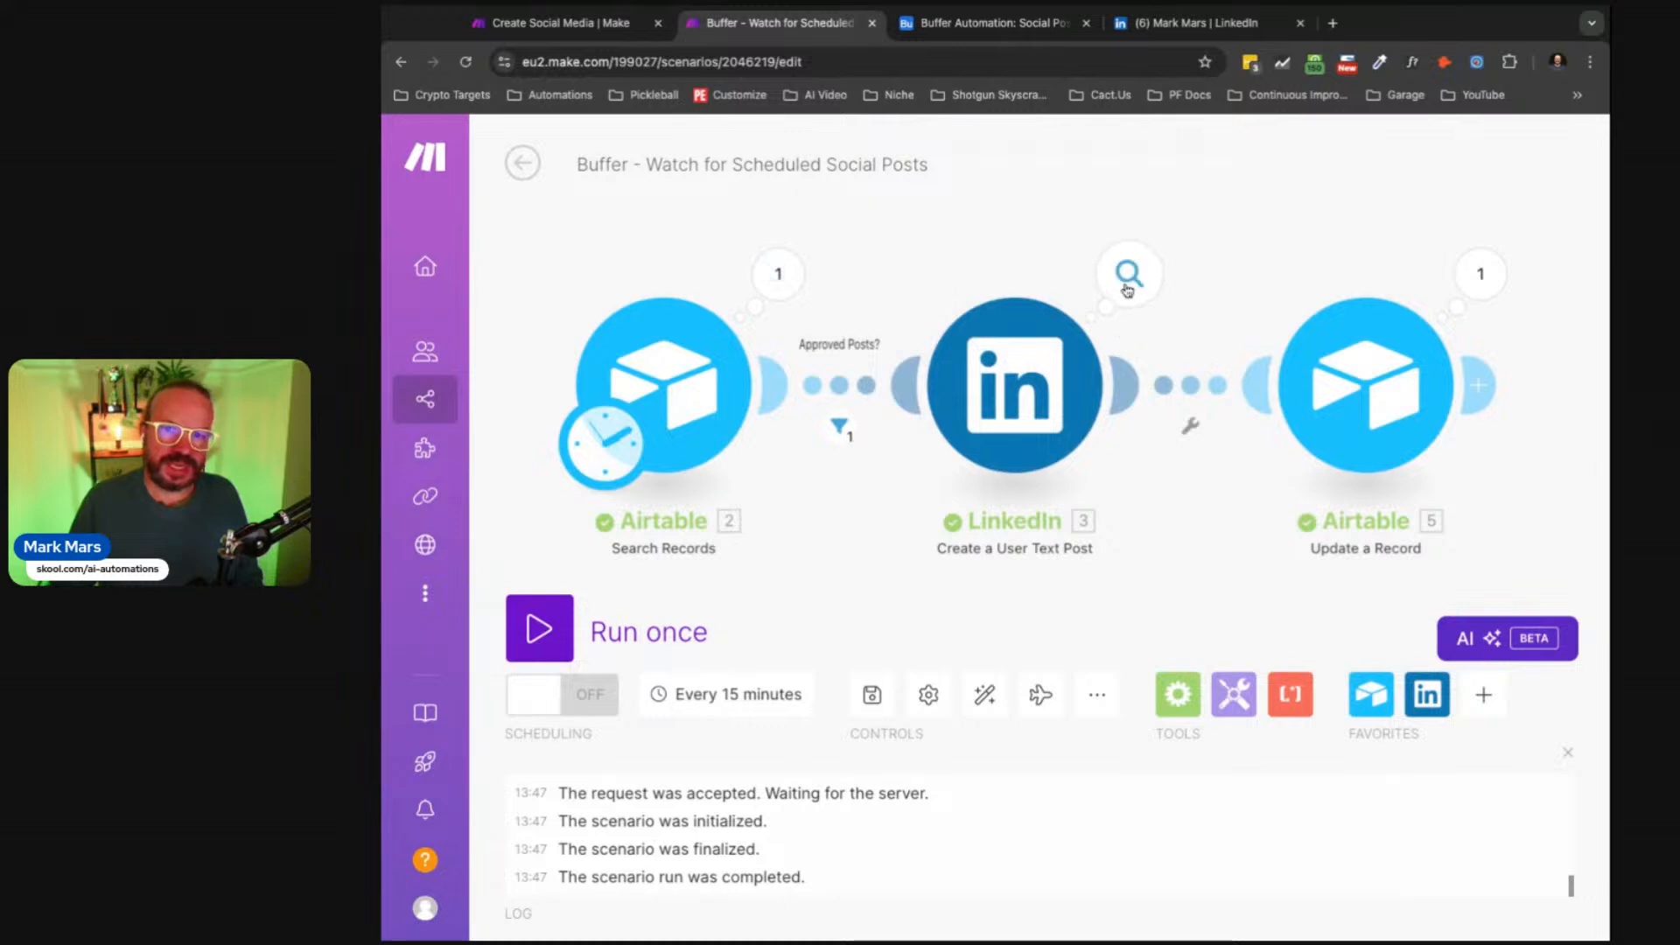
pyautogui.click(831, 398)
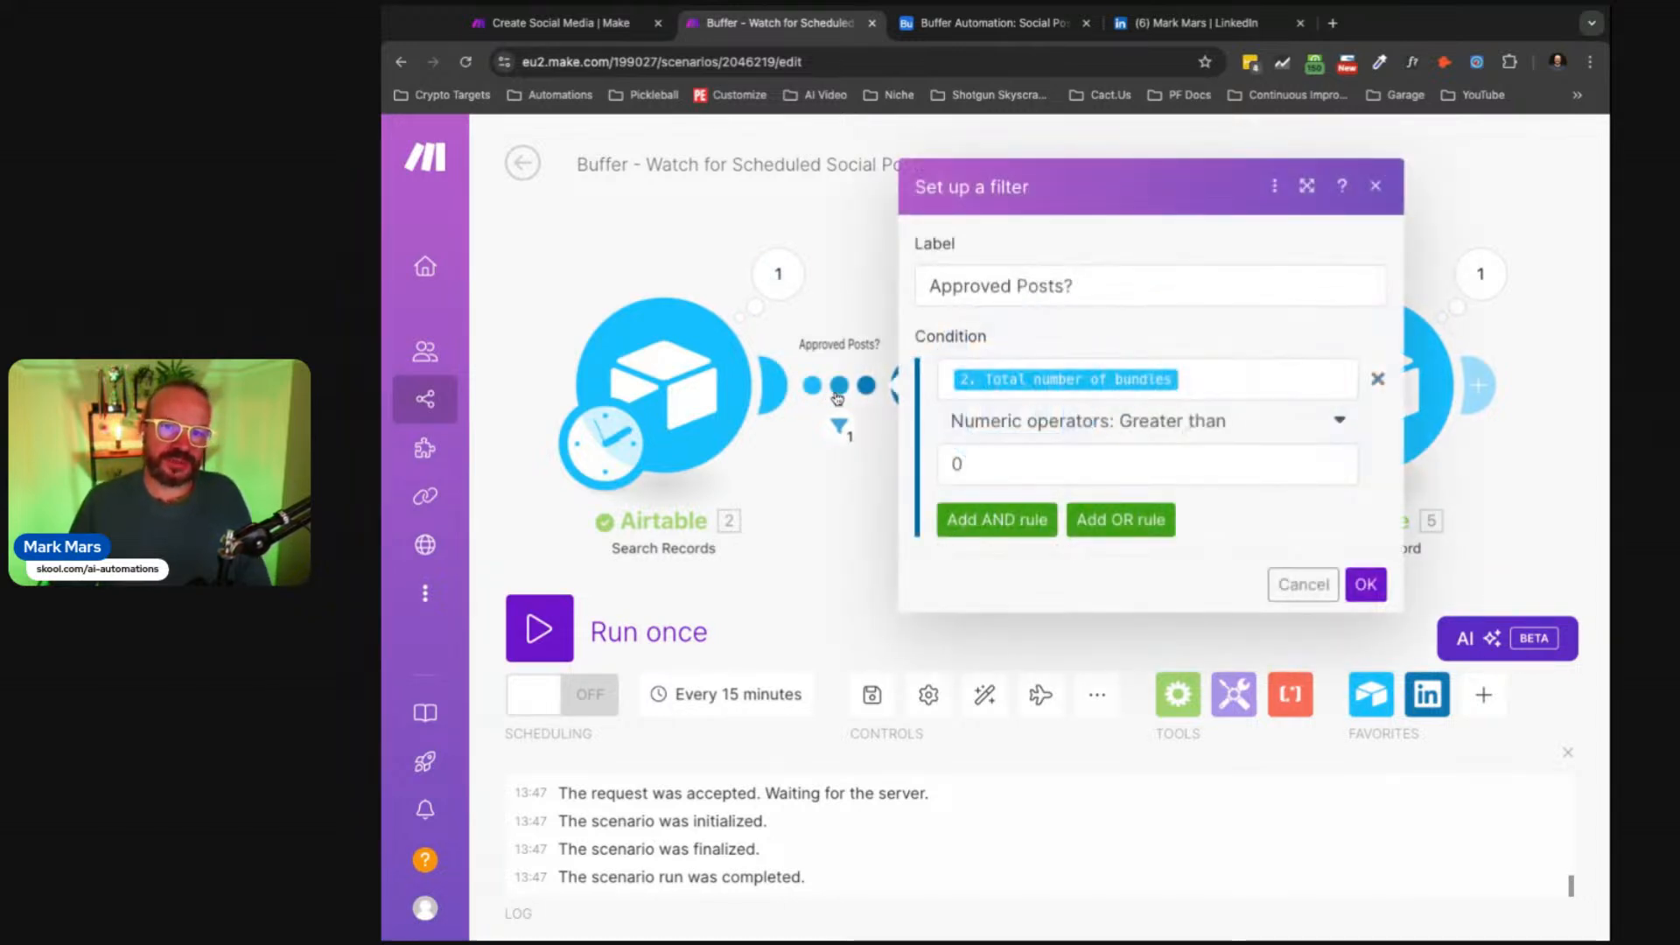
pyautogui.press('Escape')
# Step: Examine the LinkedIn Create a User Text Post module's connection, content mapping and remaining settings, and close it without changes
pyautogui.click(991, 344)
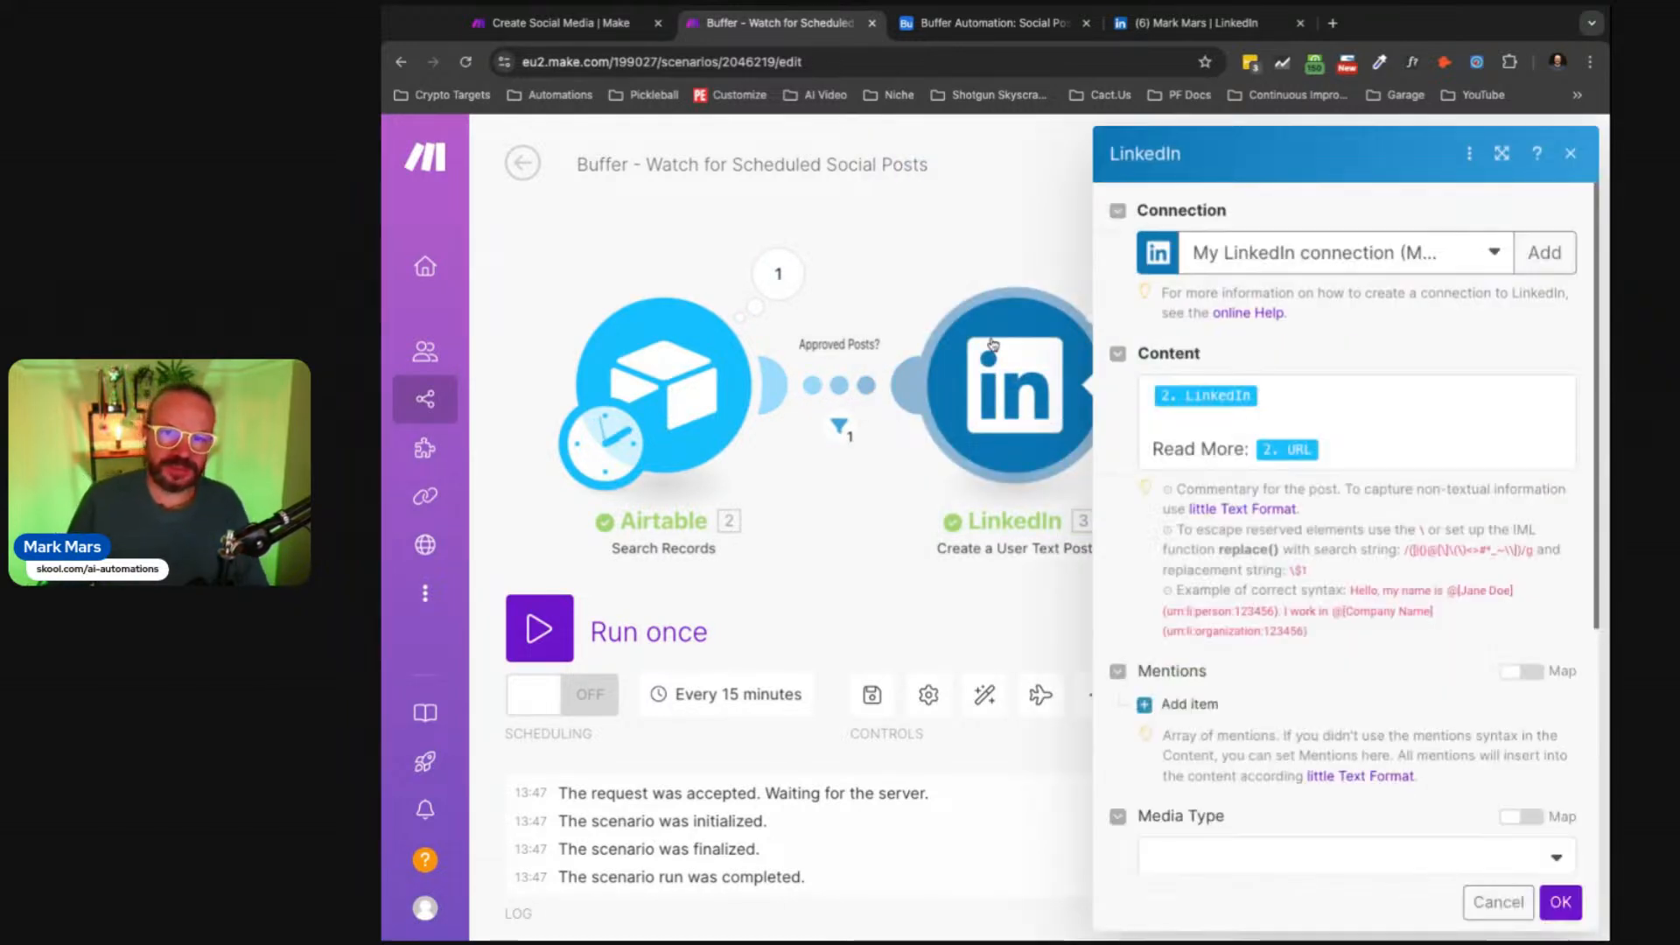
pyautogui.press('Escape')
pyautogui.click(1007, 423)
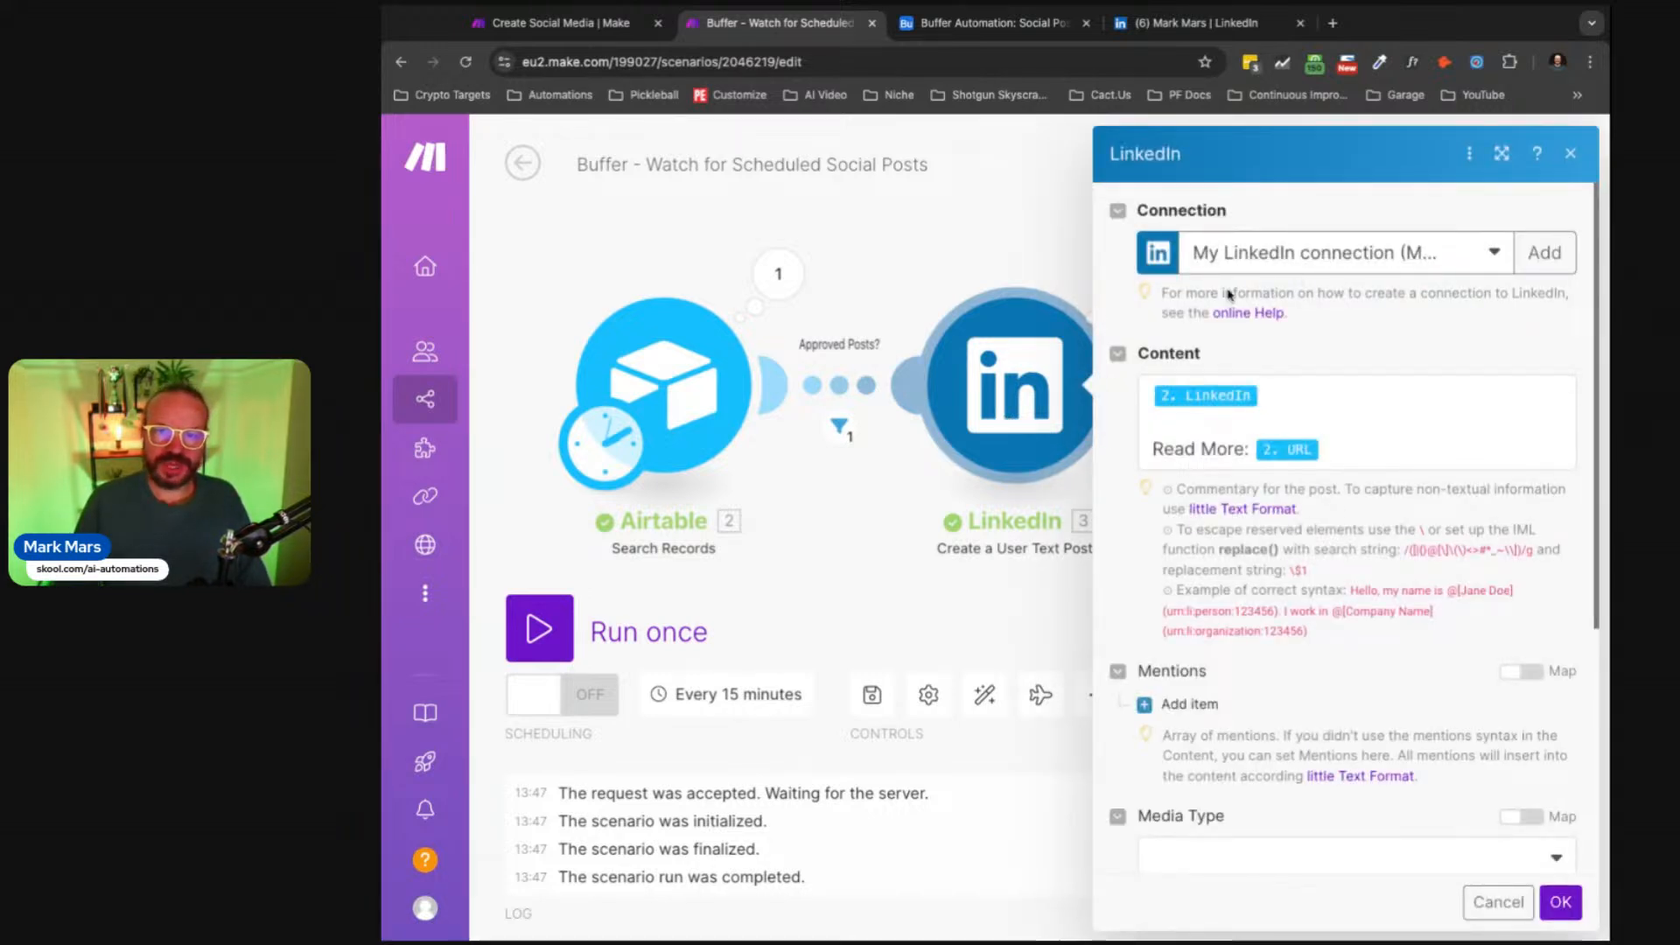
pyautogui.click(1251, 382)
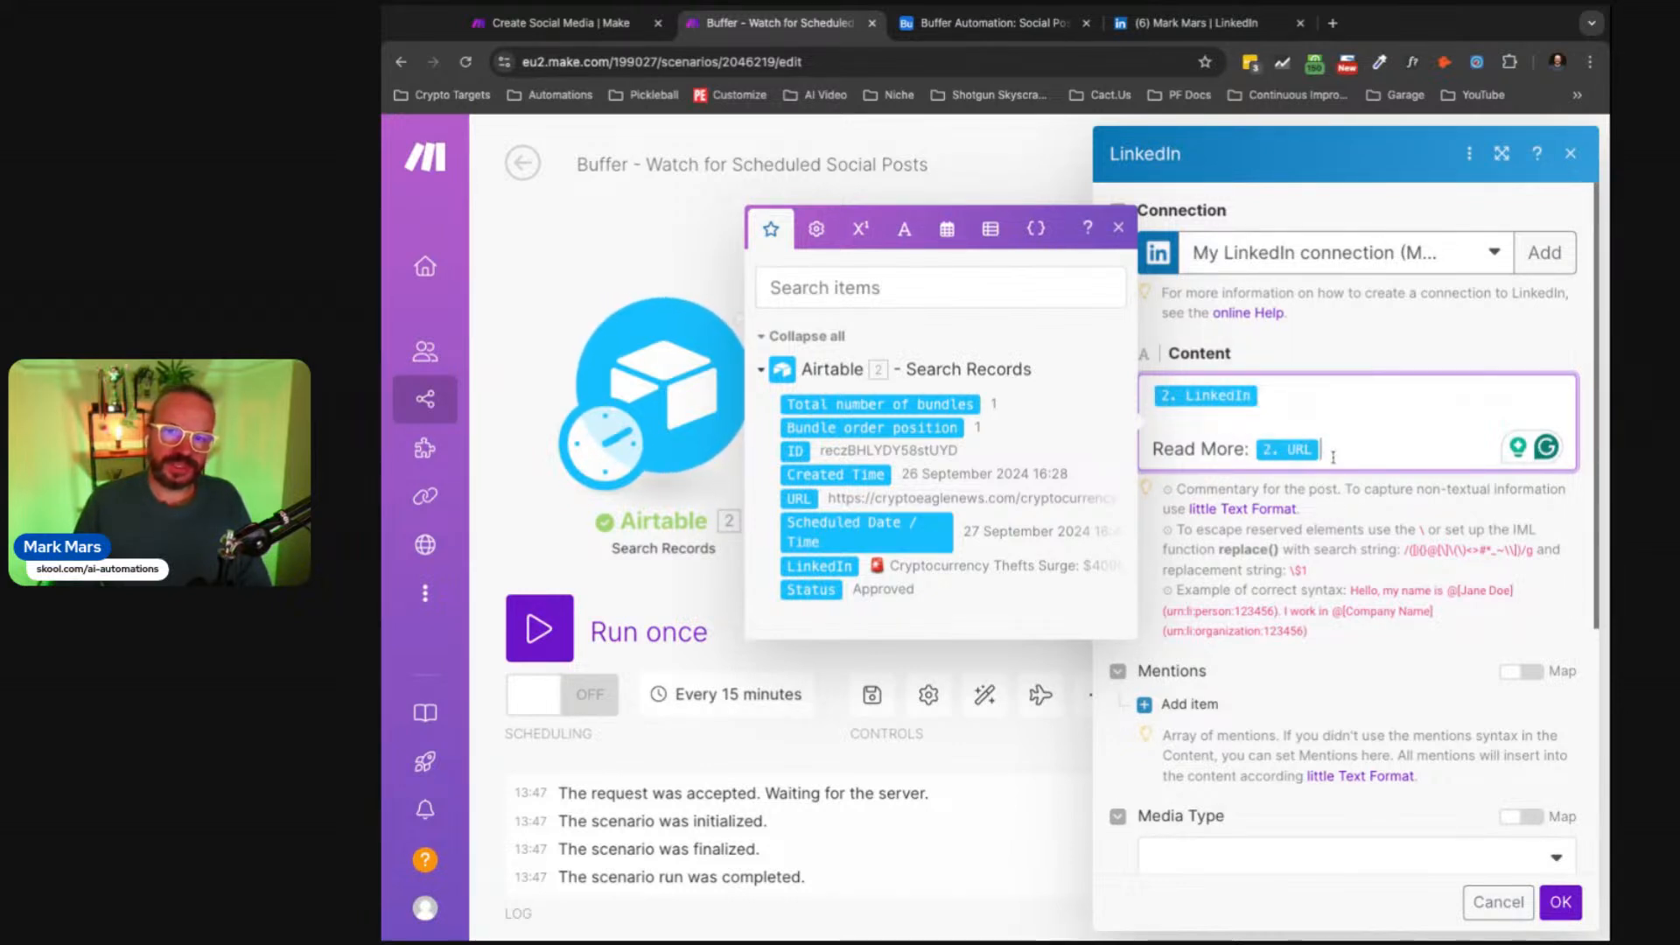
pyautogui.hotkey('ctrl', 'a')
pyautogui.click(1271, 403)
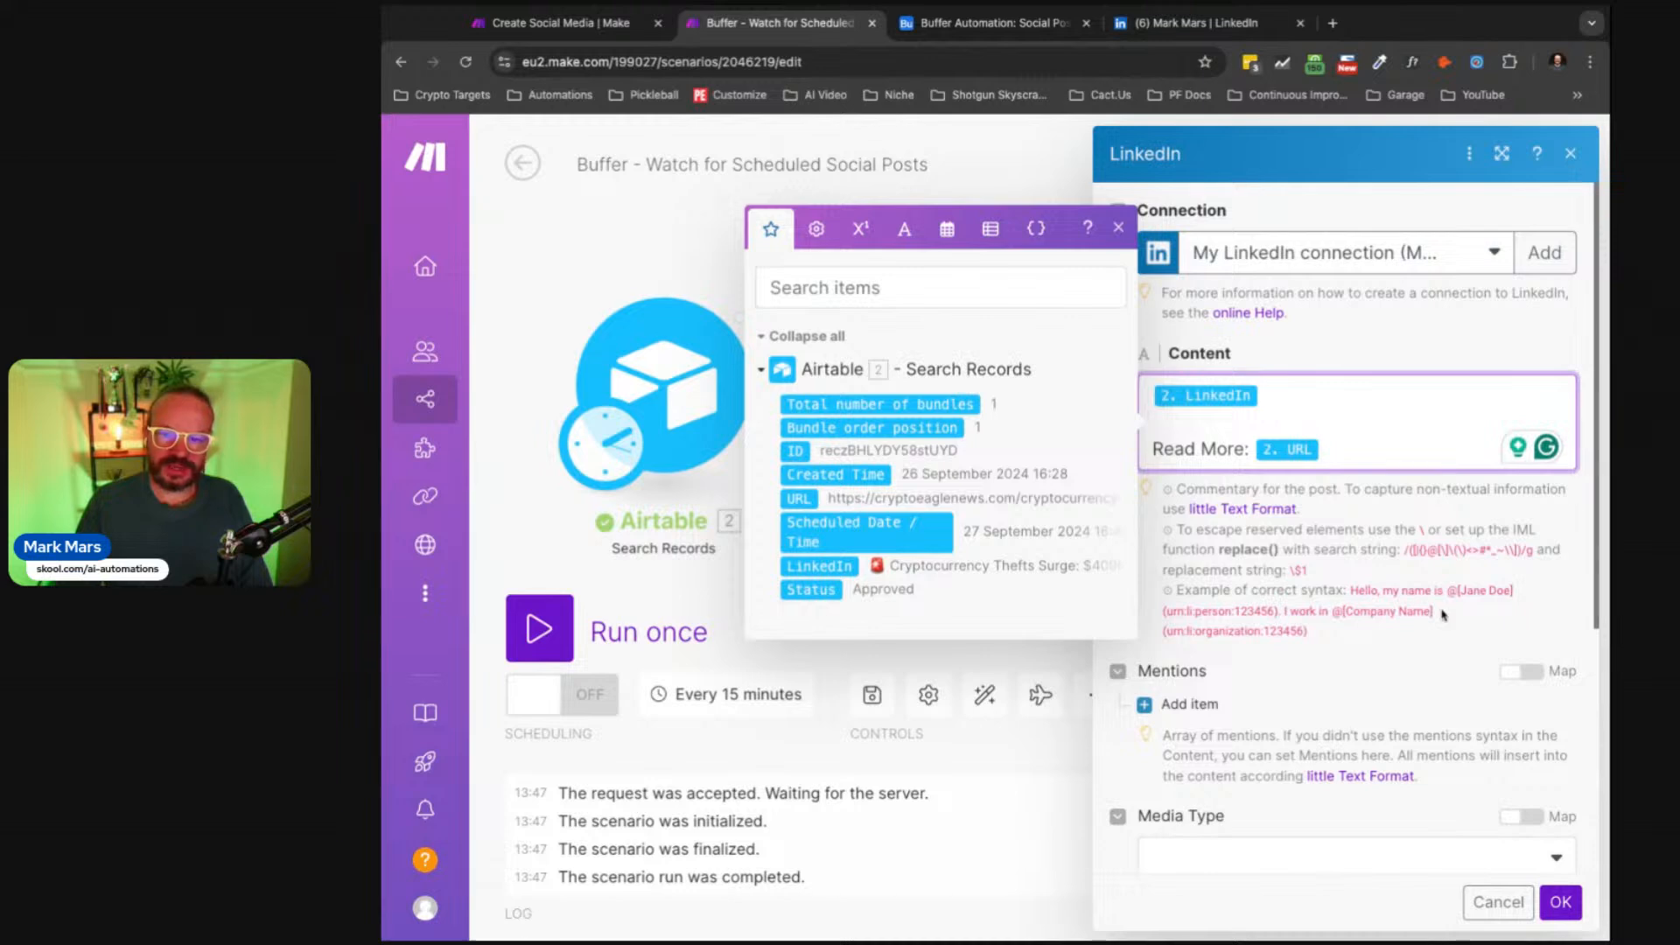
pyautogui.scroll(-1, 1442, 615)
pyautogui.scroll(-2, 1443, 615)
pyautogui.scroll(2, 1440, 612)
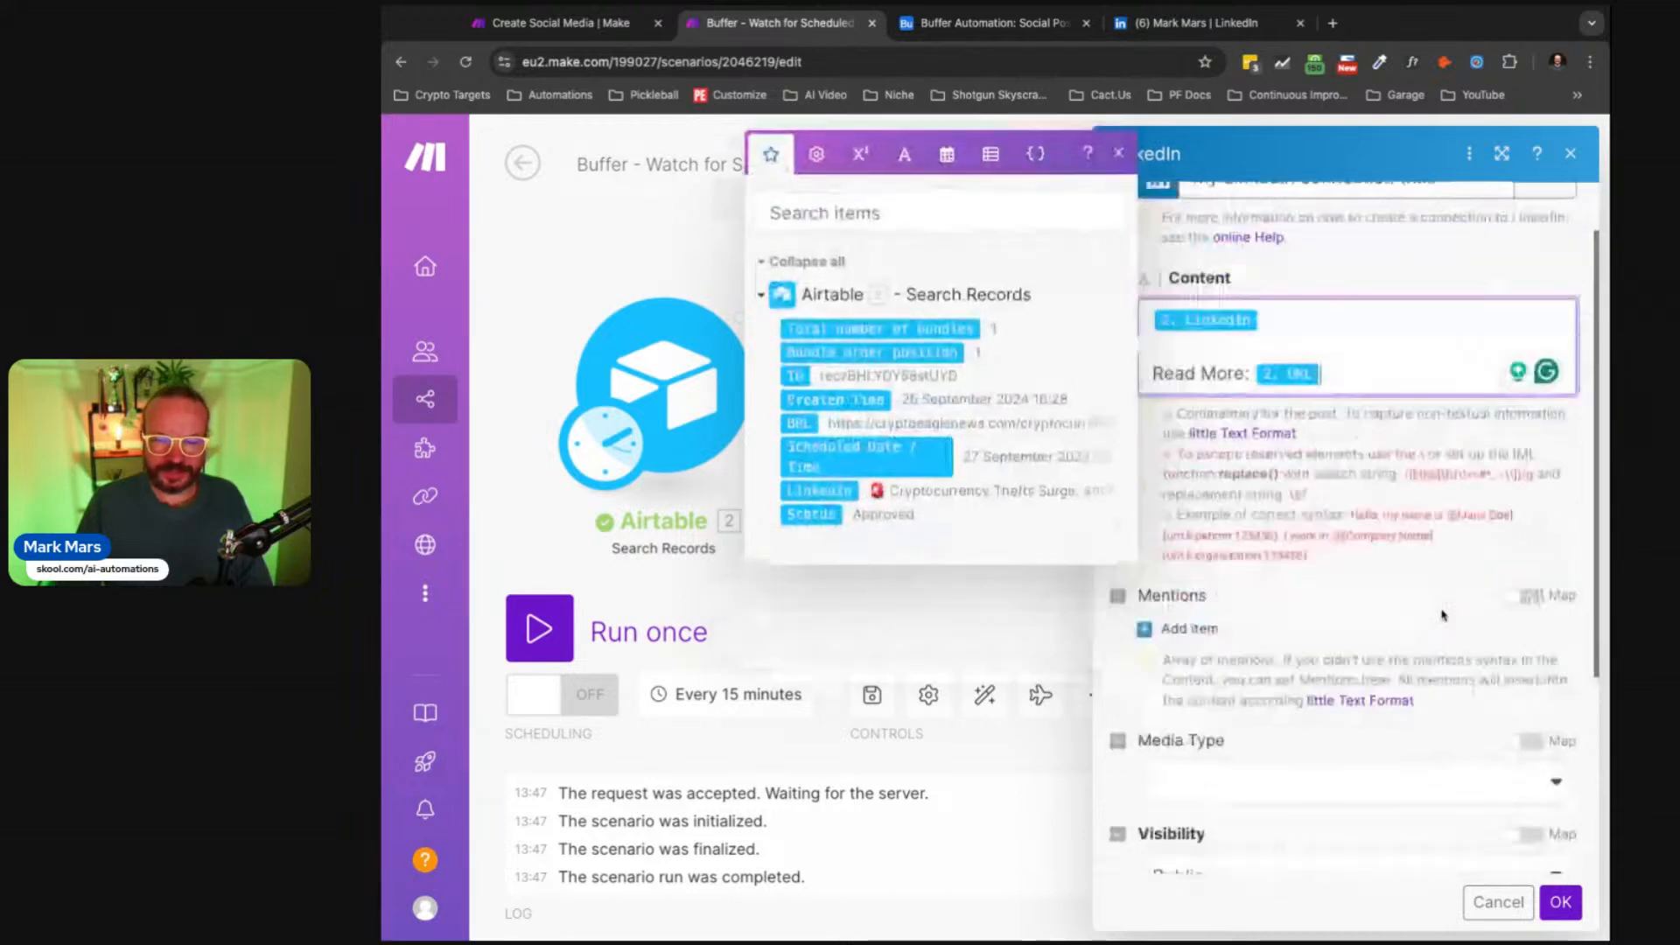
pyautogui.click(1560, 901)
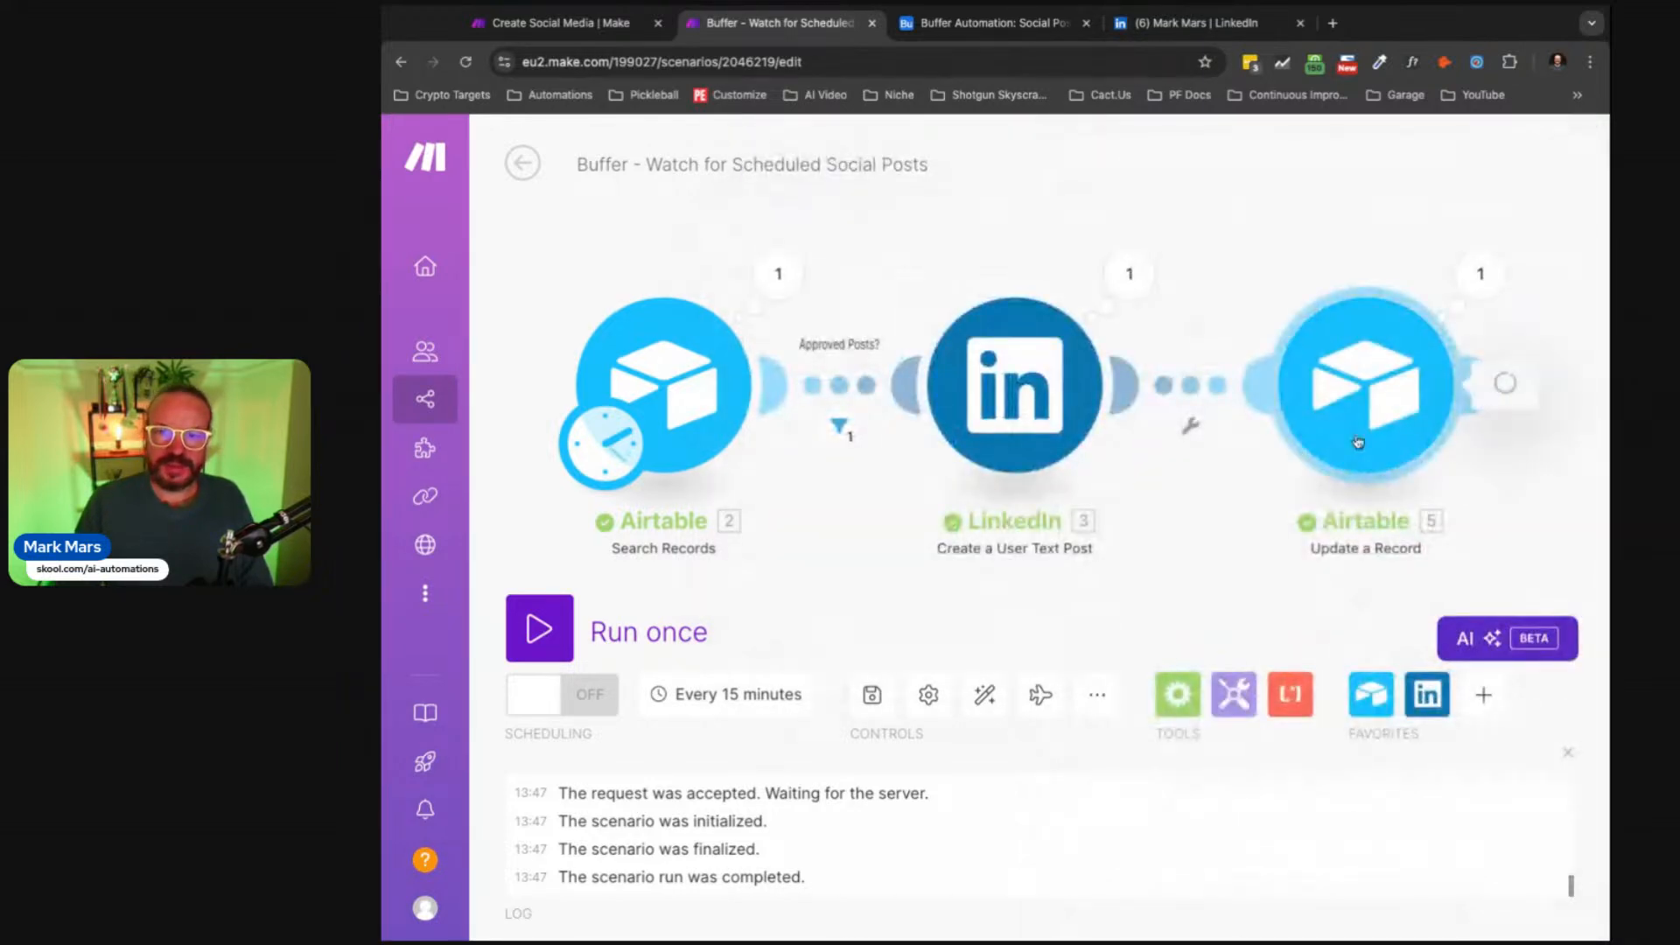
# Step: Review the Airtable Update a Record module's record ID, Status and Published Time mappings, including the date variables, and close it without changes
pyautogui.click(1355, 437)
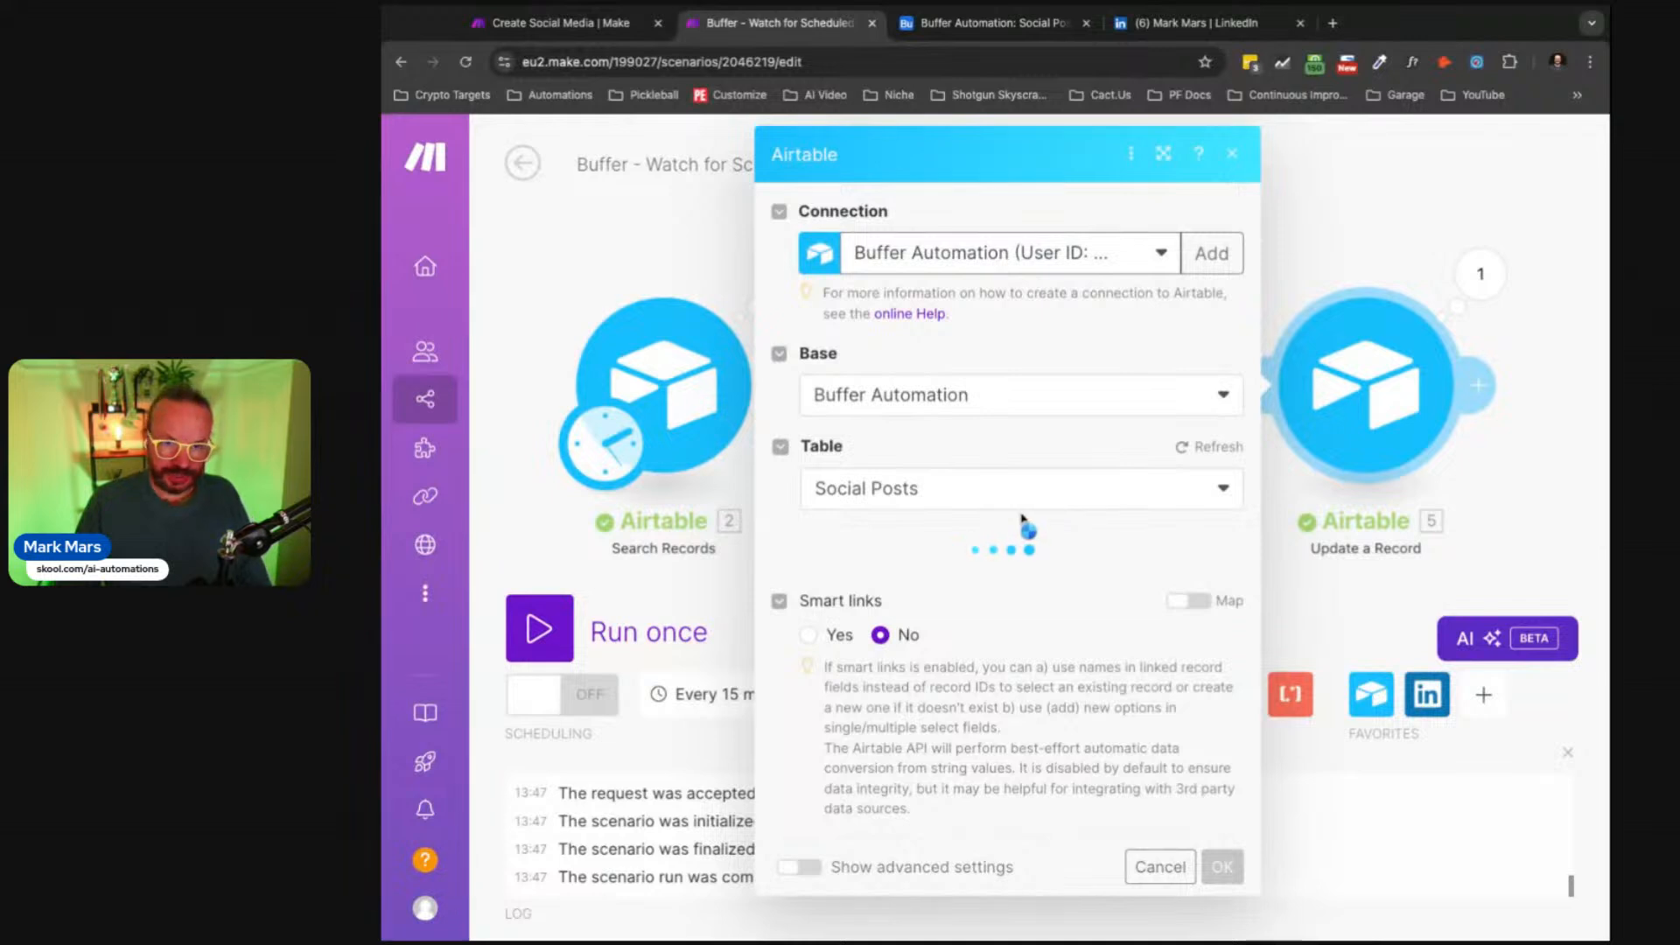
pyautogui.scroll(-8, 1028, 642)
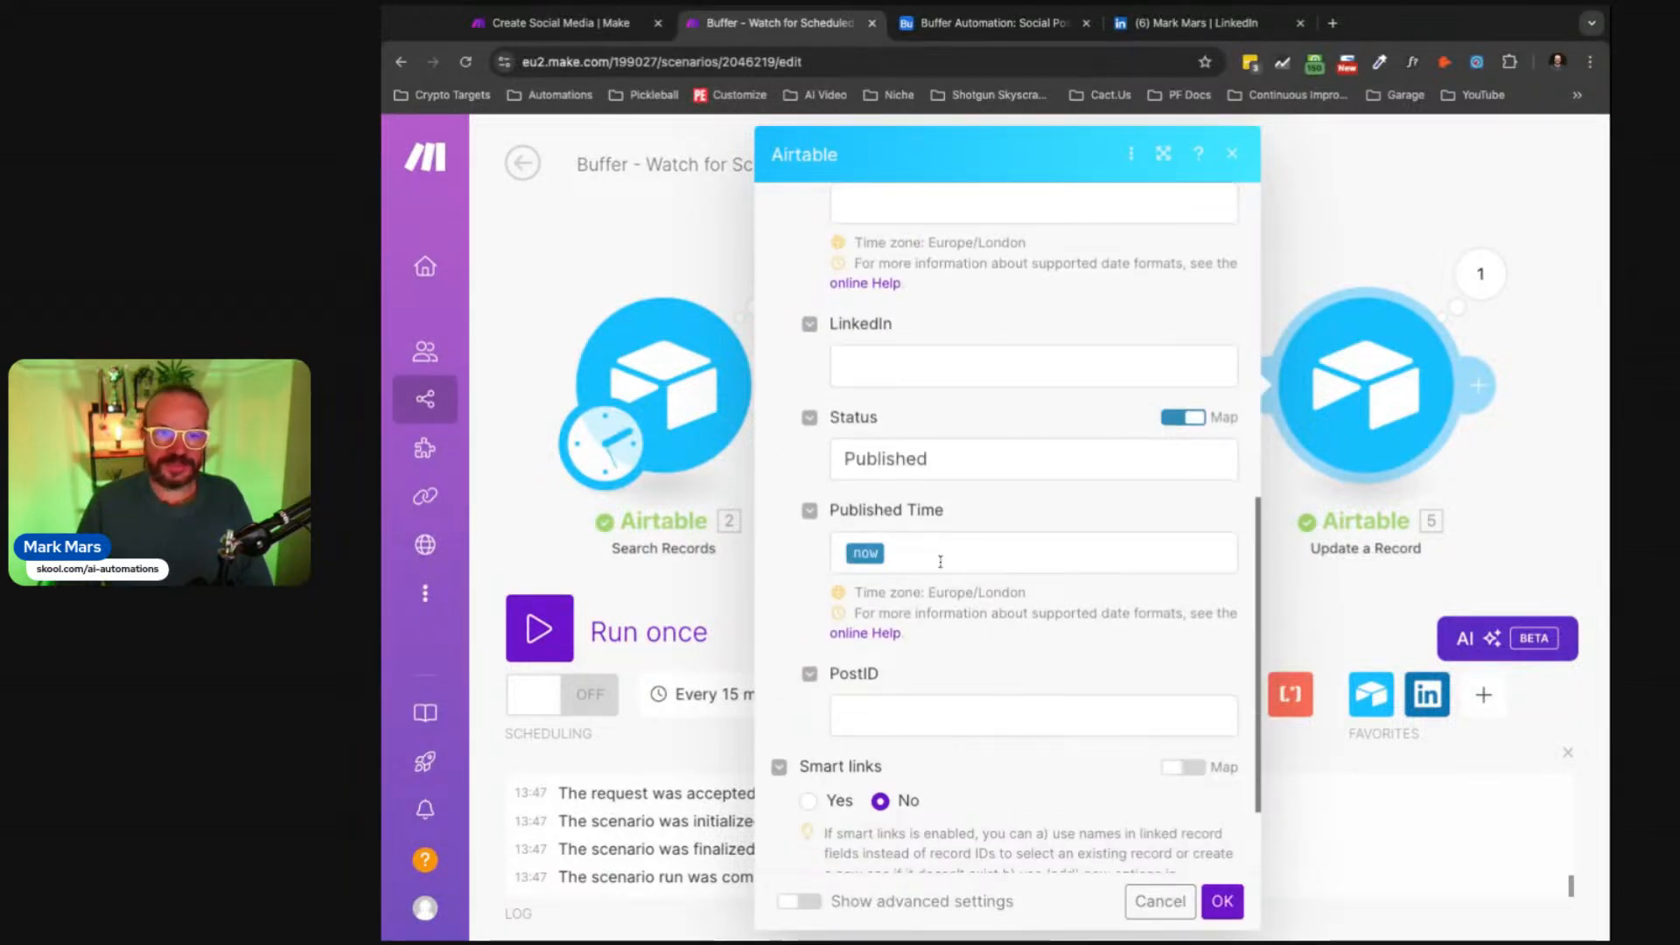
pyautogui.click(927, 558)
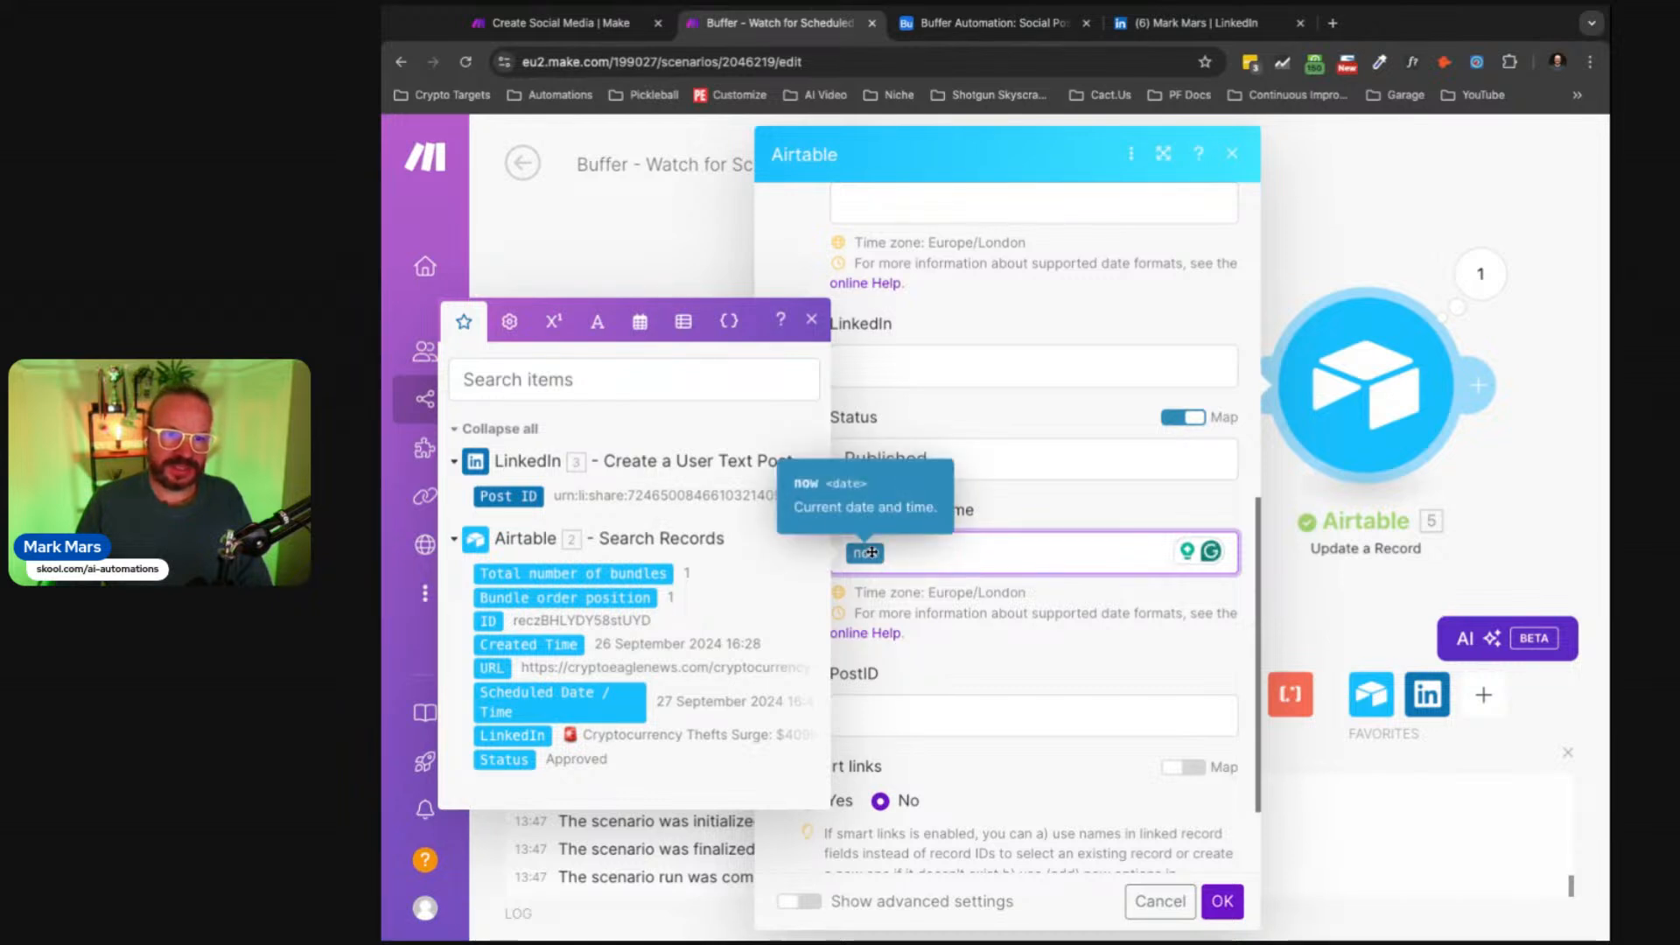
pyautogui.click(650, 337)
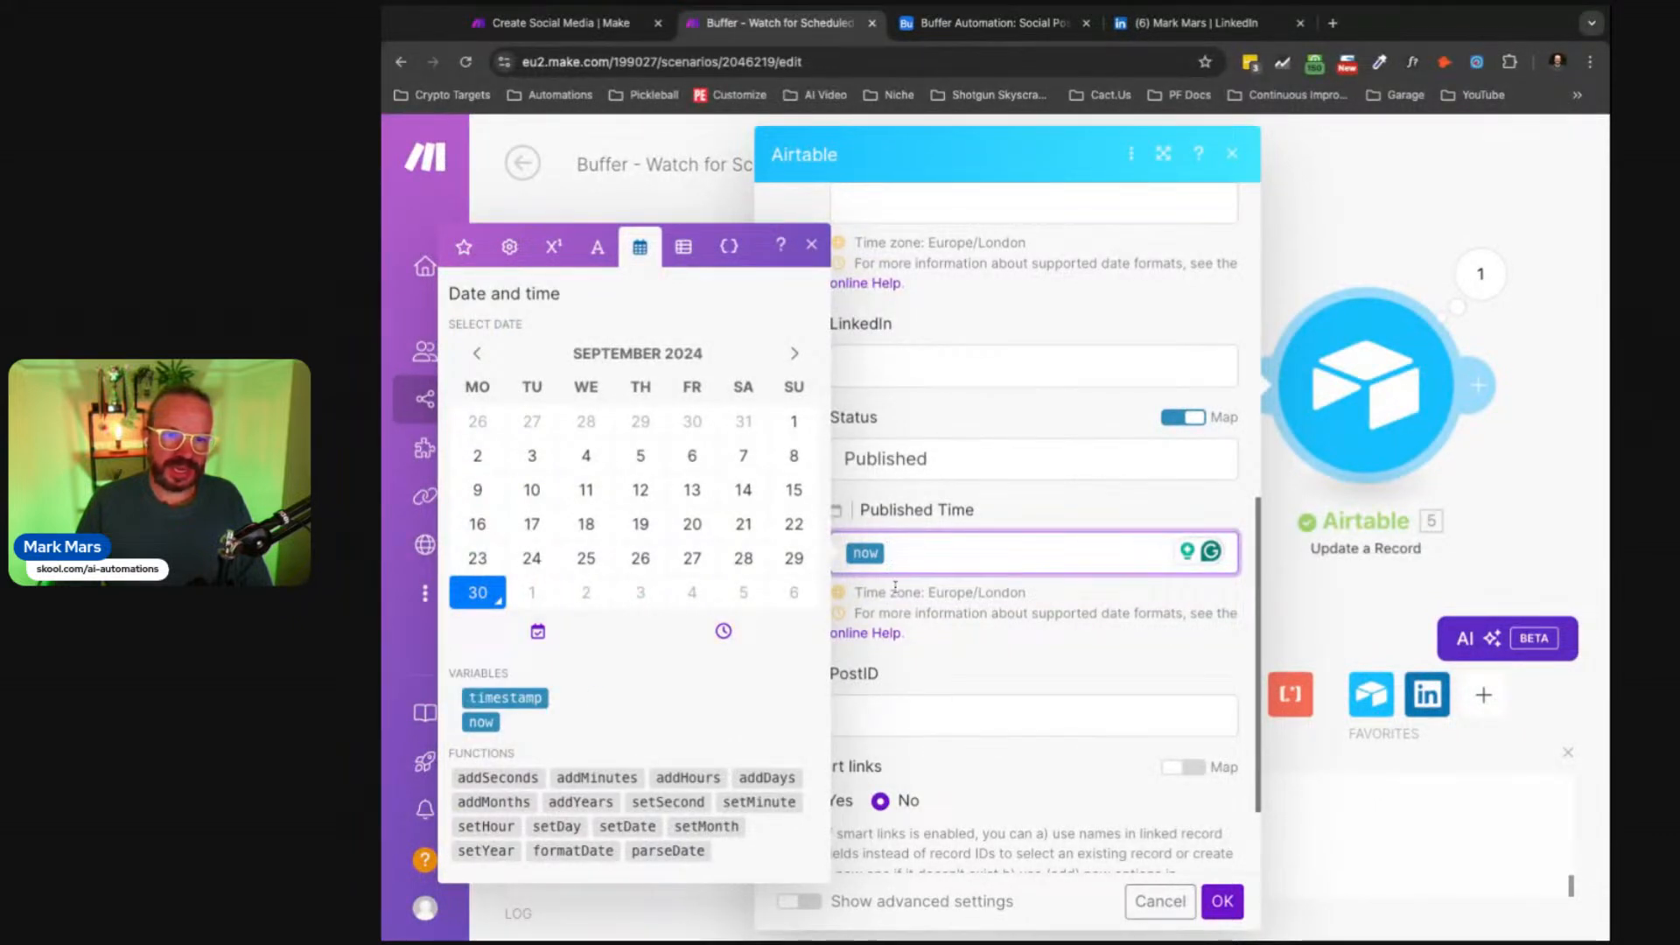
pyautogui.click(983, 652)
pyautogui.scroll(-3, 962, 634)
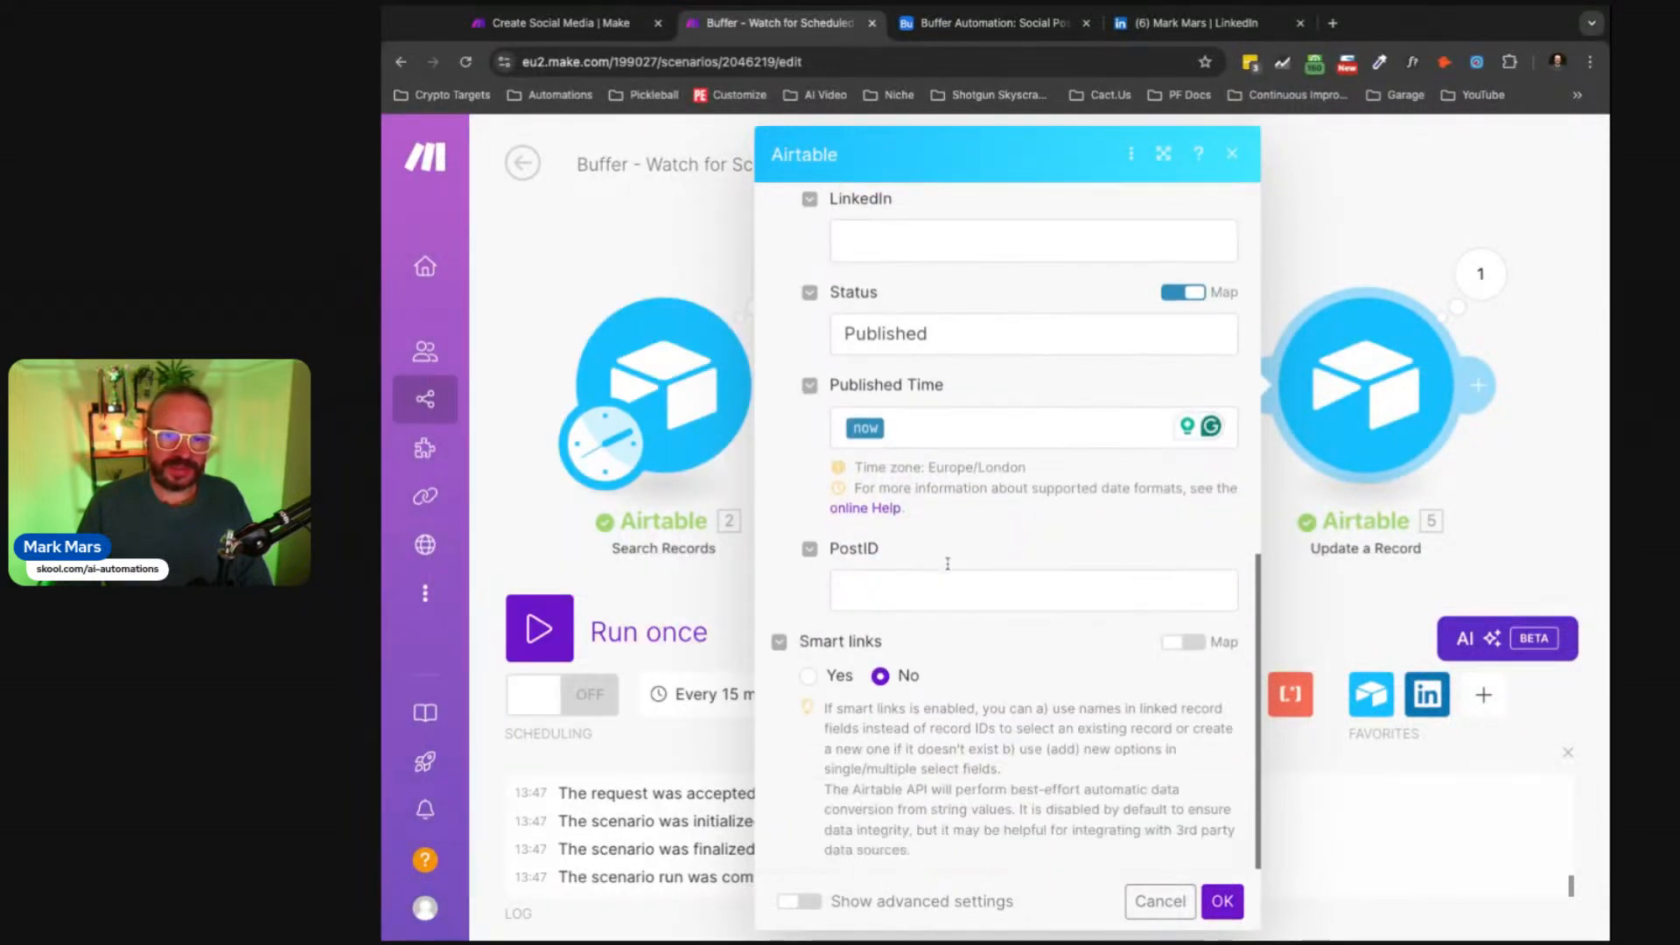
pyautogui.scroll(10, 963, 631)
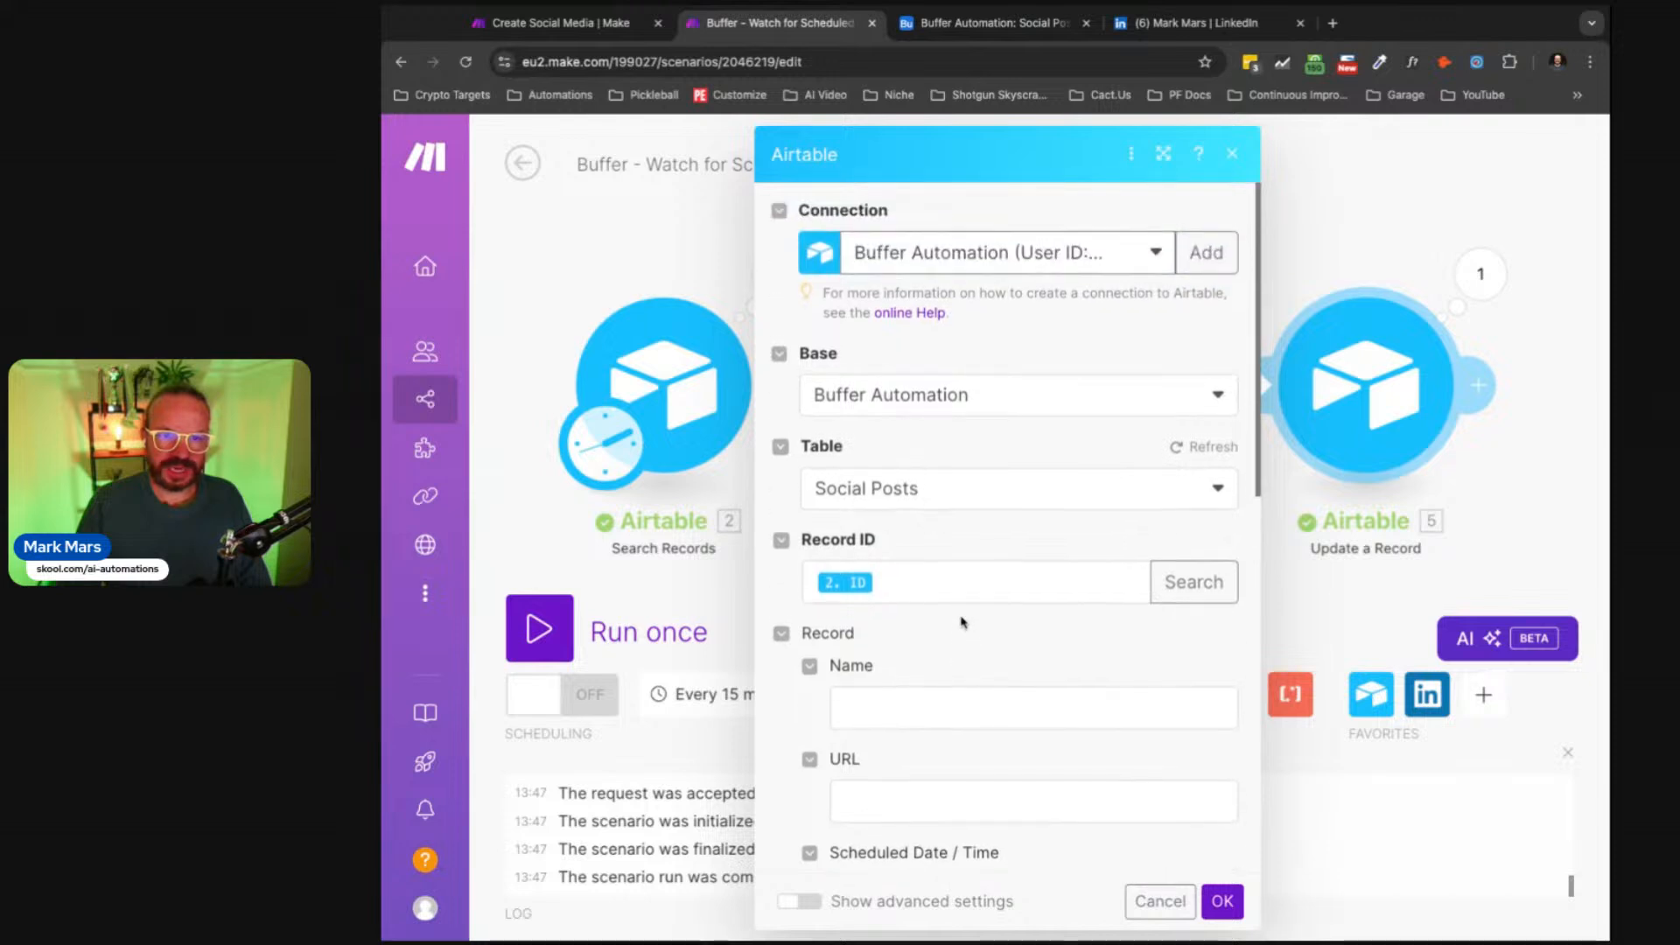
pyautogui.click(1177, 901)
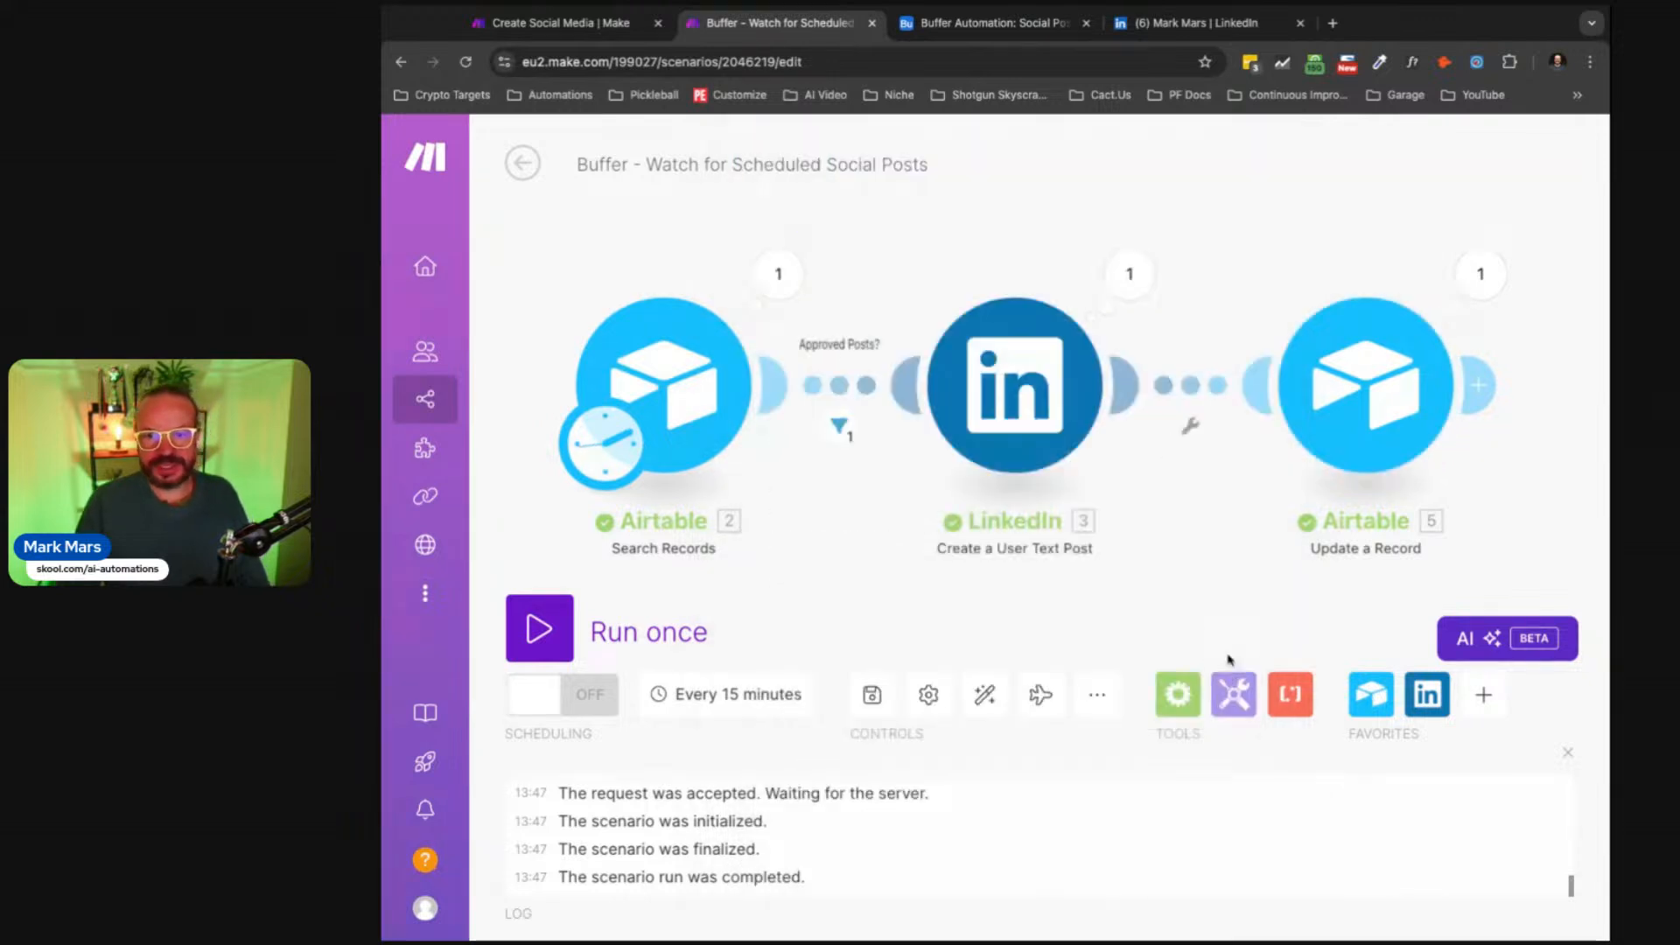
# Step: Switch to Airtable, set the Status of the "Crypto Thefts Surge in Q3: $409 Million Stolen" post to Approved, and check its Published Time column
pyautogui.hotkey('ctrl', 'Tab')
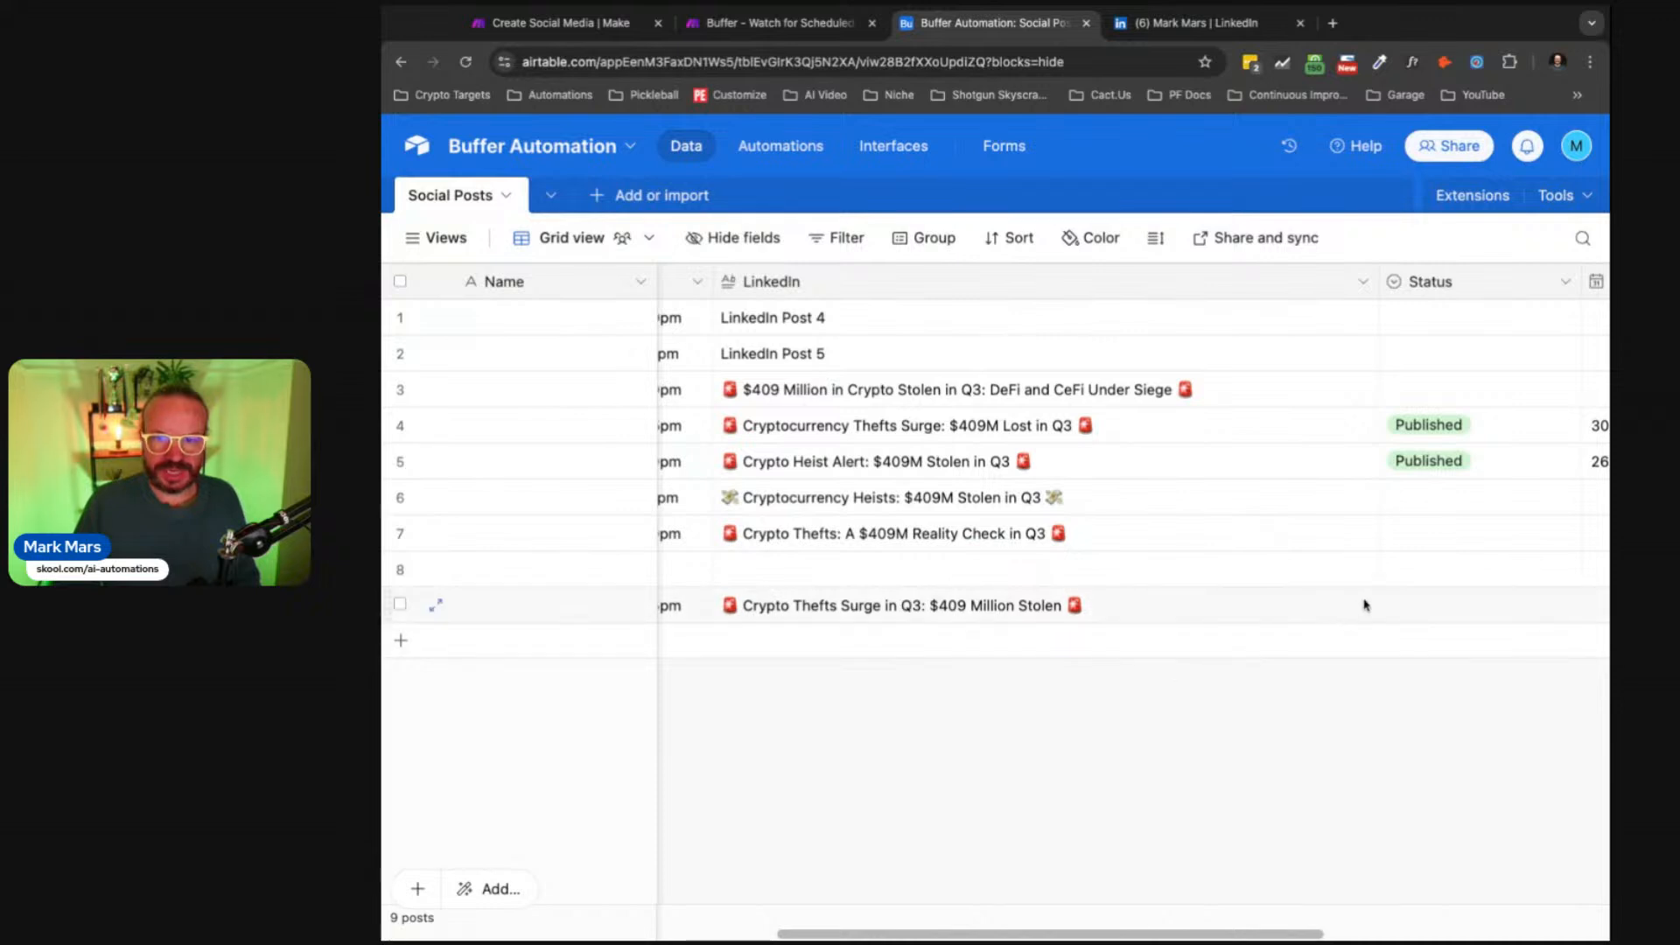
pyautogui.click(1419, 613)
pyautogui.click(1560, 613)
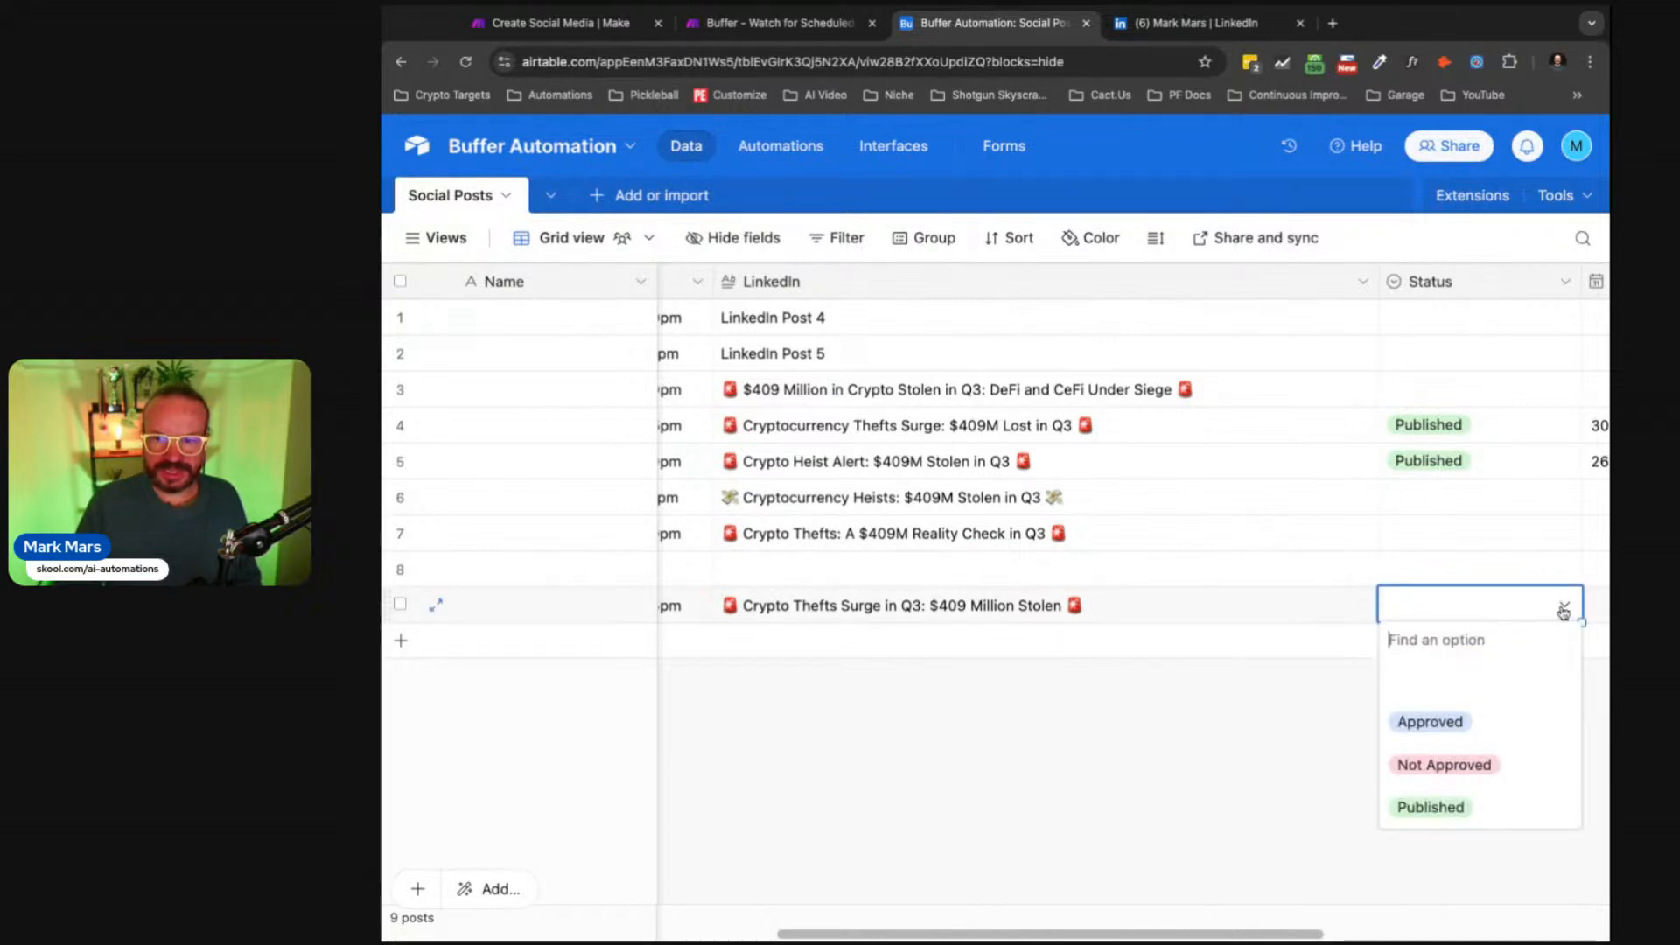
pyautogui.click(1450, 800)
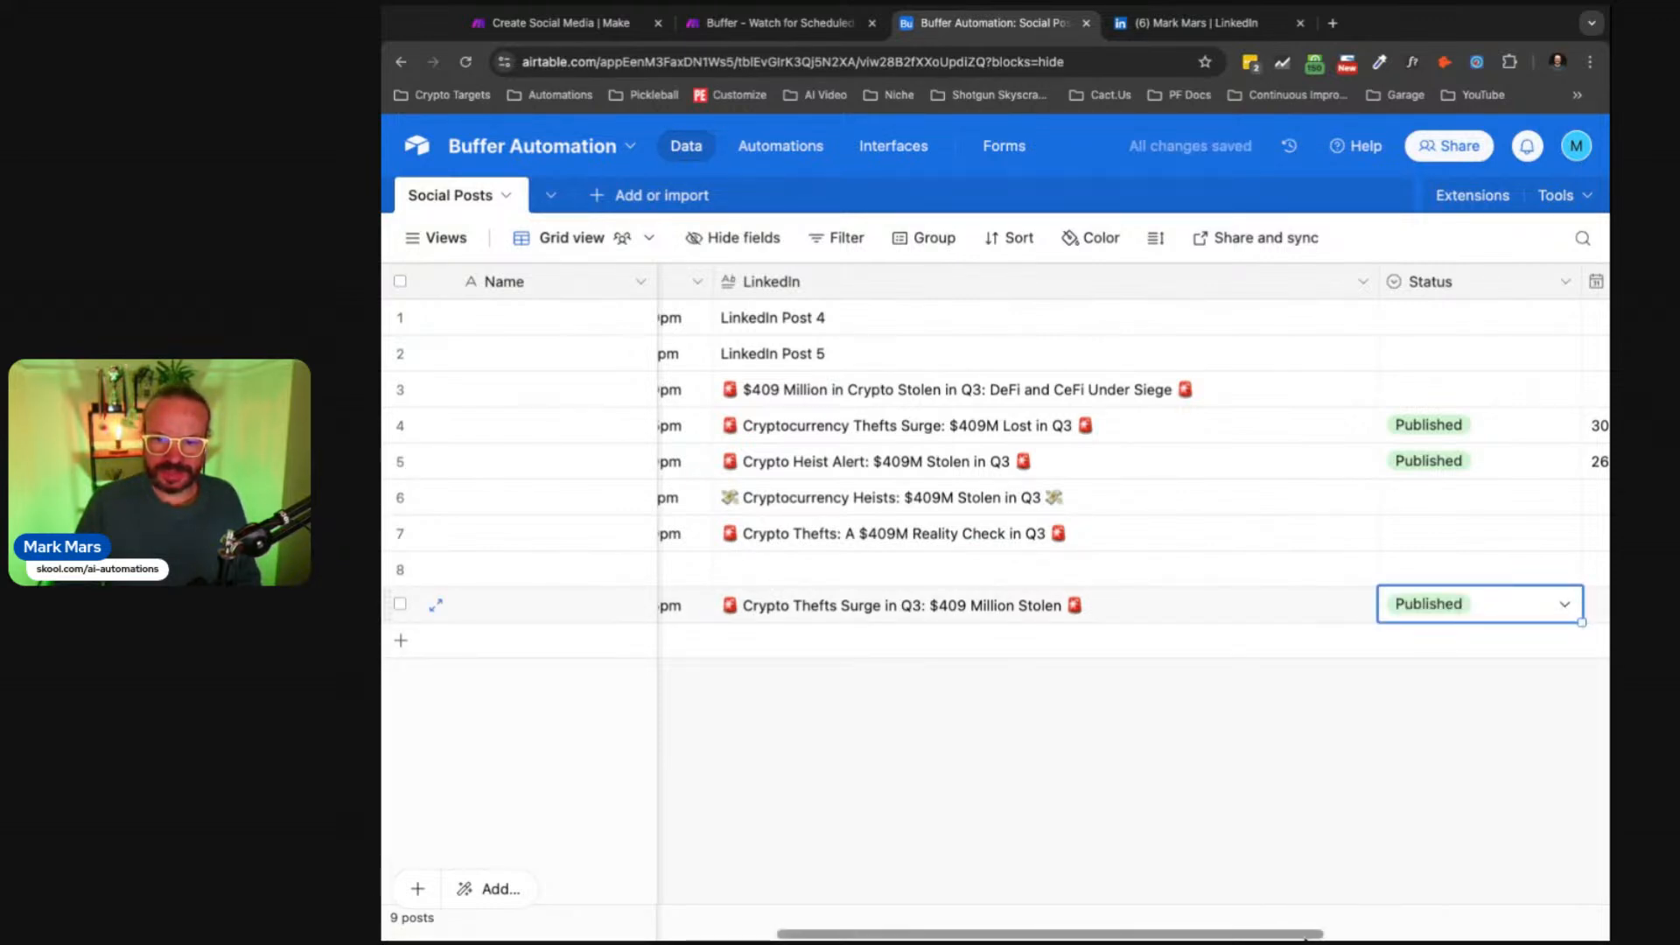
pyautogui.click(1568, 607)
pyautogui.click(1417, 720)
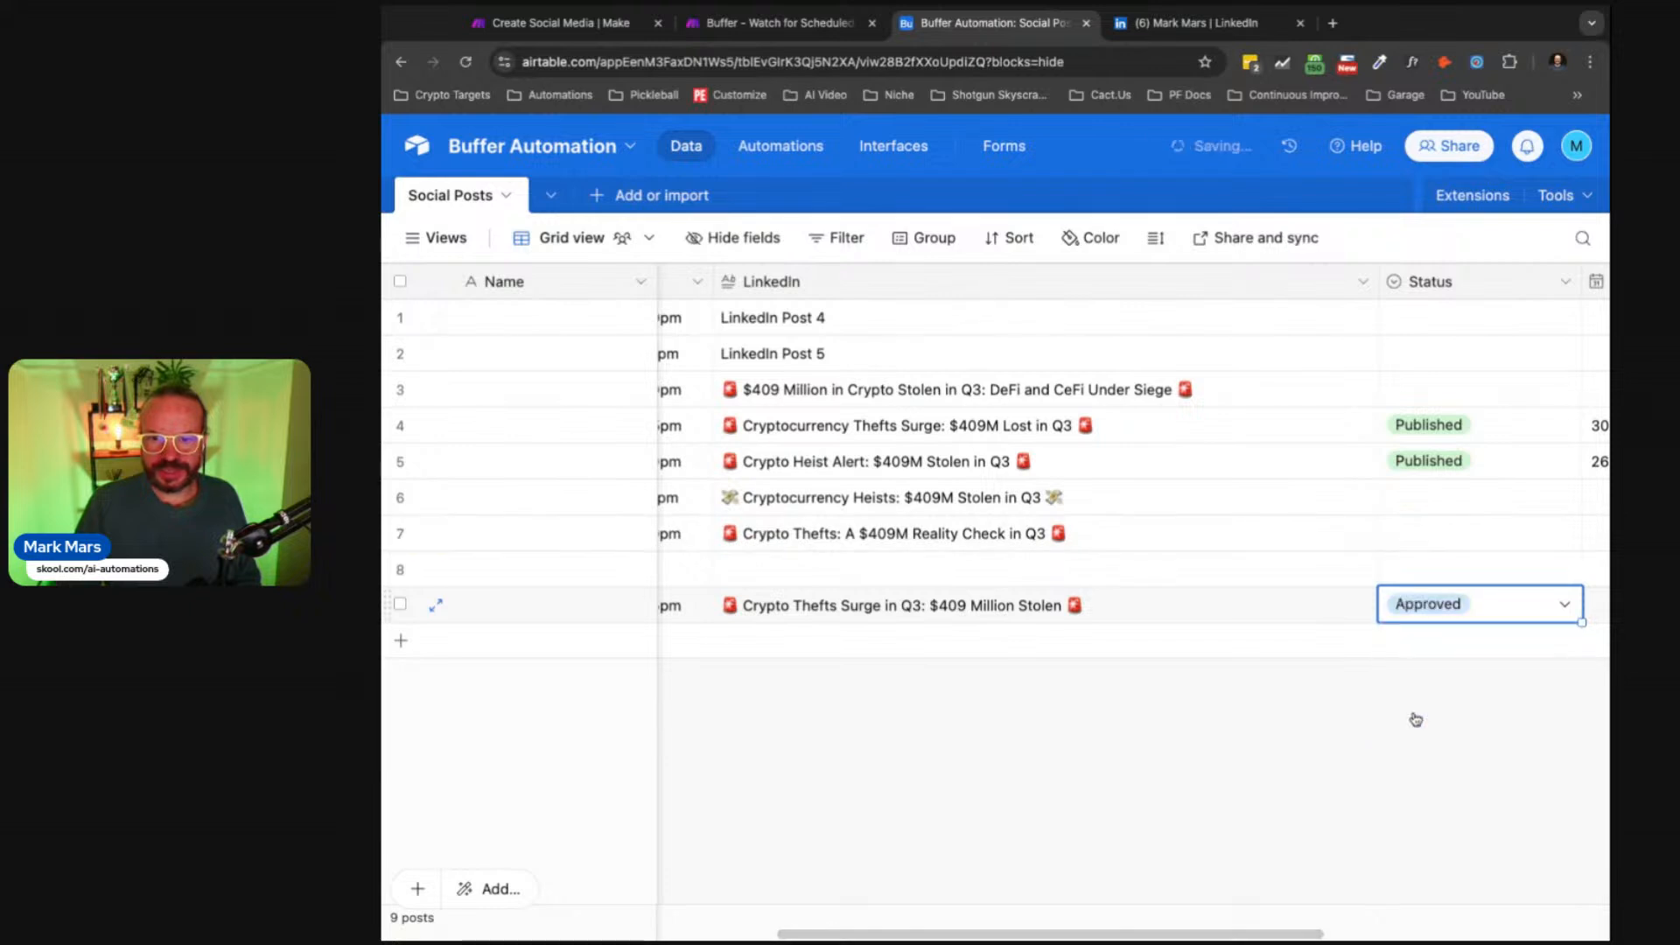
pyautogui.hscroll(5, 1137, 525)
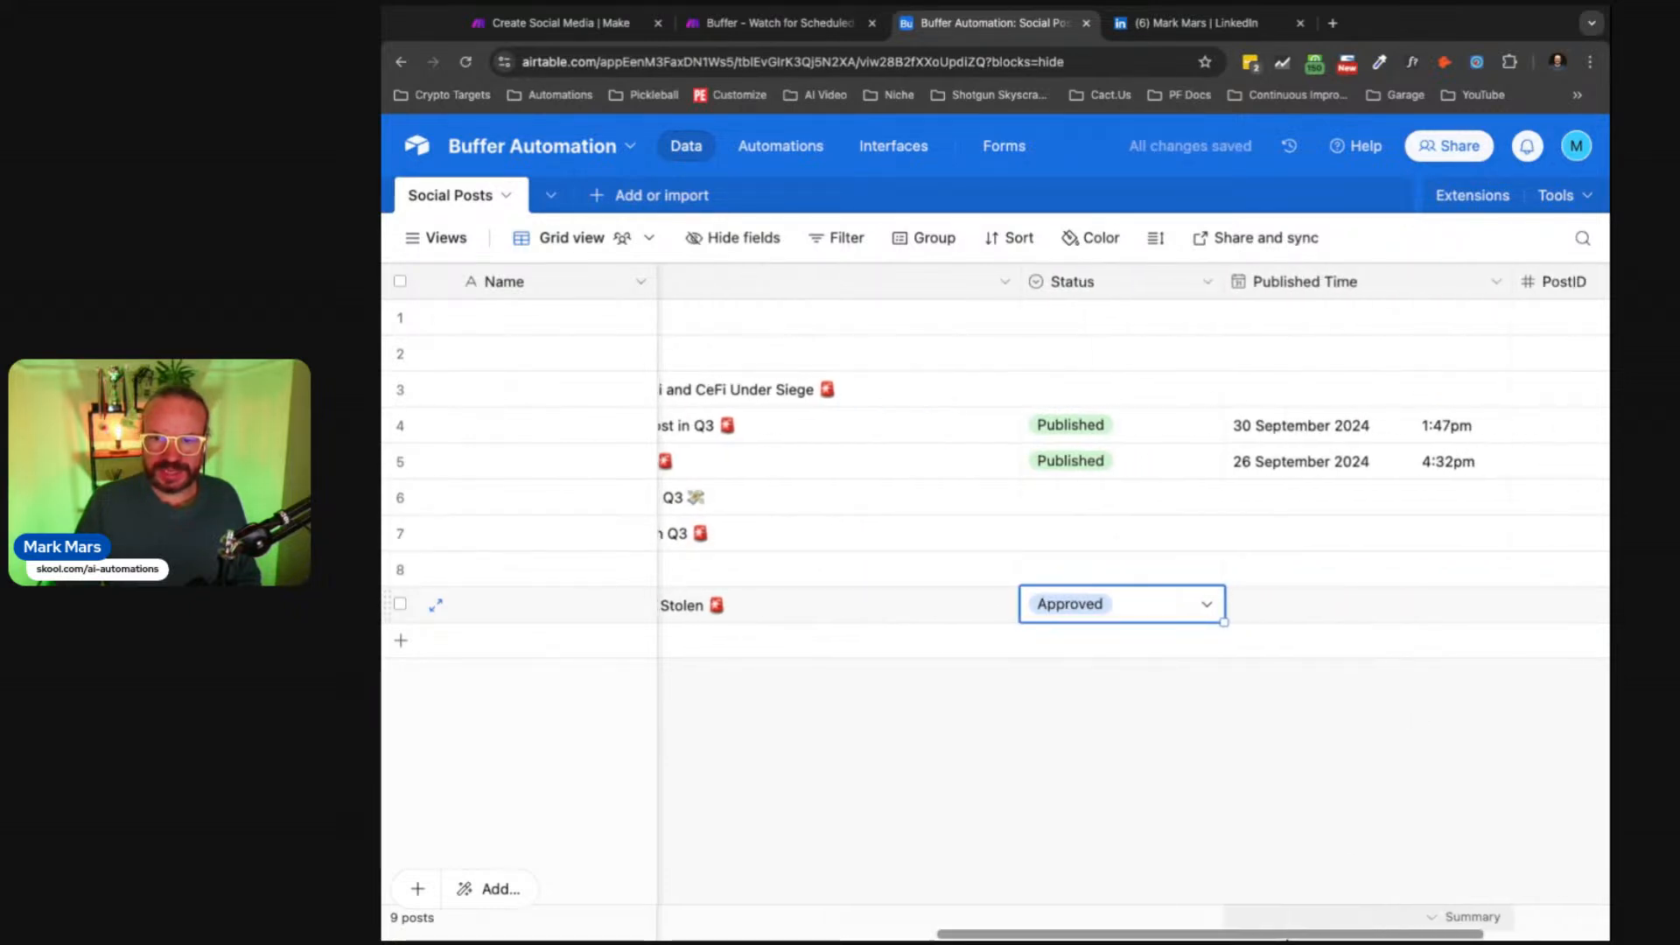
pyautogui.hscroll(-5, 1138, 525)
# Step: Return to the Buffer - Watch for Scheduled Social Posts scenario in Make, run it once, and glance at the LinkedIn module's output
pyautogui.click(803, 23)
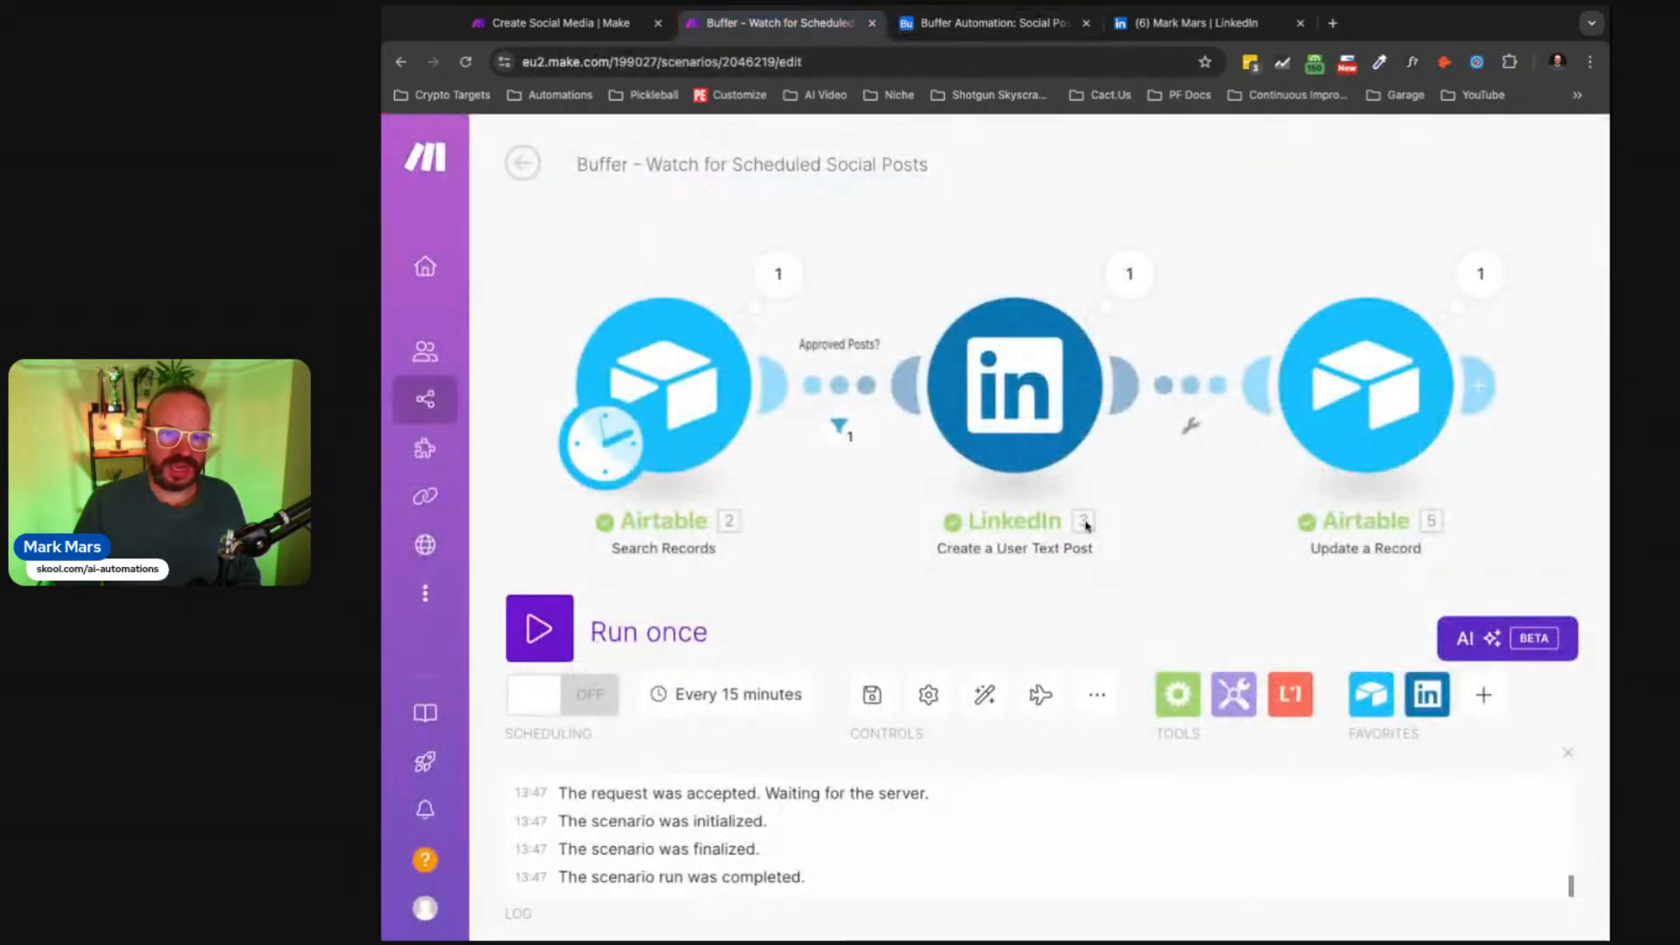
pyautogui.click(539, 628)
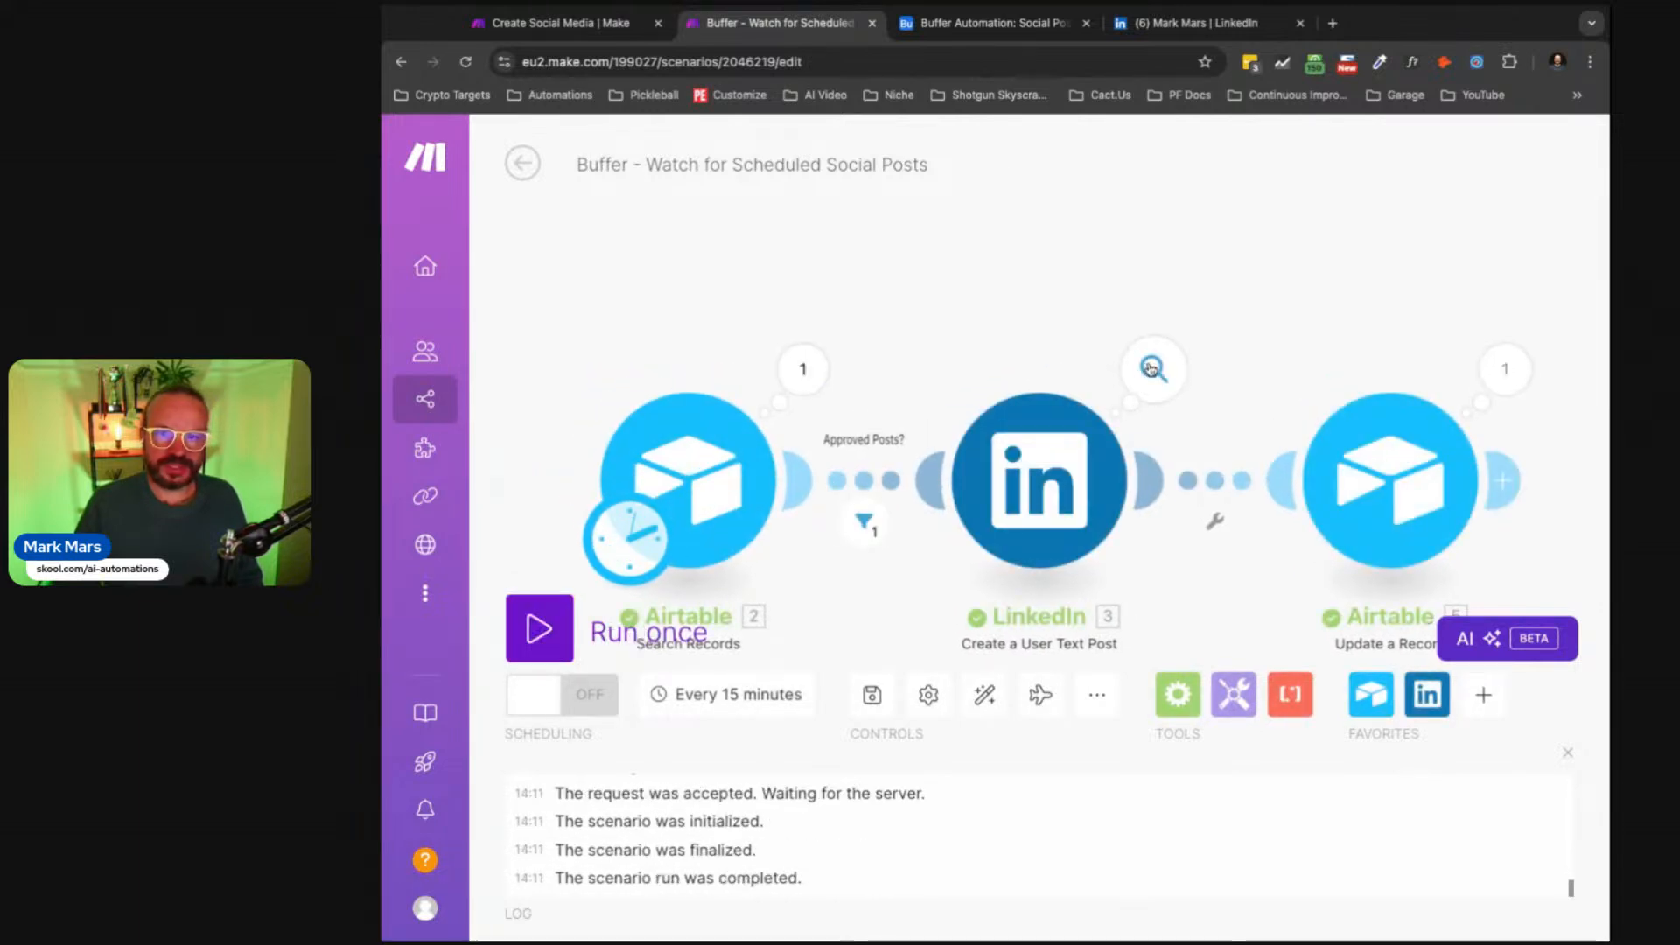
pyautogui.click(1152, 368)
pyautogui.click(1041, 169)
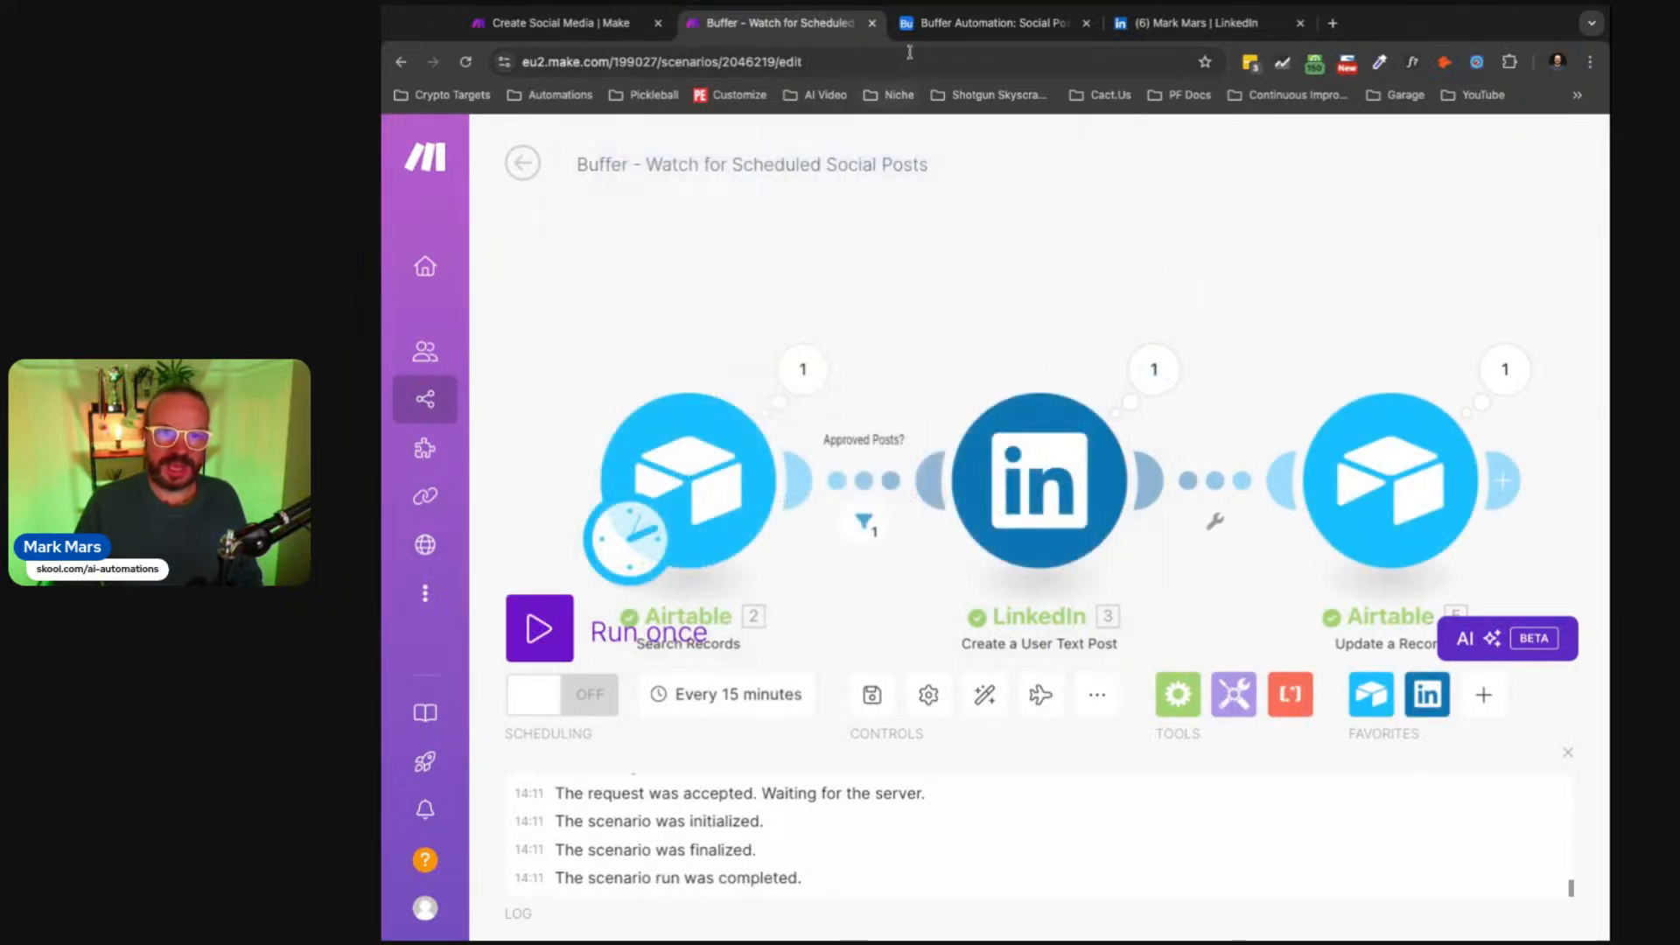
# Step: Check the row 9 post's Status in Airtable, and open the new crypto thefts post from the LinkedIn profile's activity
pyautogui.click(958, 24)
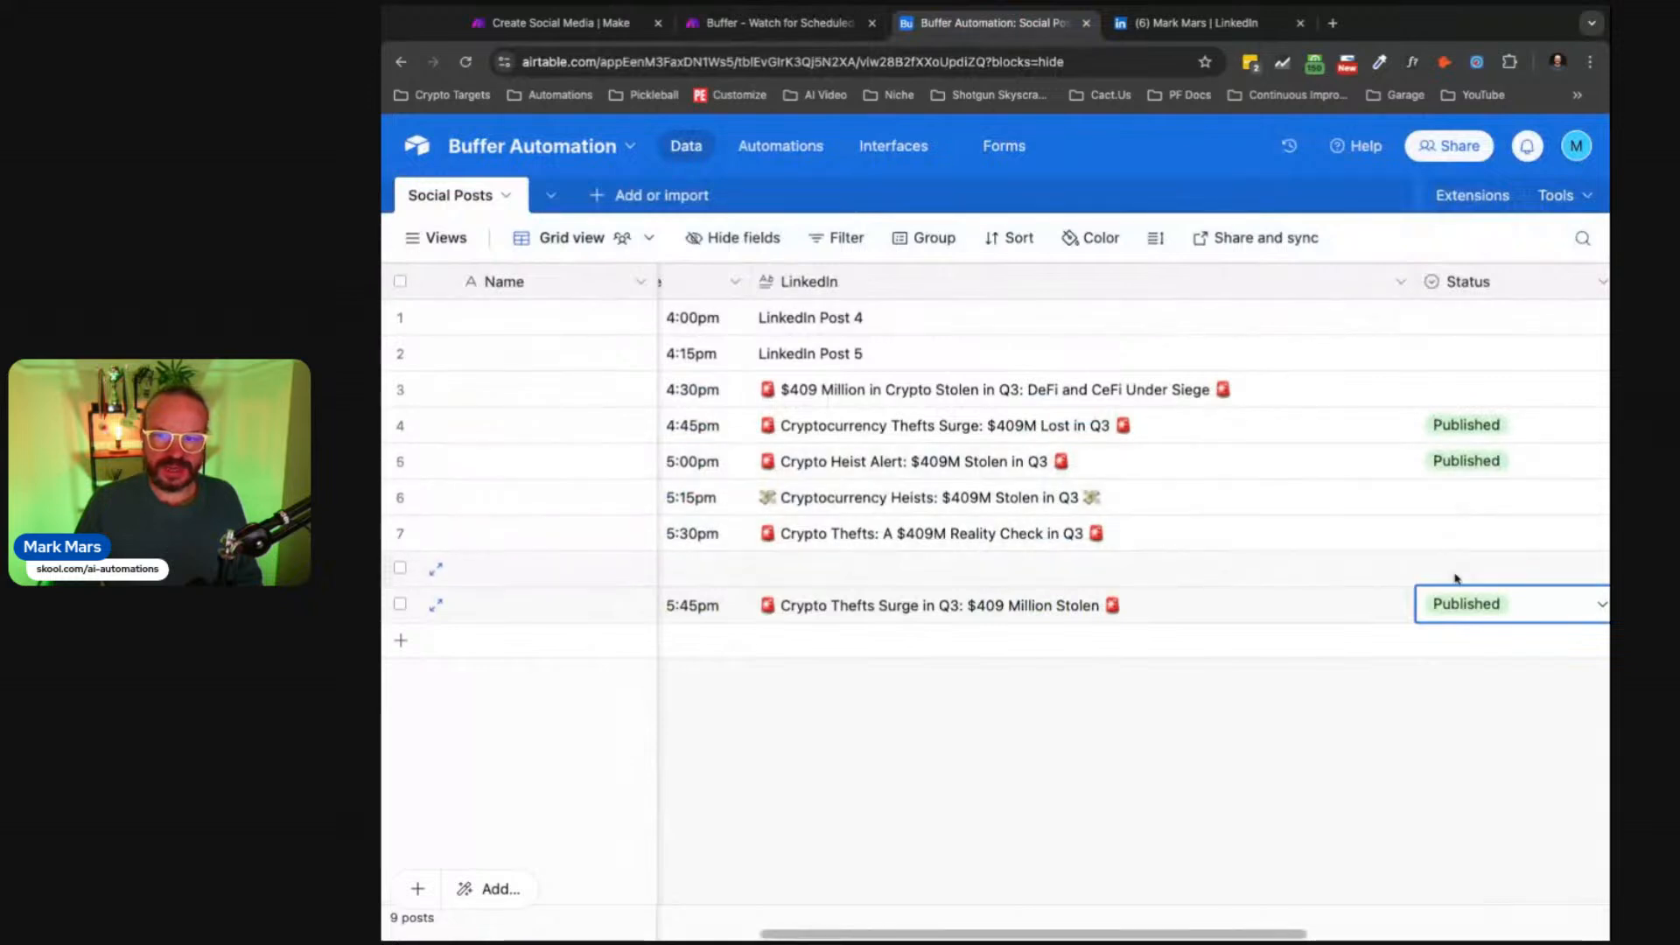
pyautogui.click(1492, 642)
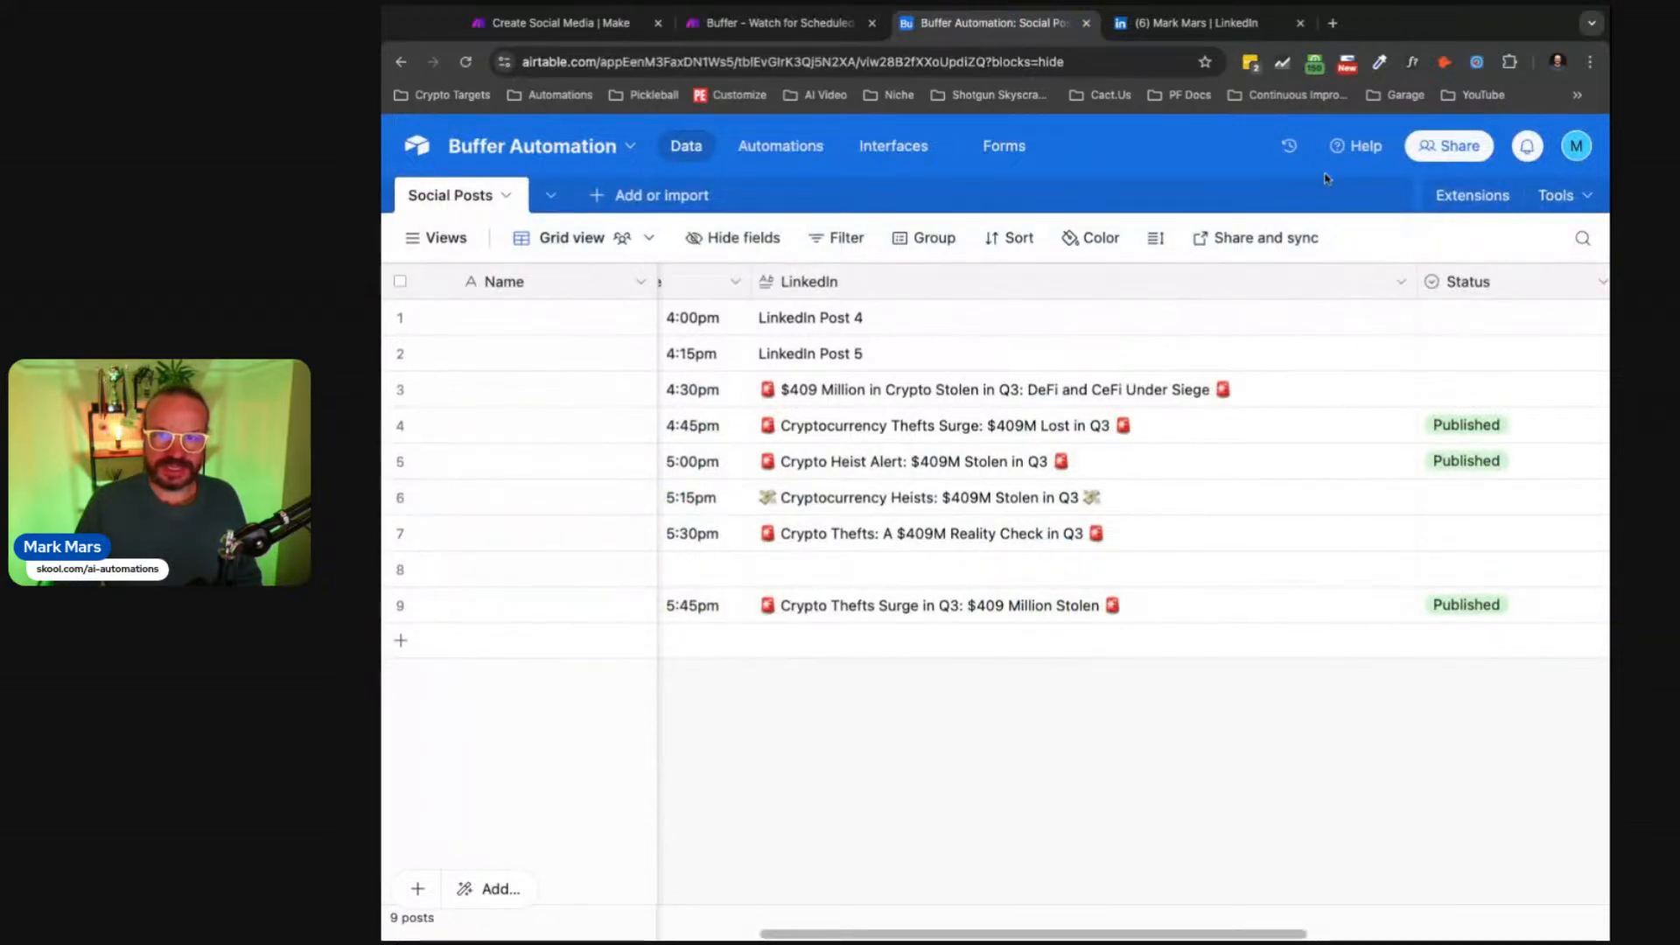
pyautogui.click(1199, 23)
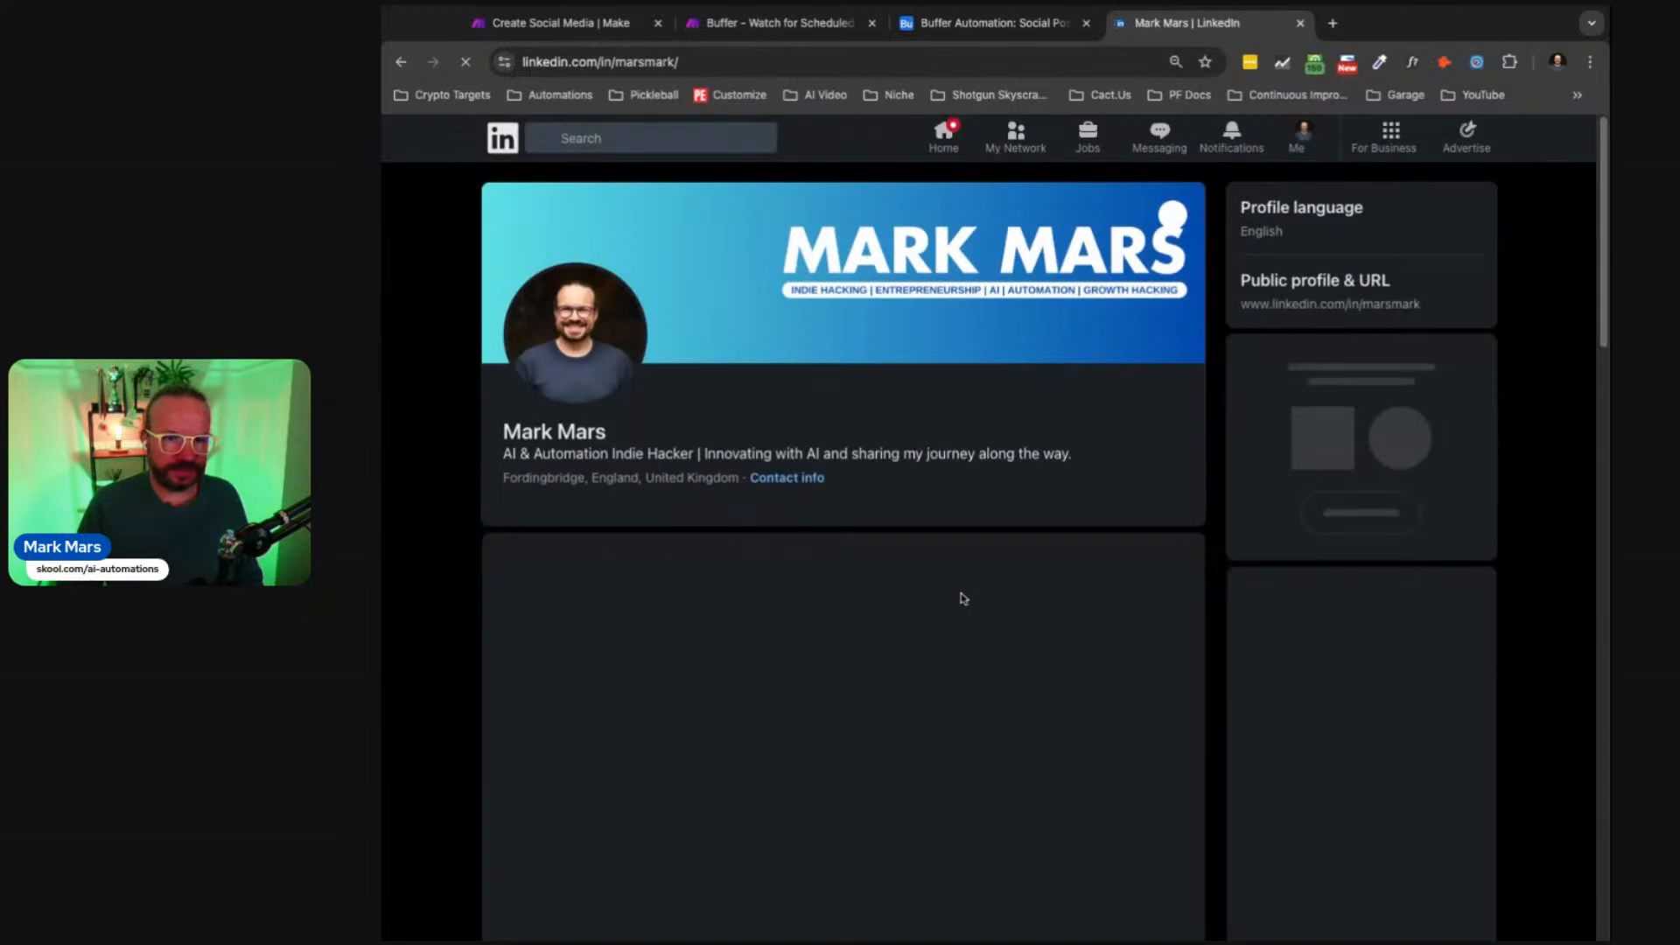
pyautogui.scroll(-6, 1057, 639)
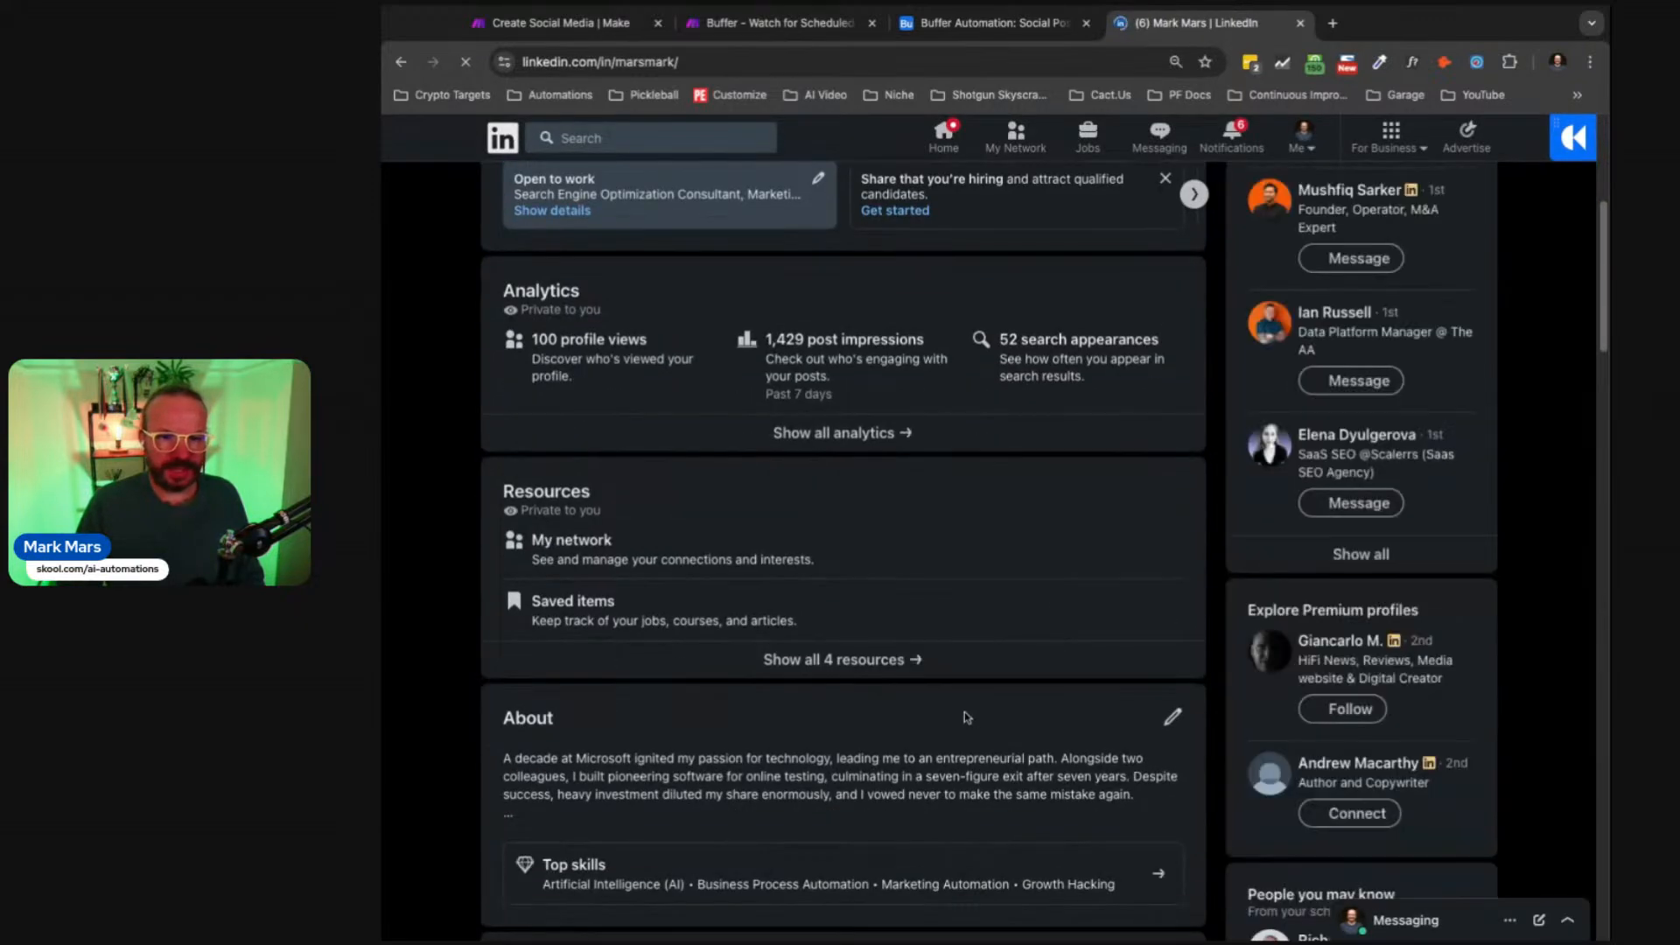
pyautogui.scroll(-15, 964, 712)
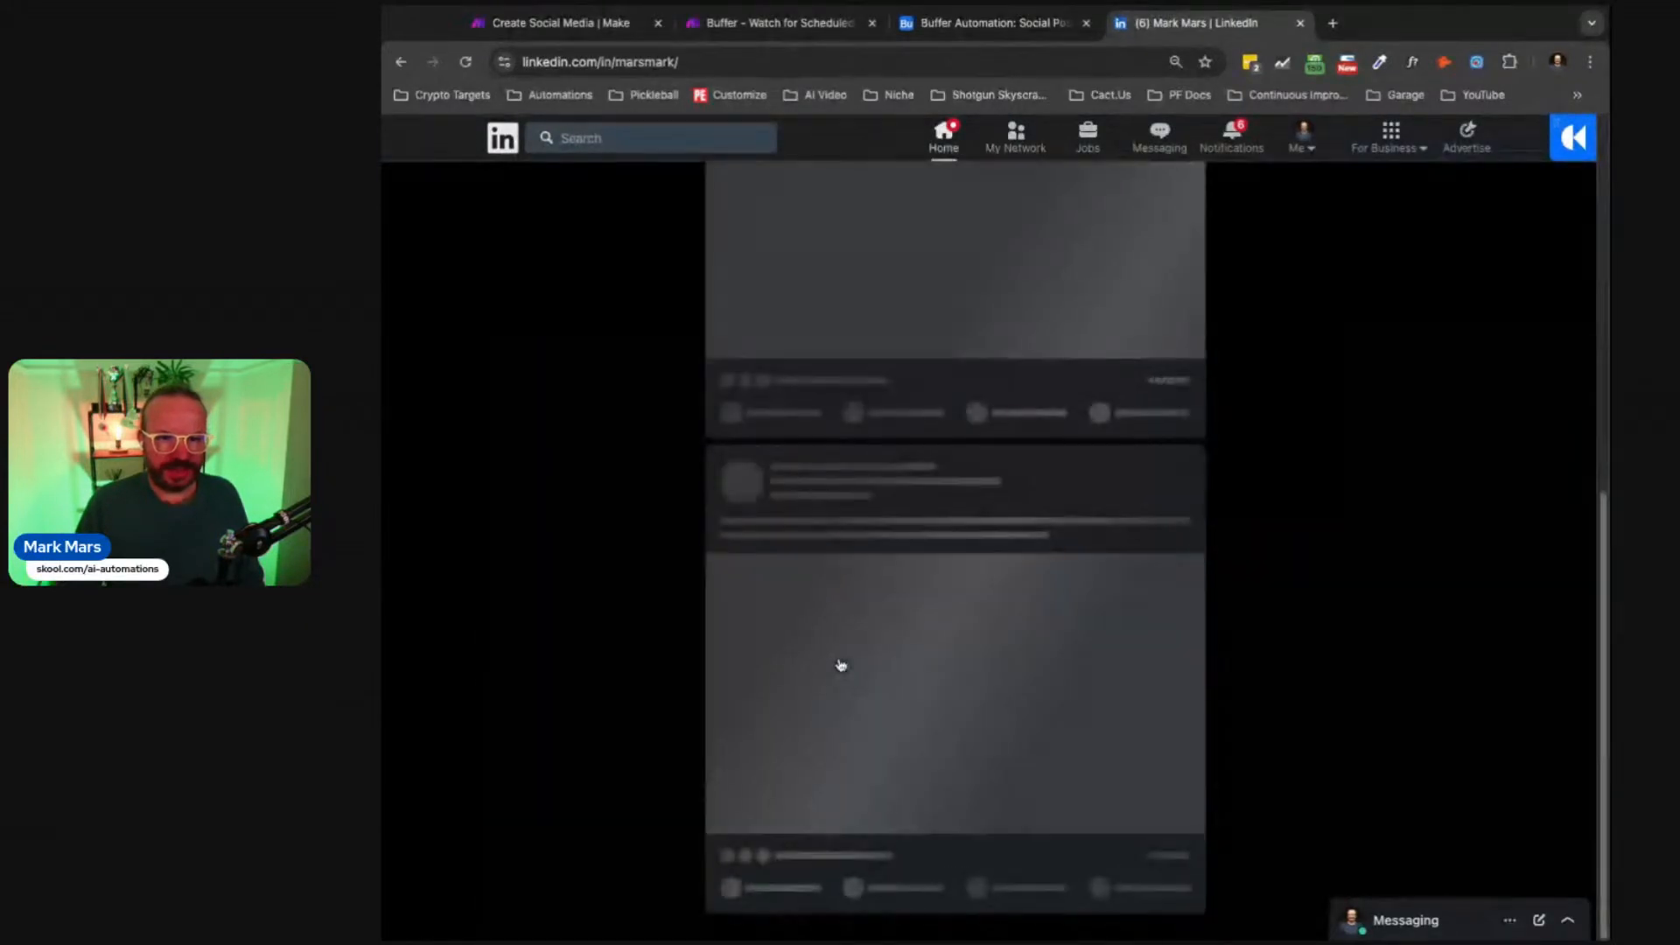
pyautogui.click(841, 665)
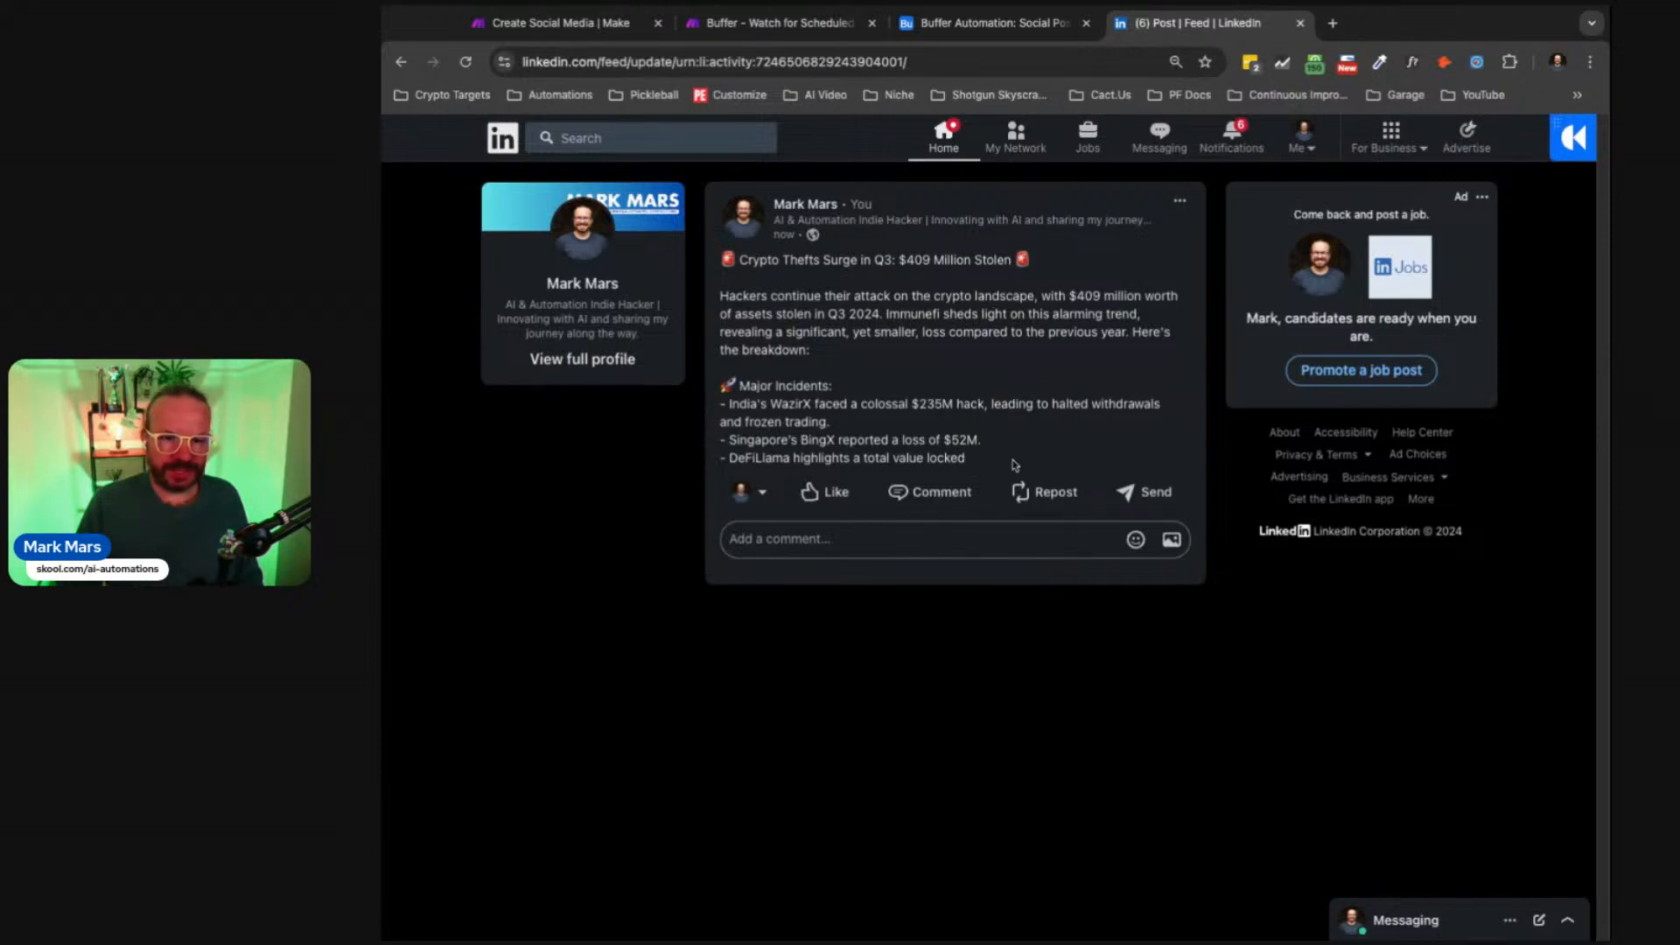
# Step: Check the published "Crypto Thefts Surge in Q3: $409 Million Stolen" post's text on LinkedIn, especially where it ends
pyautogui.moveTo(1007, 462); pyautogui.dragTo(724, 257)
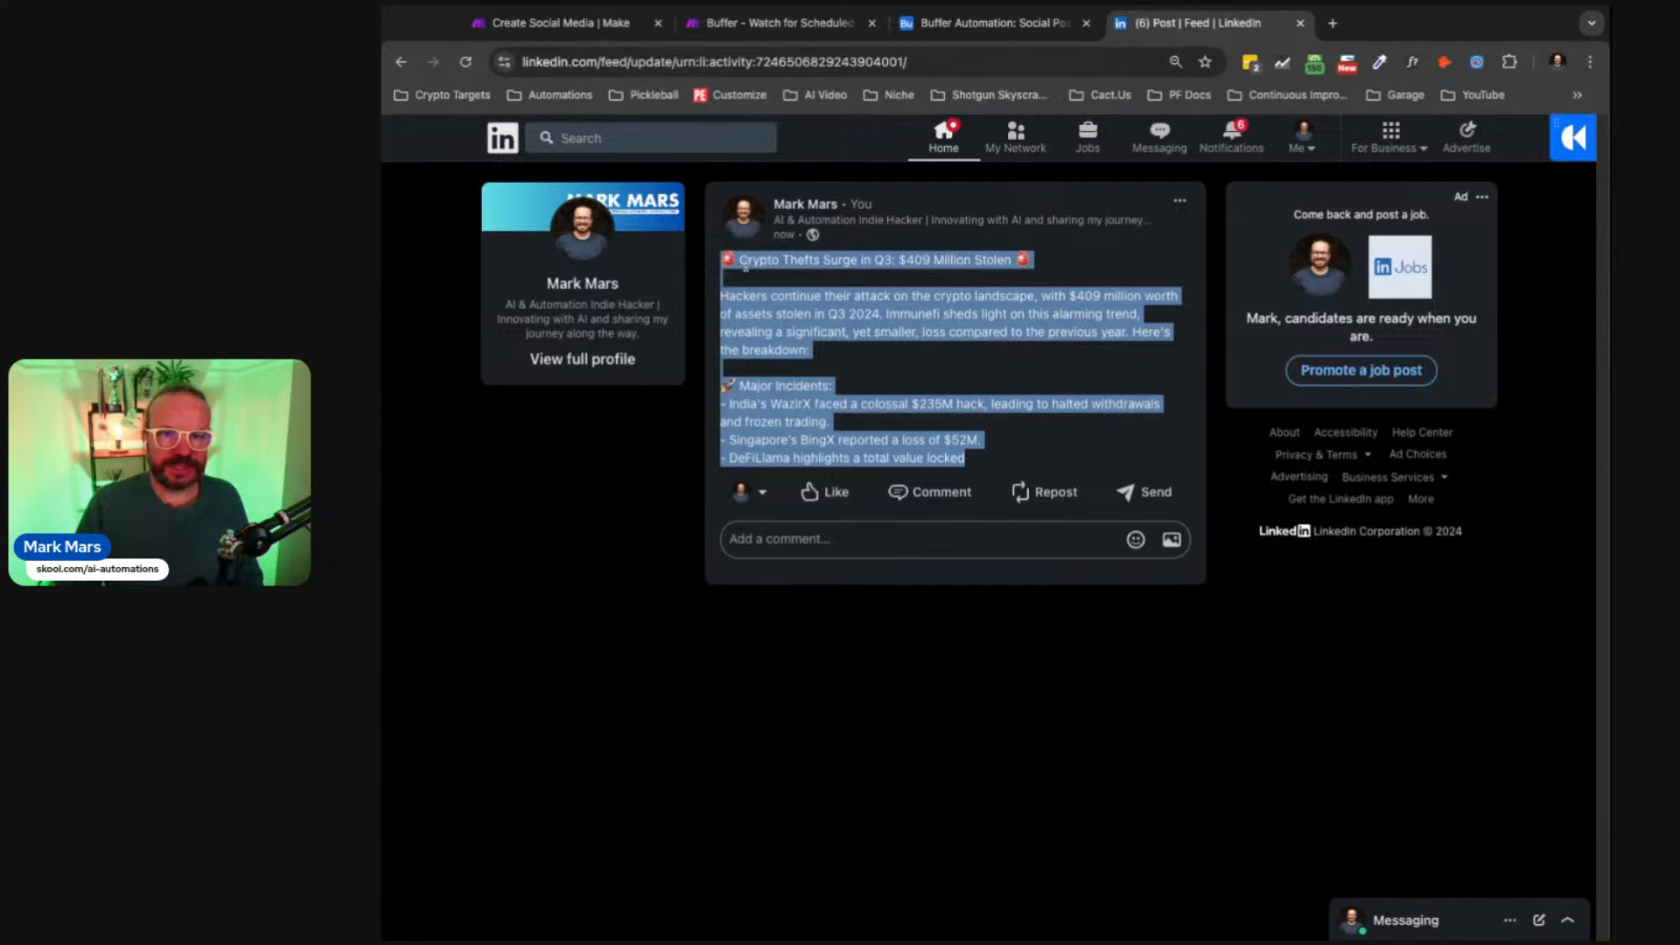
pyautogui.click(864, 308)
pyautogui.moveTo(988, 467); pyautogui.dragTo(962, 403)
pyautogui.click(984, 418)
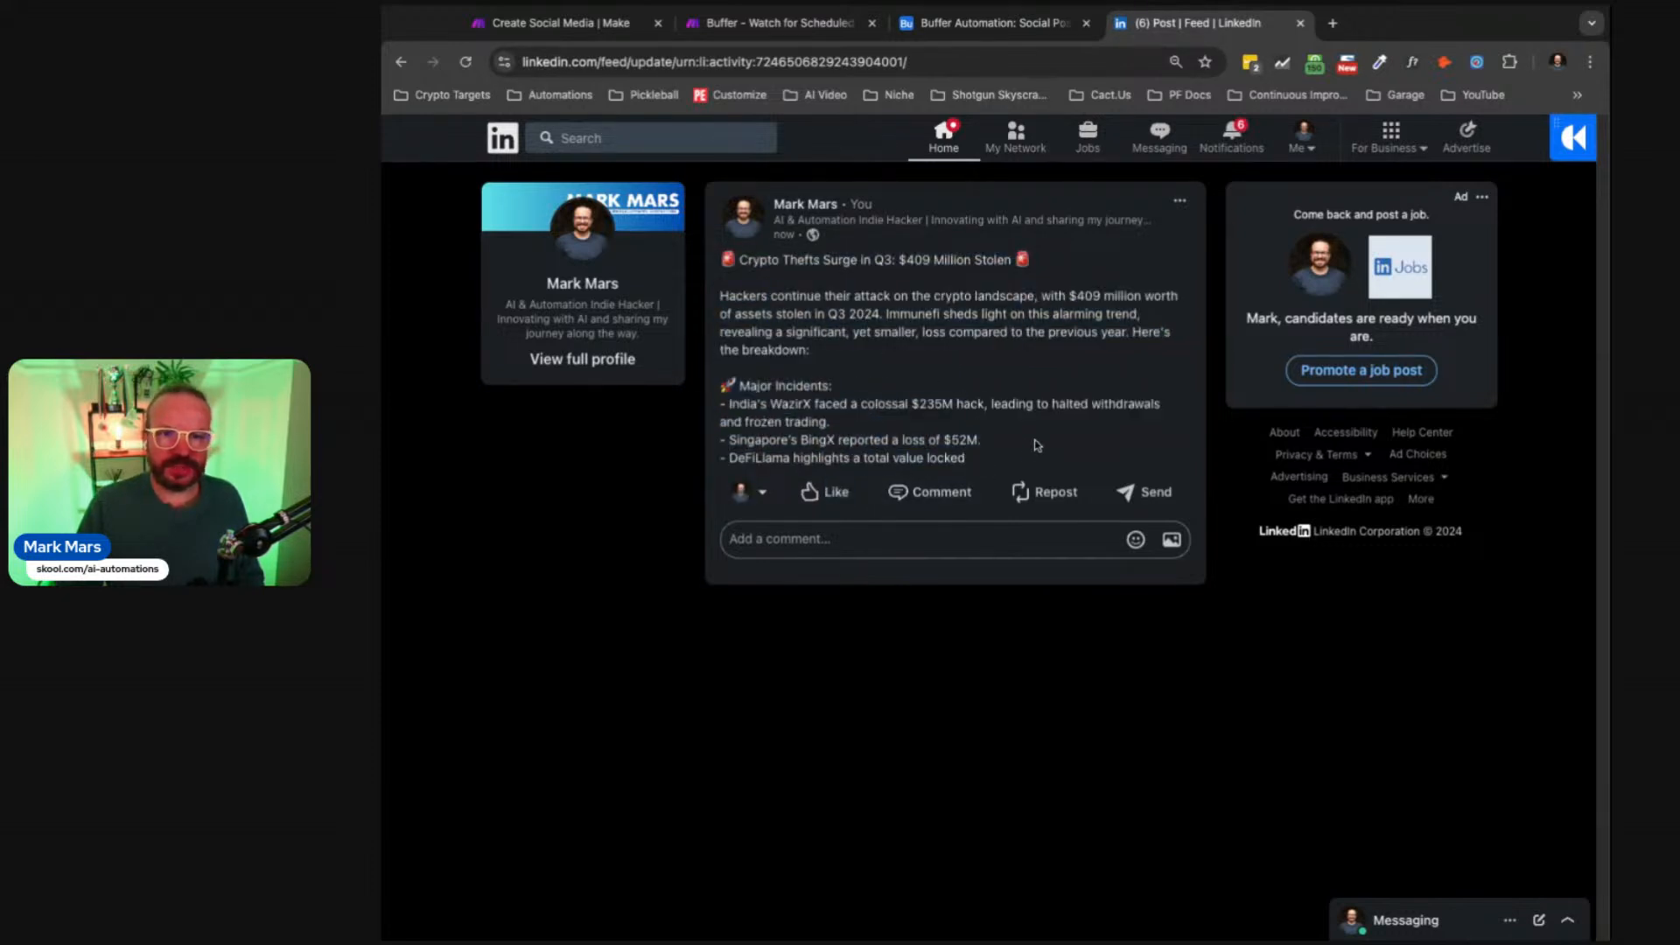
pyautogui.click(1189, 204)
pyautogui.click(805, 331)
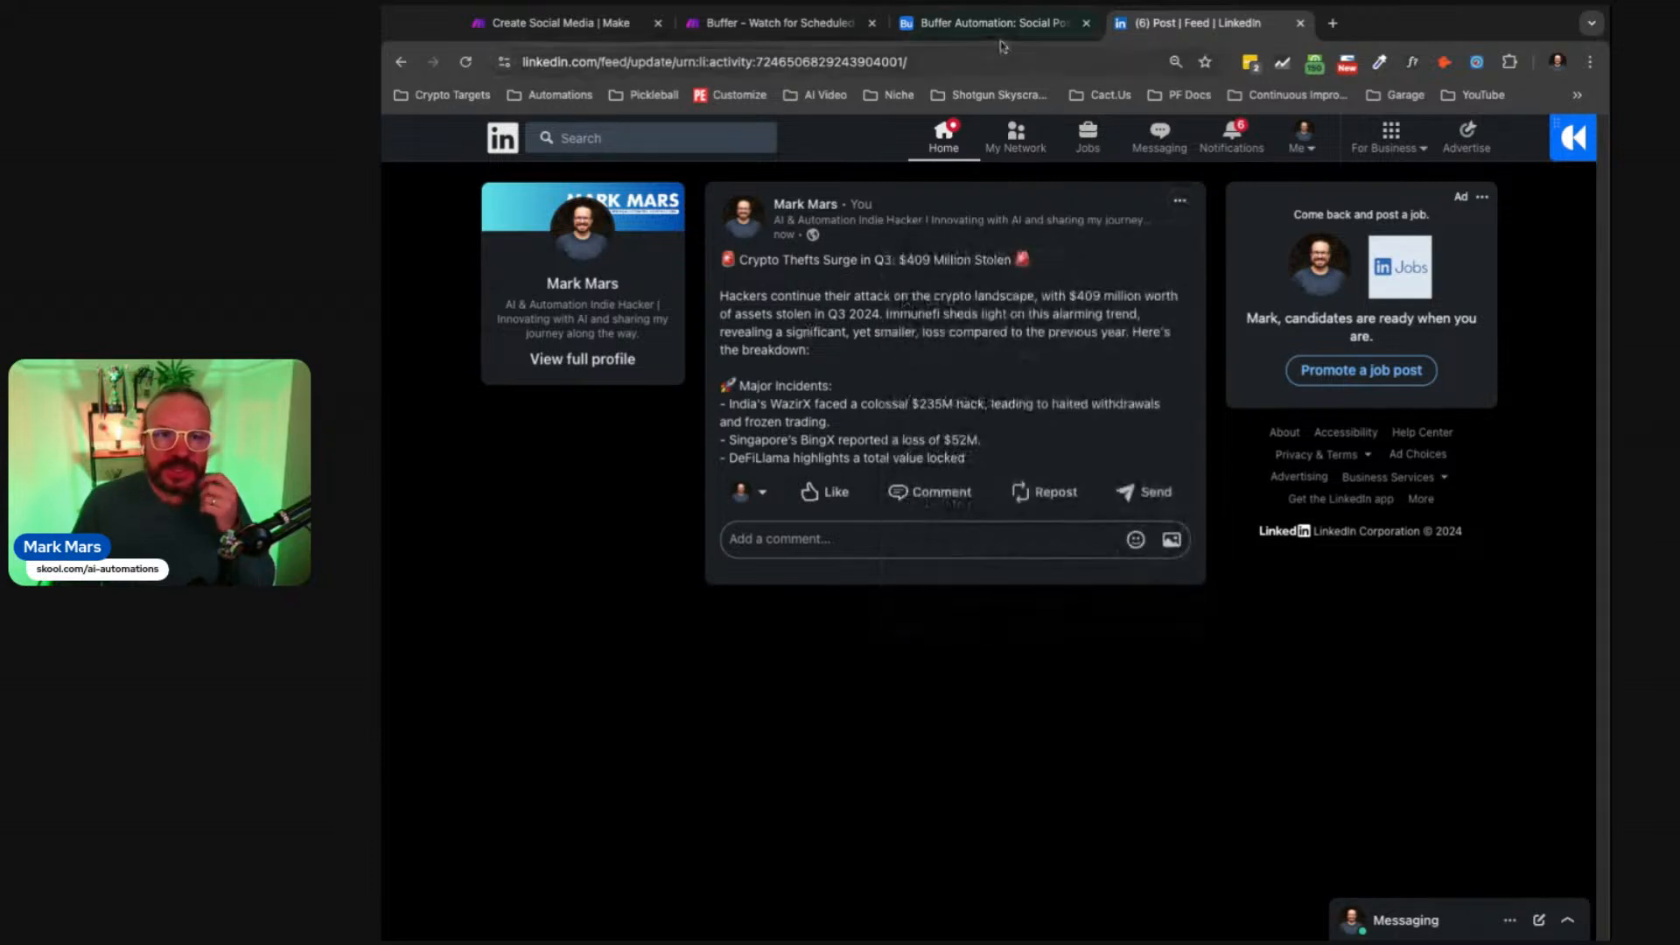
# Step: Switch to Airtable and examine the row 9 post's full LinkedIn text around "(TVL)", where the published version cuts off
pyautogui.click(998, 26)
pyautogui.click(1286, 604)
pyautogui.click(1336, 617)
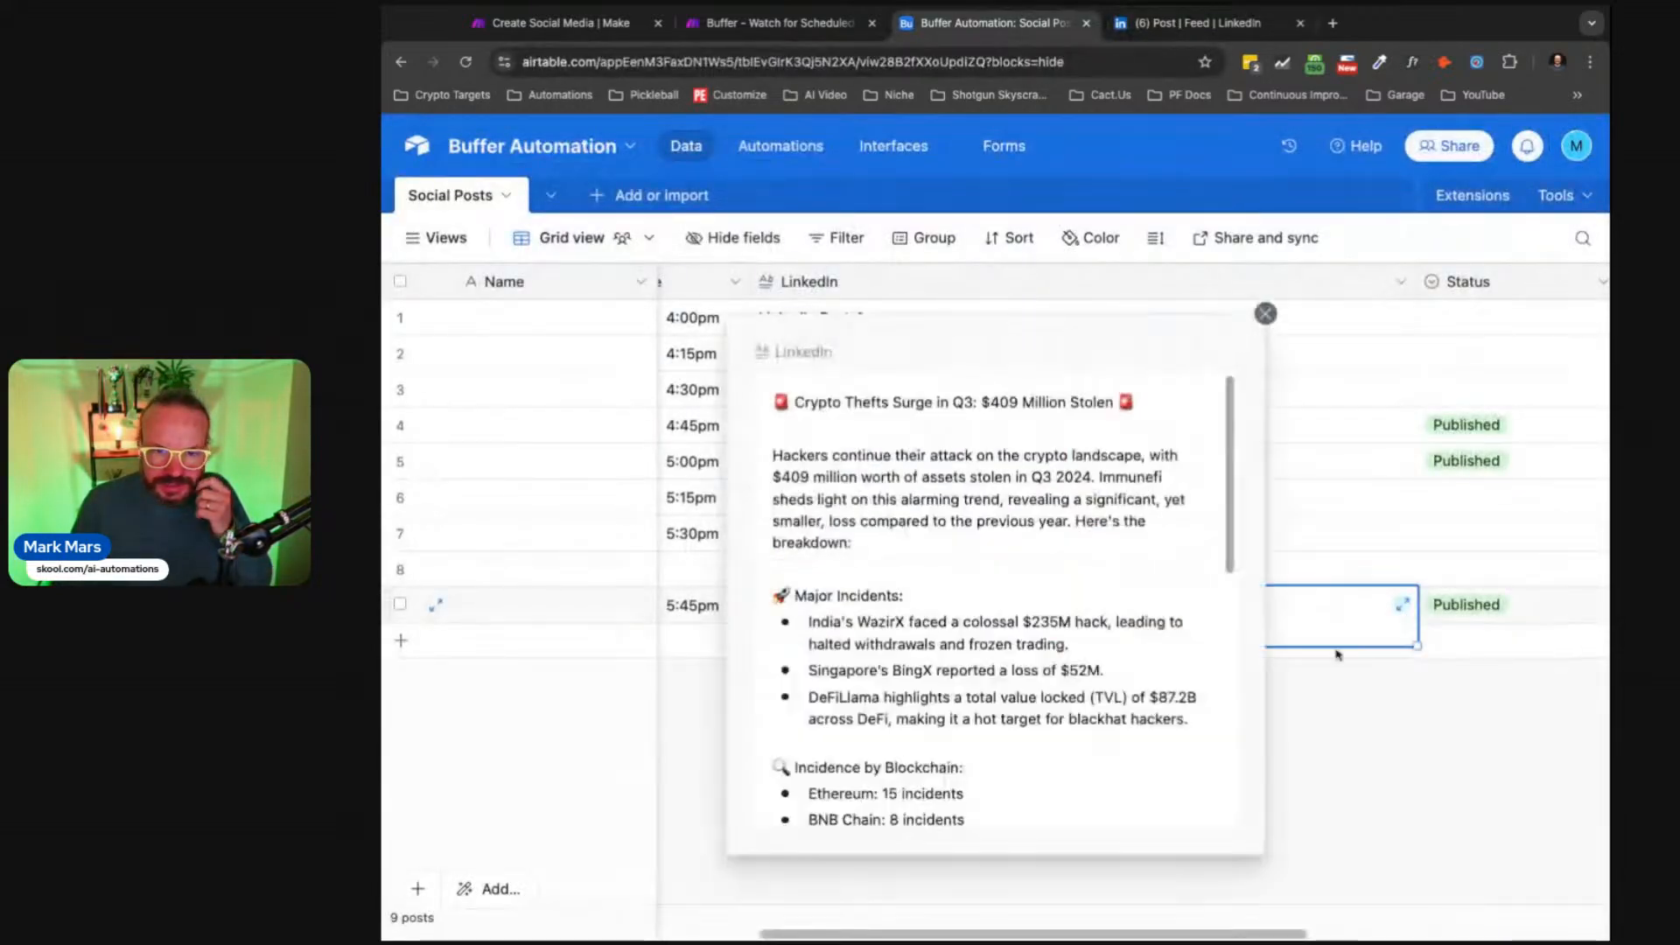
pyautogui.scroll(-10, 1138, 699)
pyautogui.scroll(10, 1142, 713)
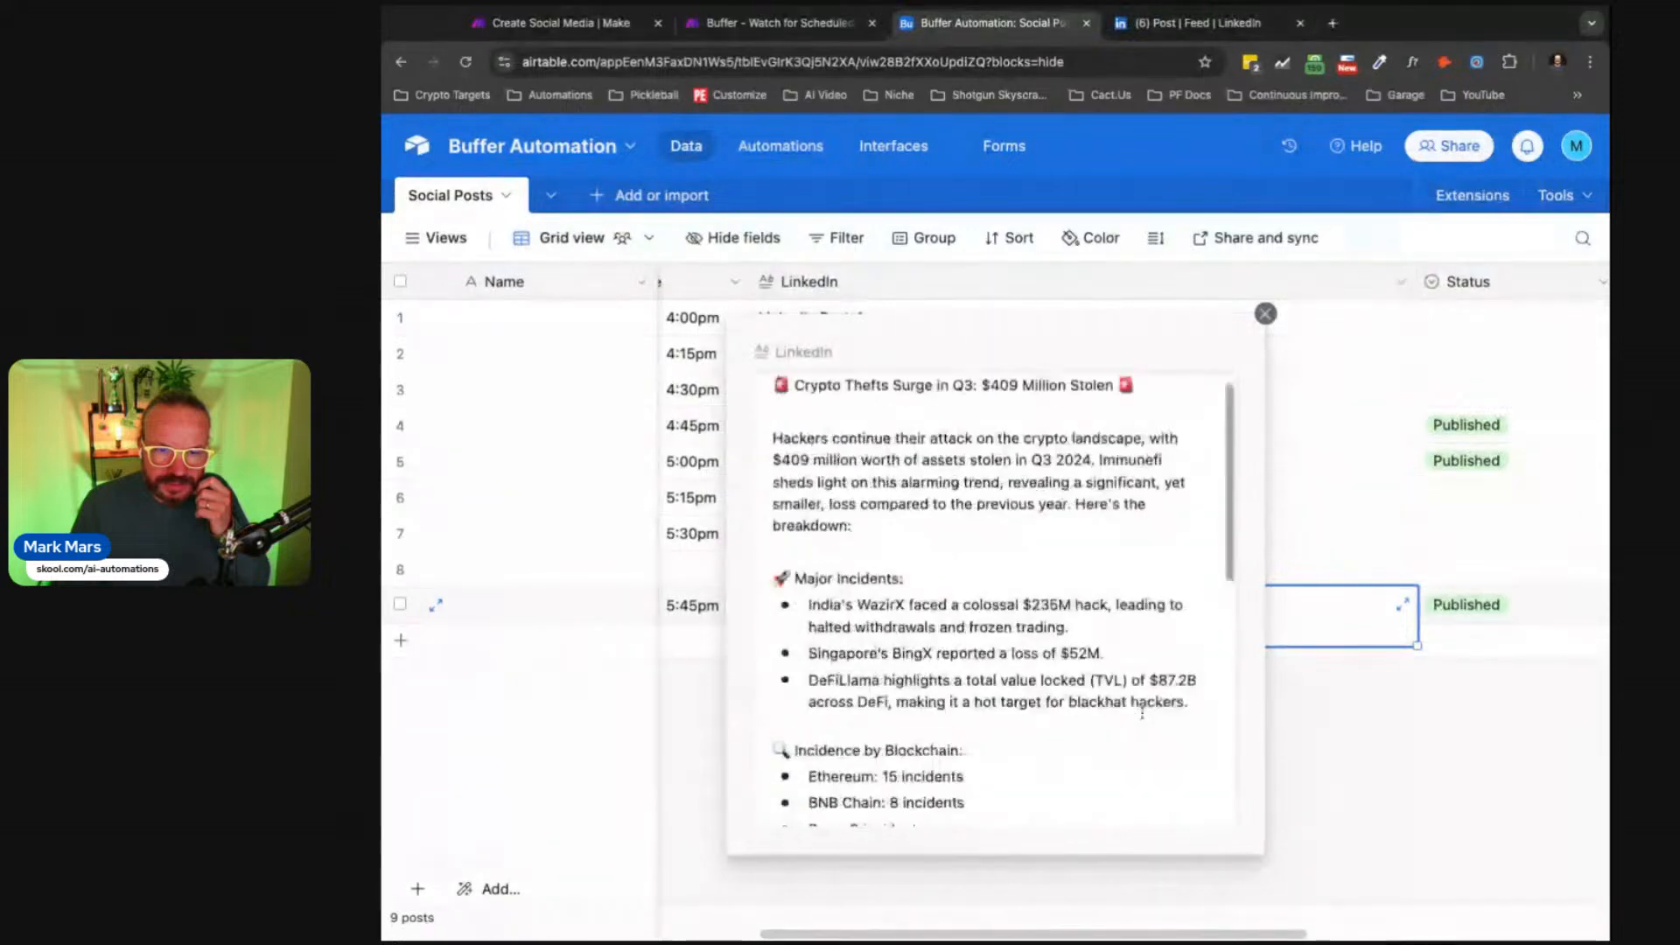
pyautogui.moveTo(1097, 666)
pyautogui.mouseDown()
pyautogui.moveTo(1149, 667)
pyautogui.moveTo(1090, 664)
pyautogui.mouseUp()
pyautogui.click(1149, 667)
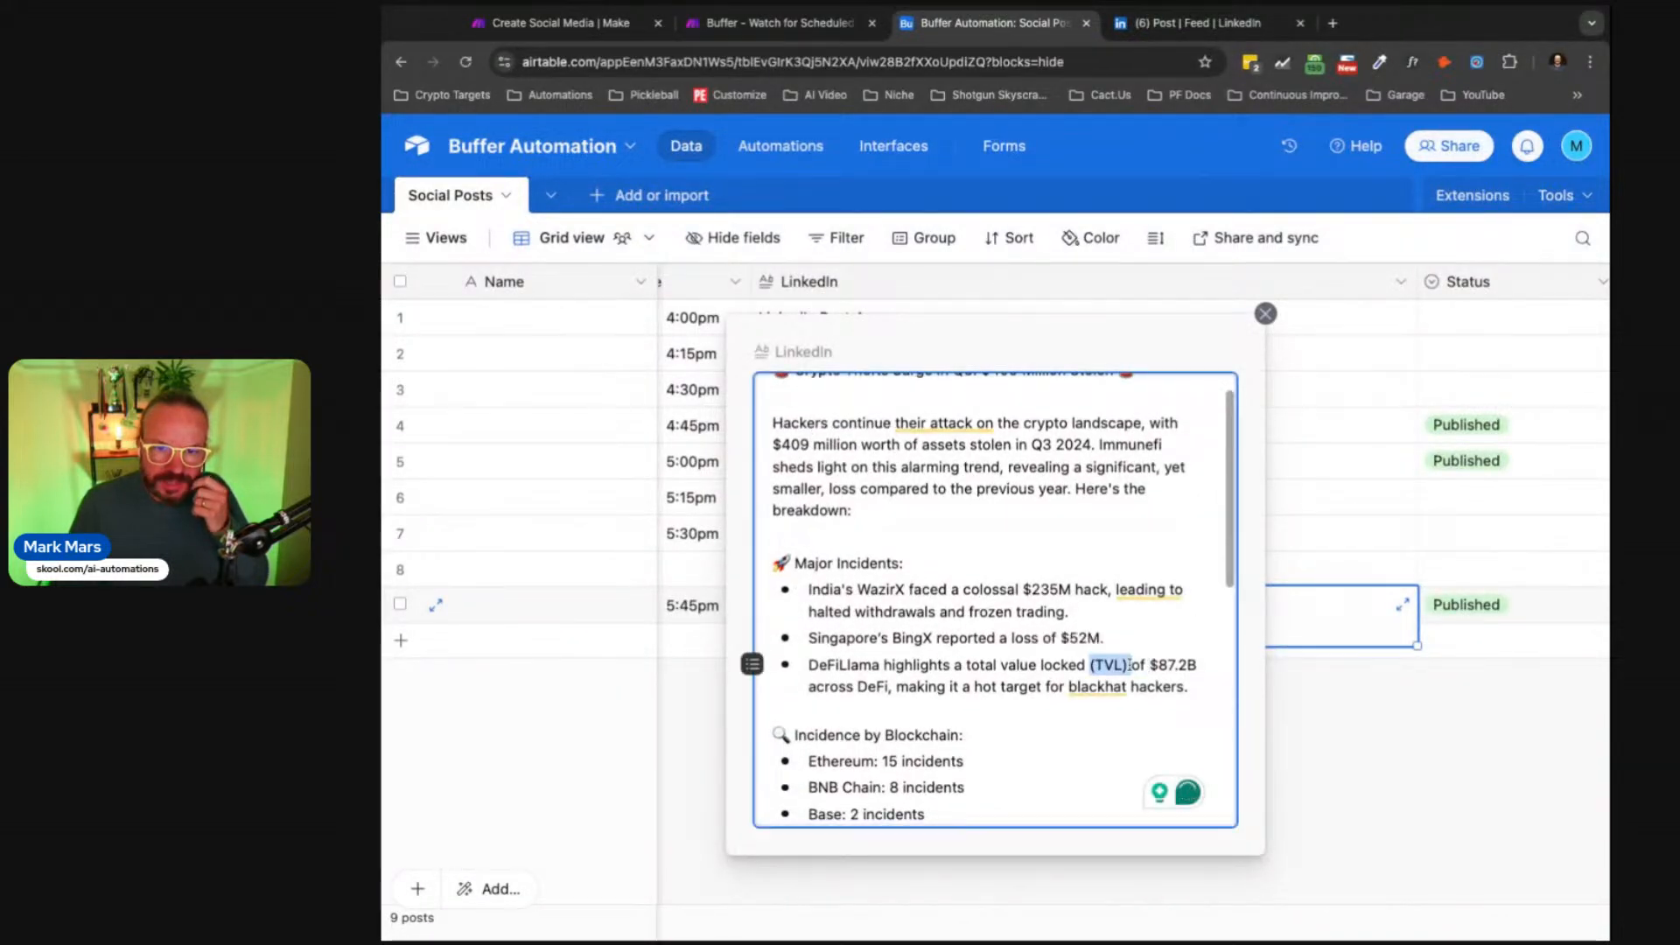
pyautogui.click(1089, 684)
pyautogui.click(1123, 667)
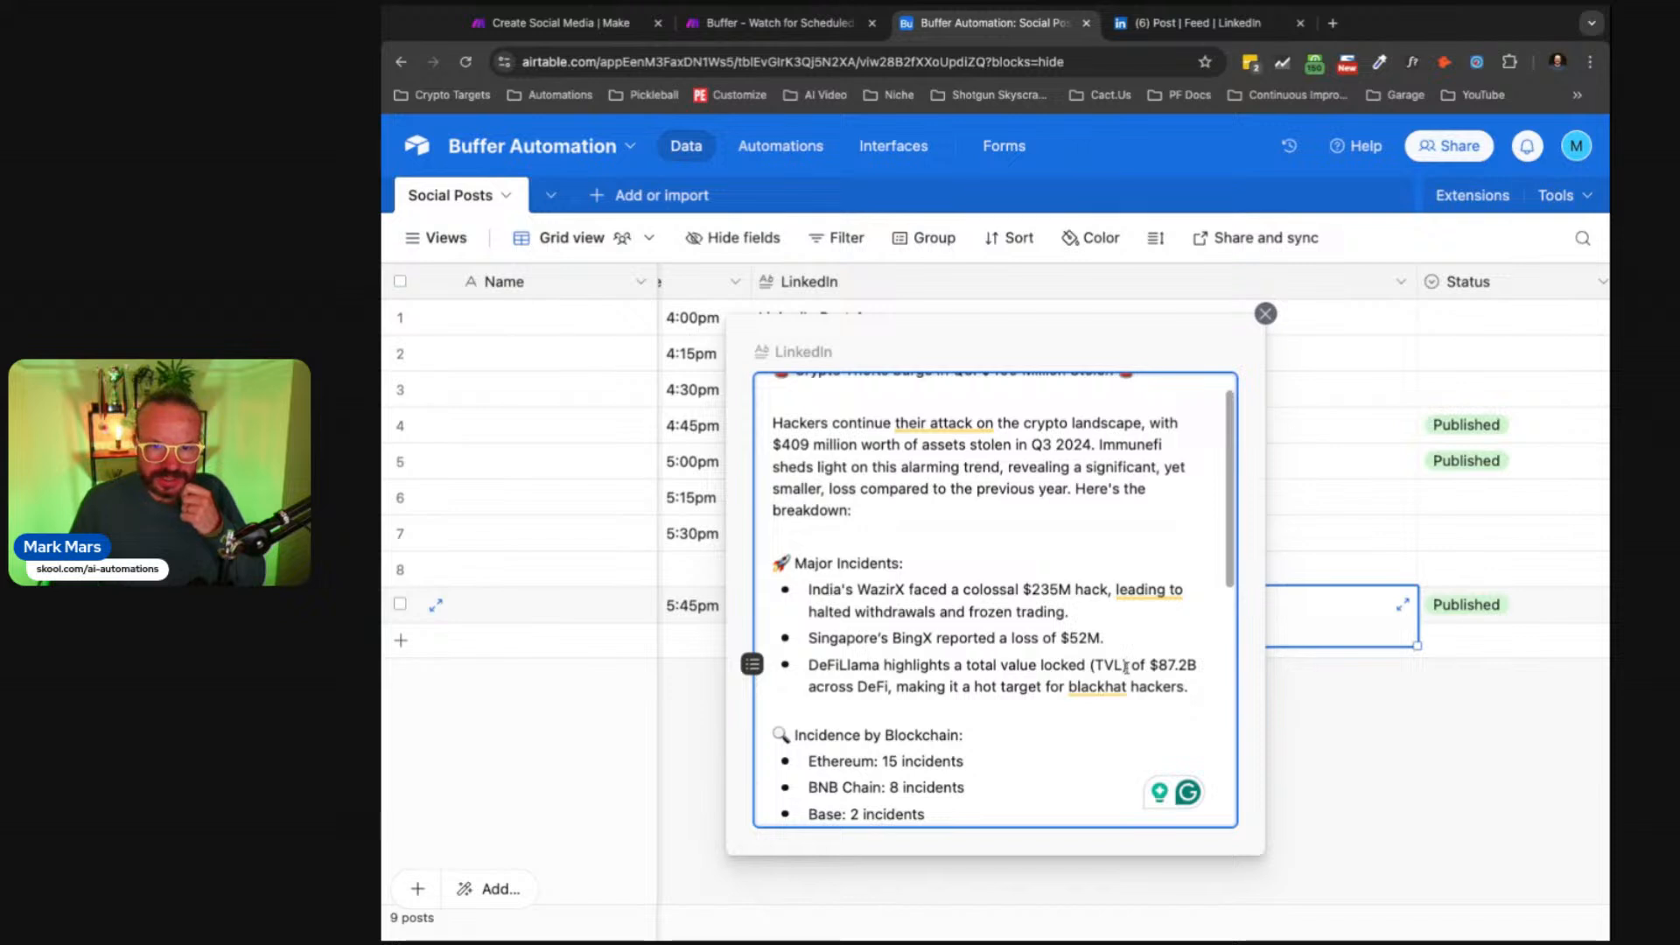
pyautogui.click(1096, 686)
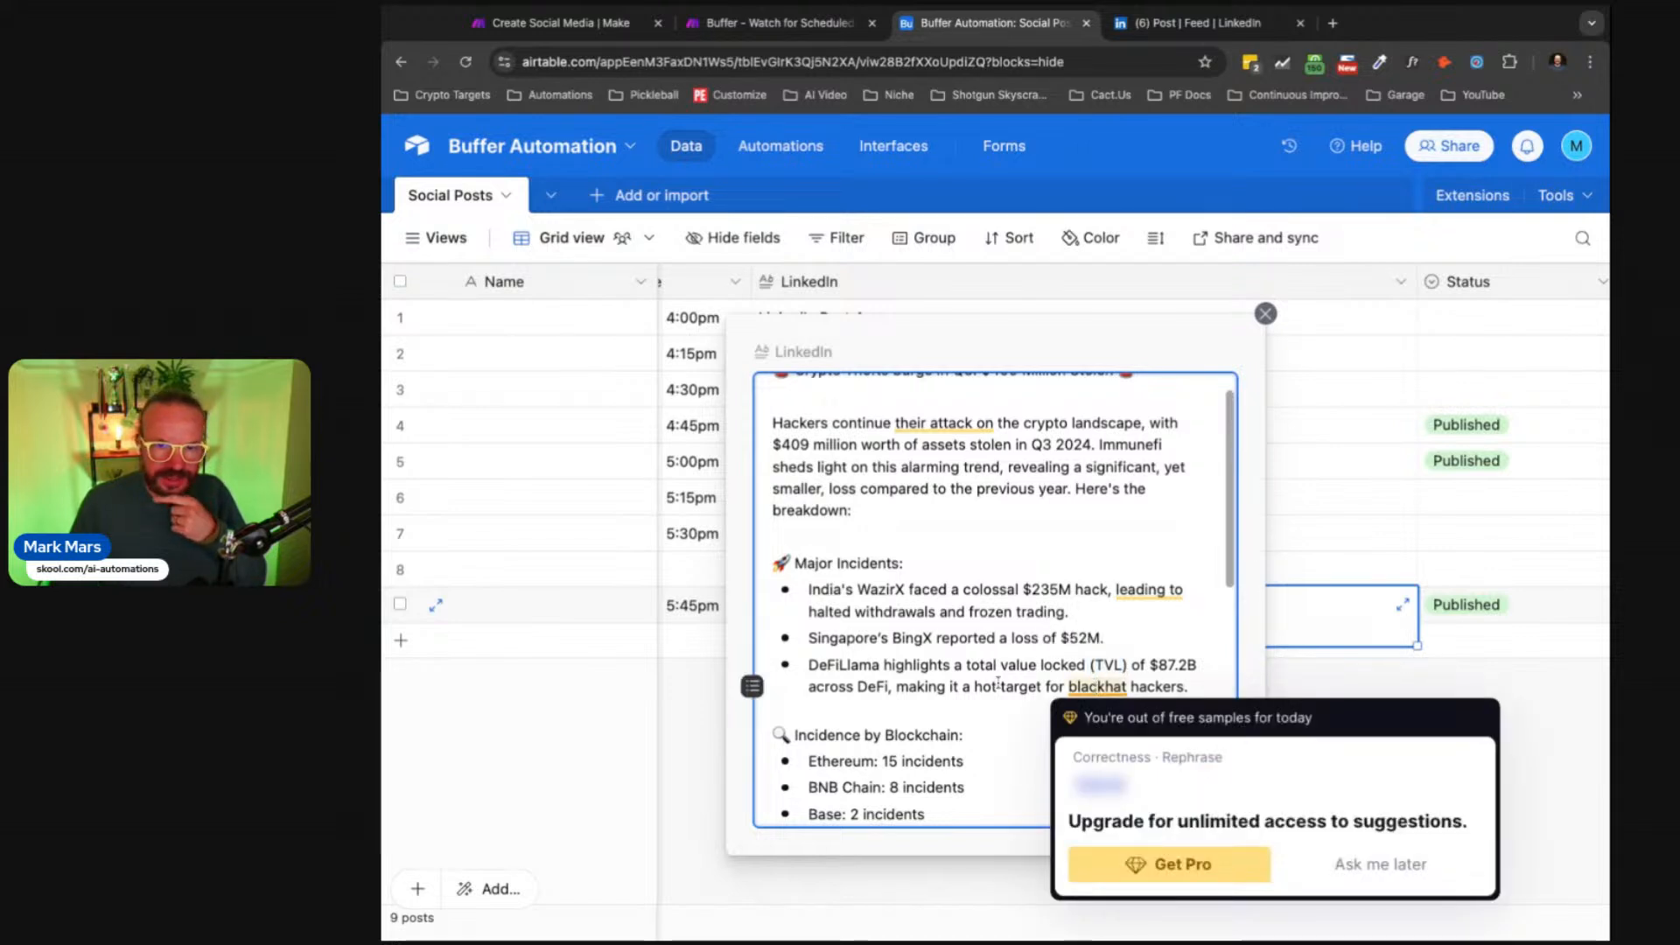
pyautogui.click(1266, 315)
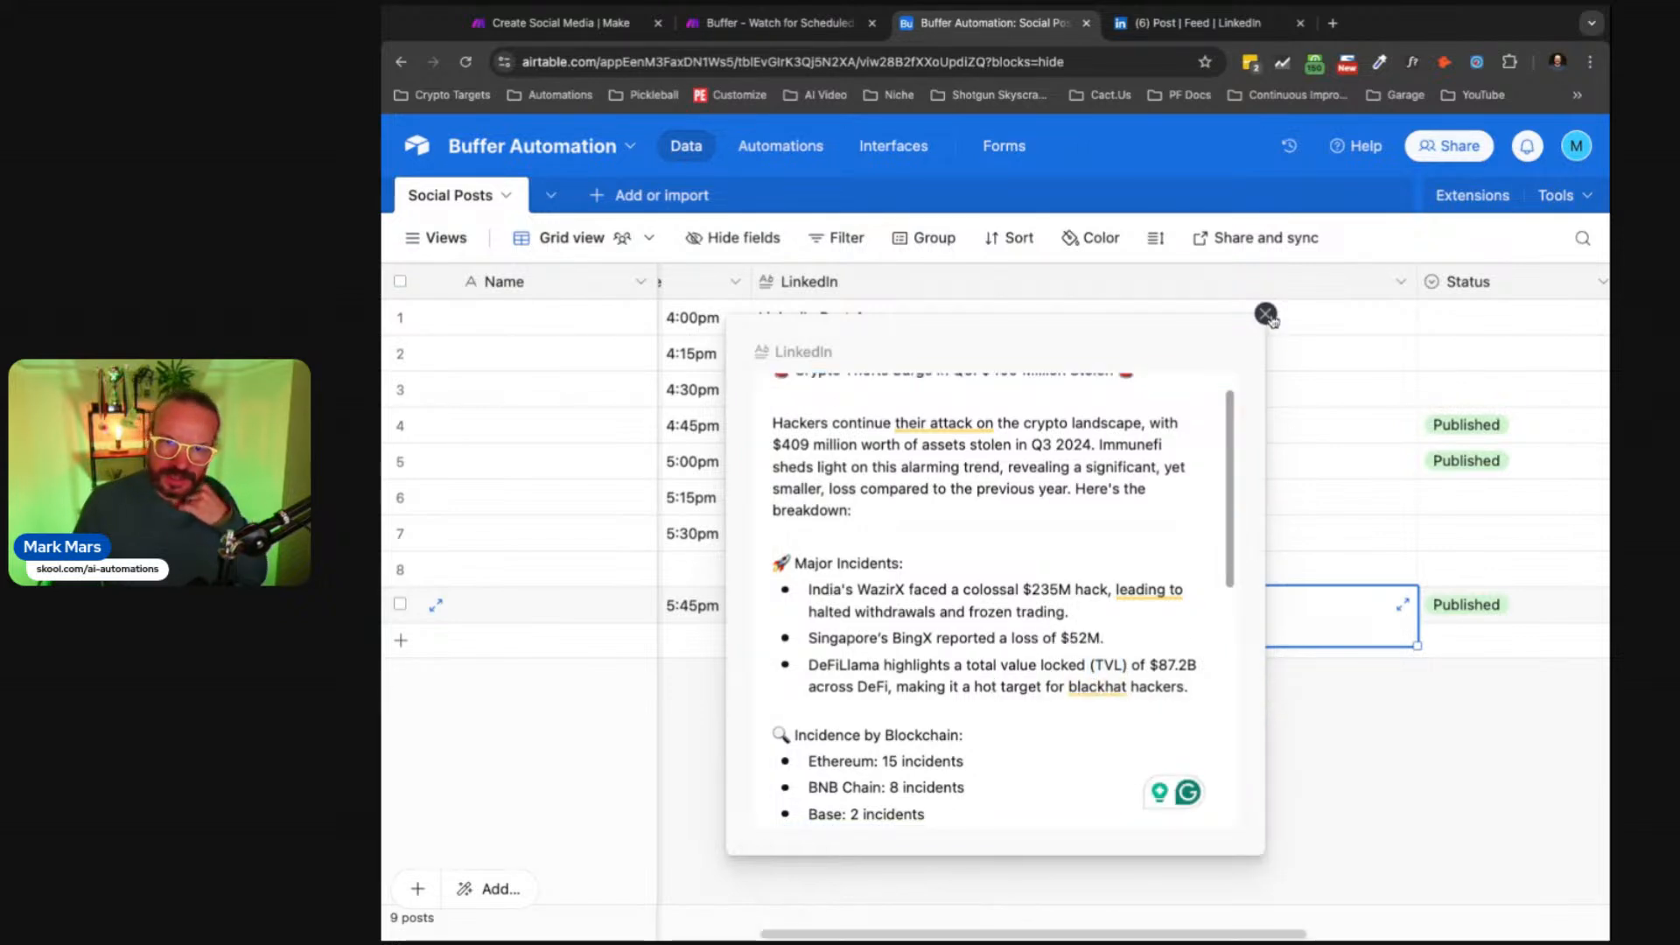
# Step: Look at the row 7 post, and read through the full LinkedIn text of the row 3 "DeFi and CeFi Under Siege" post
pyautogui.click(1193, 536)
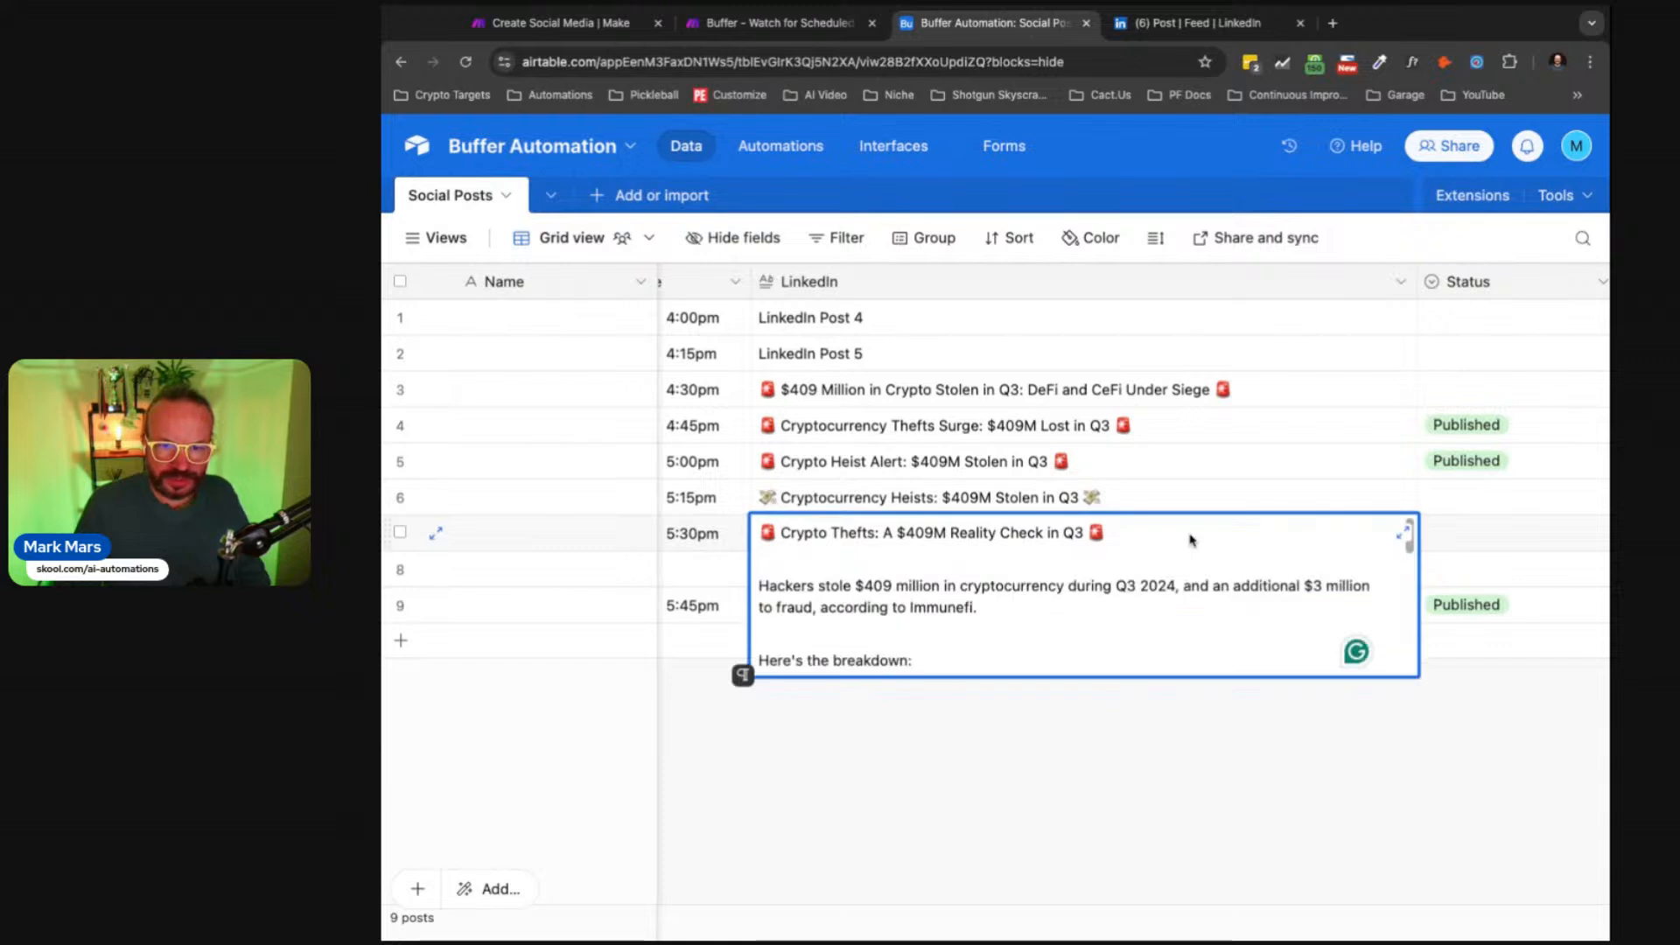
pyautogui.click(1402, 531)
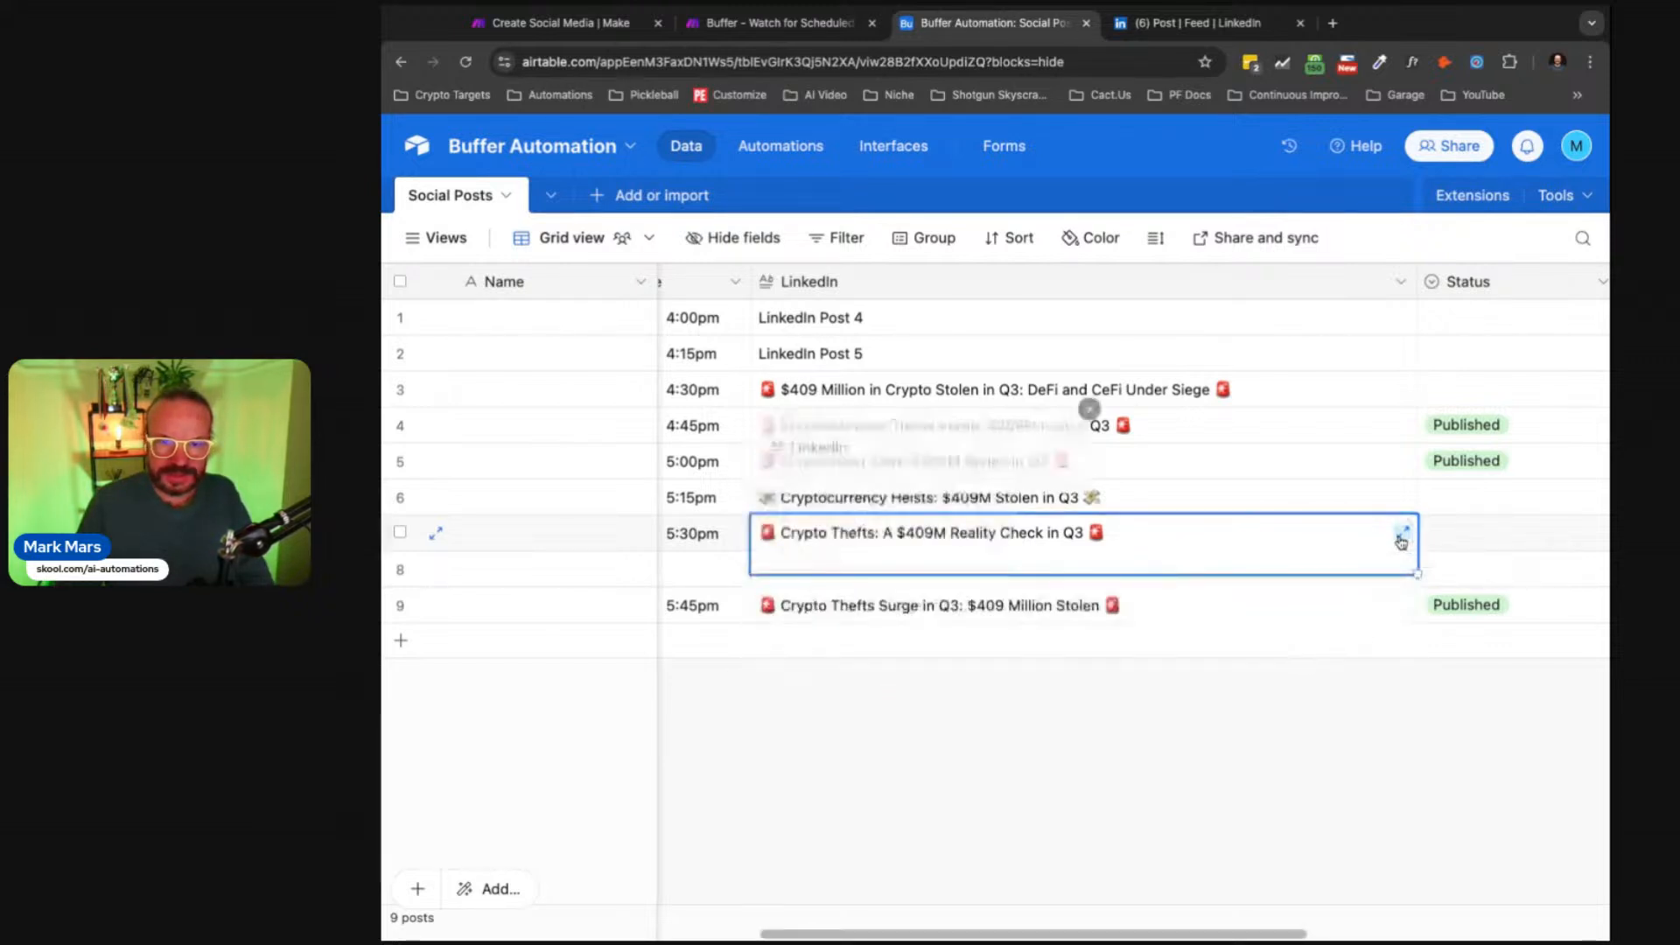
pyautogui.click(1349, 777)
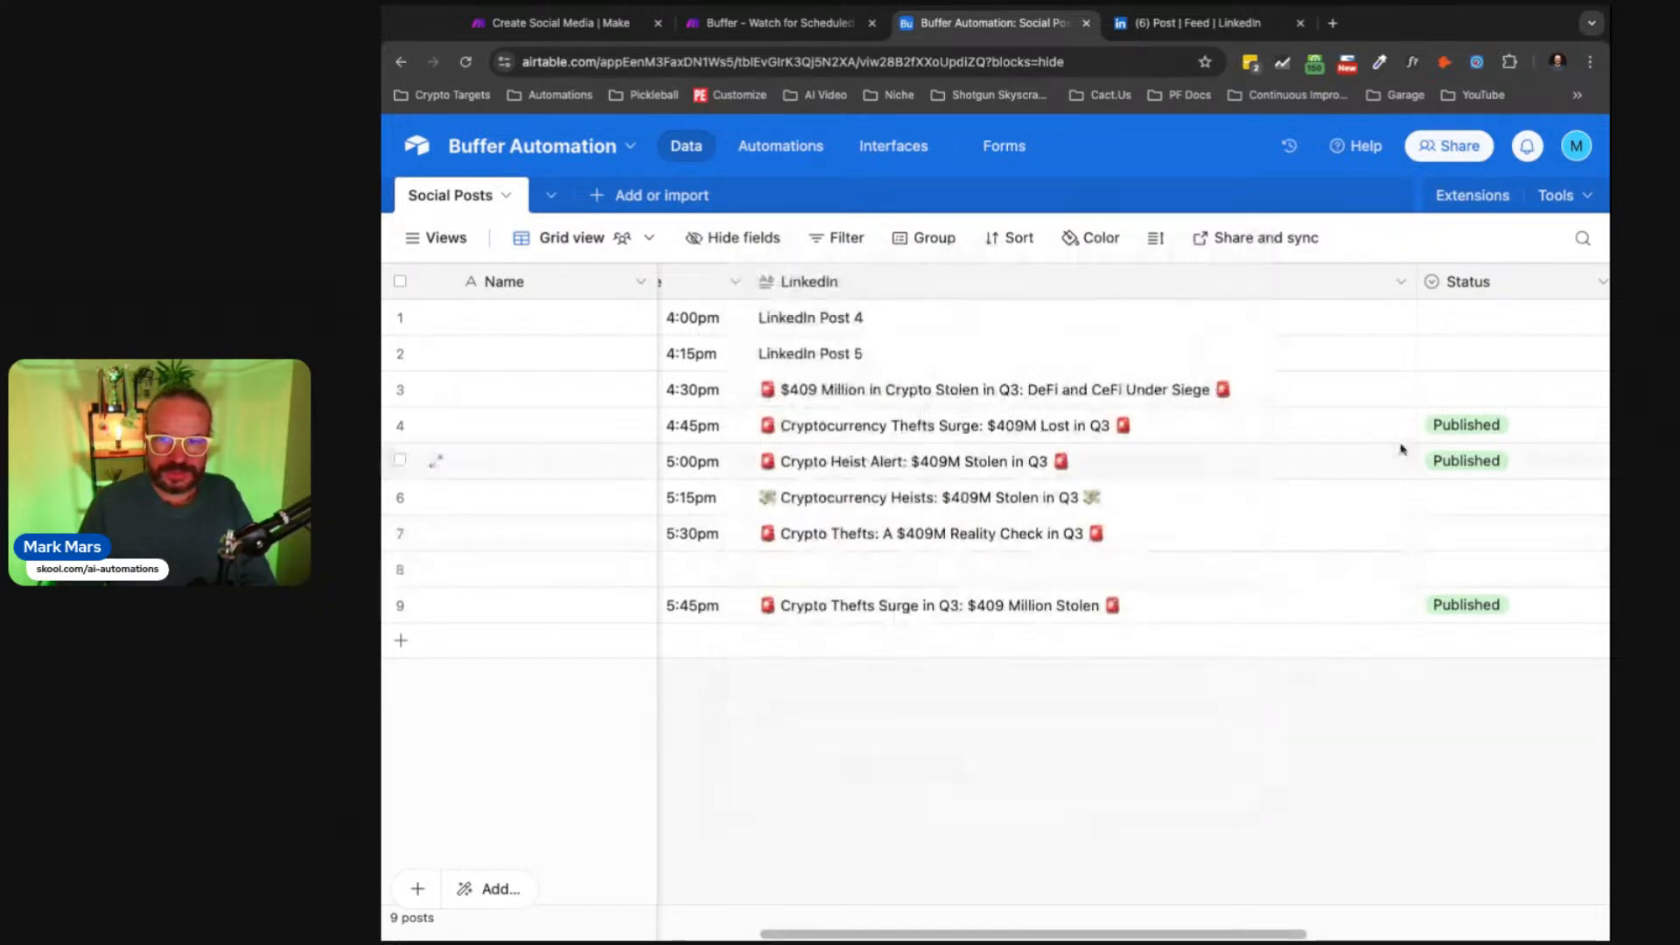
pyautogui.click(1299, 394)
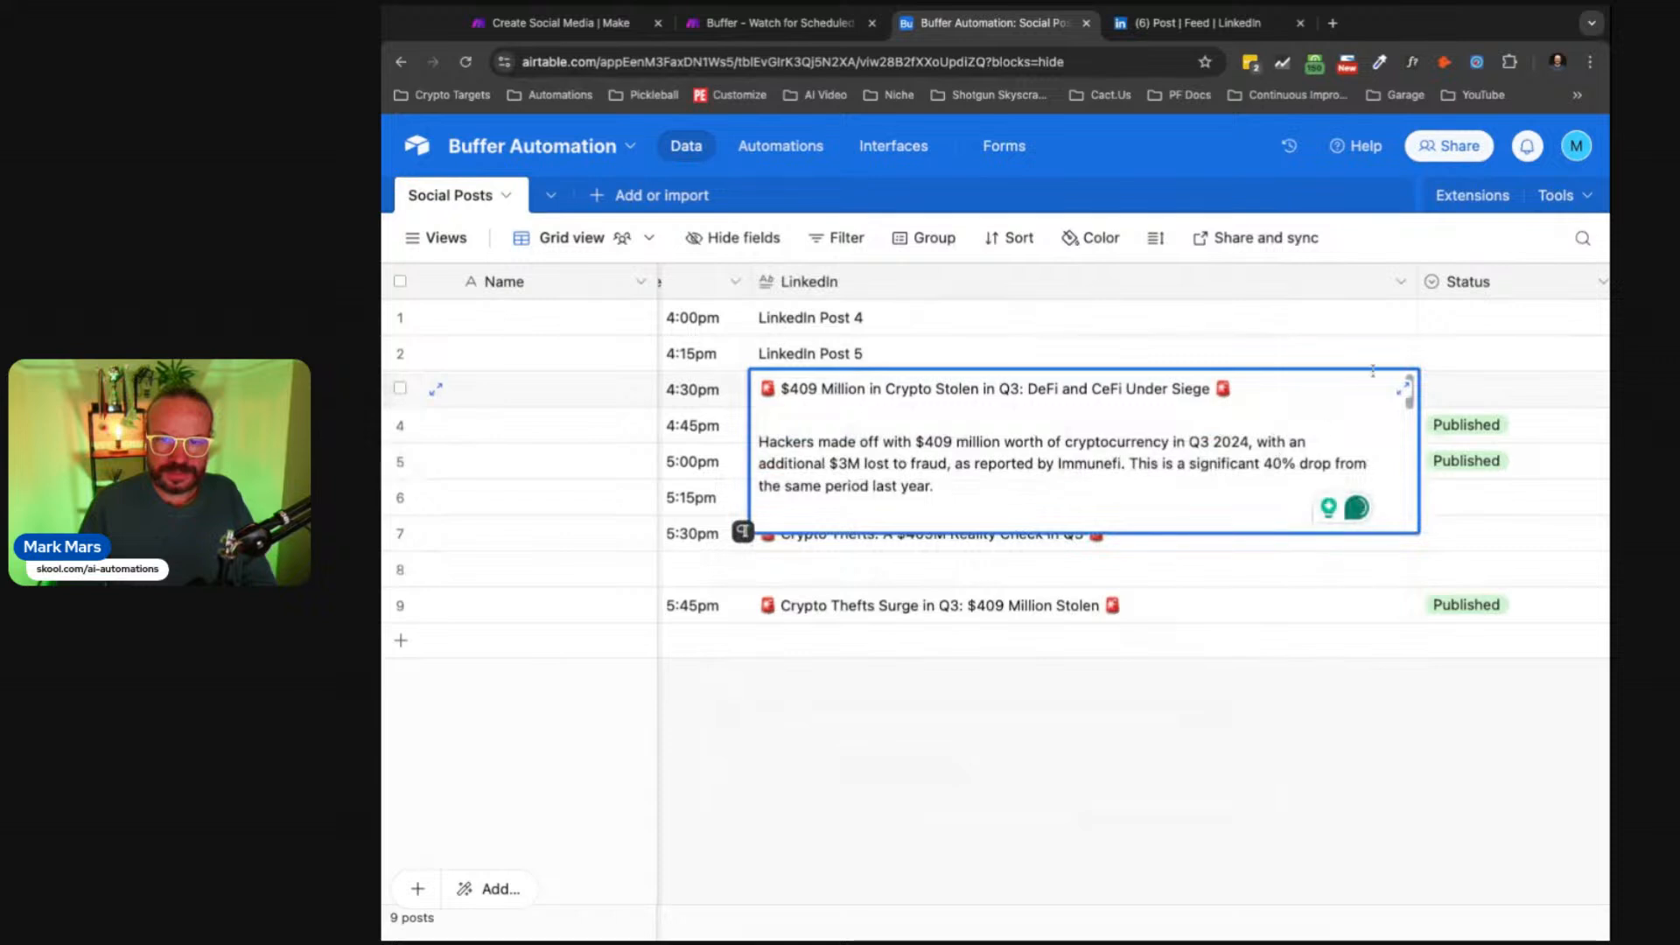
pyautogui.click(1402, 388)
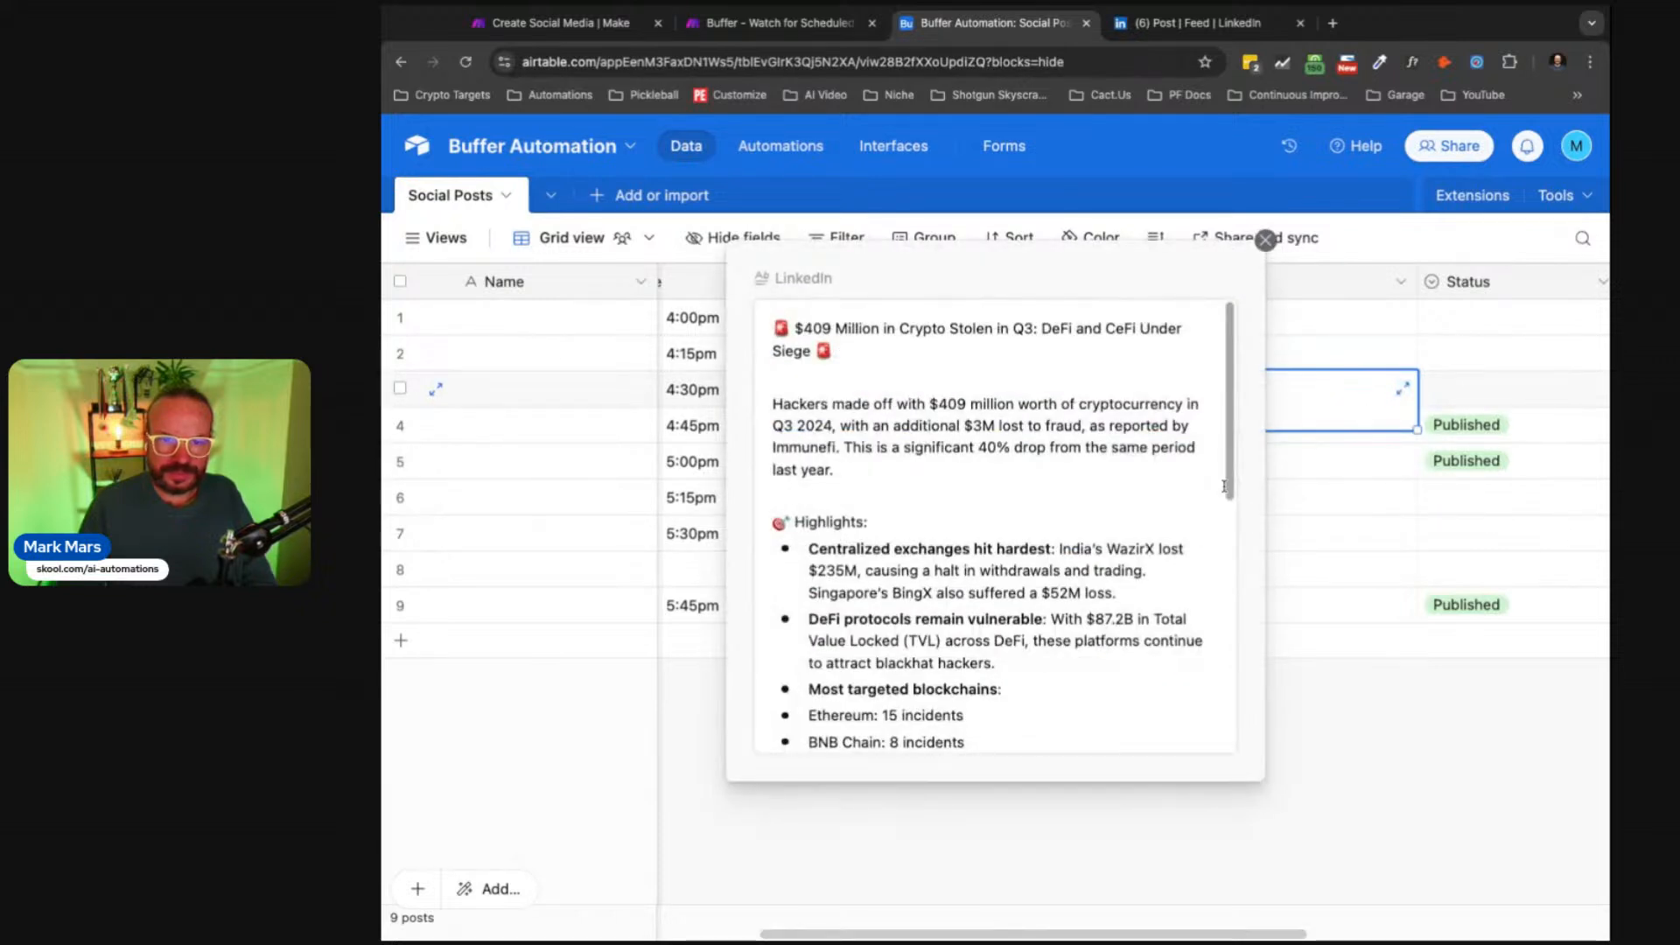
pyautogui.click(1223, 486)
pyautogui.scroll(-3, 1223, 487)
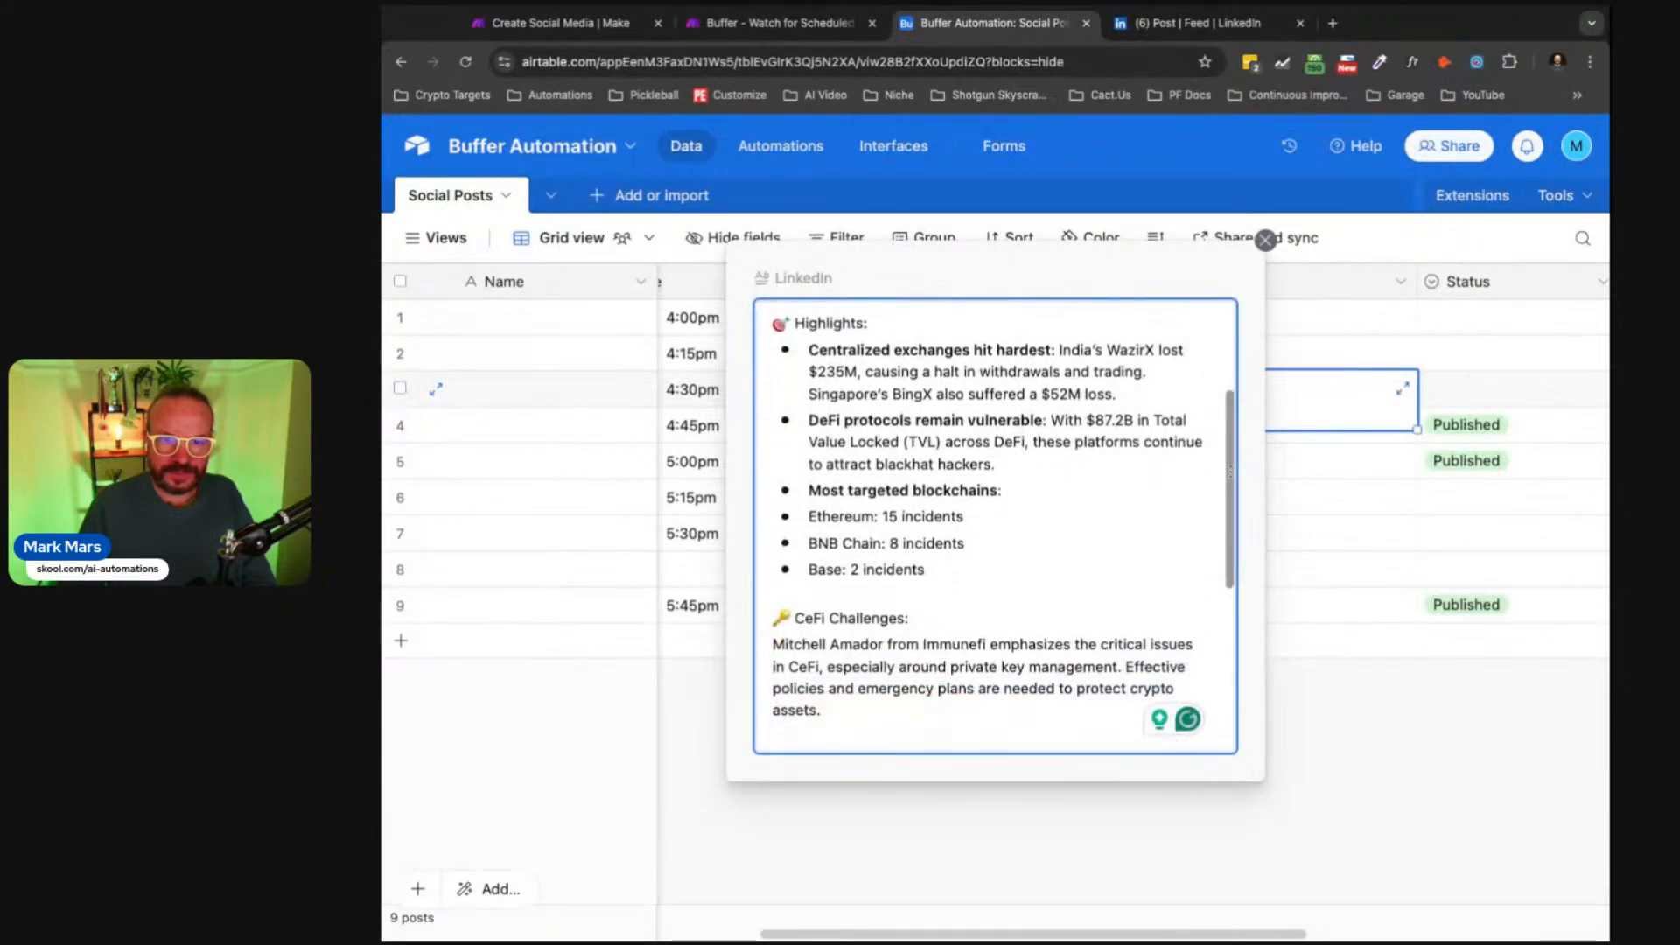
pyautogui.scroll(-3, 1225, 481)
pyautogui.scroll(-2, 1225, 481)
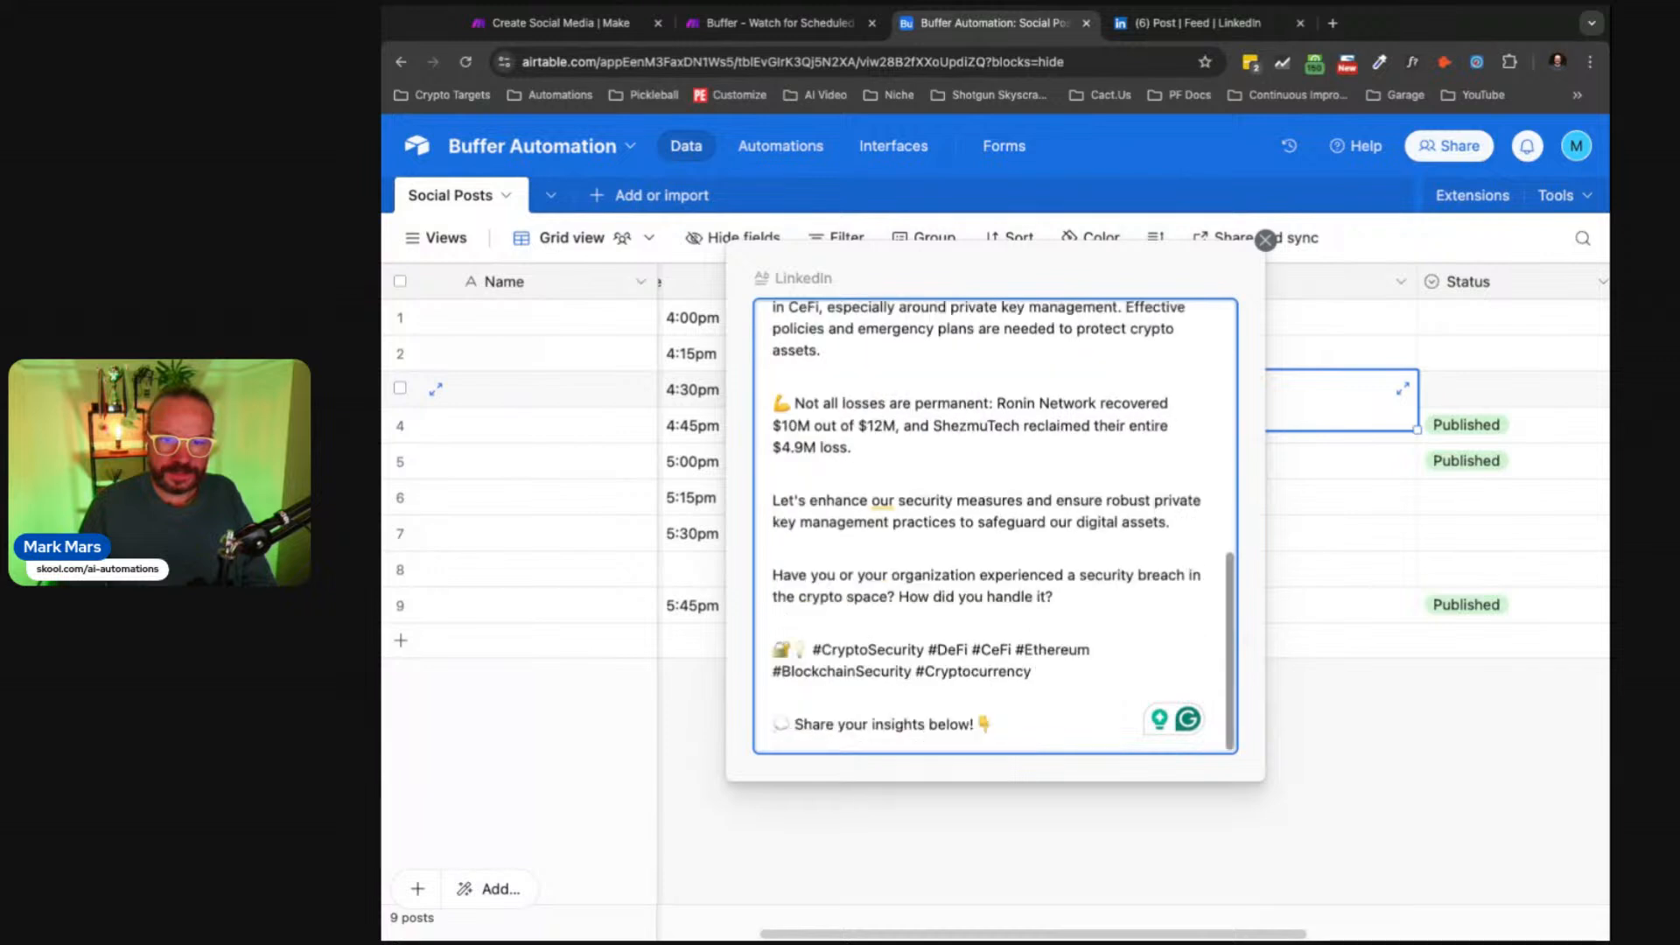
pyautogui.click(1365, 532)
# Step: Set the Status of the row 3 "$409 Million in Crypto Stolen in Q3: DeFi and CeFi Under Siege" post to Approved
pyautogui.click(1449, 402)
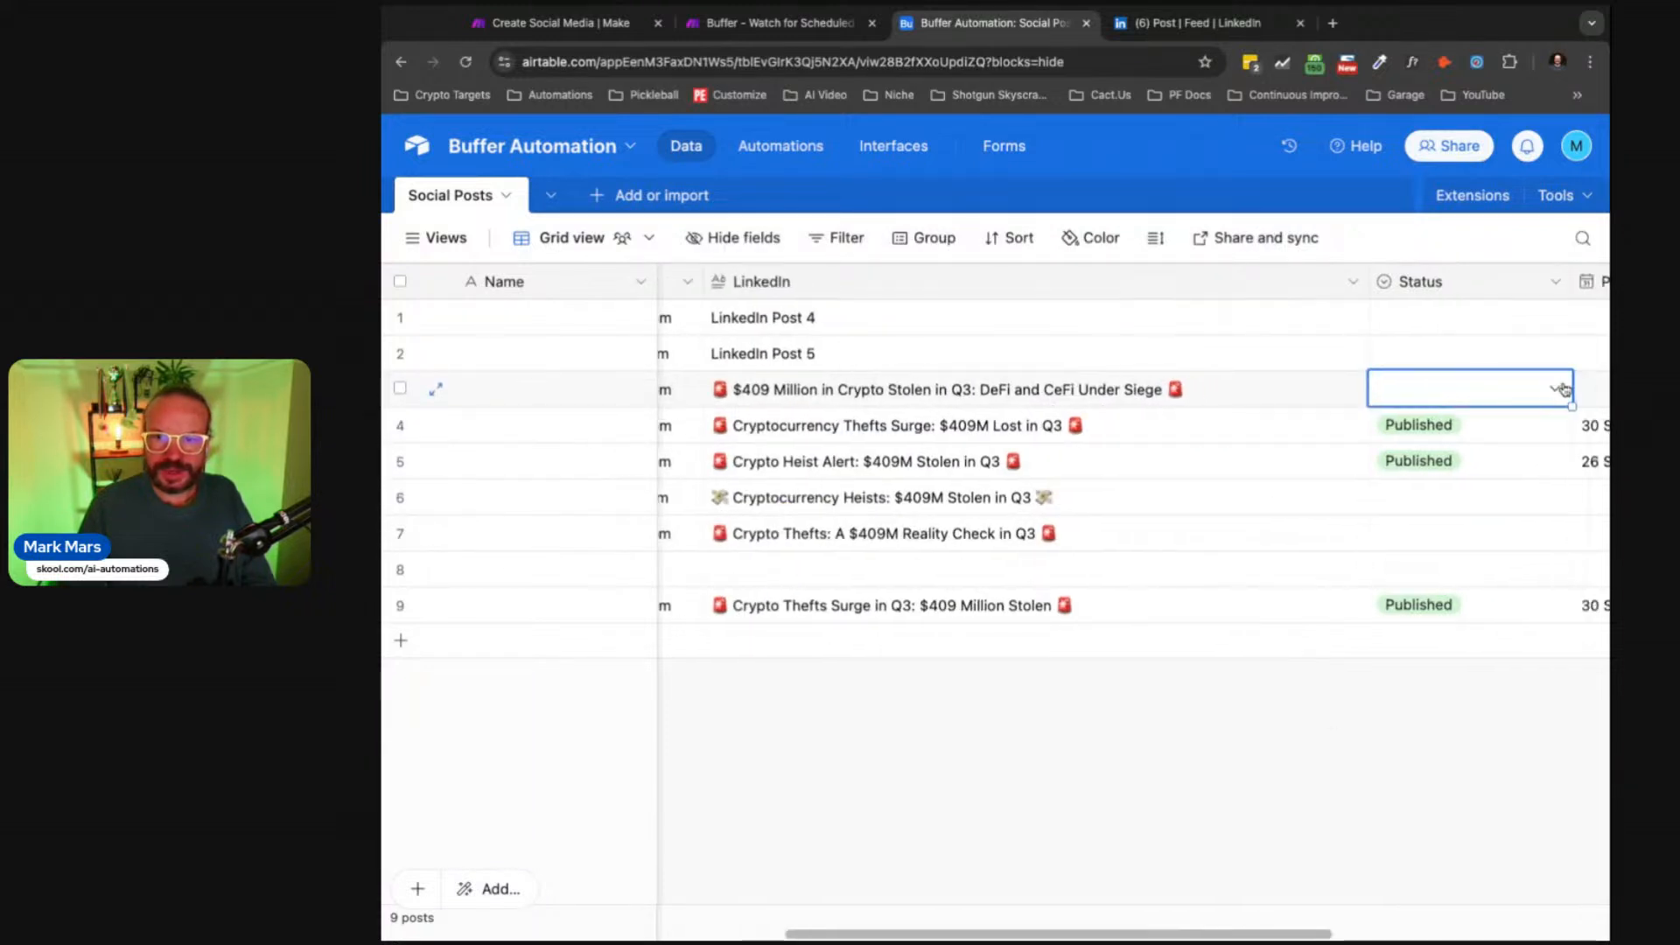
pyautogui.click(1548, 387)
pyautogui.click(1422, 504)
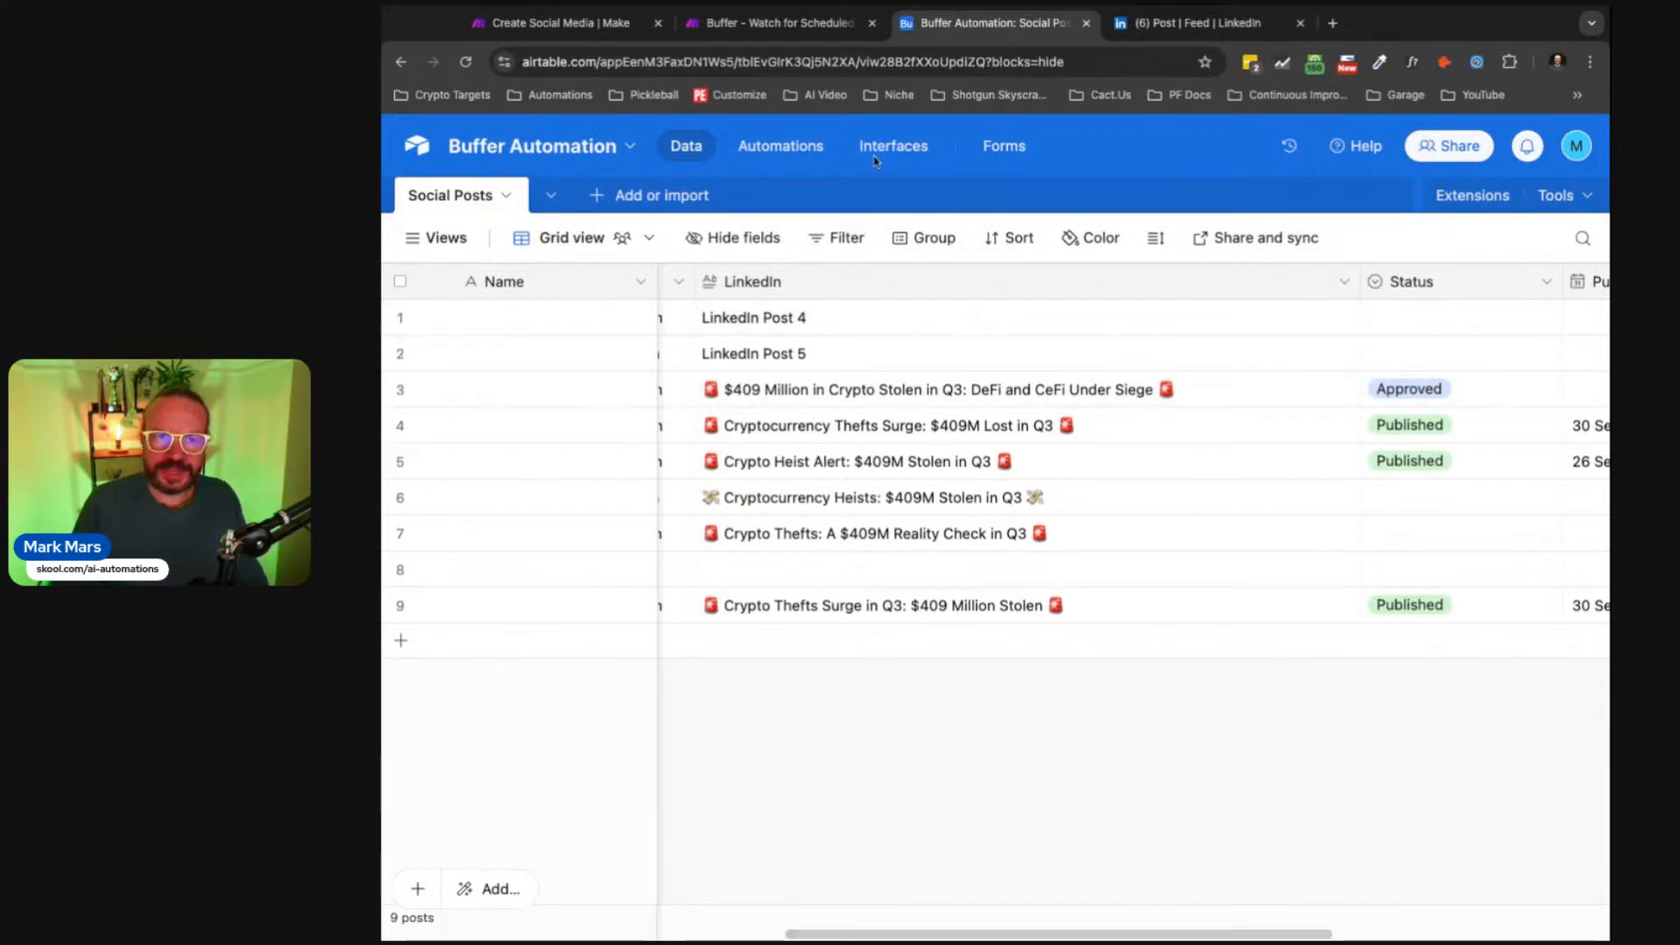
# Step: Run the Buffer - Watch for Scheduled Social Posts scenario once in Make, and check the row 3 post's Status in Airtable
pyautogui.click(775, 22)
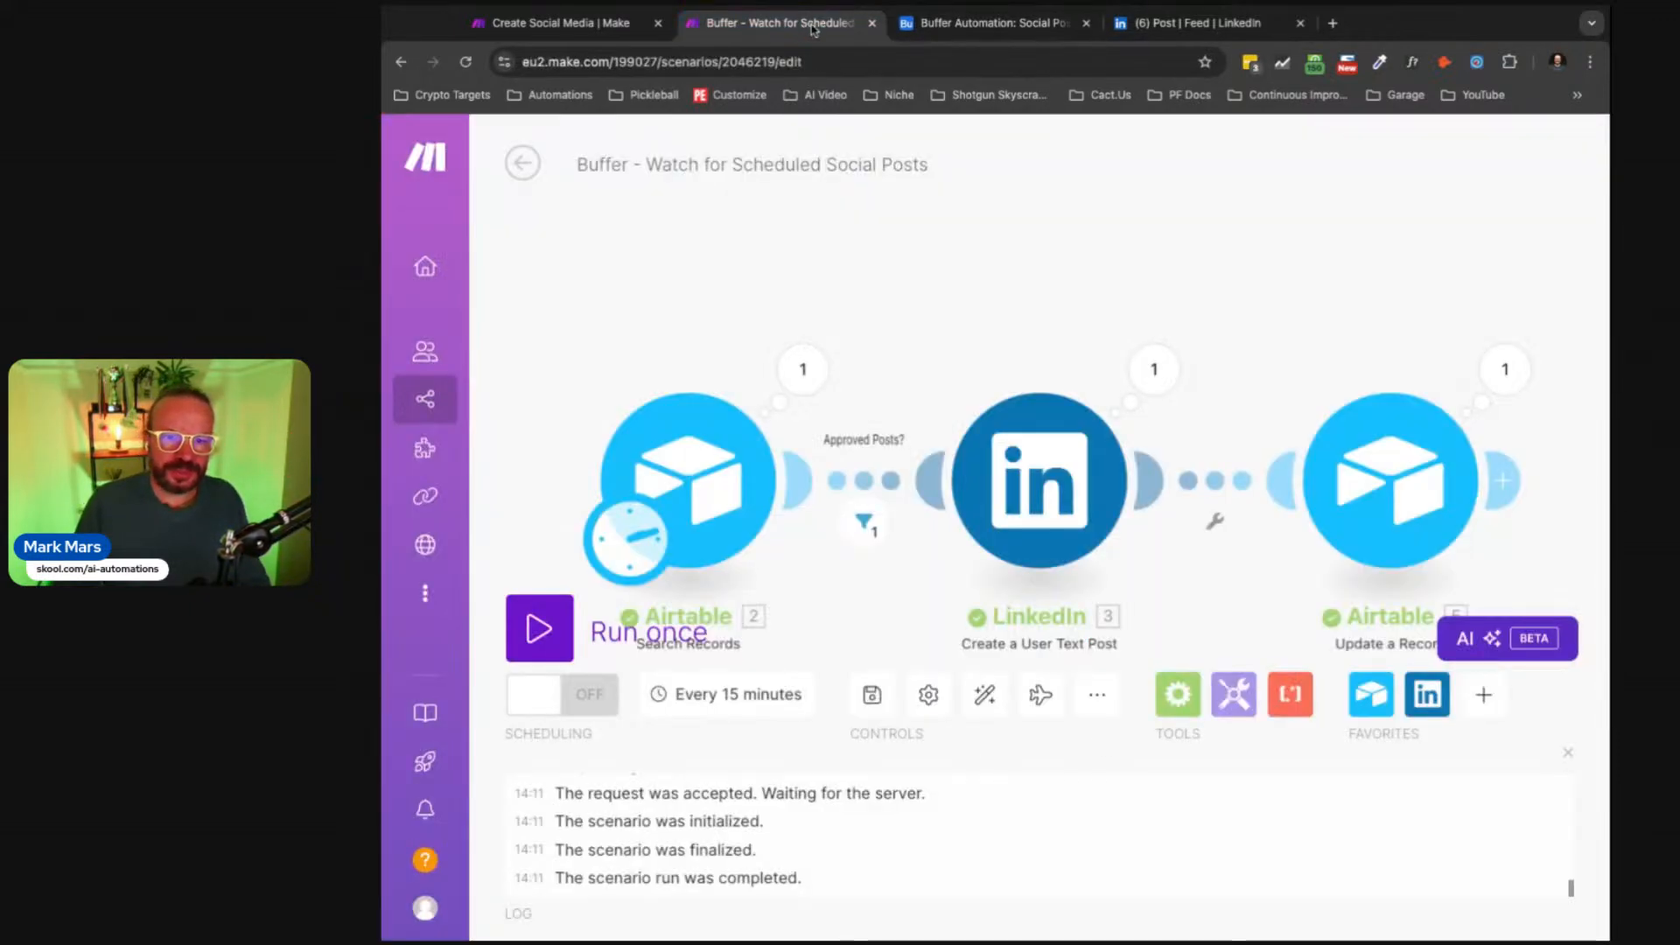
pyautogui.click(965, 34)
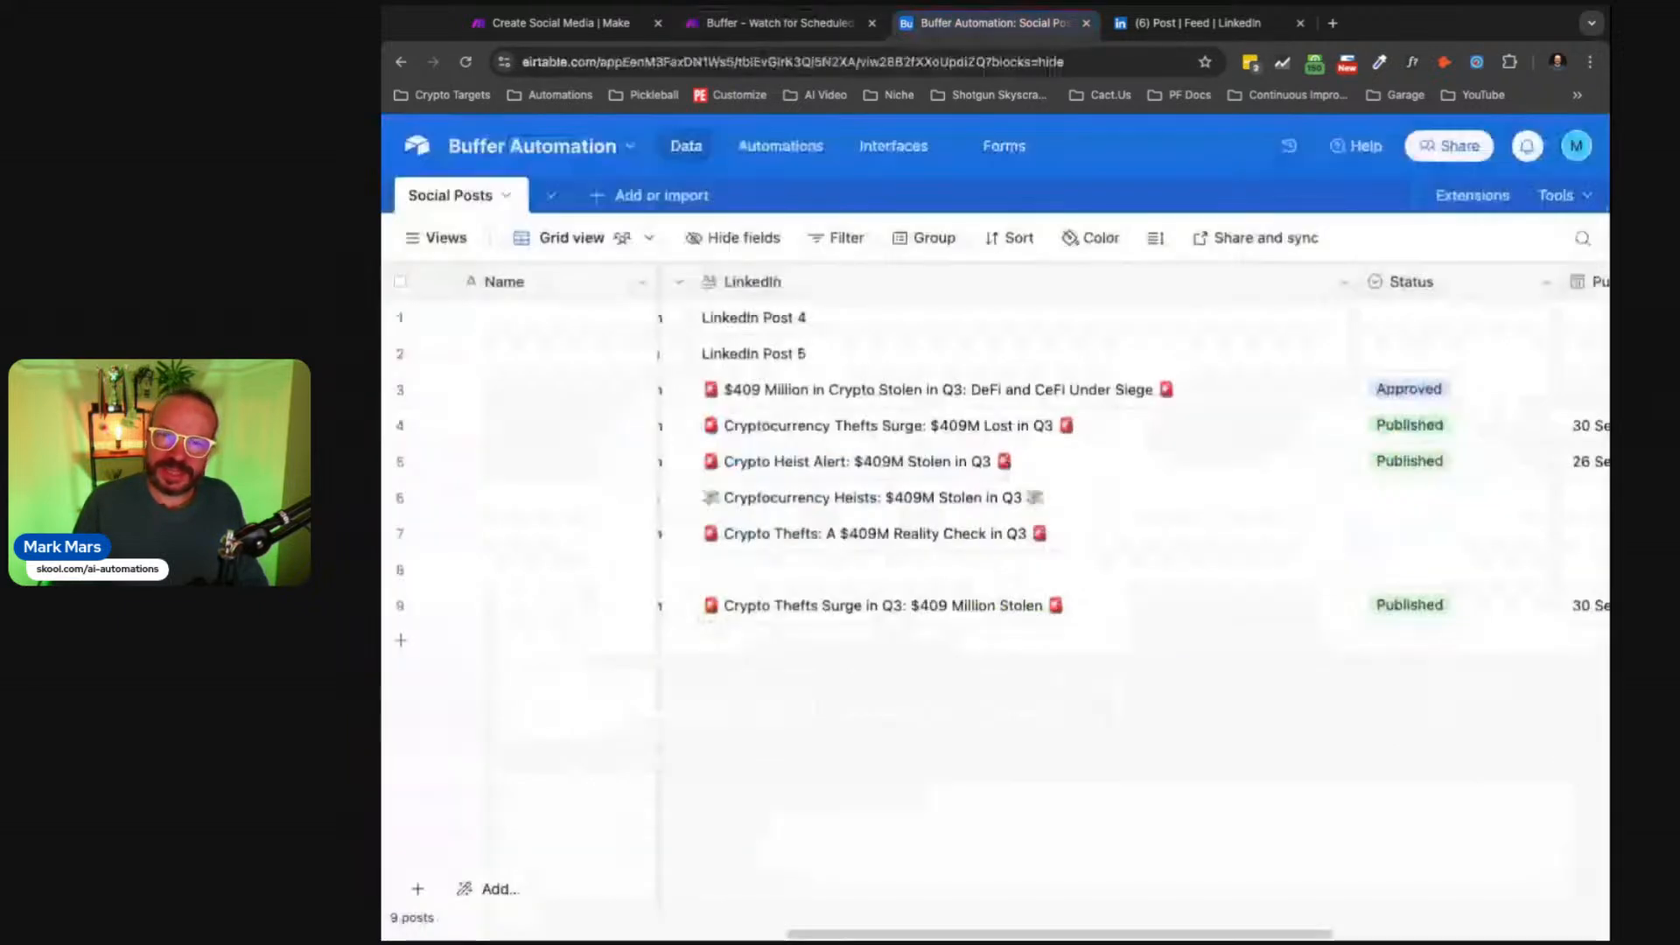
pyautogui.click(875, 33)
pyautogui.click(539, 628)
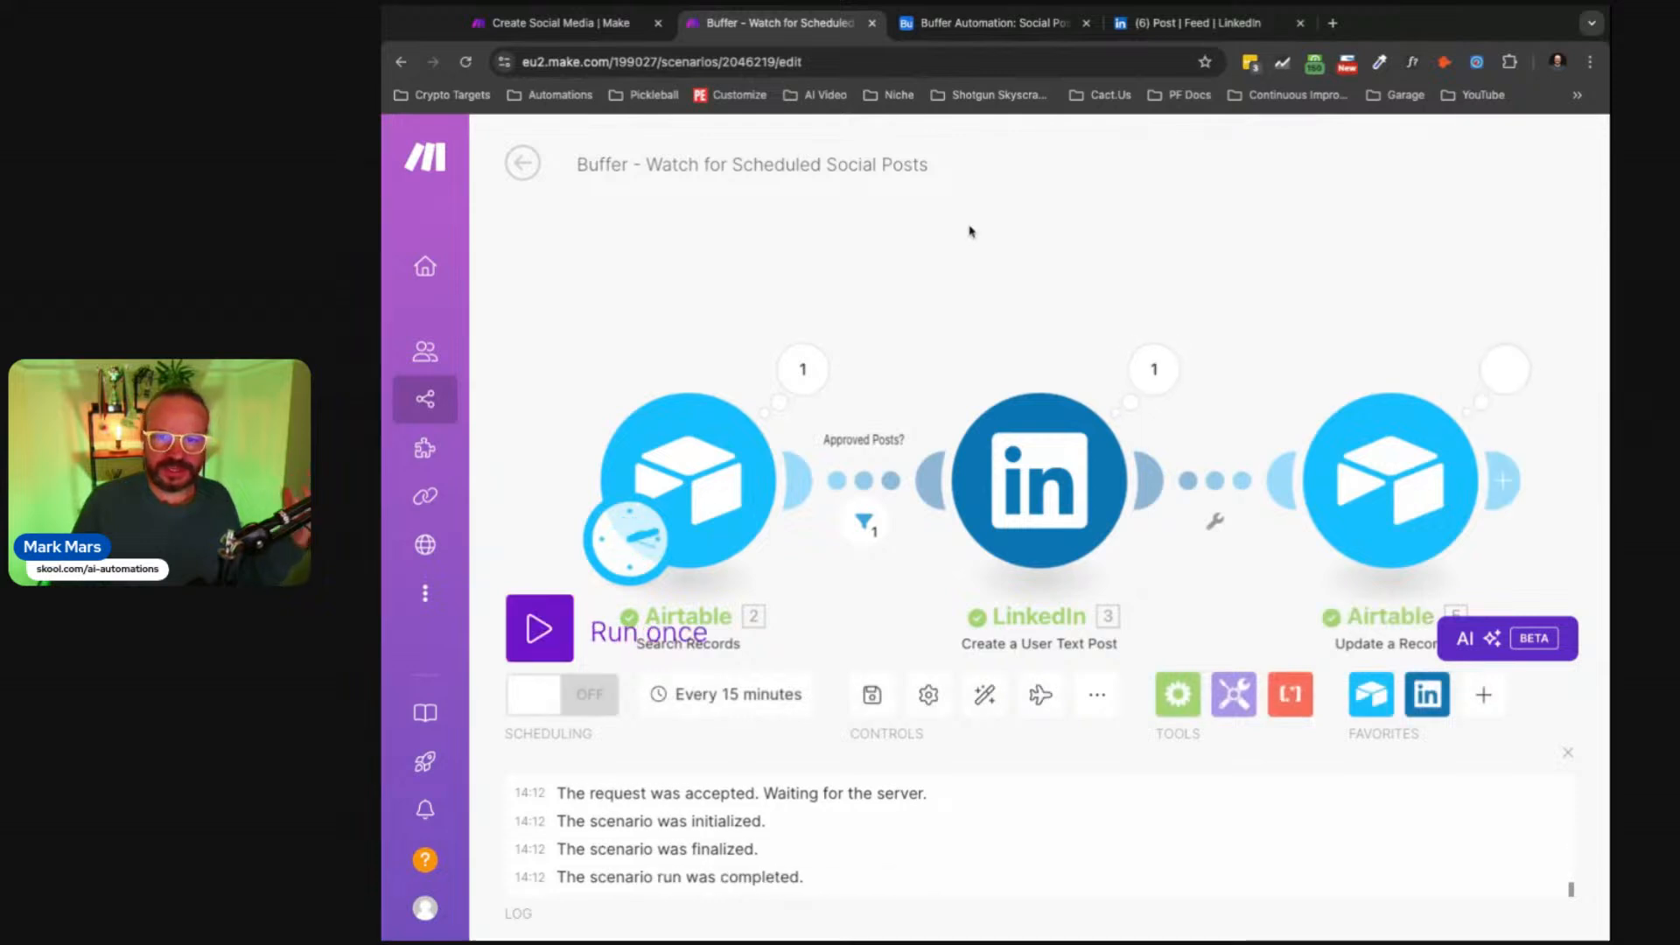
pyautogui.click(1020, 23)
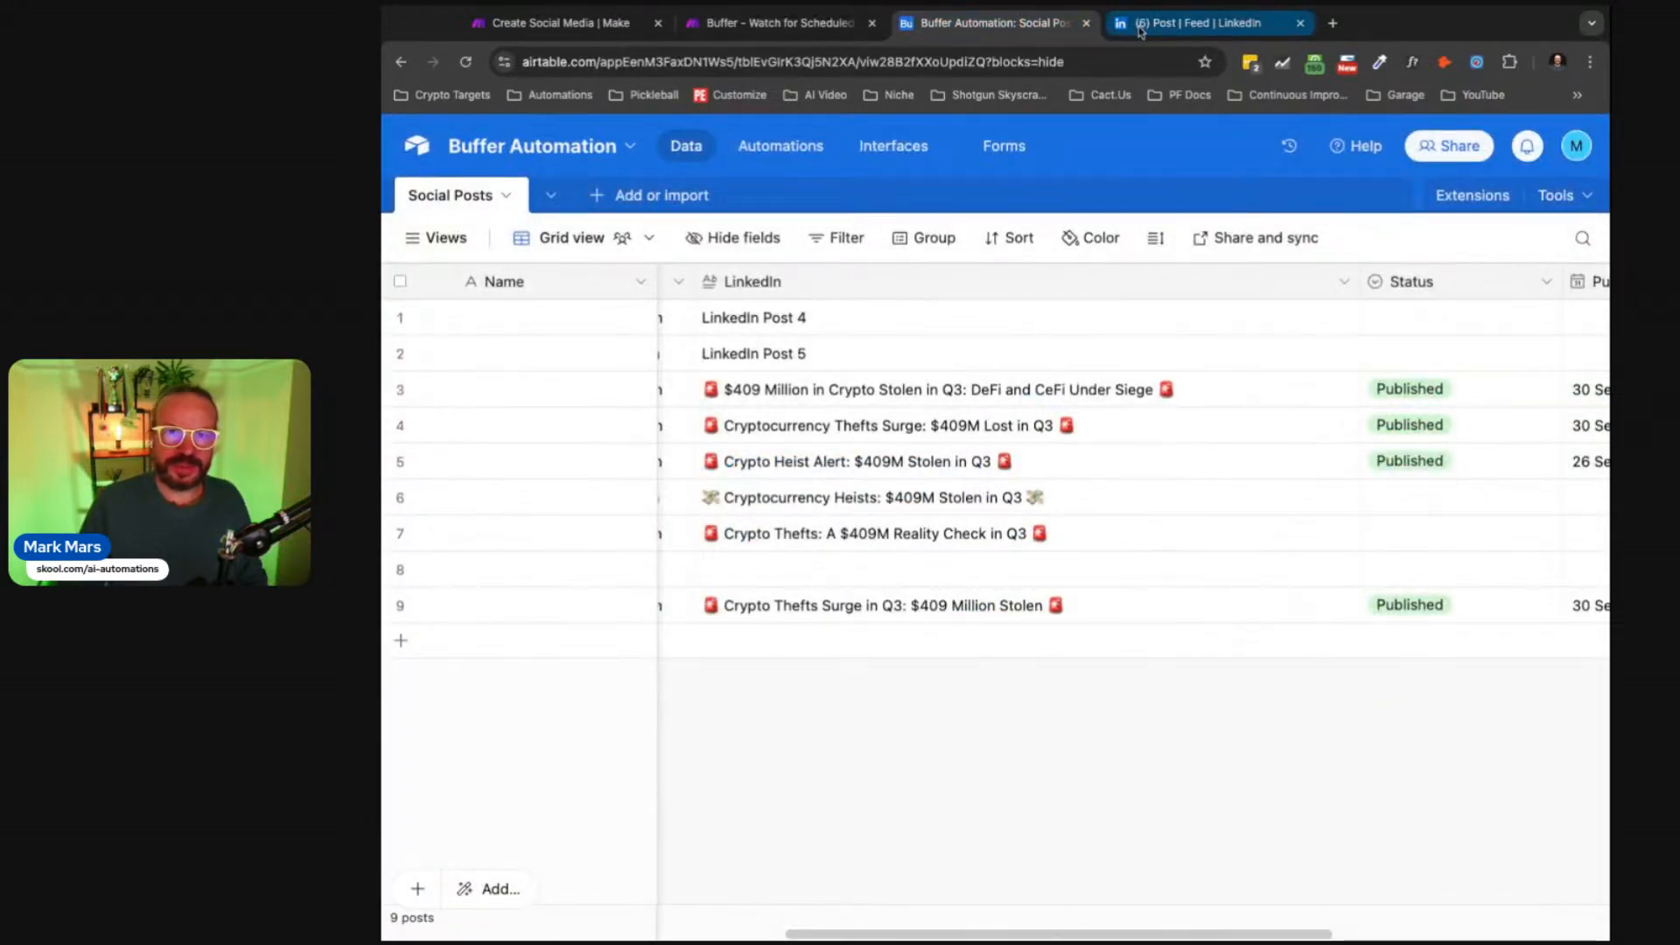
# Step: Switch to LinkedIn and open the new "DeFi and CeFi Under Siege" post in full from the profile's activity
pyautogui.click(1141, 26)
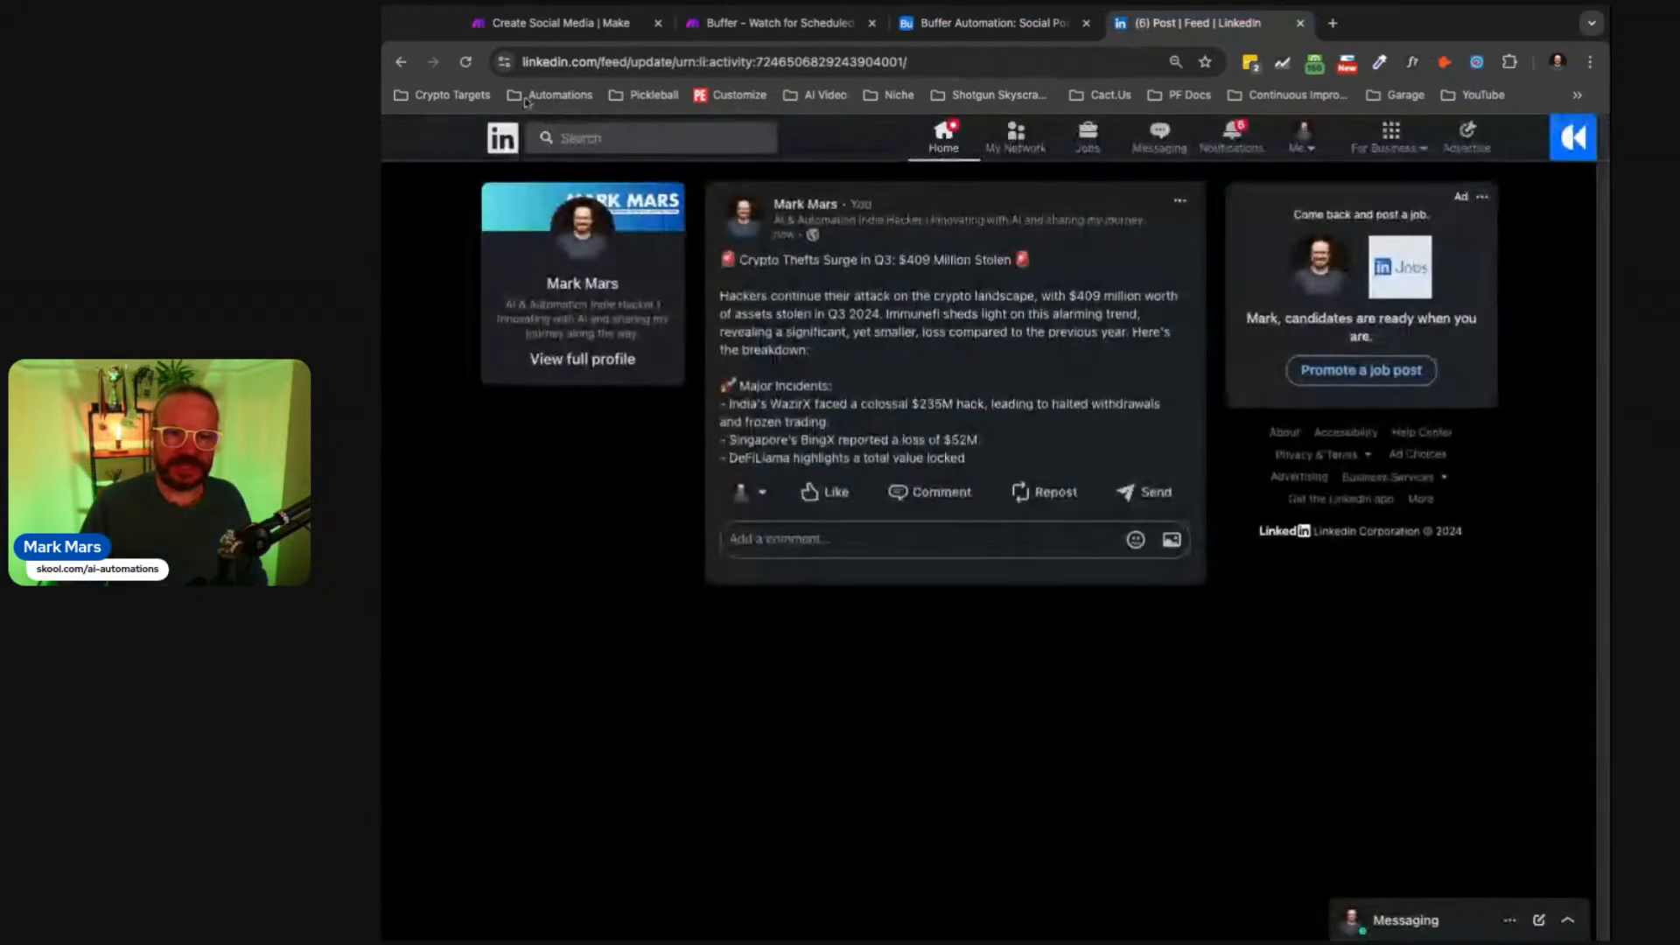
pyautogui.click(618, 372)
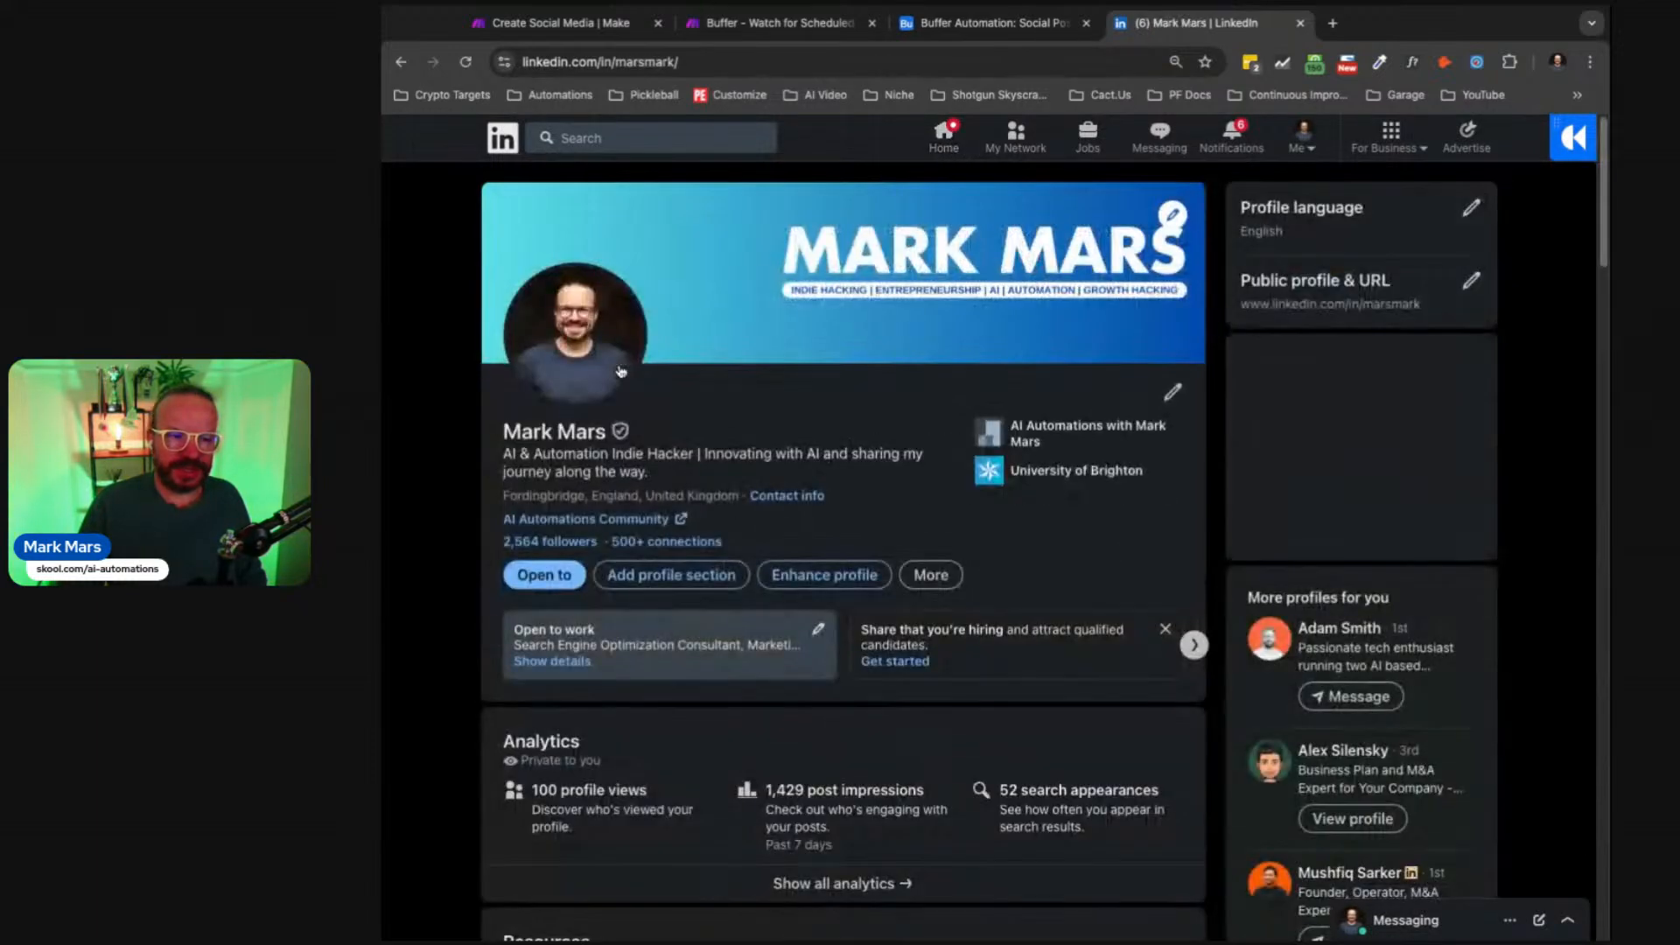
pyautogui.scroll(-10, 949, 494)
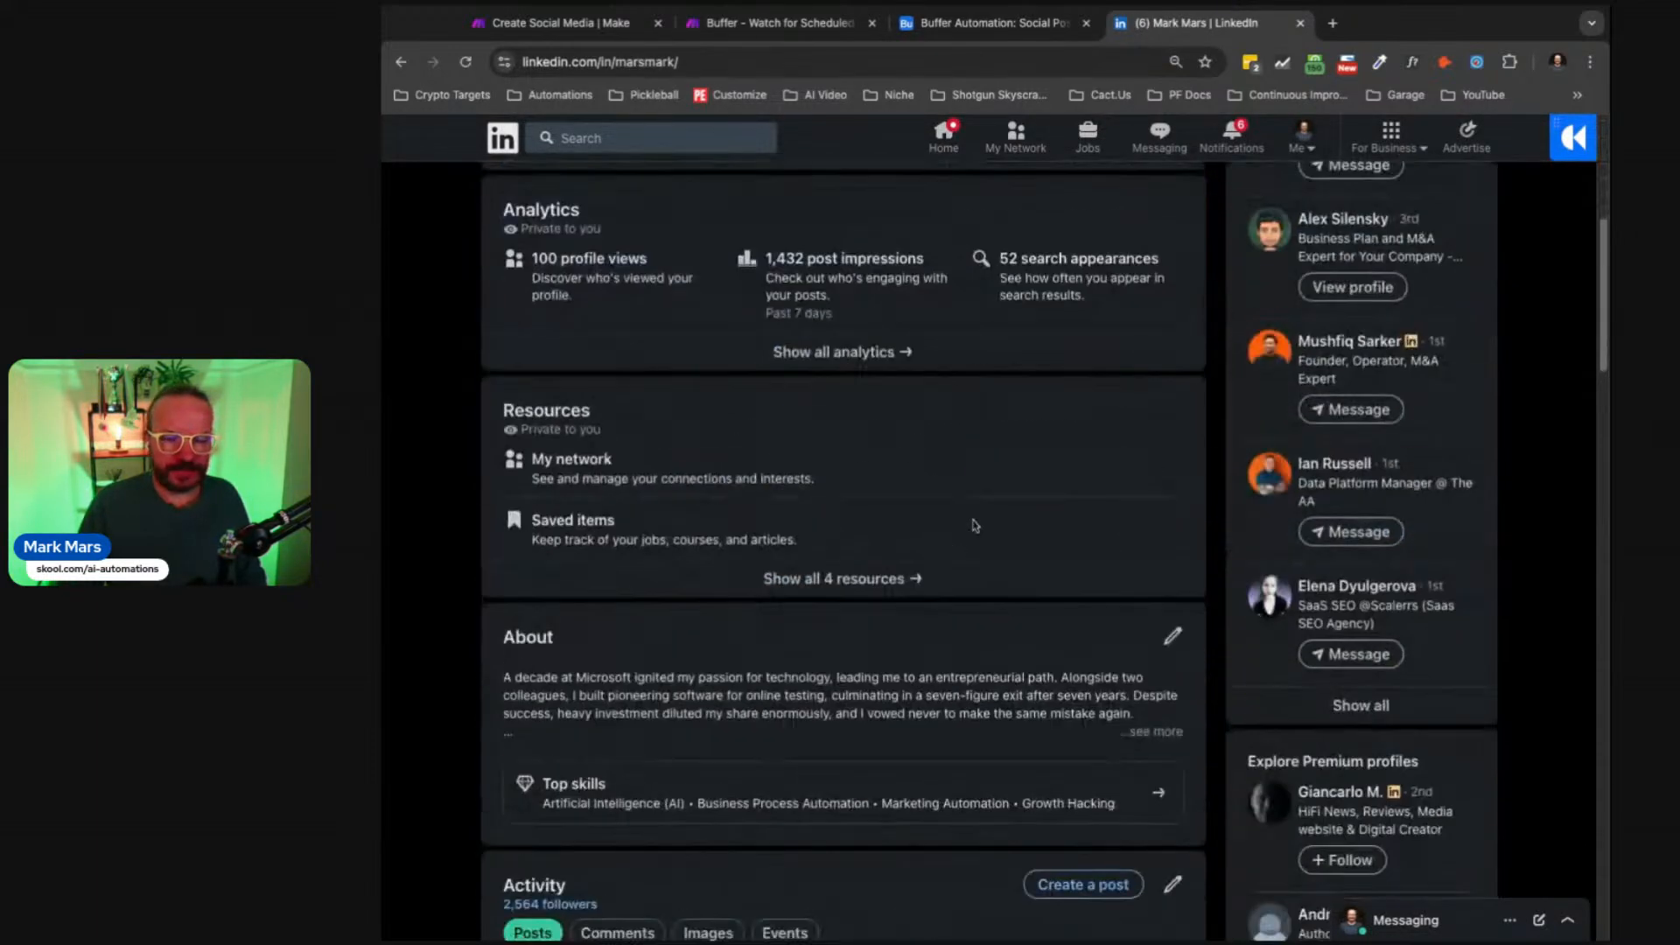
pyautogui.scroll(2, 875, 621)
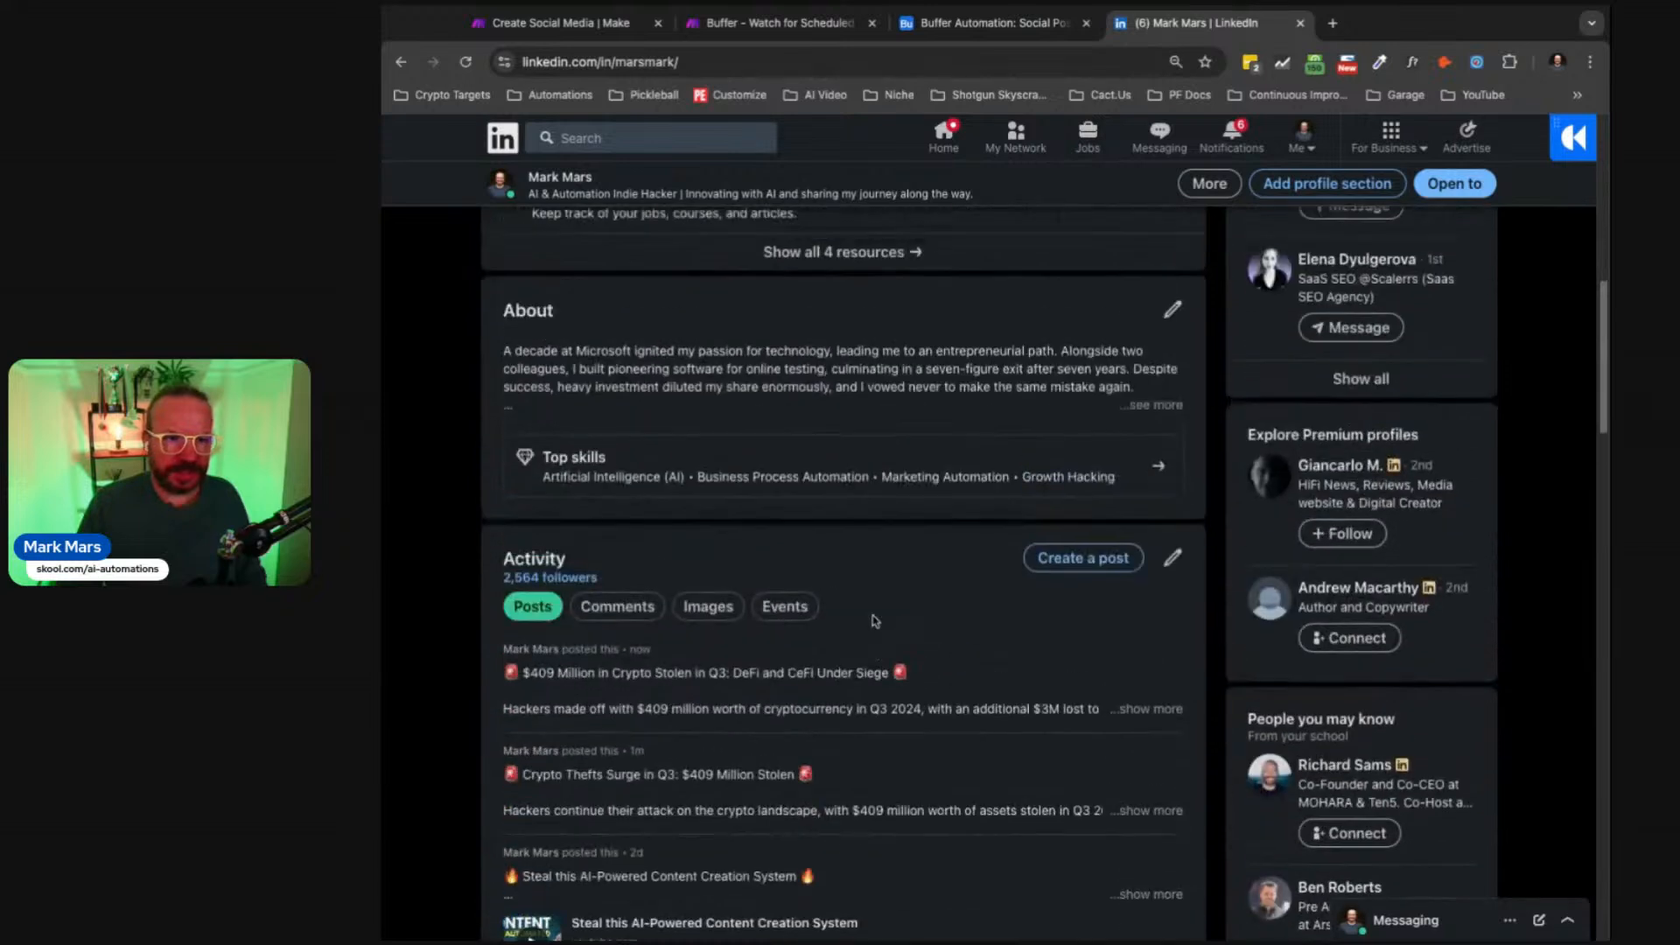
pyautogui.scroll(-1, 875, 619)
pyautogui.click(1154, 618)
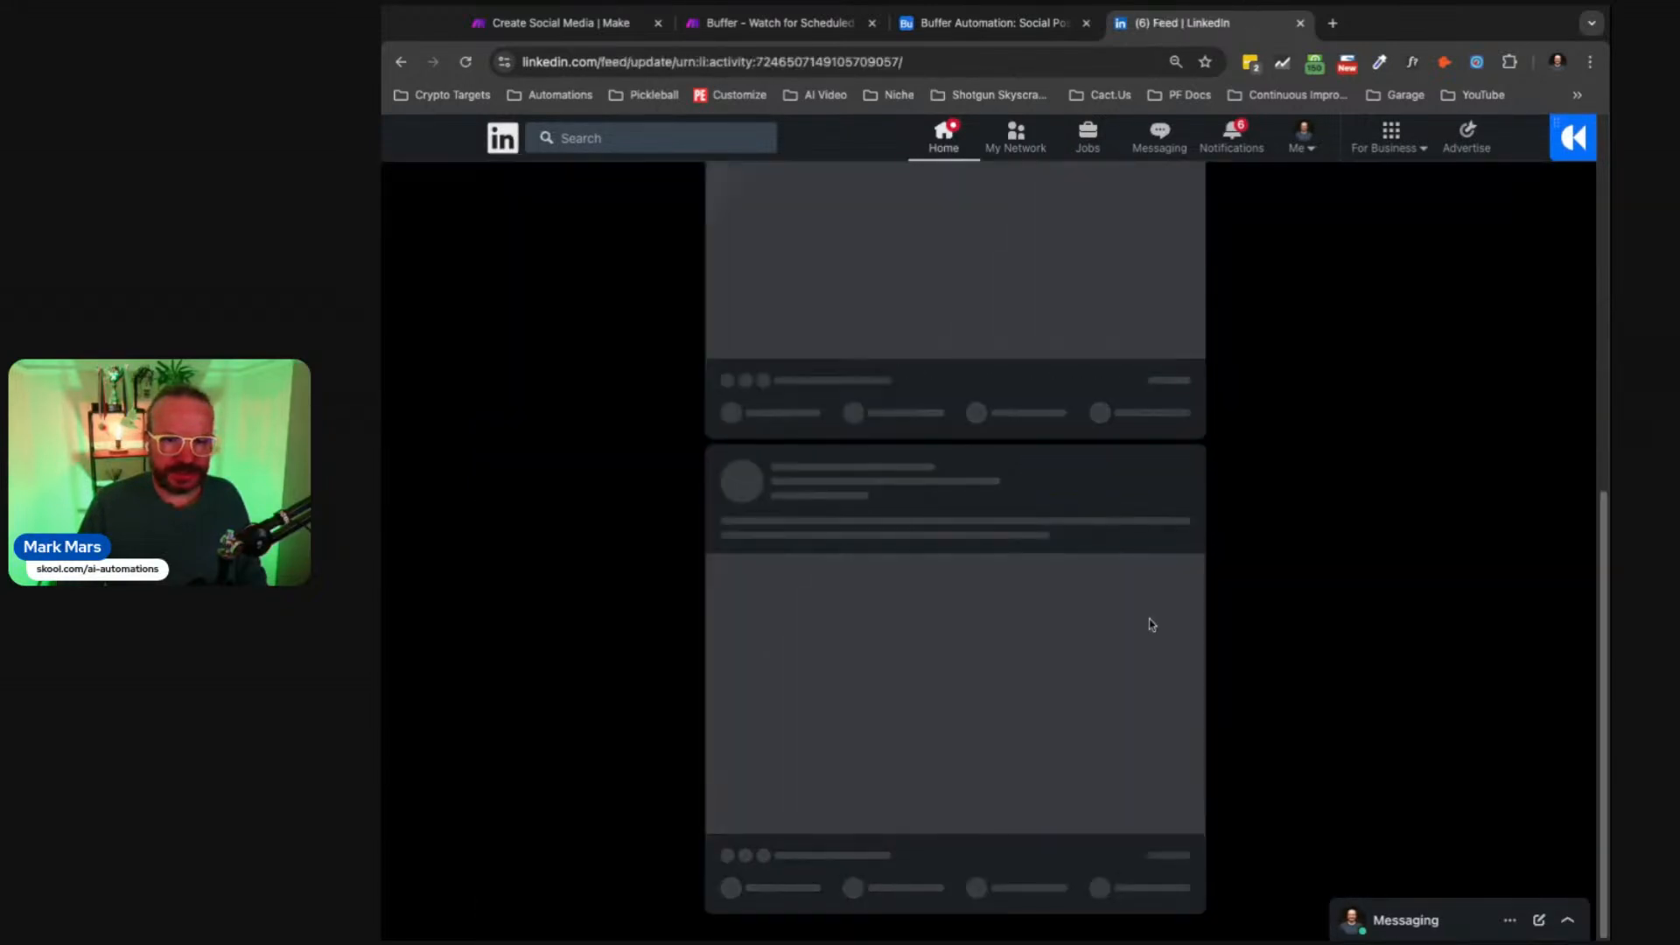
pyautogui.scroll(-1, 991, 519)
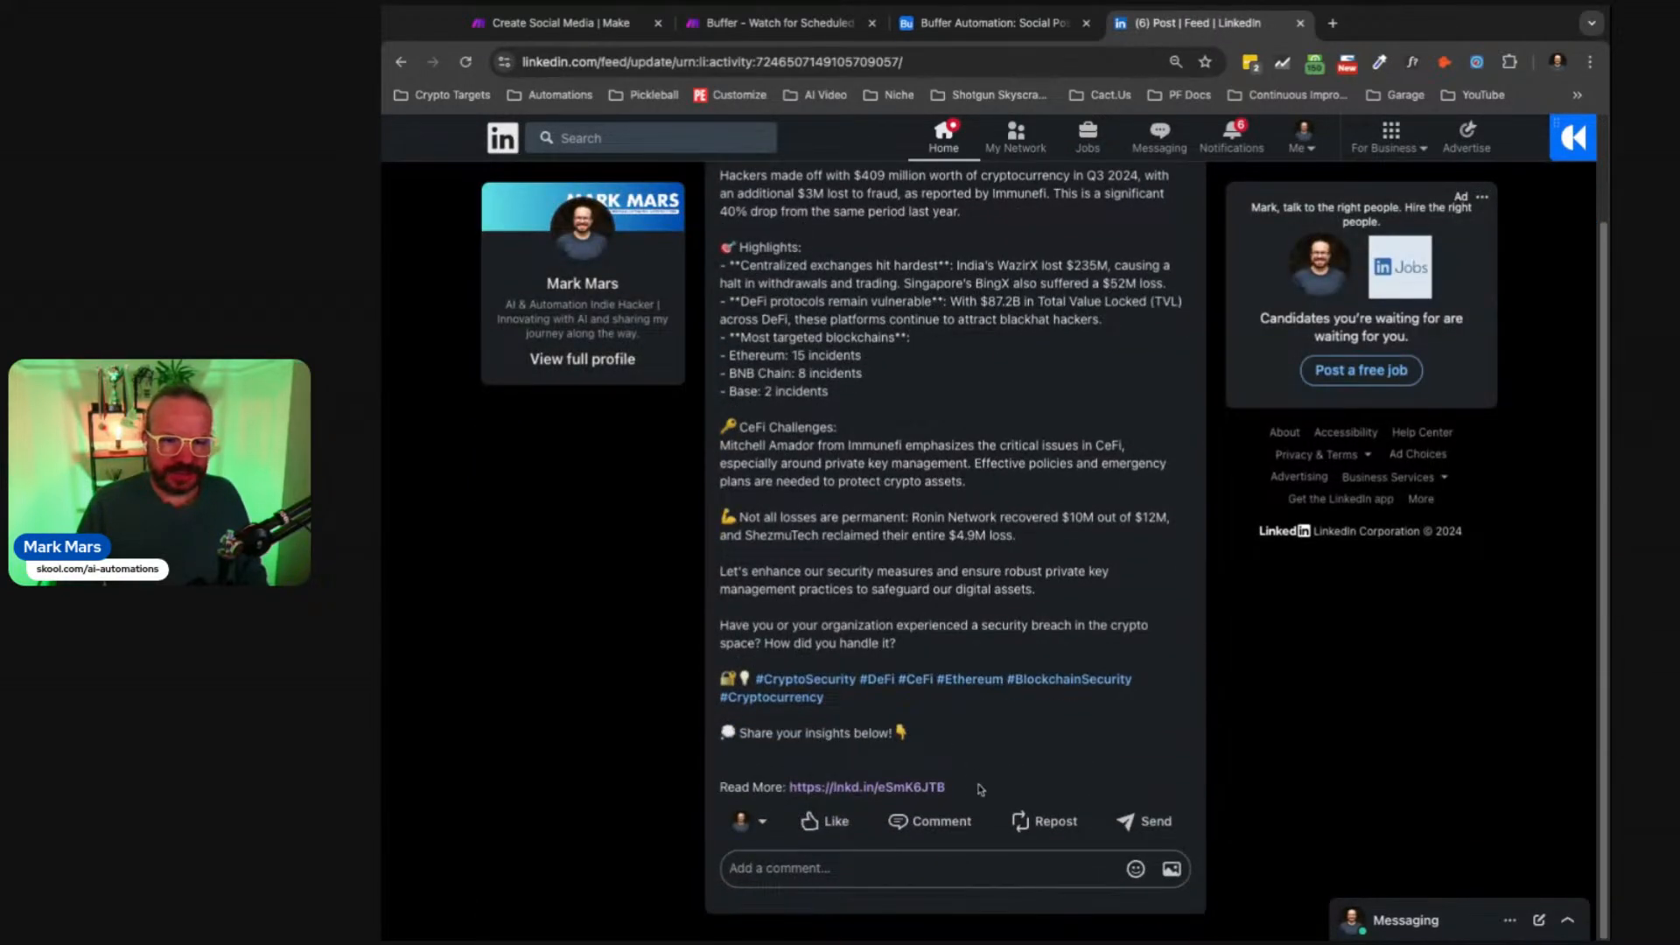
# Step: Review the published post's full text, open its Read More link to check the article, and return to the post
pyautogui.moveTo(981, 790); pyautogui.dragTo(726, 335)
pyautogui.click(908, 574)
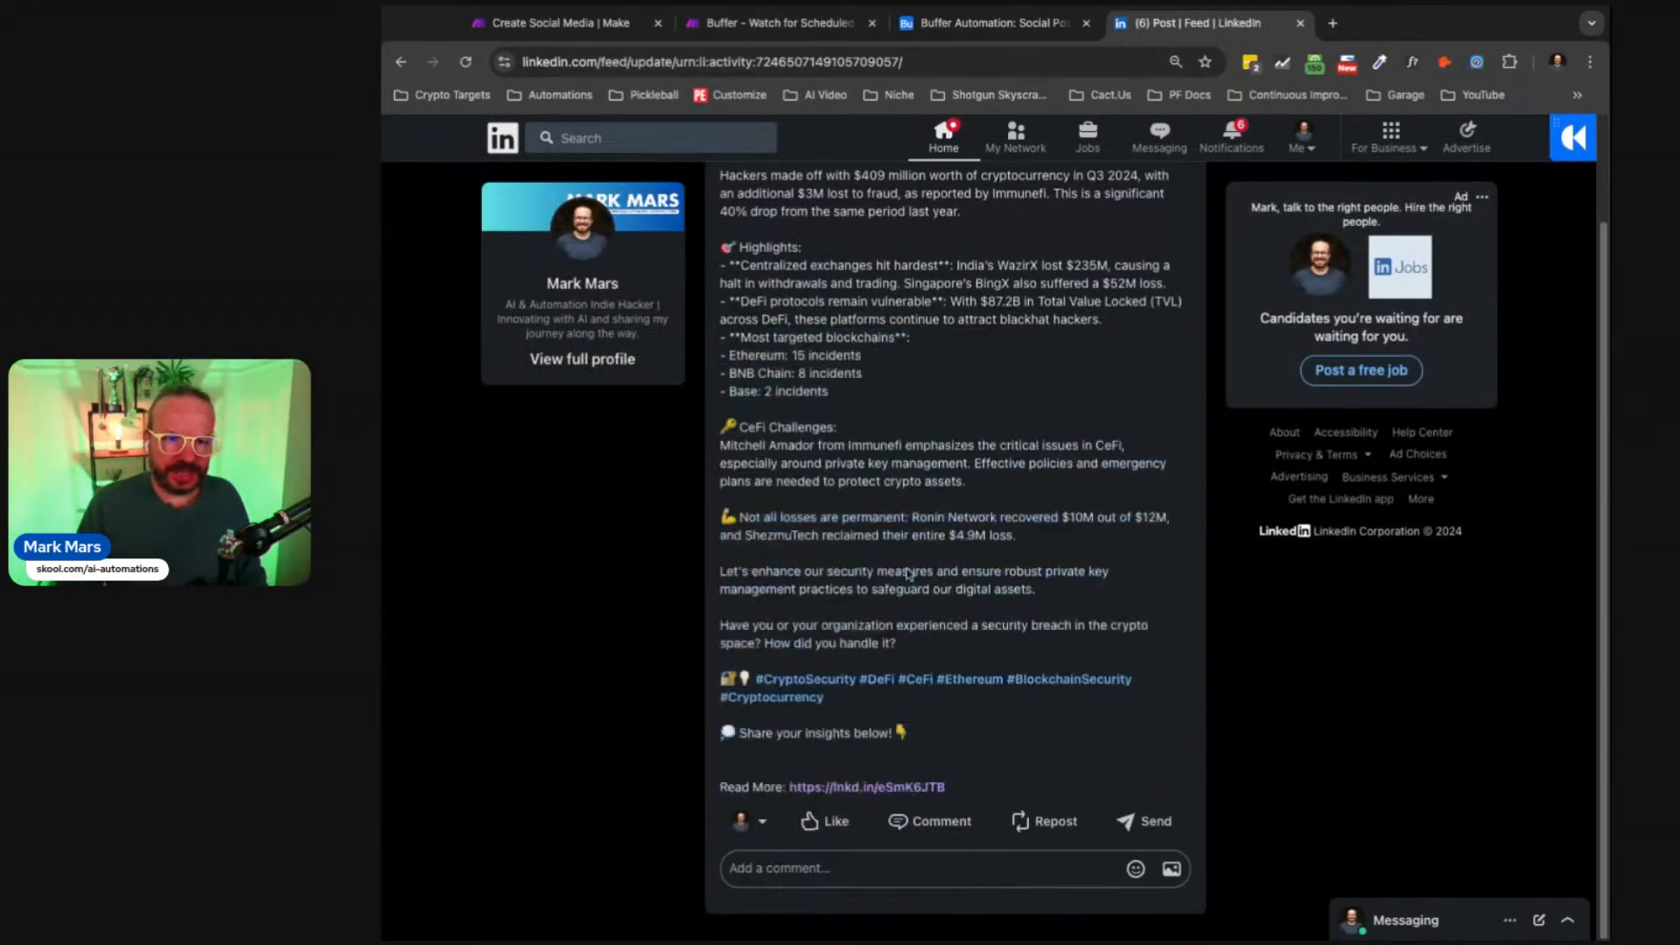
pyautogui.click(879, 790)
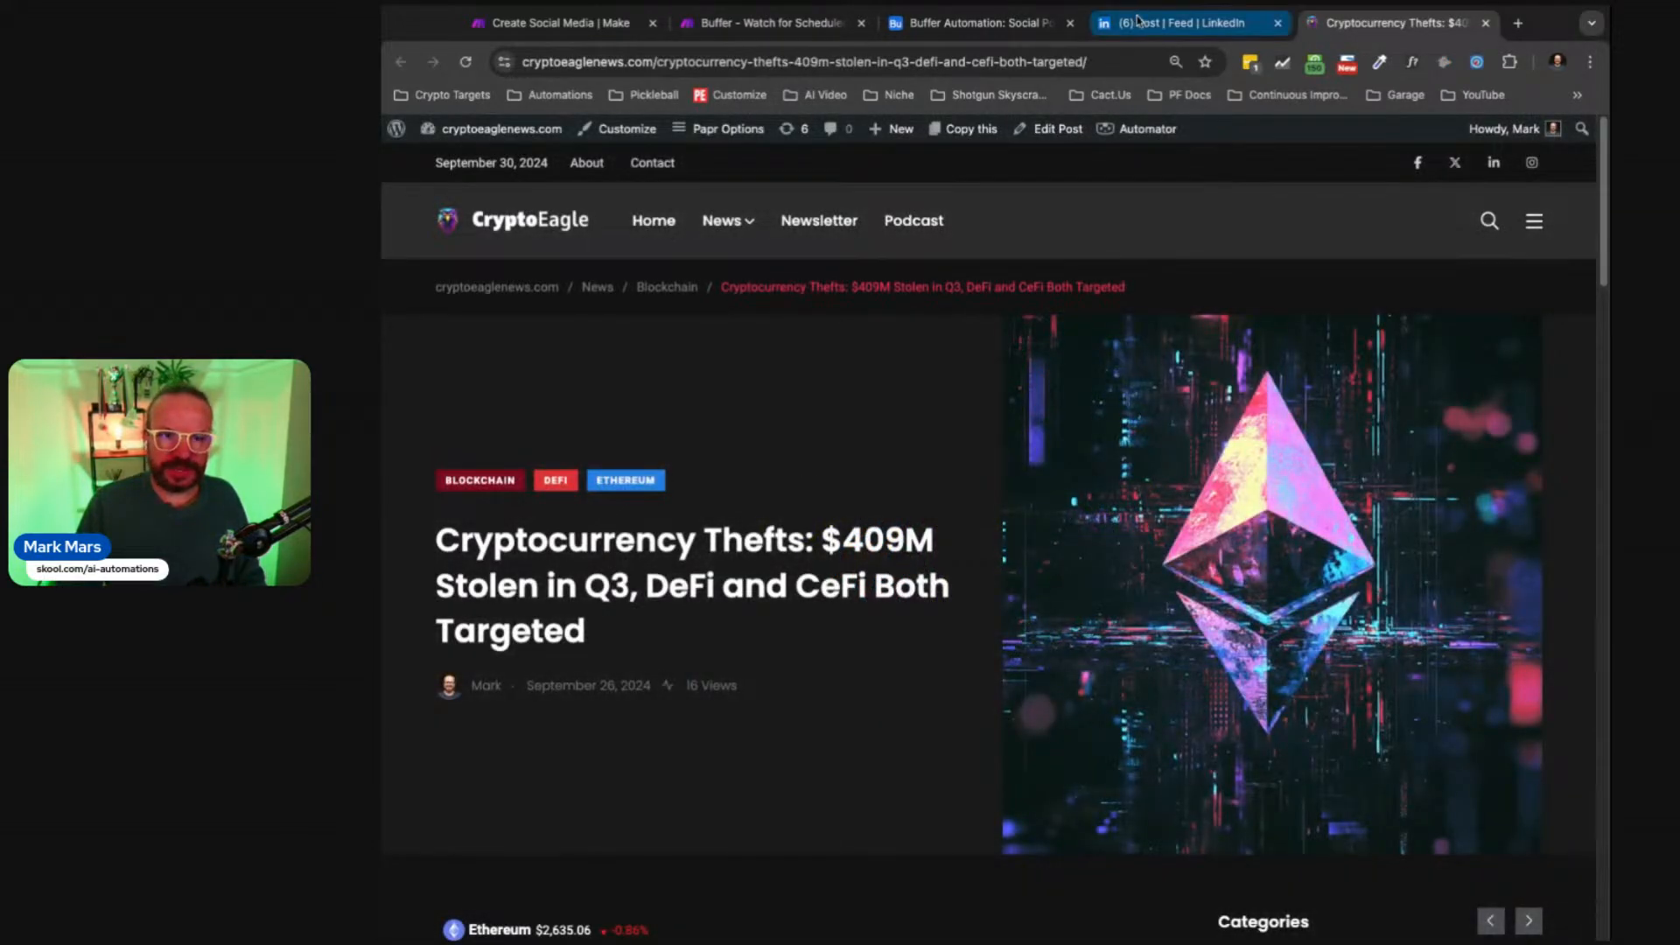
pyautogui.click(1139, 26)
pyautogui.scroll(2, 907, 330)
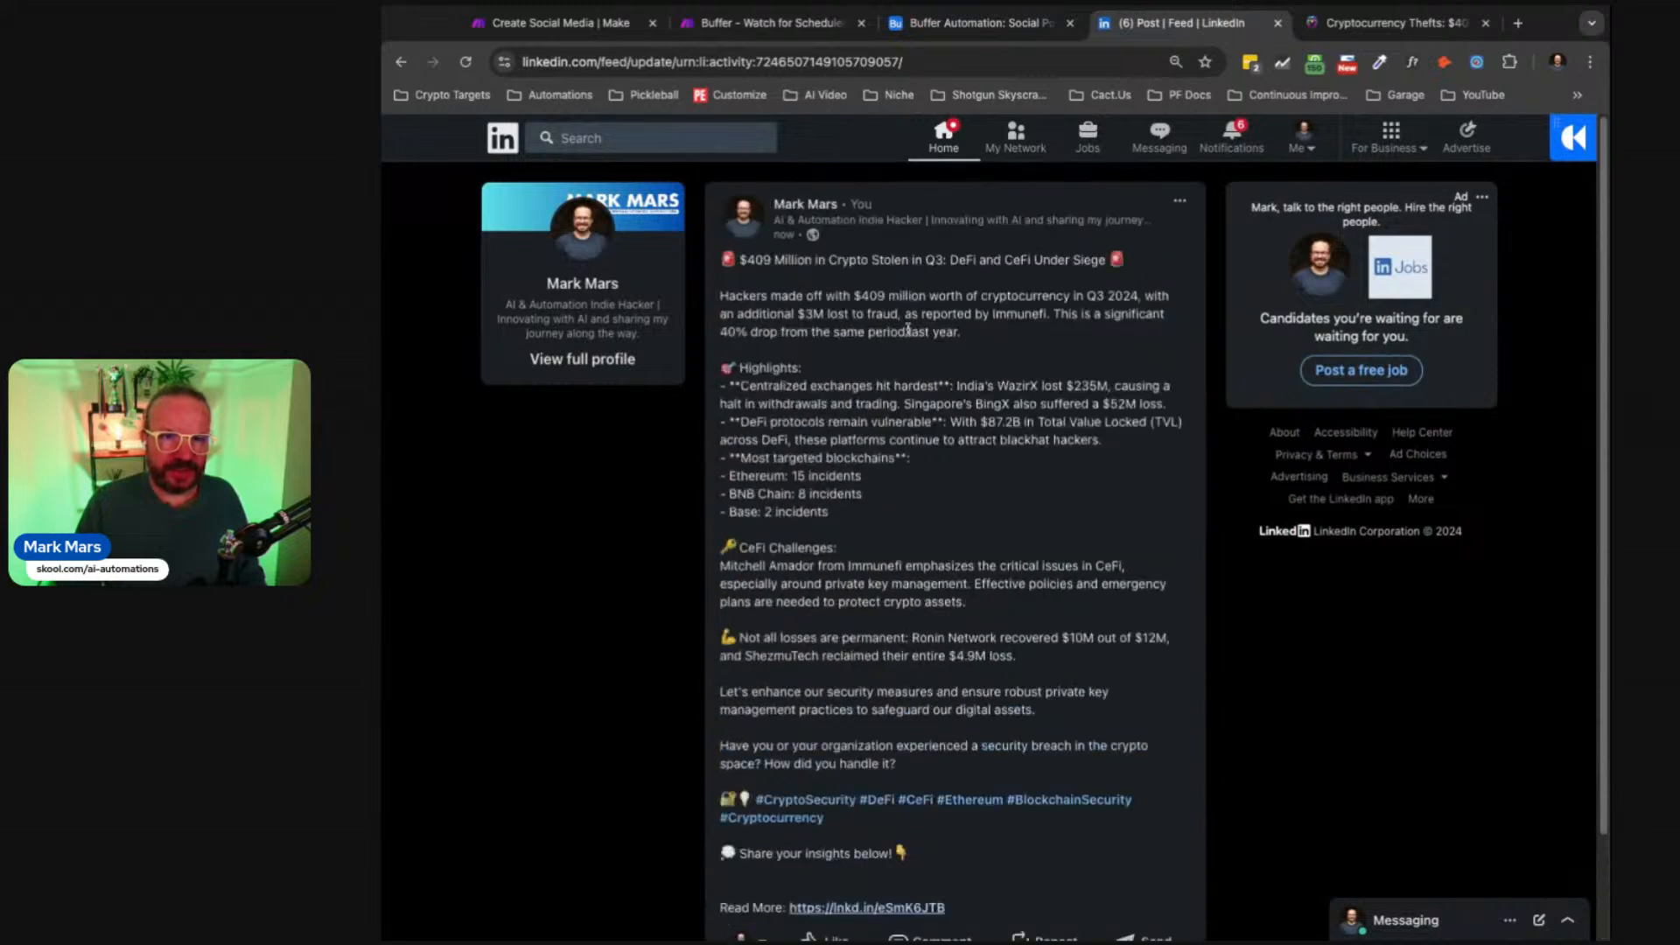
# Step: Delete the "DeFi and CeFi Under Siege" post from LinkedIn and confirm the deletion
pyautogui.click(1178, 201)
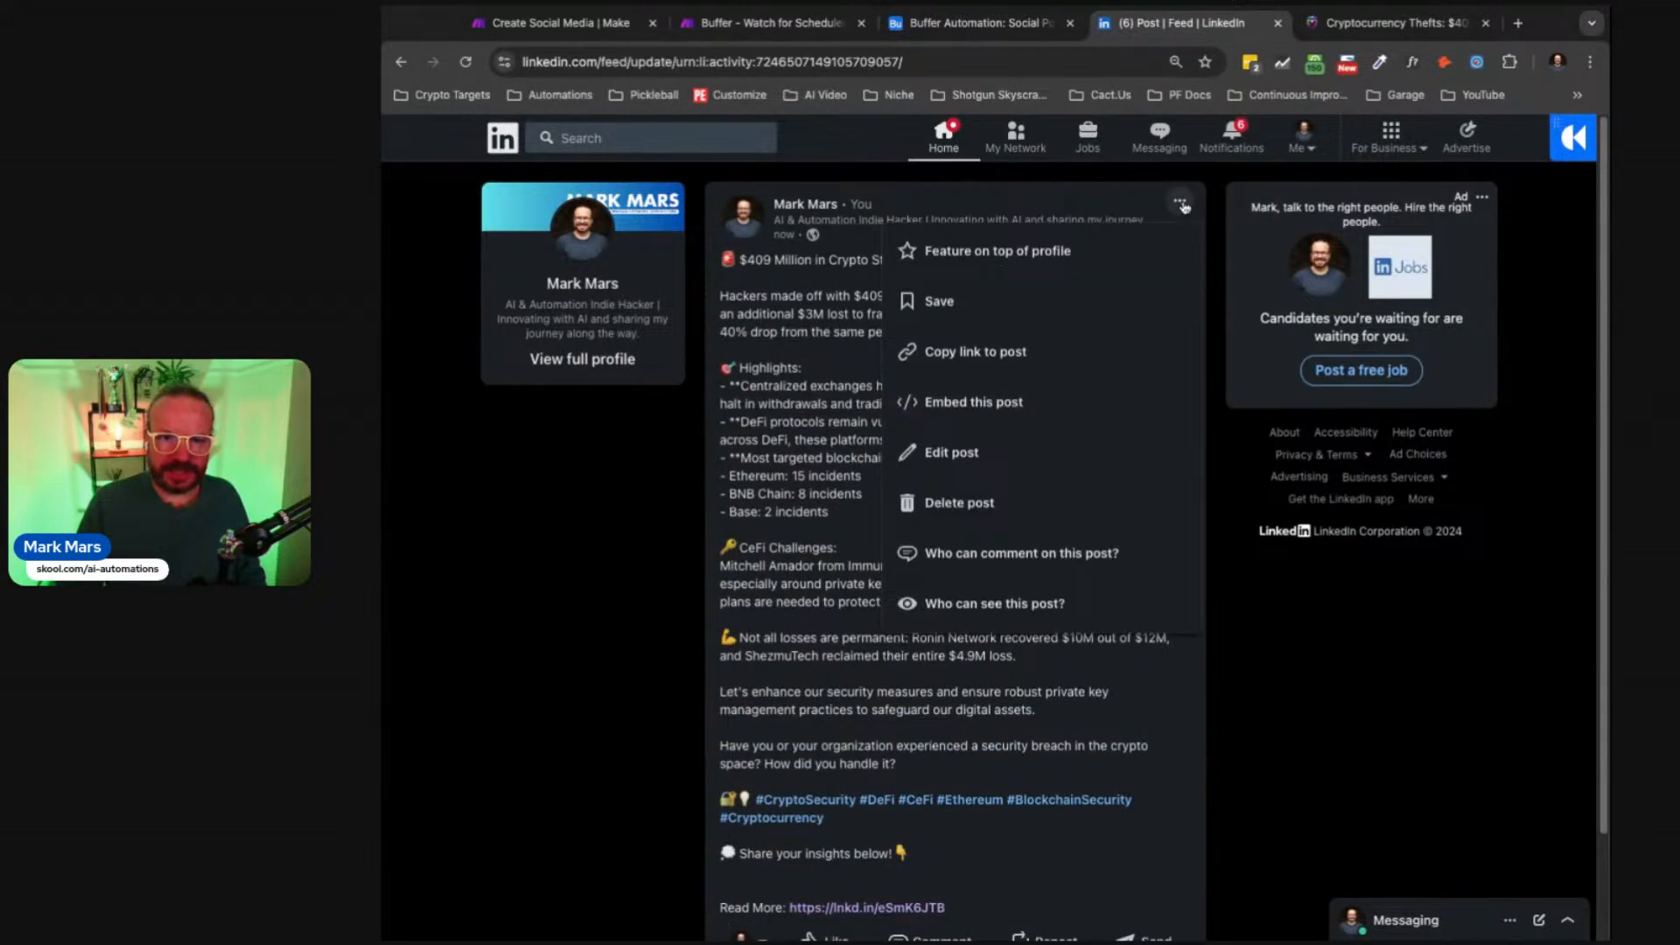
pyautogui.click(1111, 502)
pyautogui.click(1099, 272)
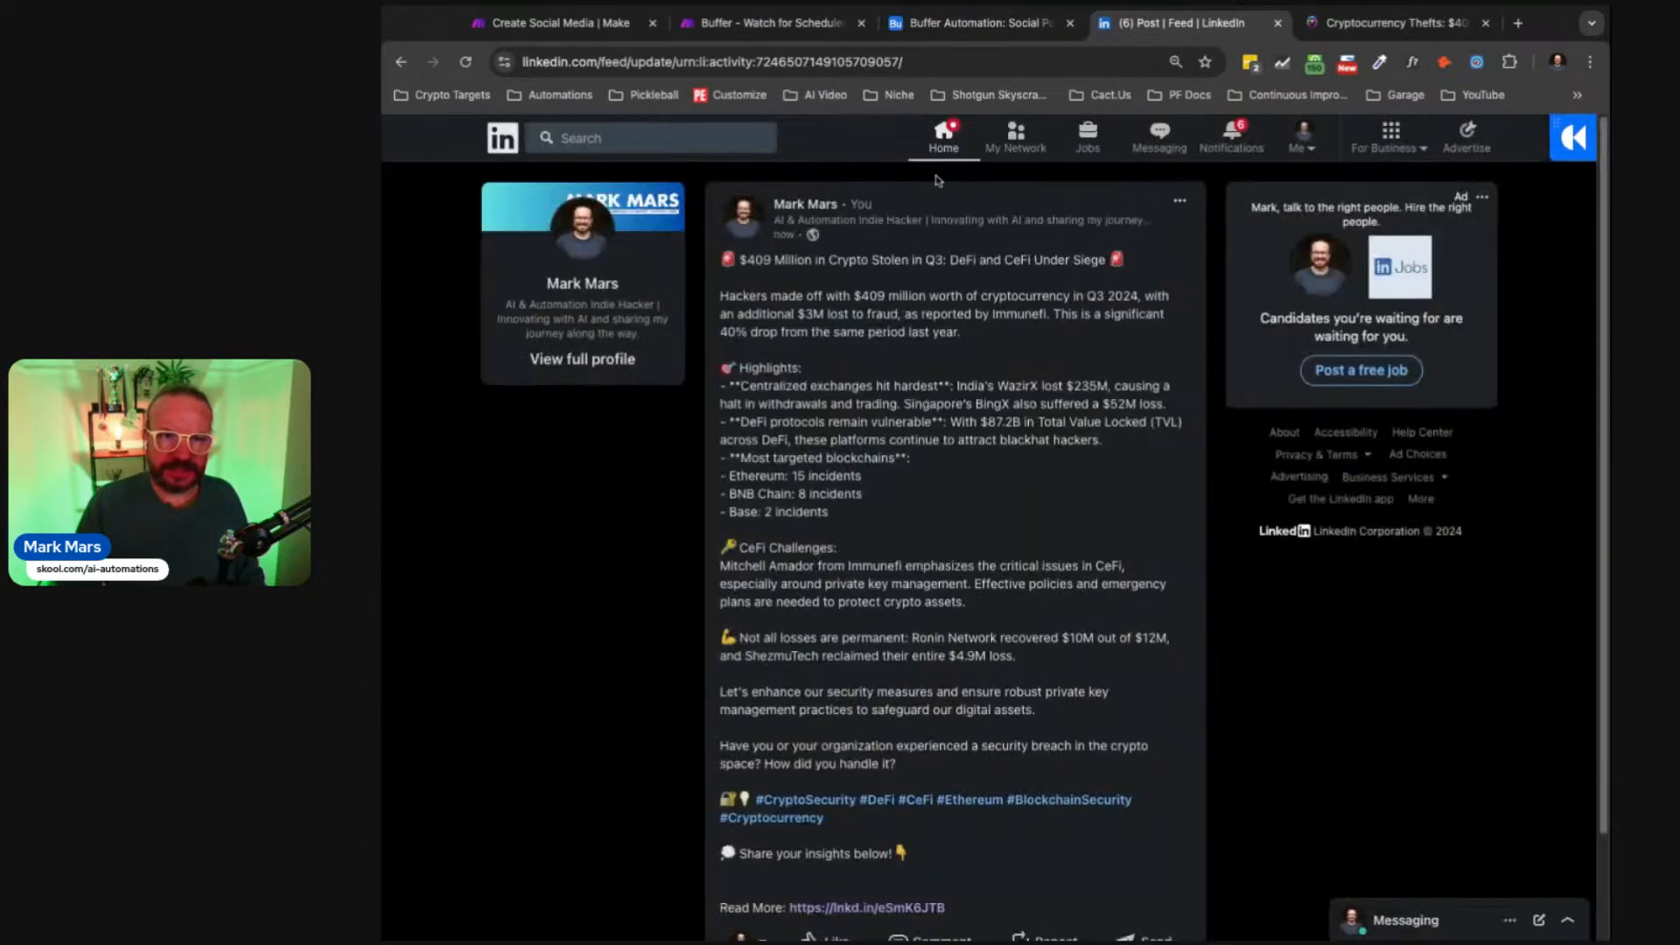
# Step: Open the "Crypto Thefts Surge in Q3: $409 Million Stolen" post in full from the LinkedIn profile's activity
pyautogui.click(603, 360)
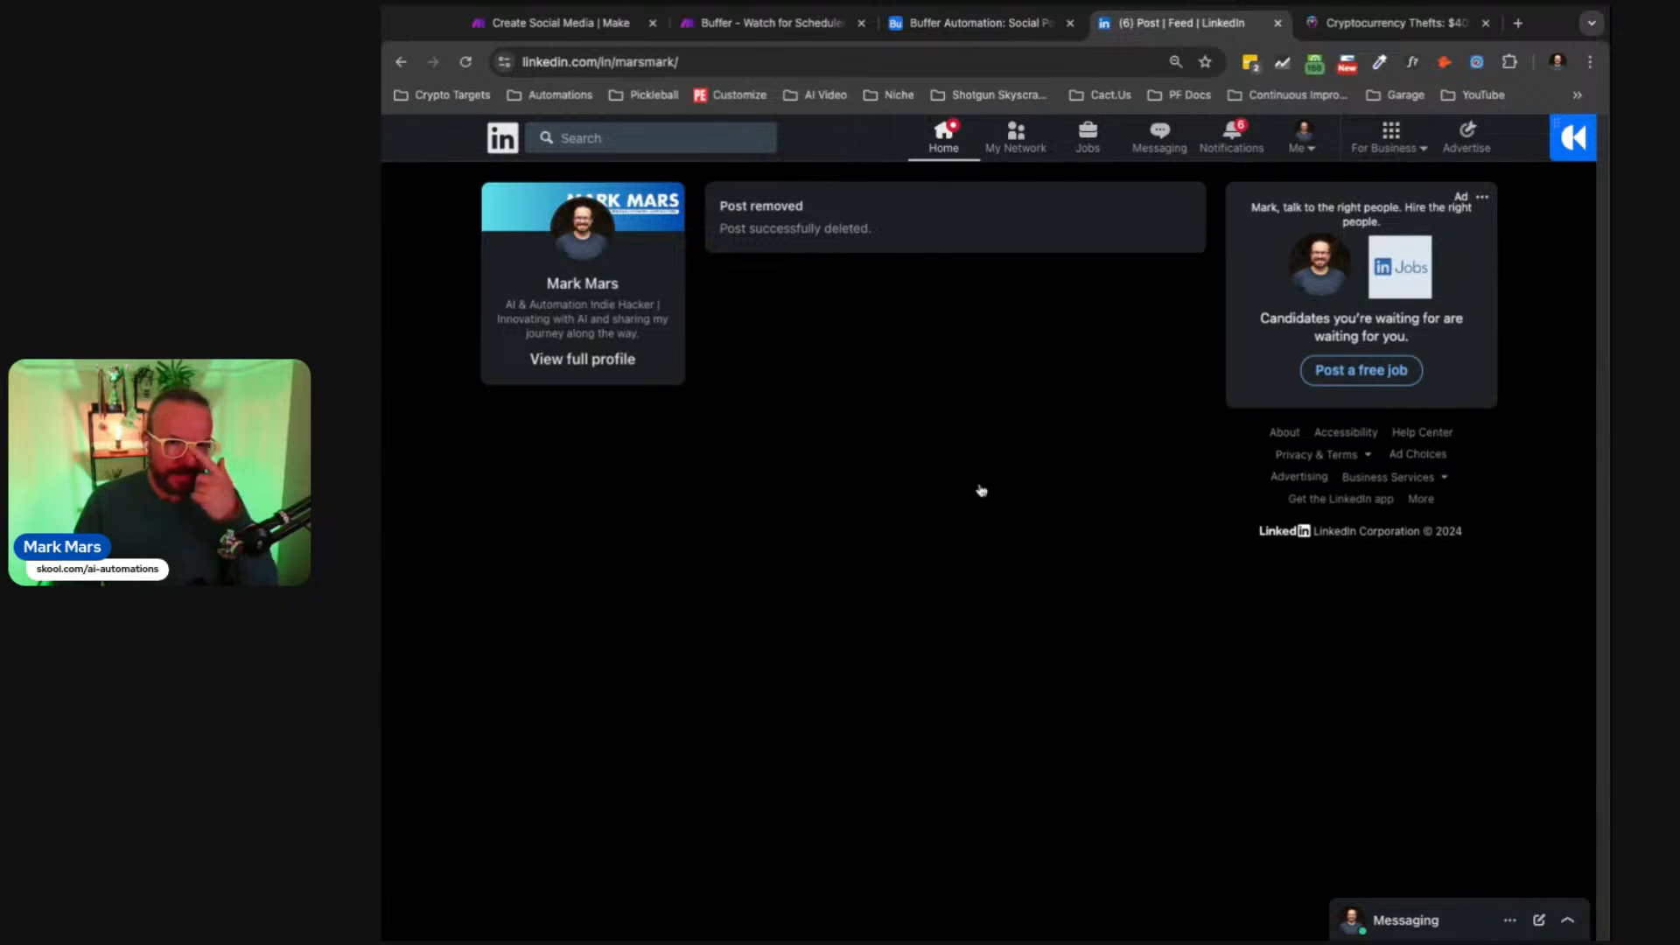
pyautogui.scroll(-6, 1067, 663)
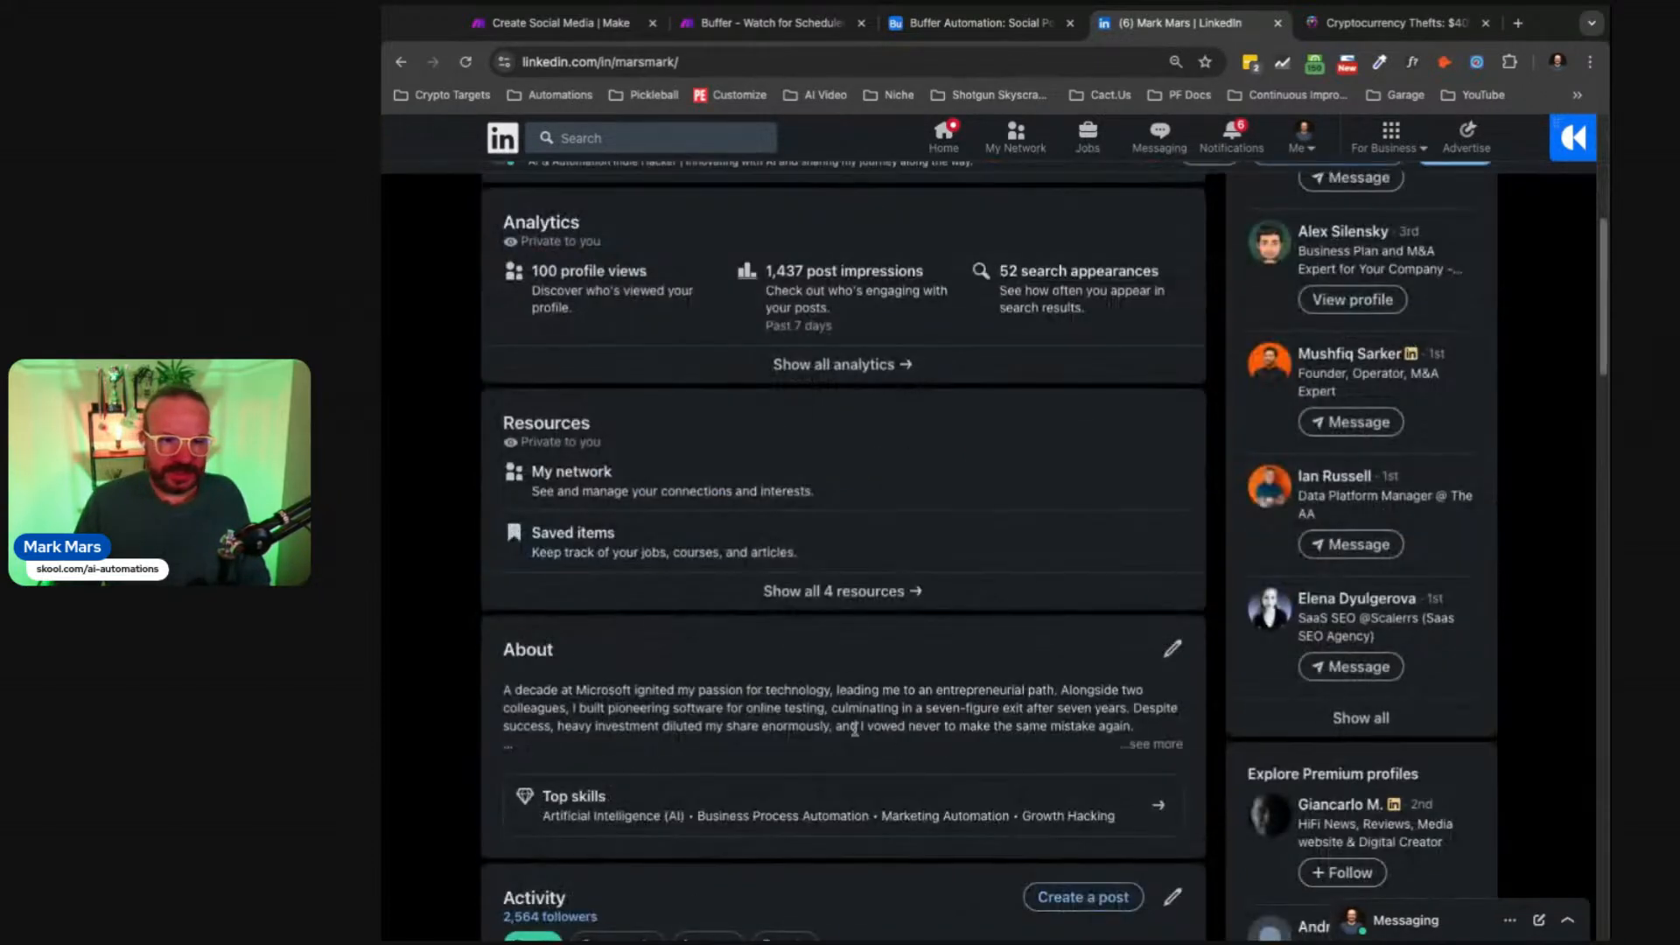
pyautogui.scroll(-6, 970, 706)
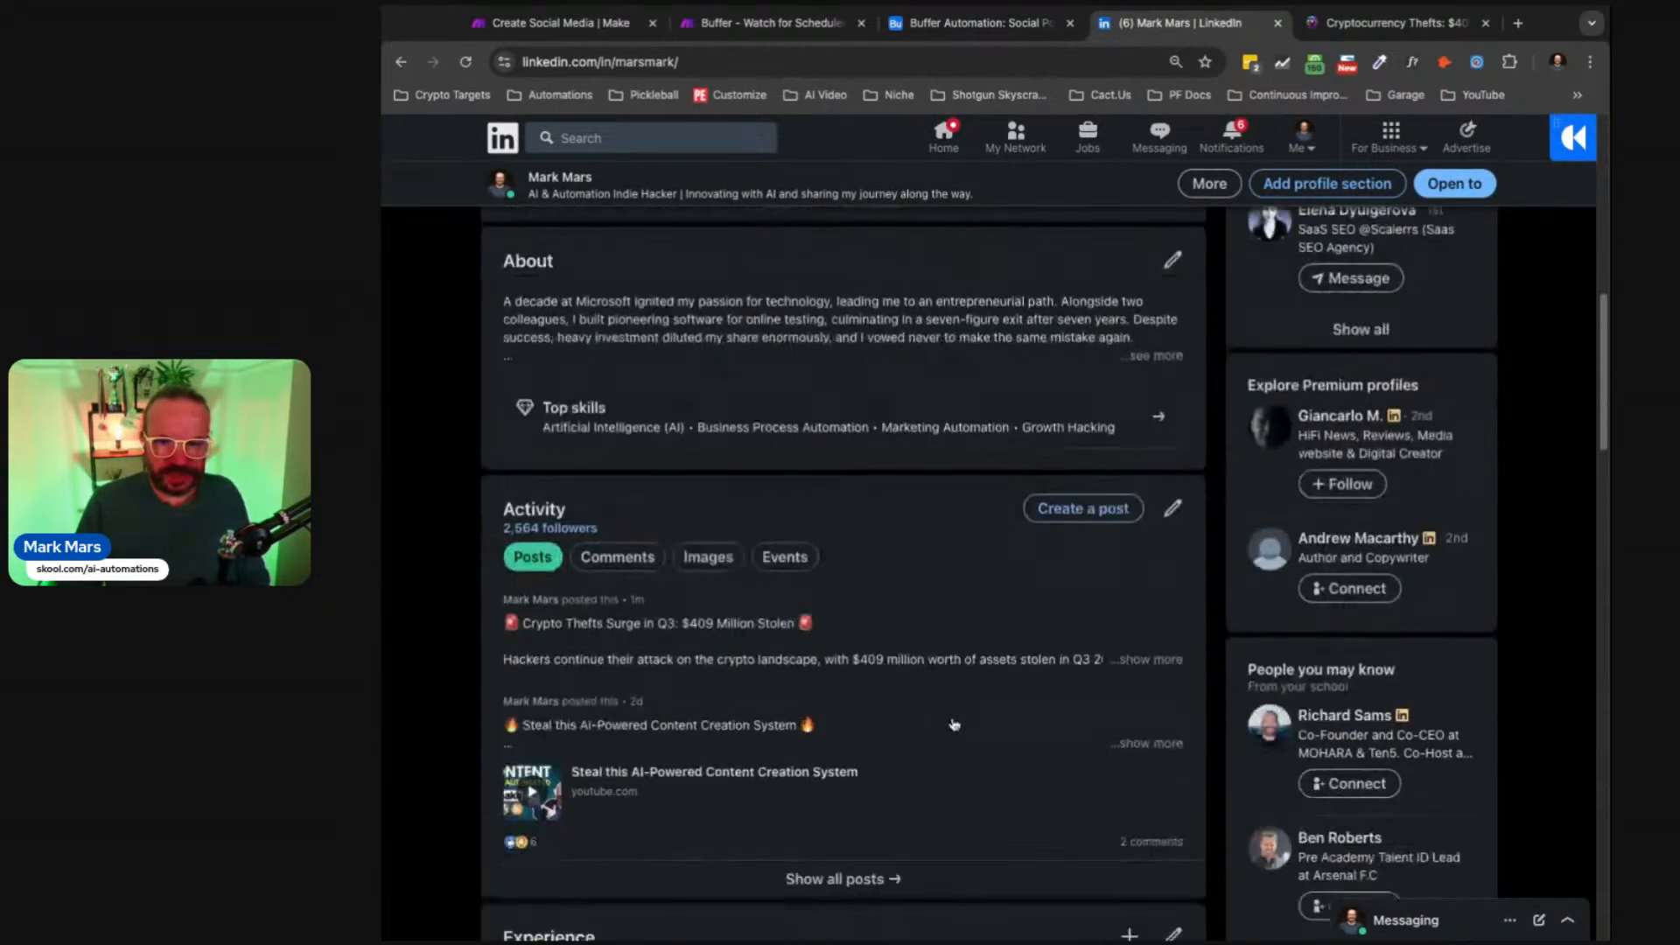
pyautogui.click(1102, 496)
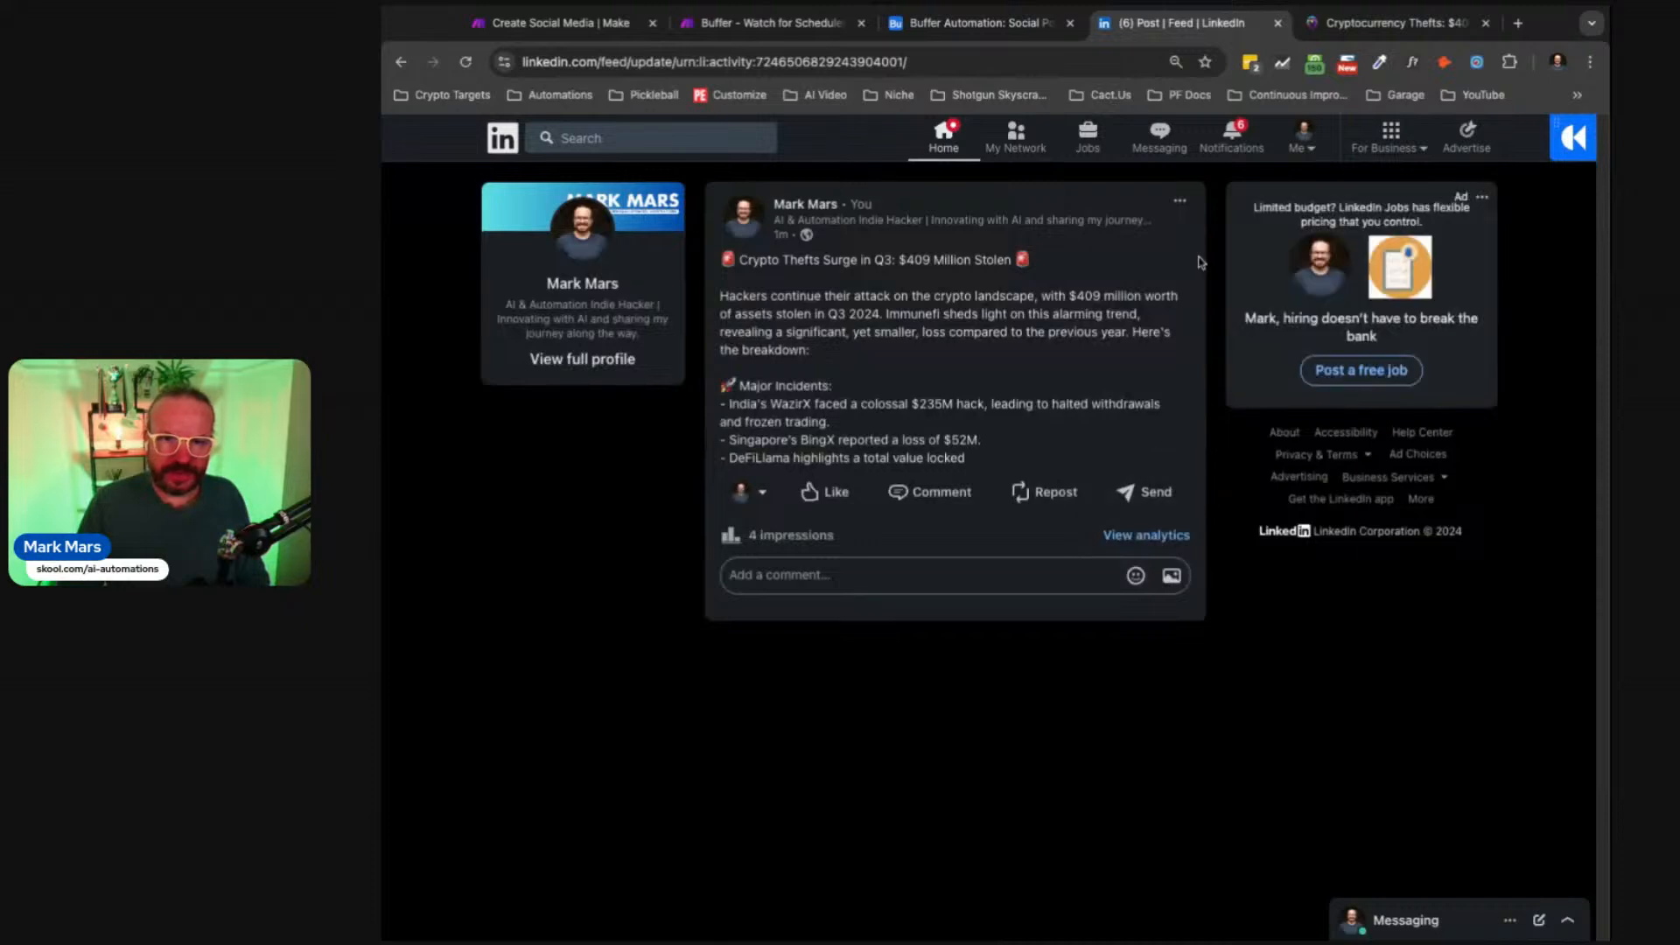
# Step: Delete the "Crypto Thefts Surge in Q3" post from LinkedIn and confirm the deletion
pyautogui.click(1186, 206)
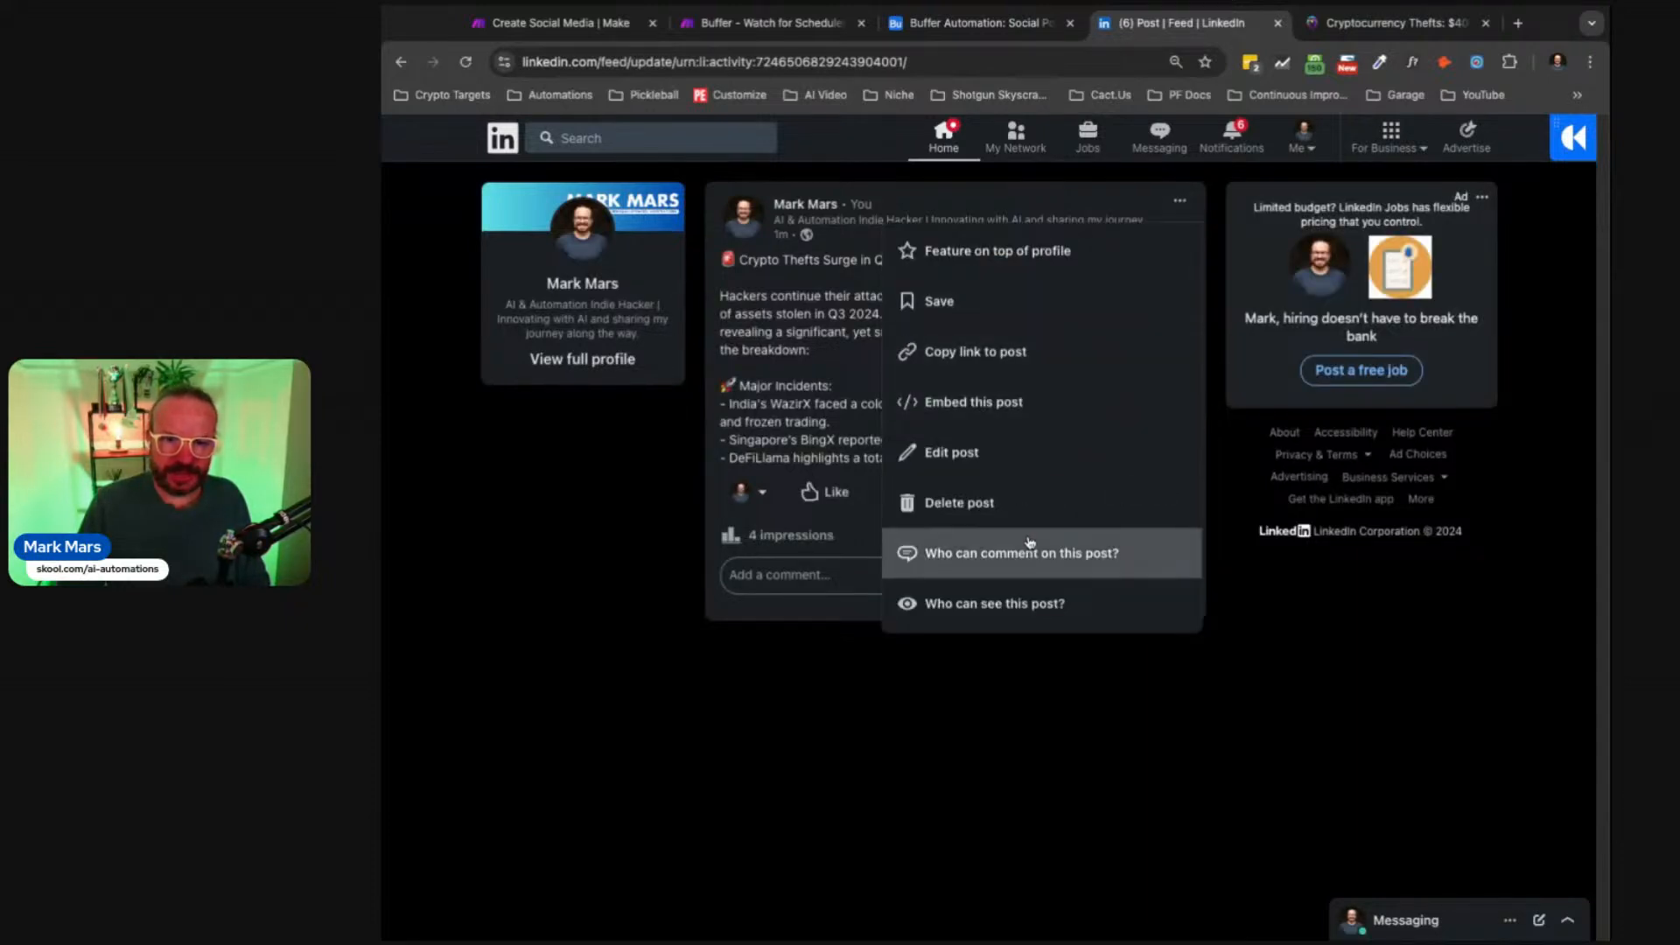
pyautogui.click(1015, 503)
pyautogui.click(1095, 265)
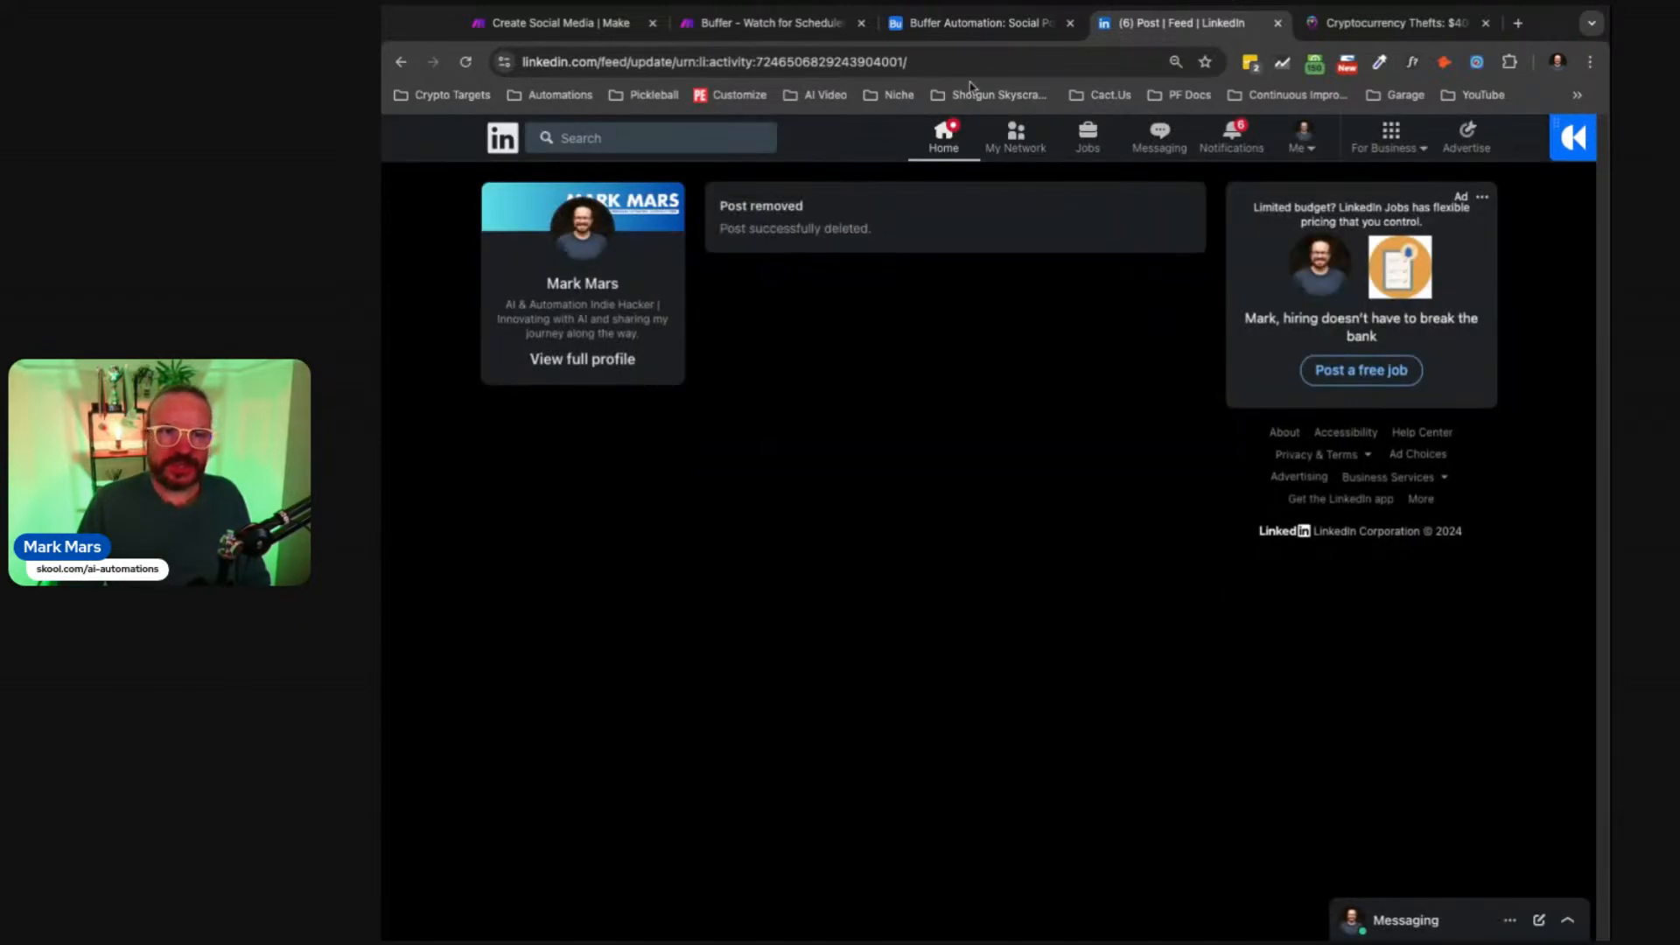
# Step: Revisit the Buffer - Watch for Scheduled Social Posts scenario in Make, and review the Status, Published Time and Scheduled Date / Time columns in Airtable
pyautogui.press('super+Tab')
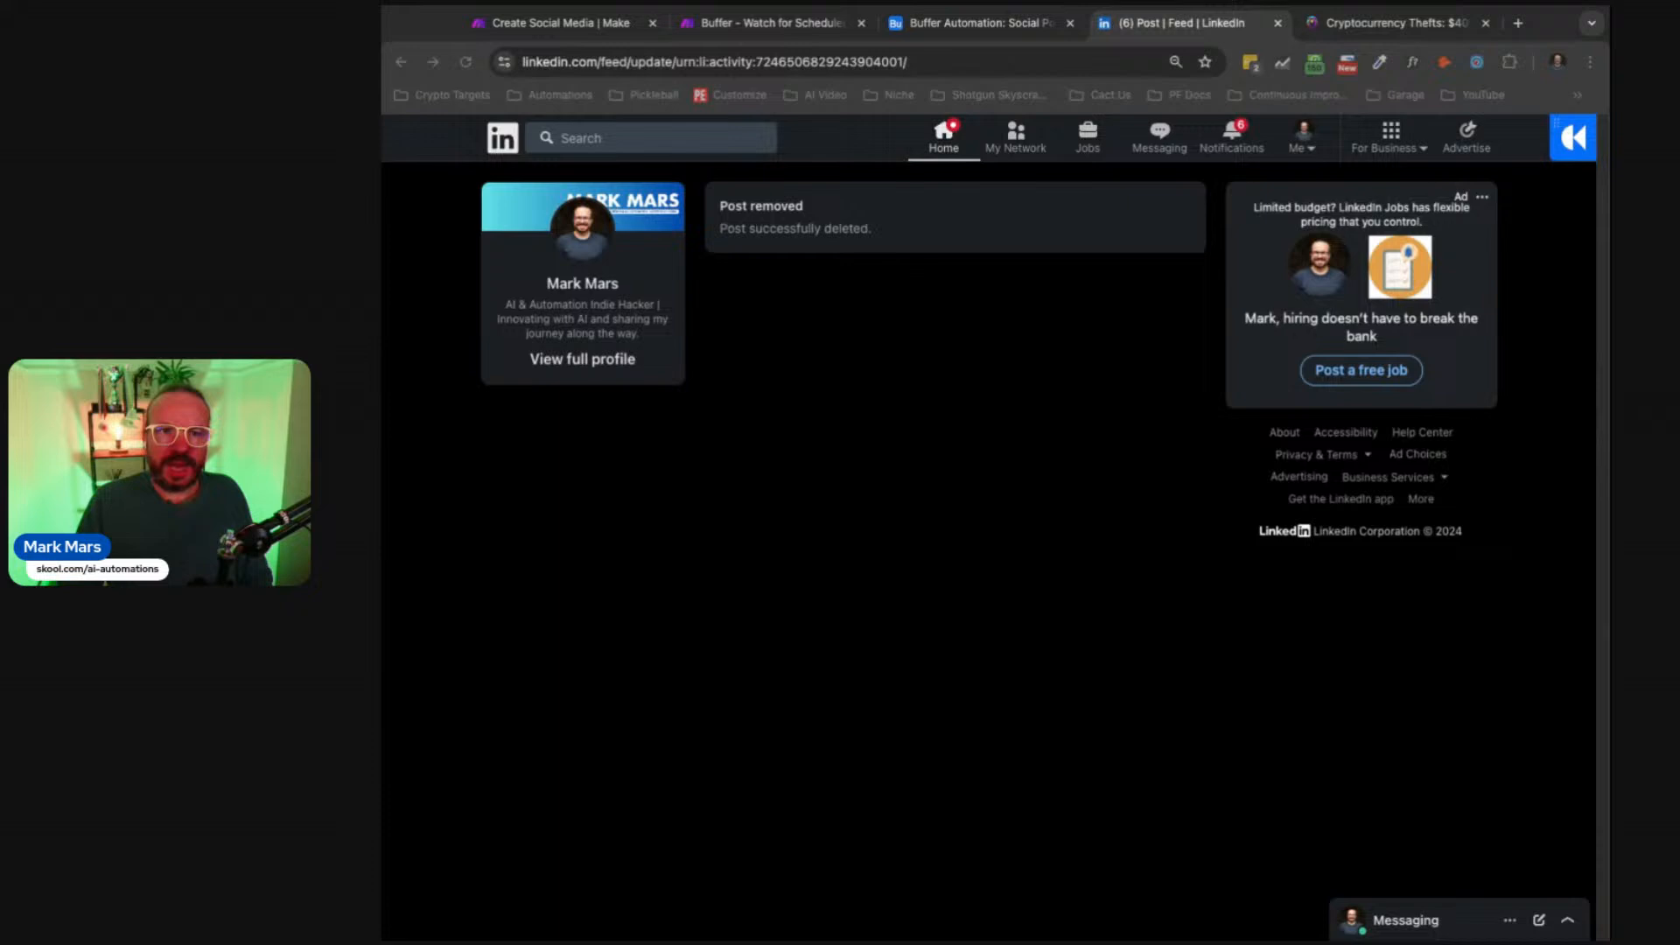
pyautogui.click(978, 35)
pyautogui.click(696, 34)
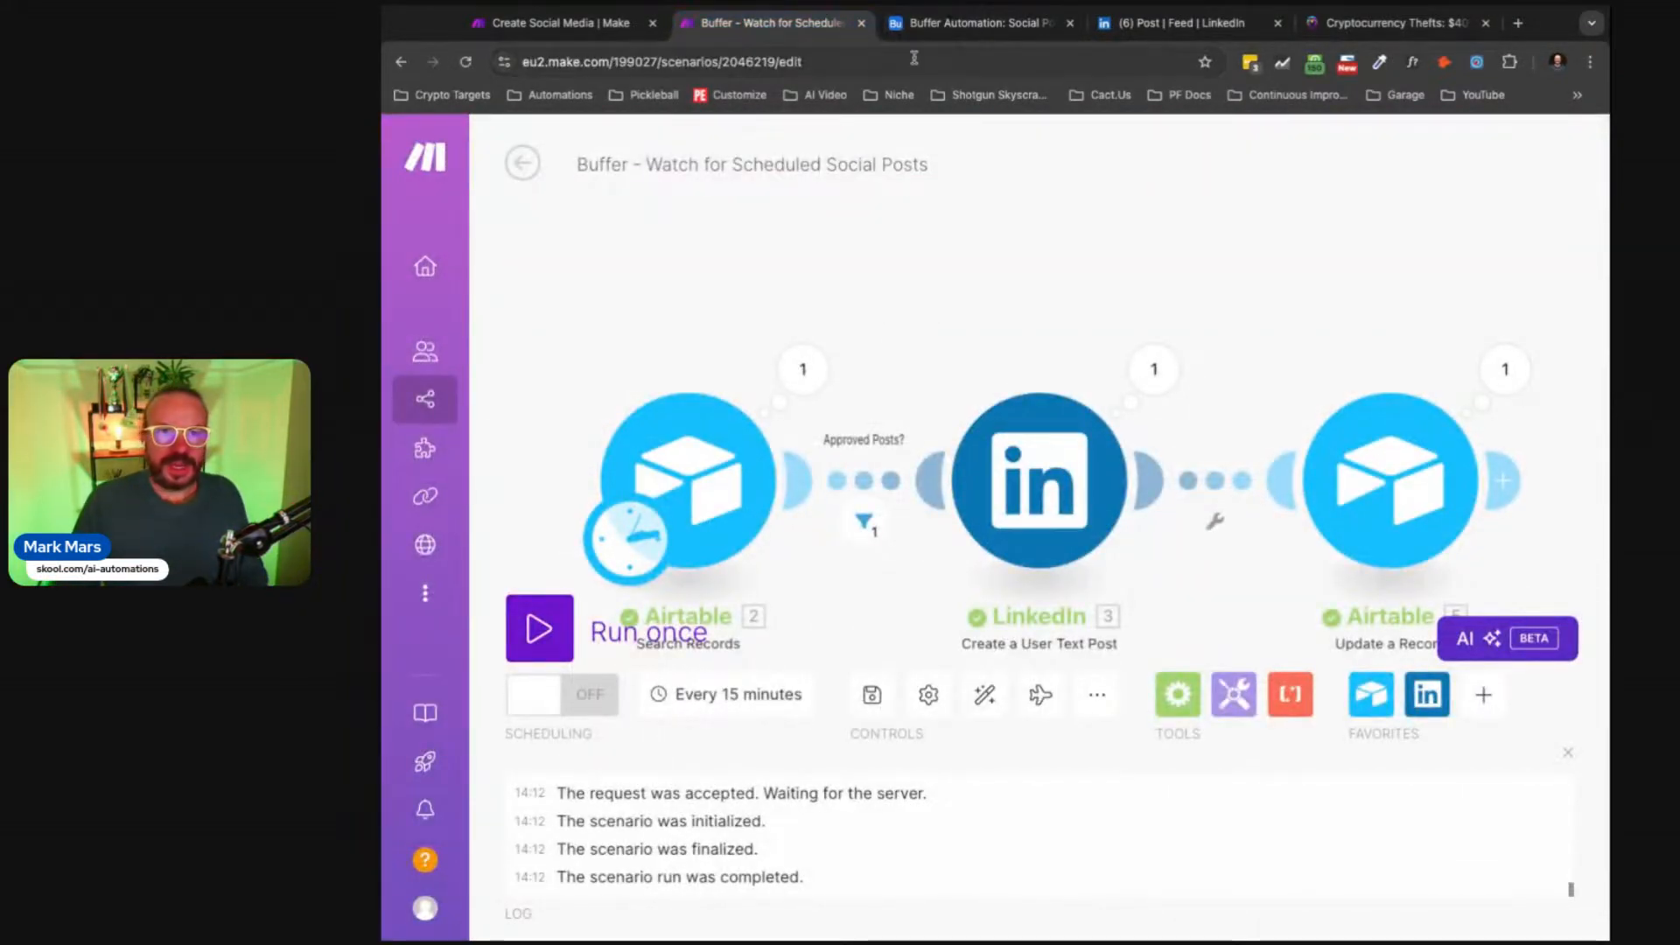
pyautogui.click(971, 35)
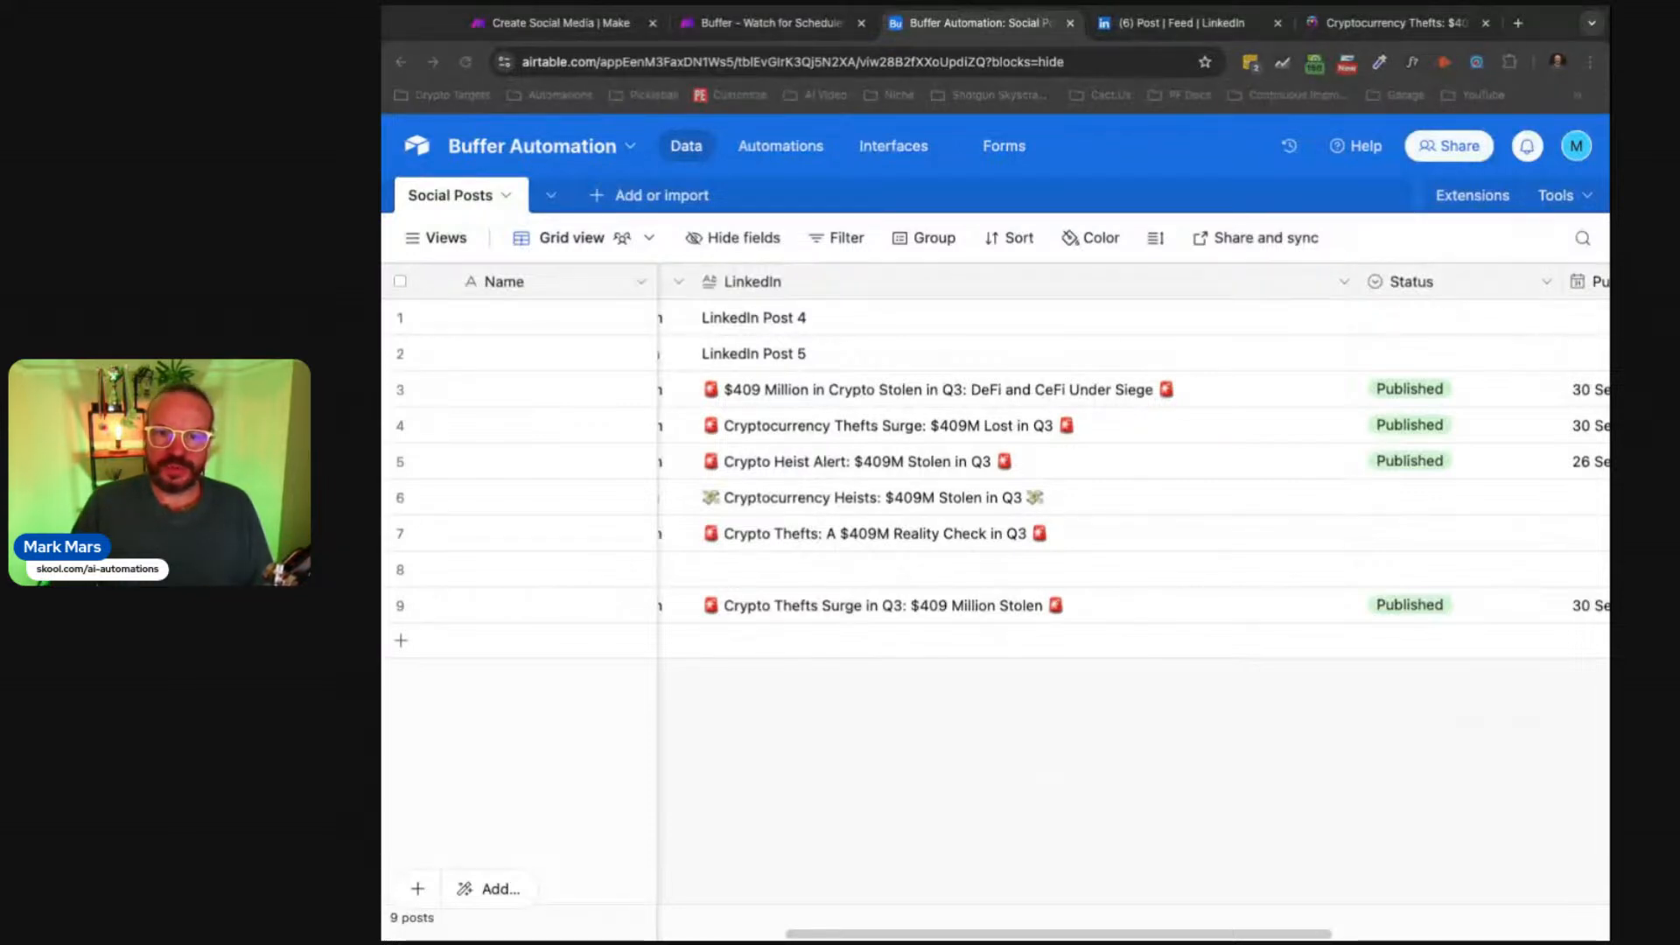
pyautogui.click(1096, 605)
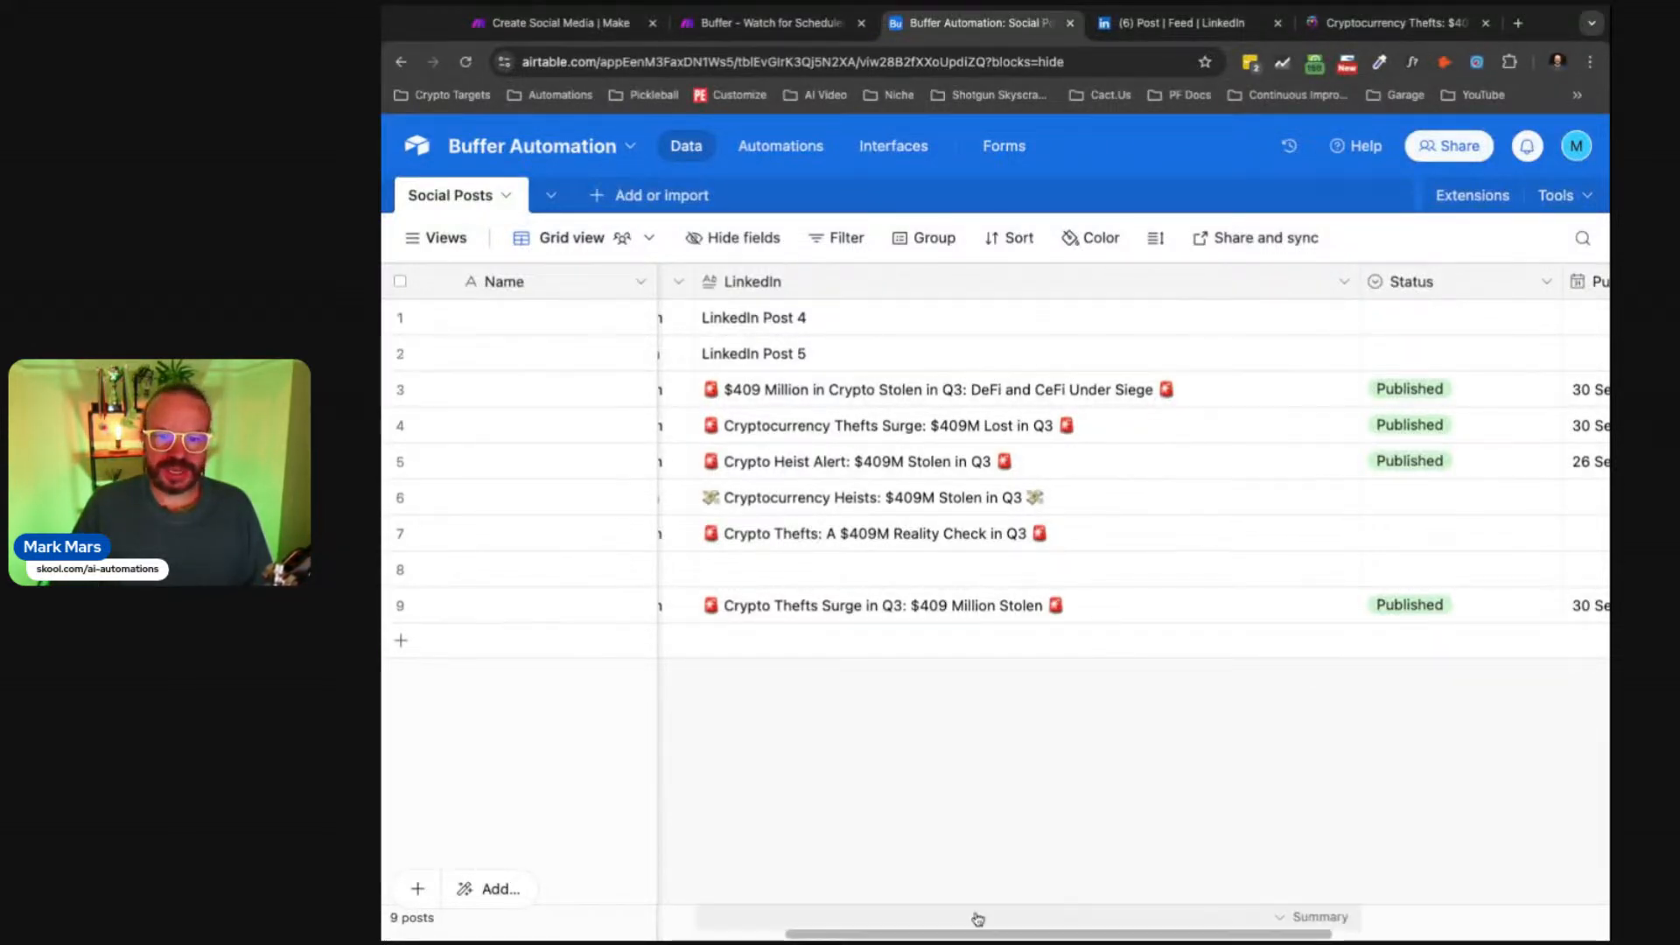
pyautogui.hscroll(2, 989, 929)
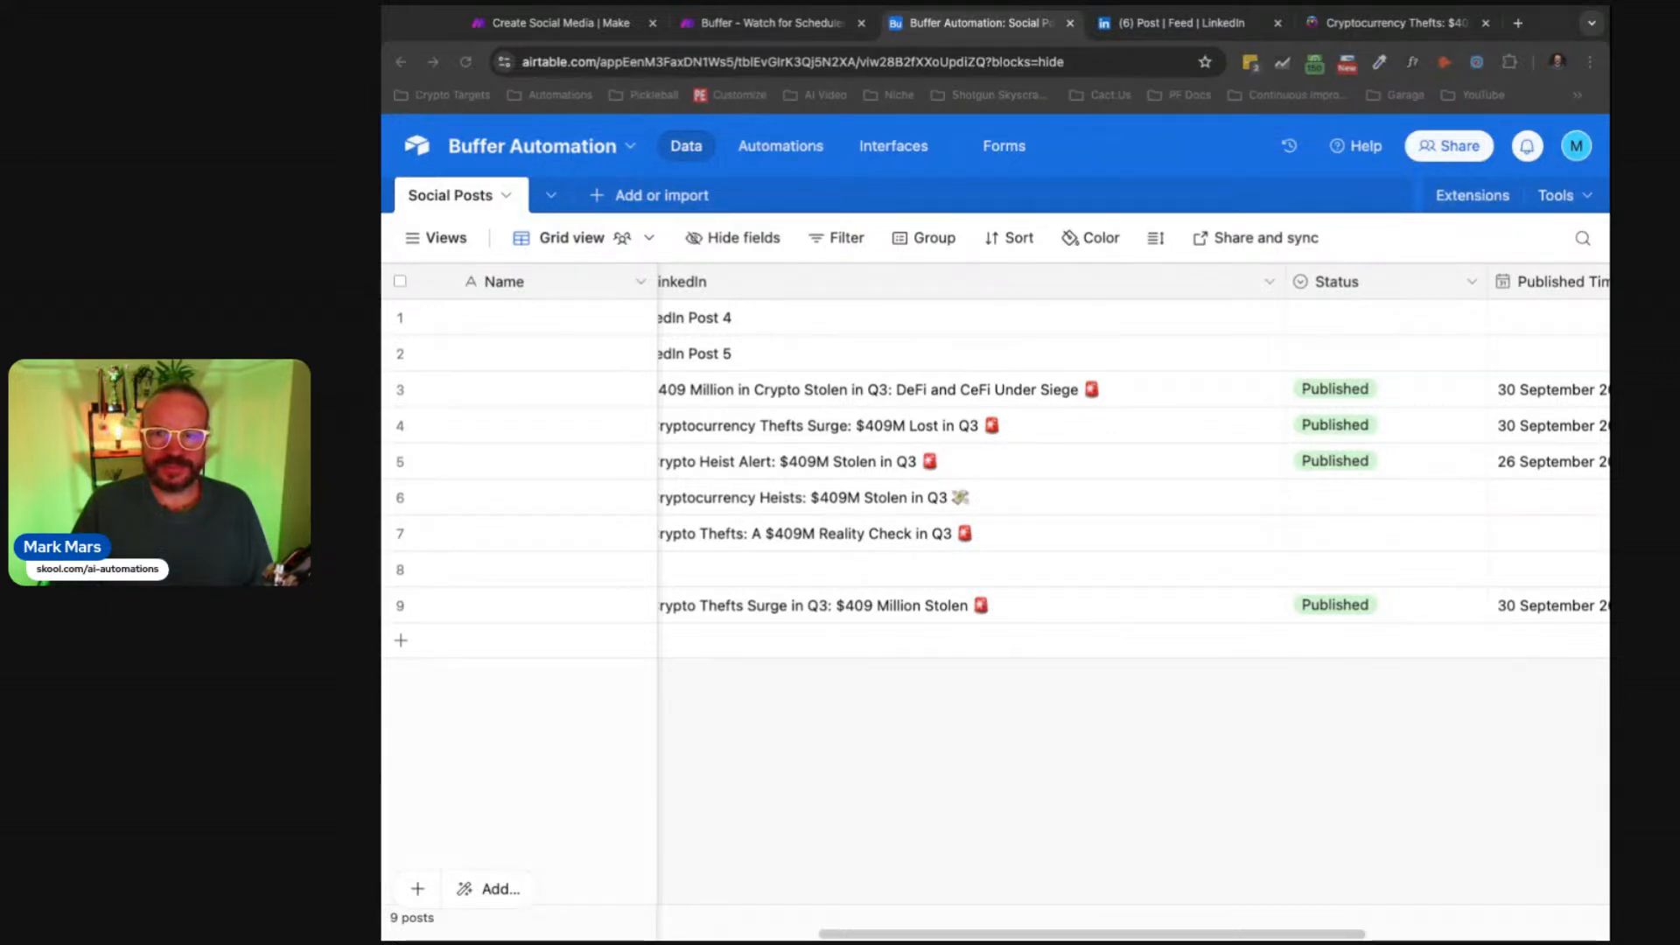
pyautogui.click(1090, 821)
pyautogui.hscroll(8, 1211, 934)
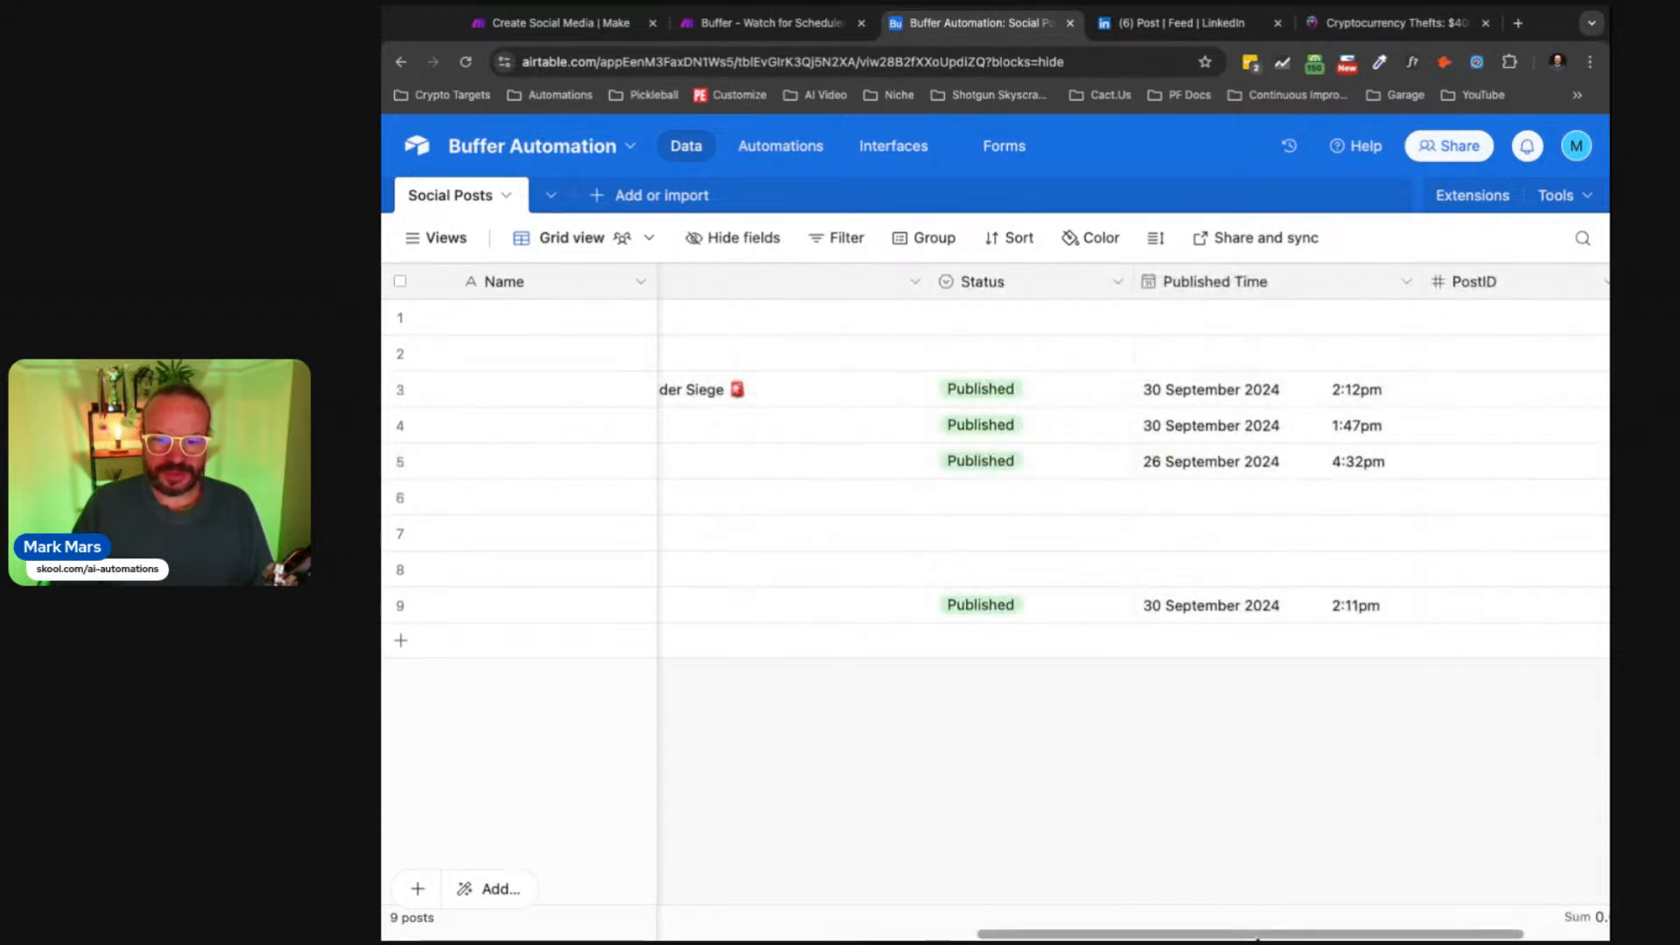
pyautogui.hscroll(-8, 1257, 866)
pyautogui.hscroll(-1, 899, 750)
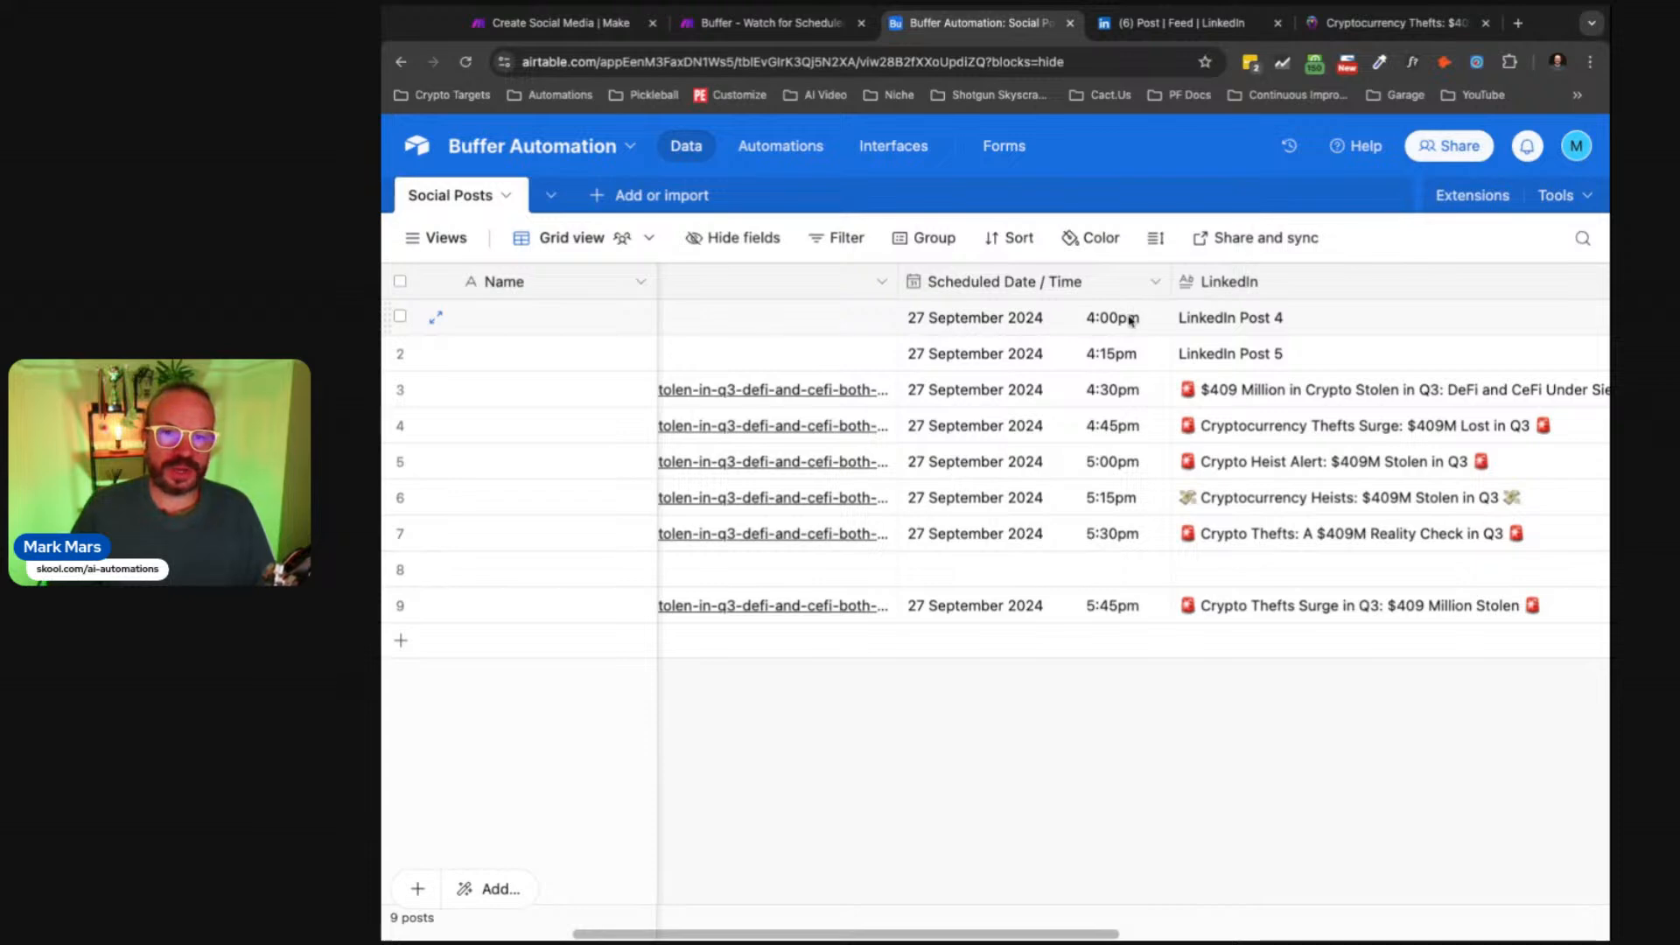
# Step: Look at the watch scenario in Make again, and check the available Status options on the empty row 8 in Airtable
pyautogui.click(761, 23)
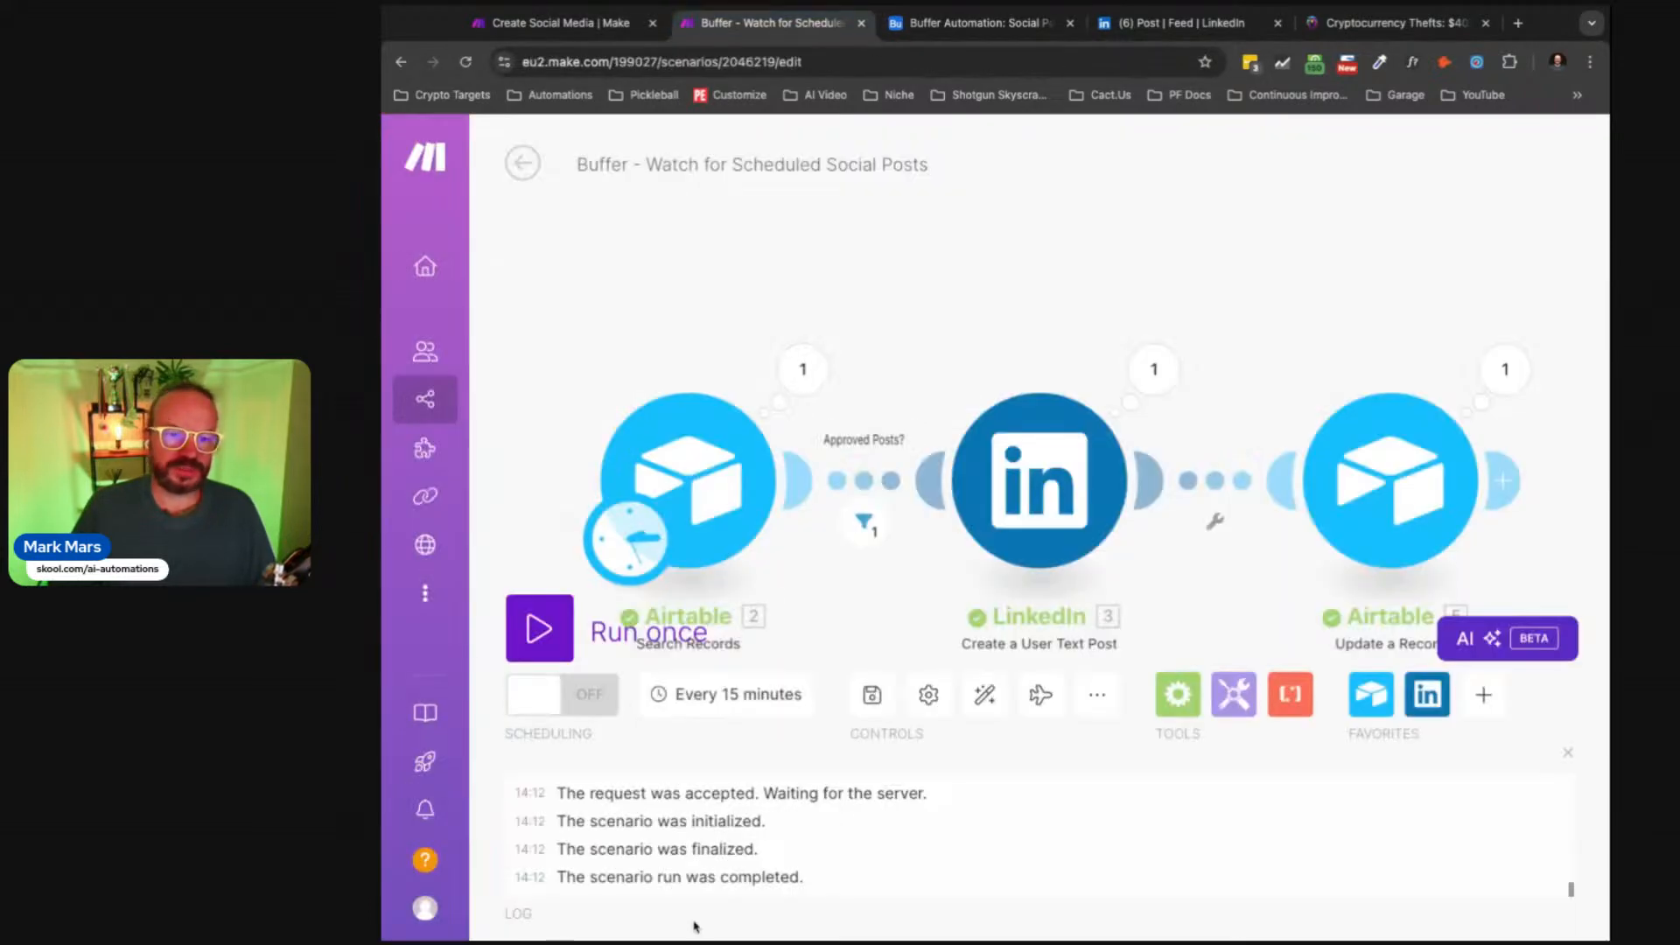
pyautogui.click(941, 23)
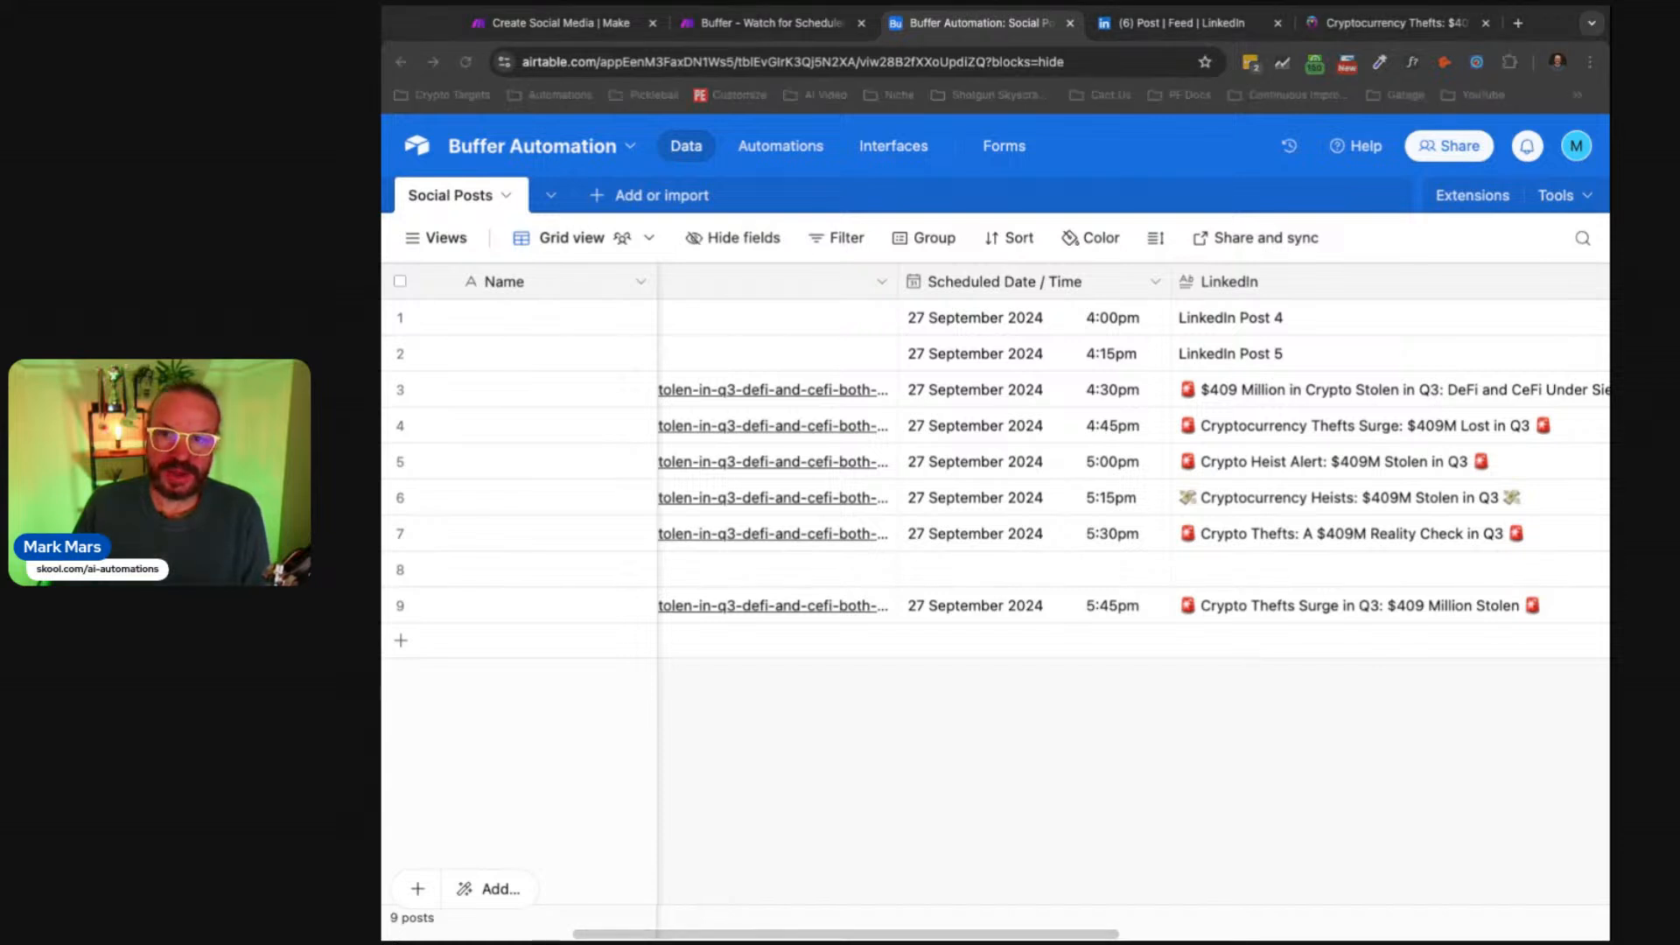
pyautogui.click(1028, 705)
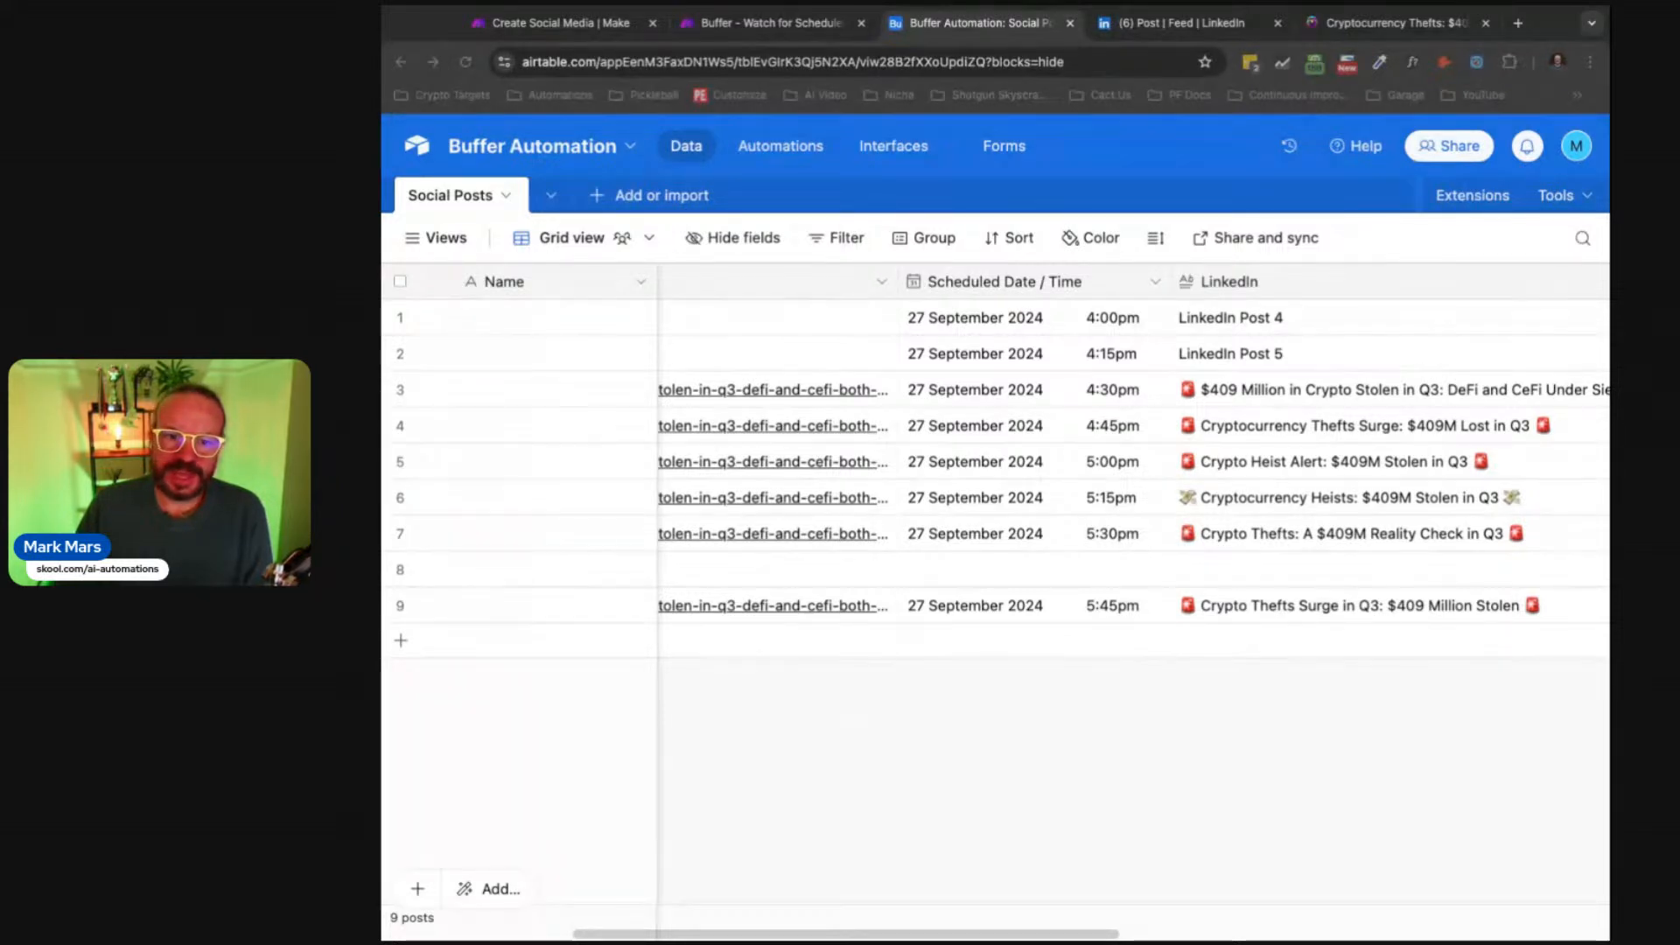
pyautogui.click(1113, 938)
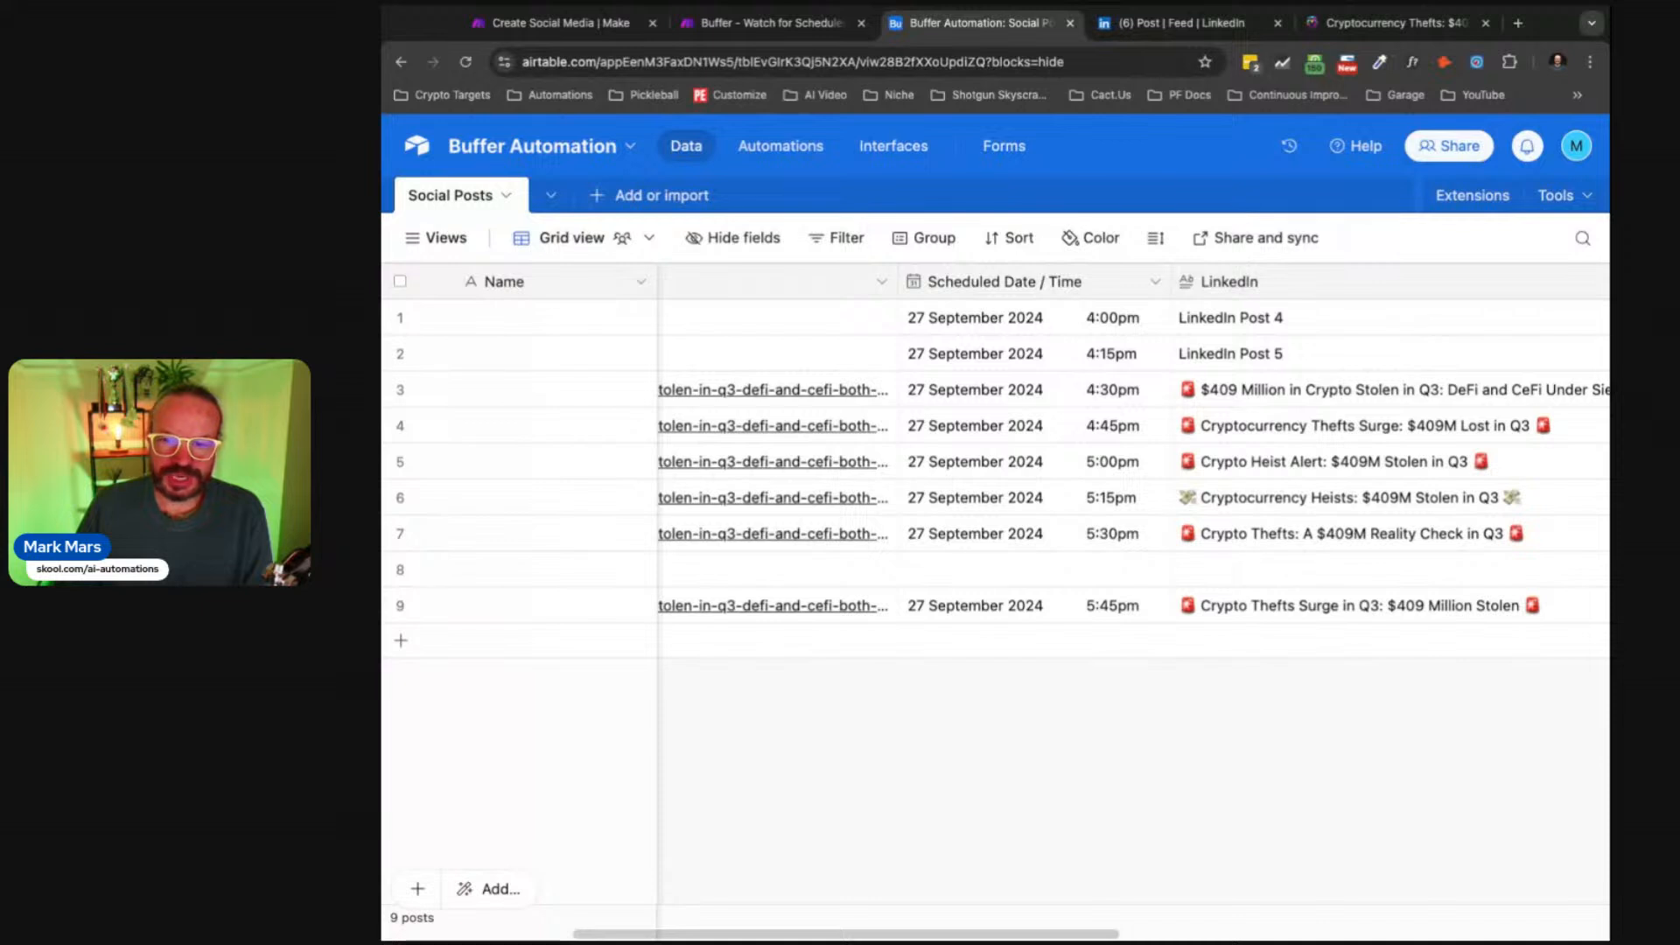
pyautogui.hscroll(10, 1120, 608)
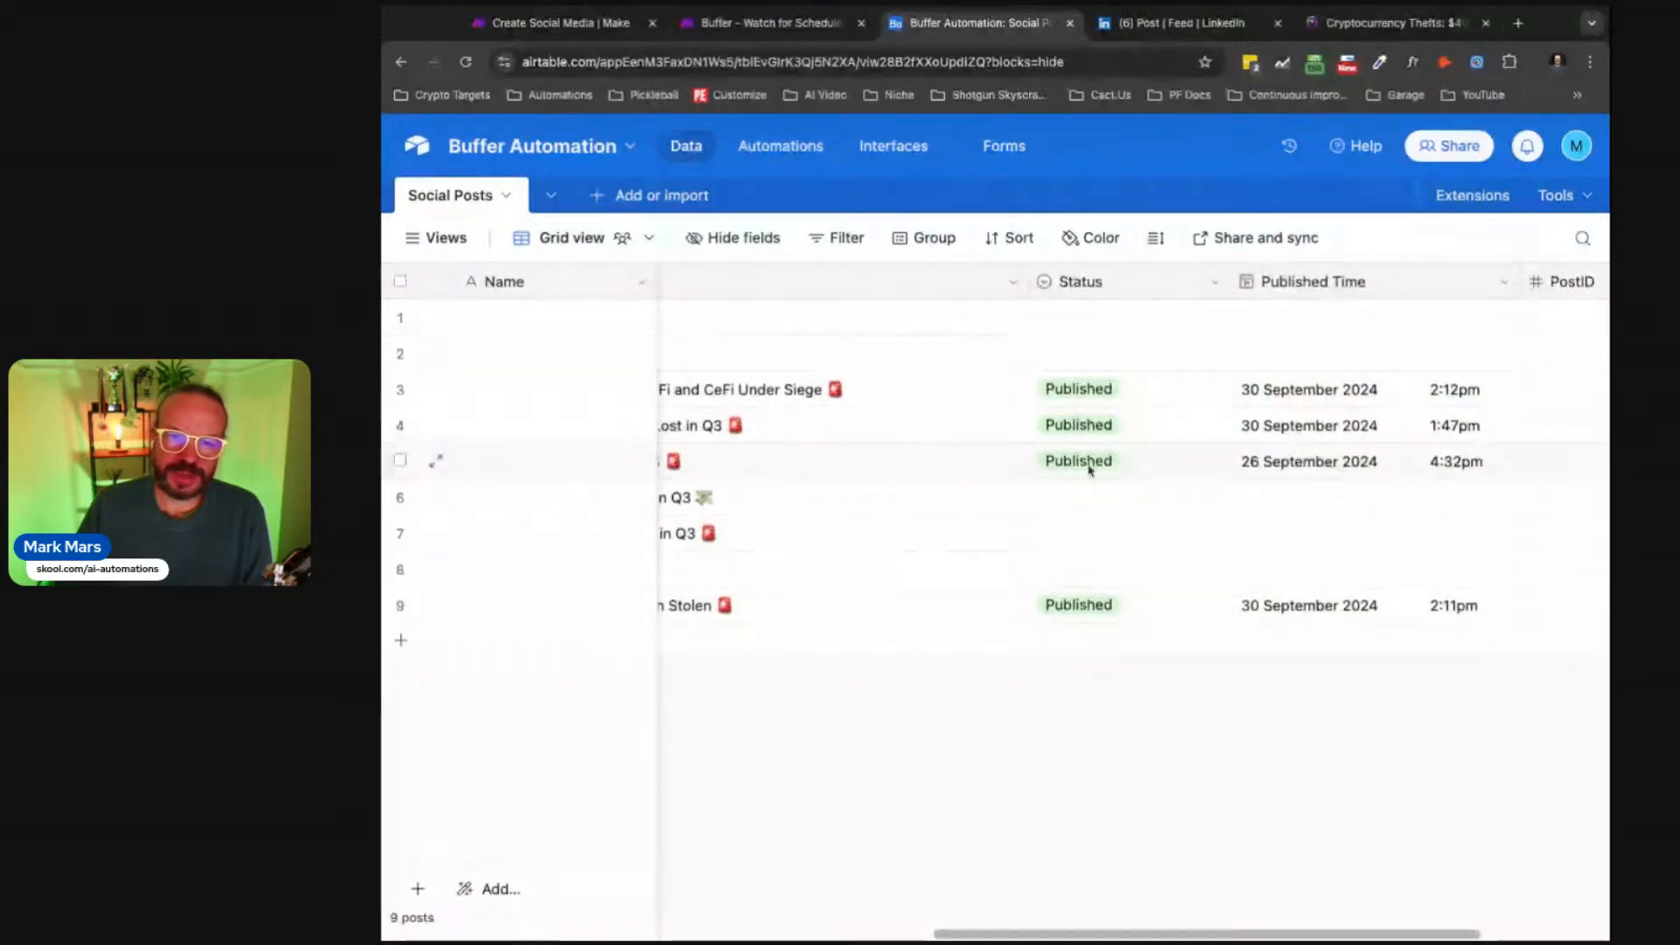
pyautogui.doubleClick(1217, 572)
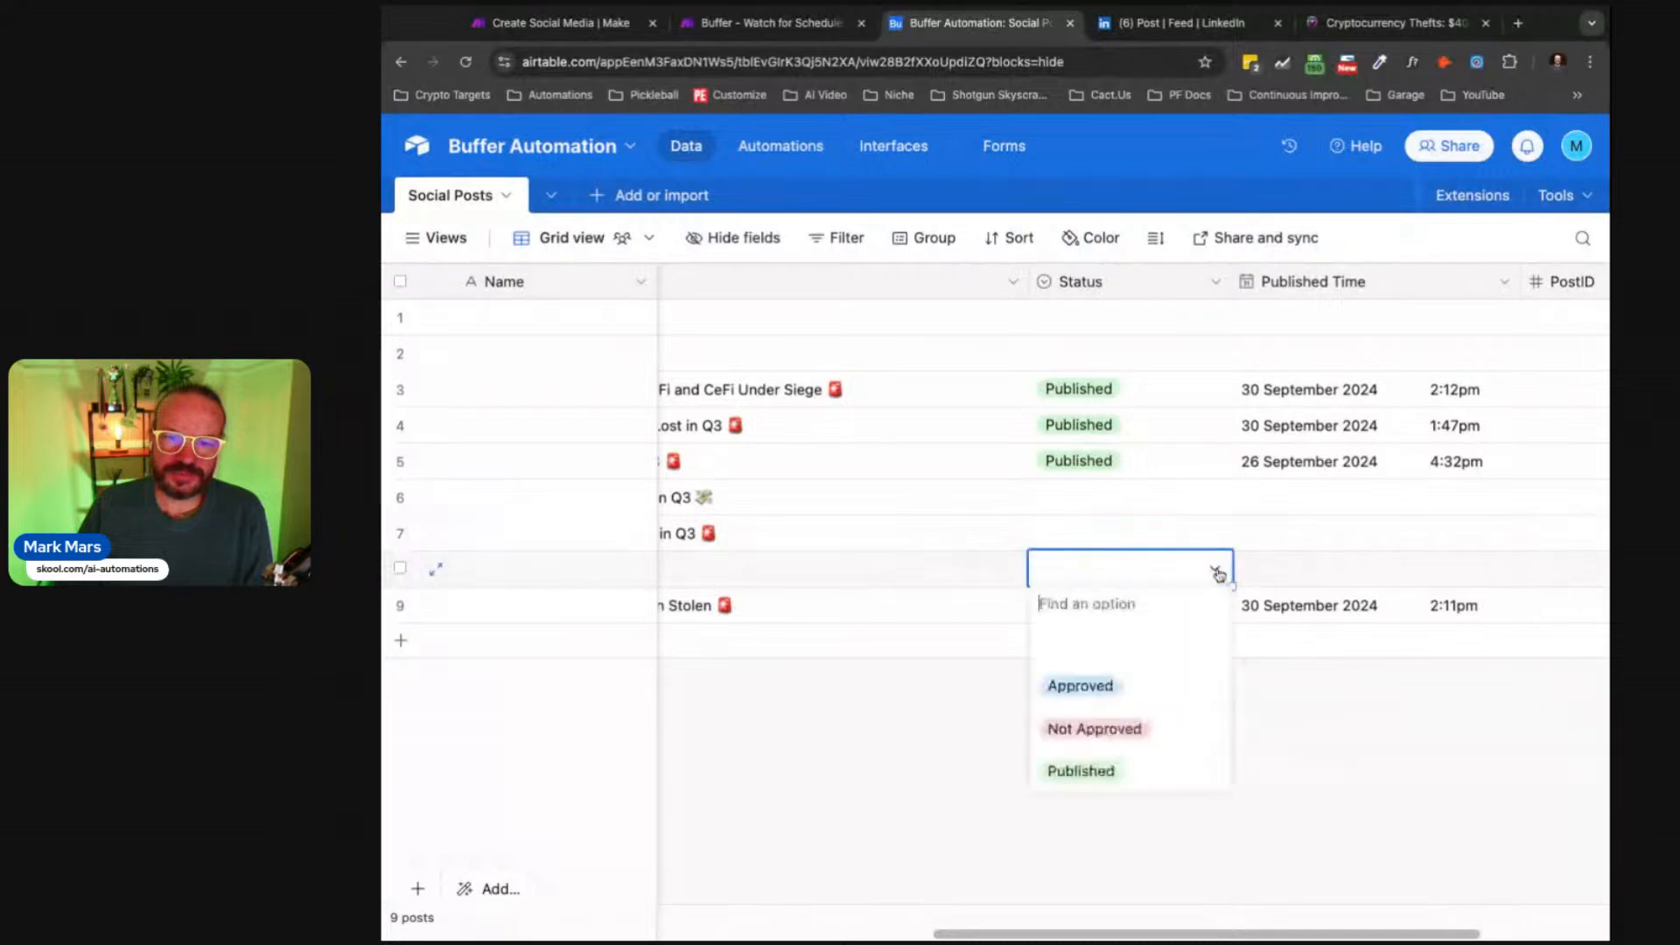
pyautogui.click(1219, 574)
# Step: Review the article links and Scheduled Date / Time values in Airtable, view the source article on CryptoEagle, and return to the table
pyautogui.hscroll(-10, 933, 851)
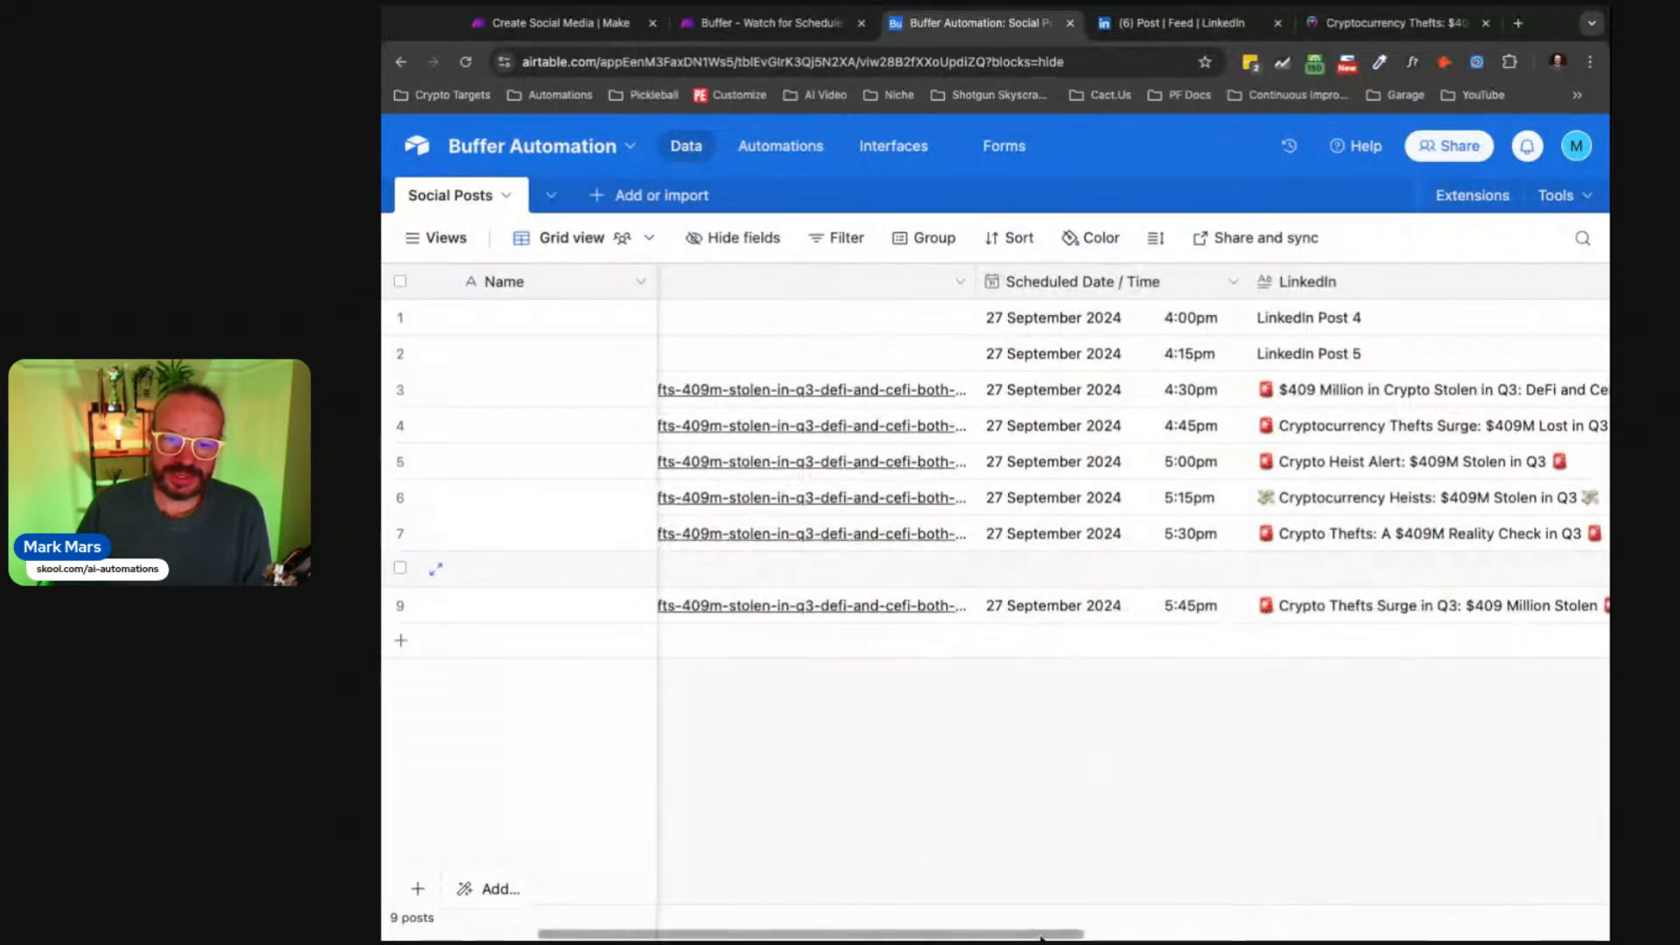
pyautogui.moveTo(986, 935); pyautogui.dragTo(1041, 936)
pyautogui.hscroll(-5, 1249, 581)
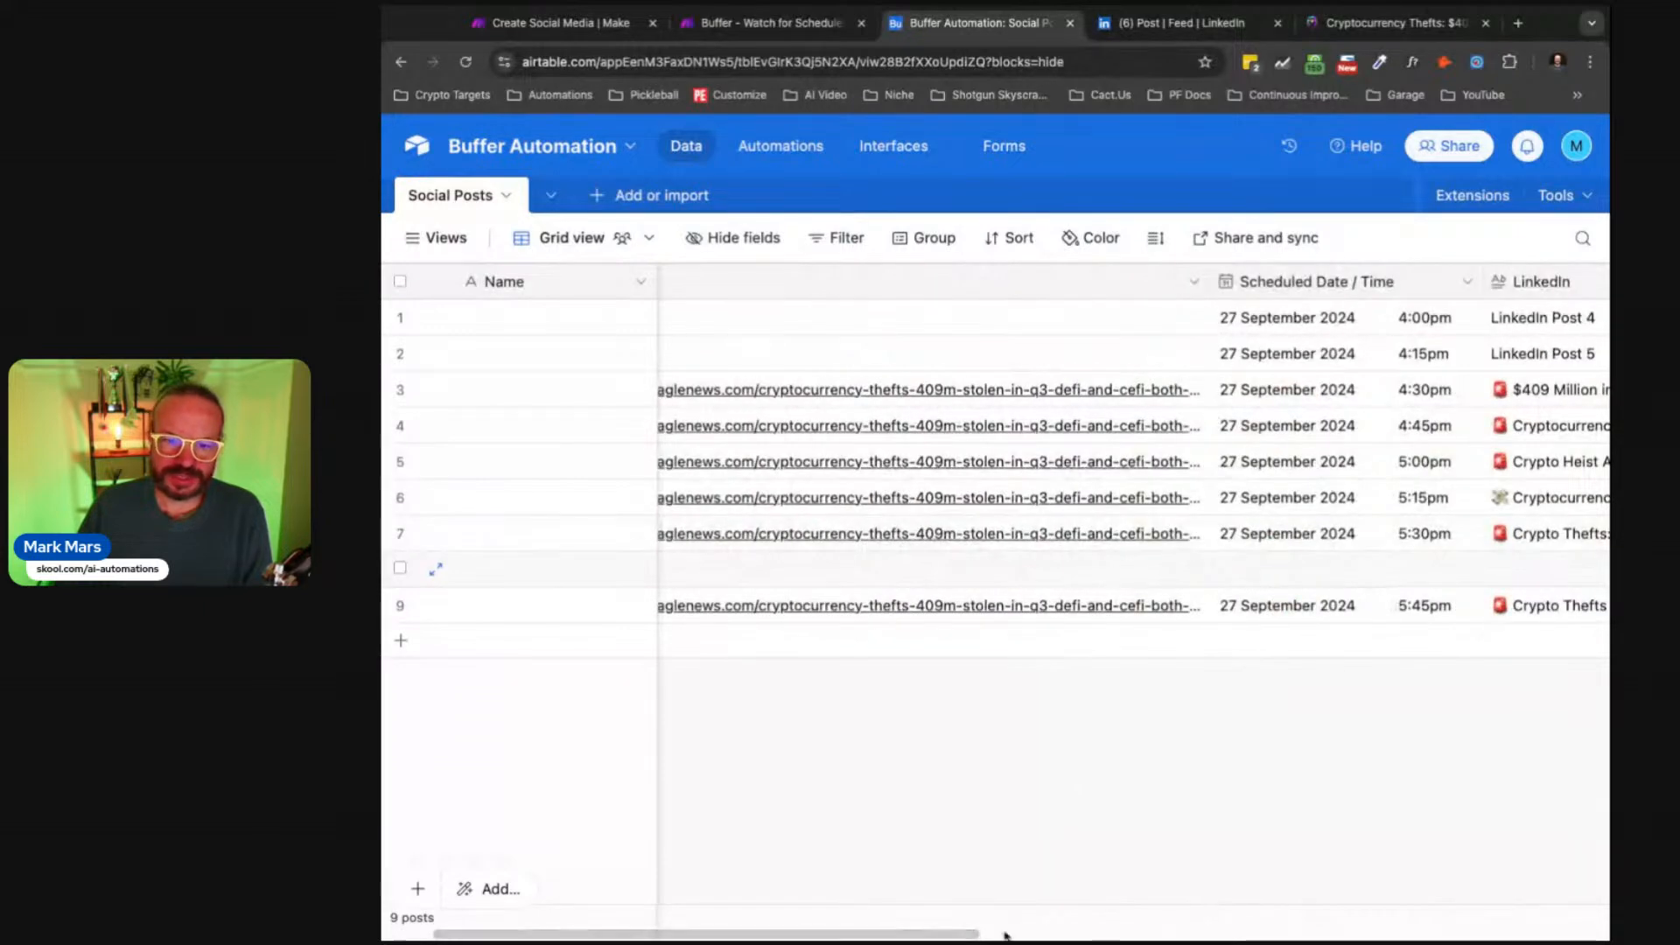
pyautogui.moveTo(974, 934); pyautogui.dragTo(1098, 935)
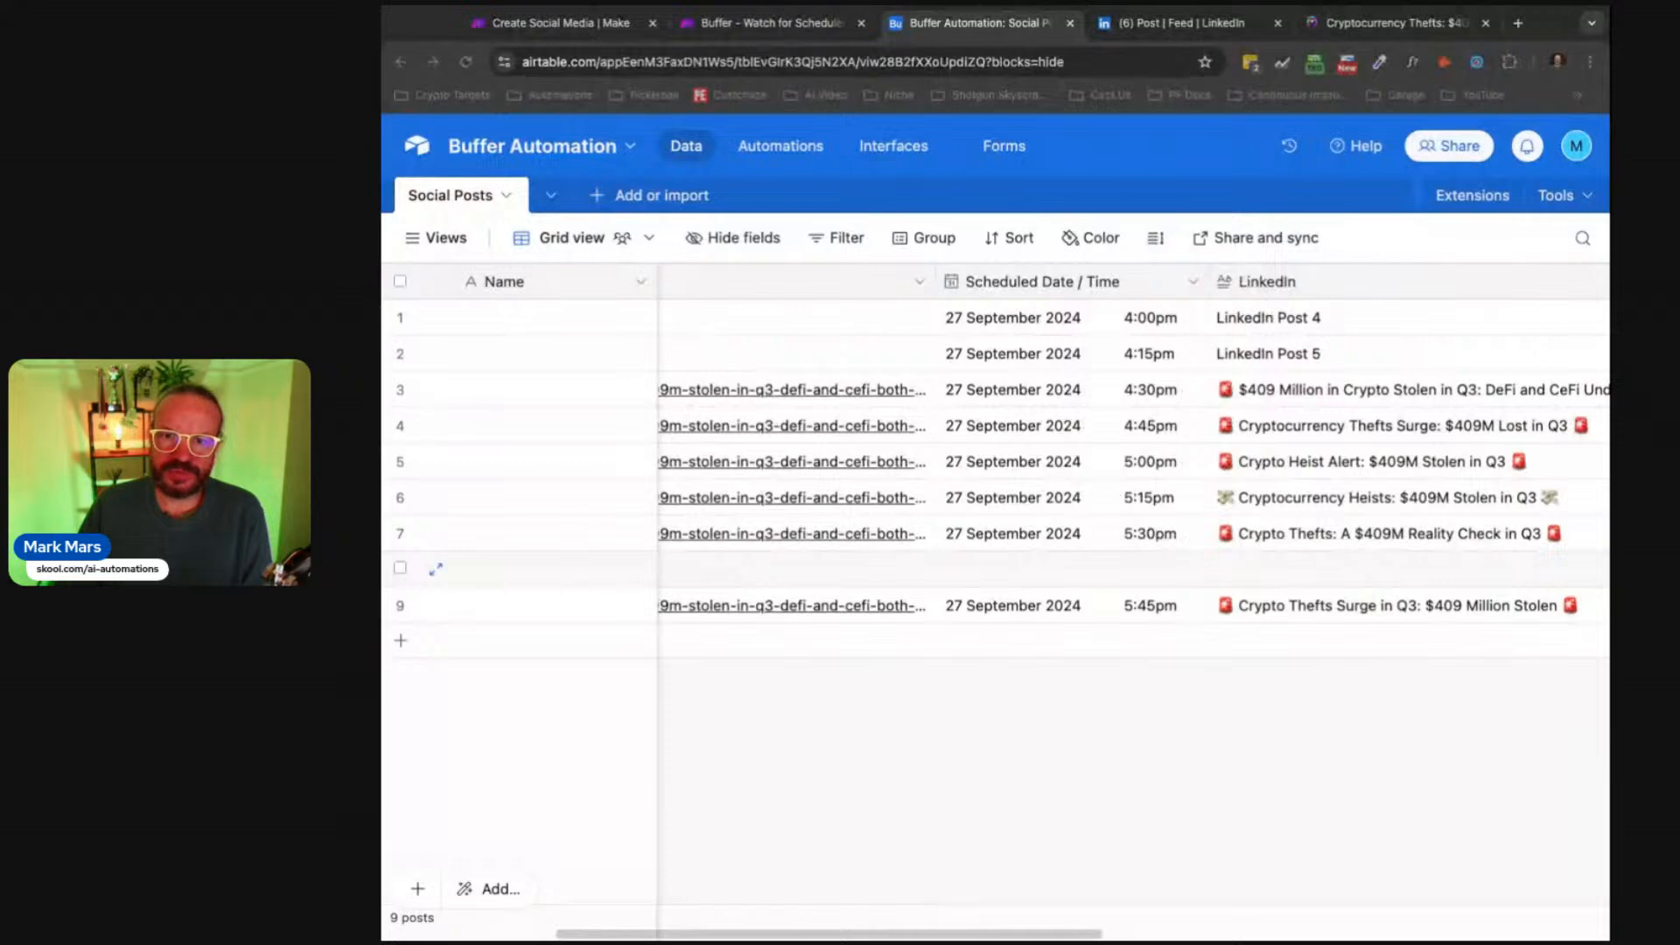
pyautogui.click(1396, 23)
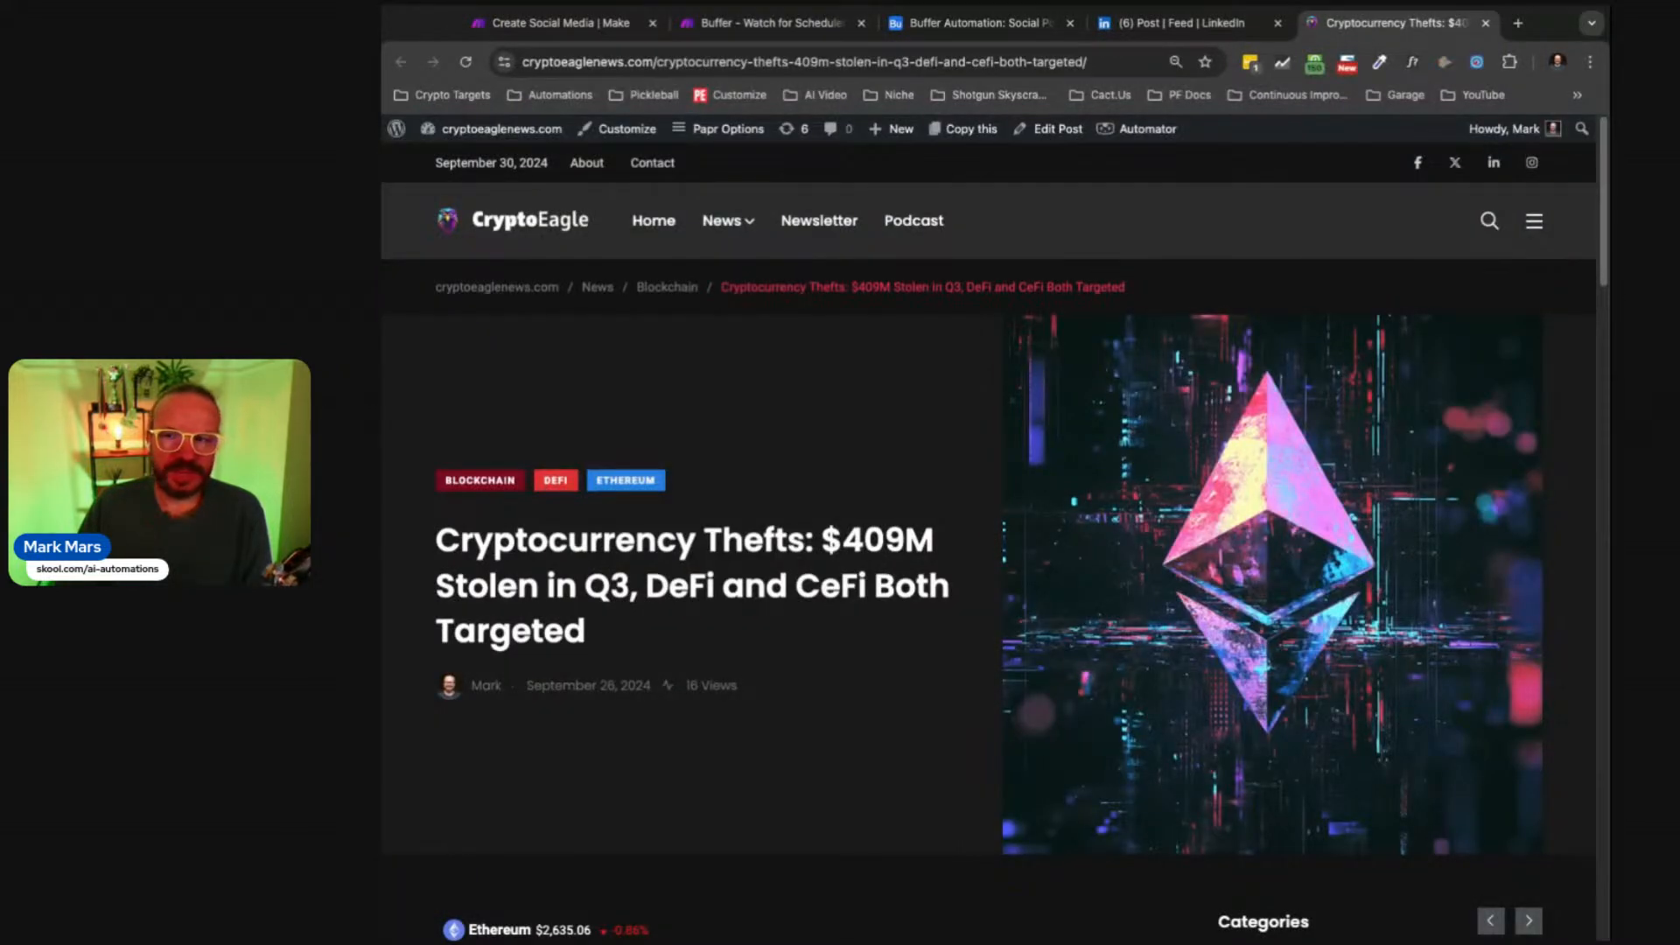
pyautogui.click(988, 23)
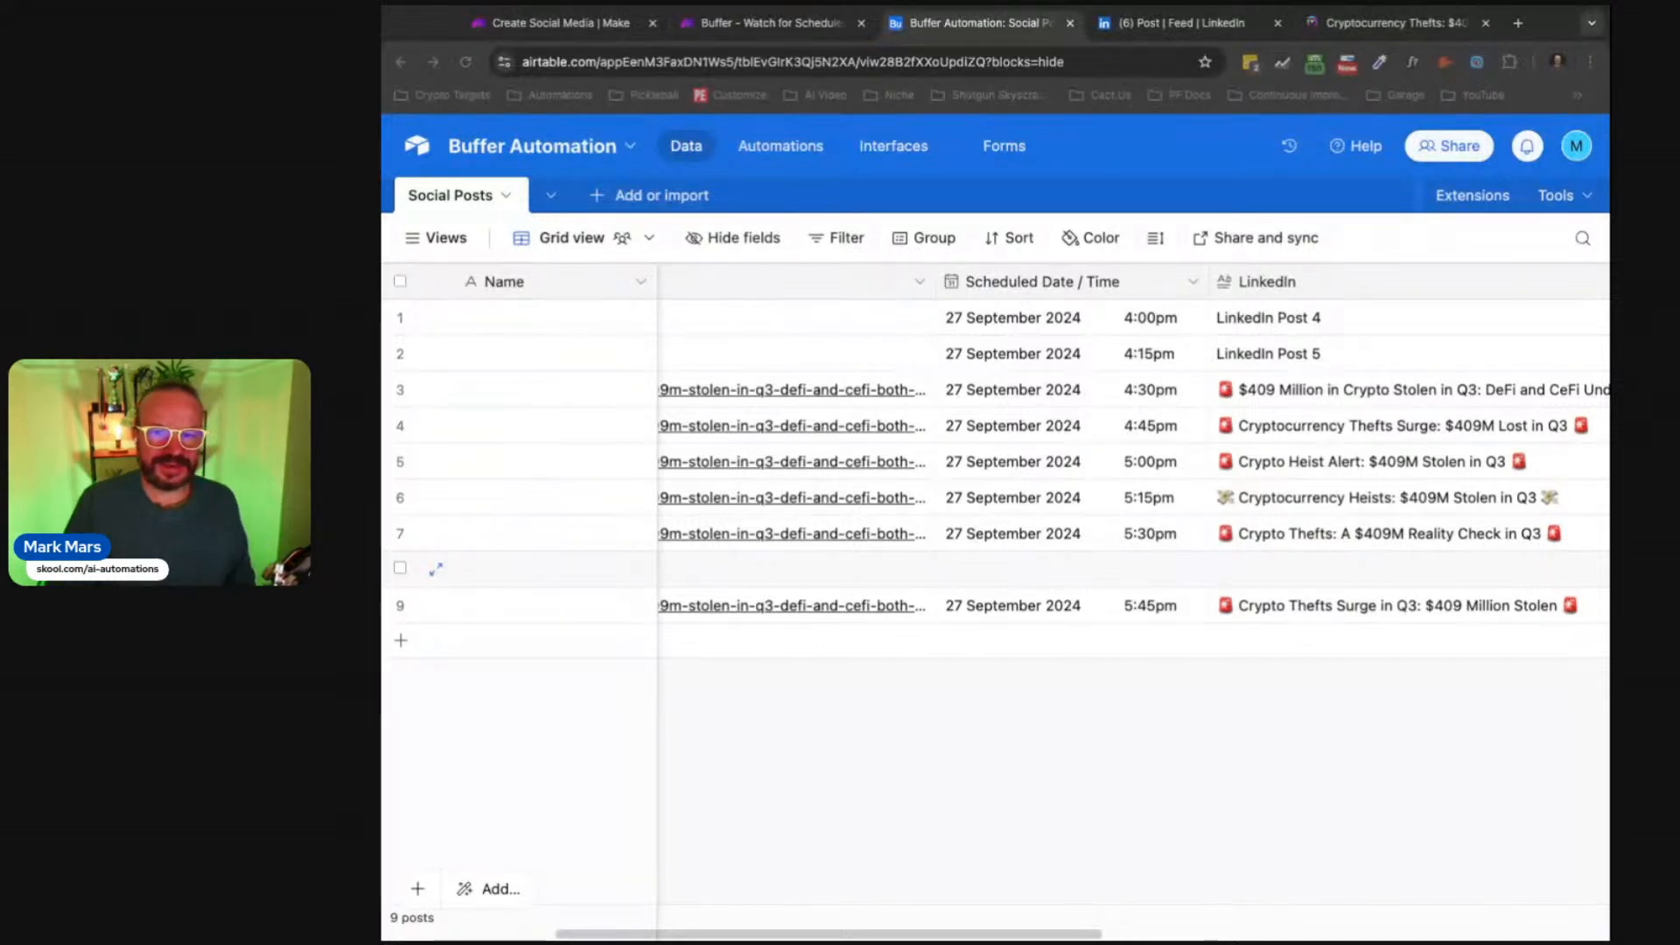
# Step: Switch to Make and view the Buffer - Watch for Scheduled Social Posts and Create Social Media scenarios in turn
pyautogui.click(1289, 617)
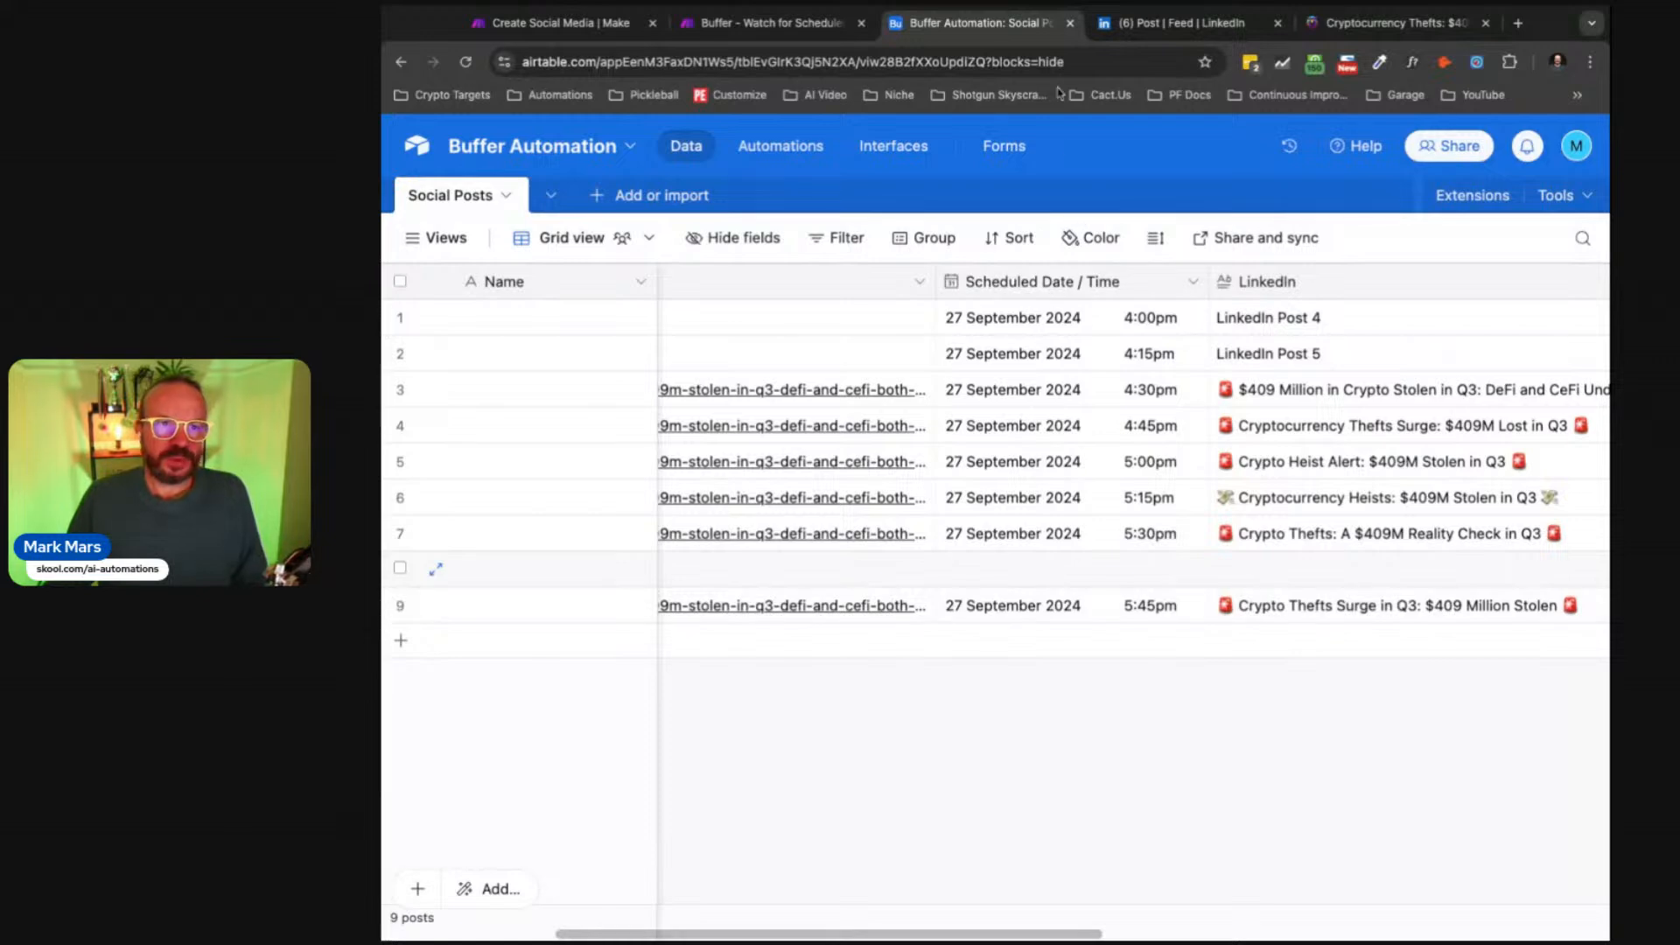
pyautogui.click(691, 24)
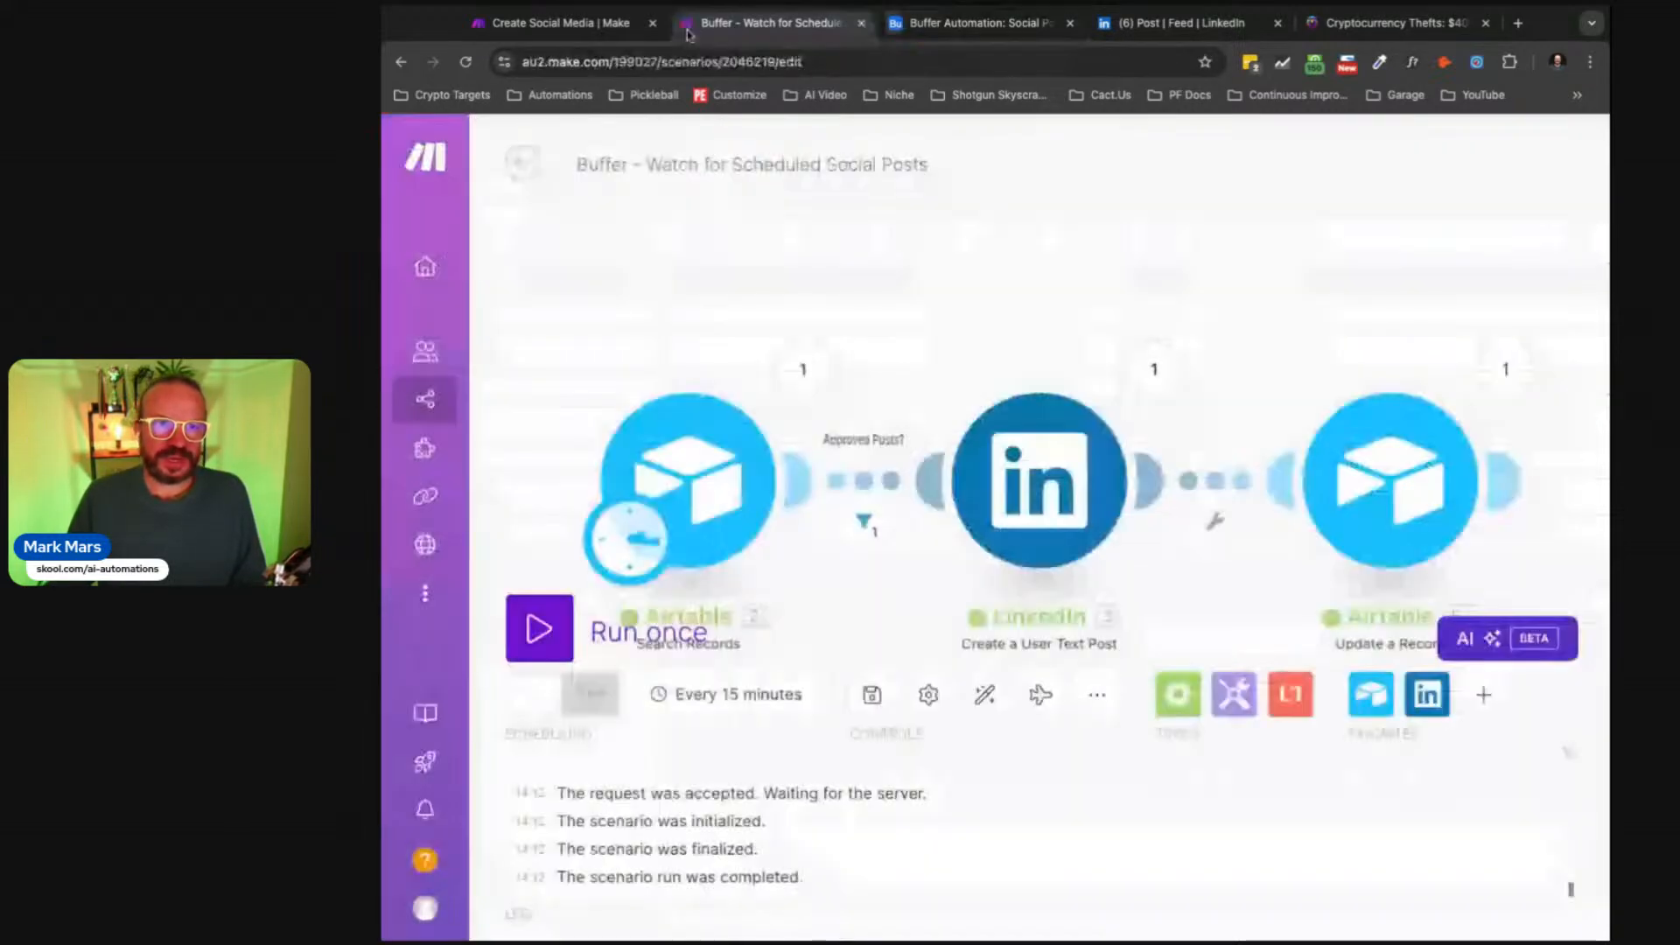
pyautogui.click(603, 24)
pyautogui.click(714, 28)
pyautogui.click(589, 22)
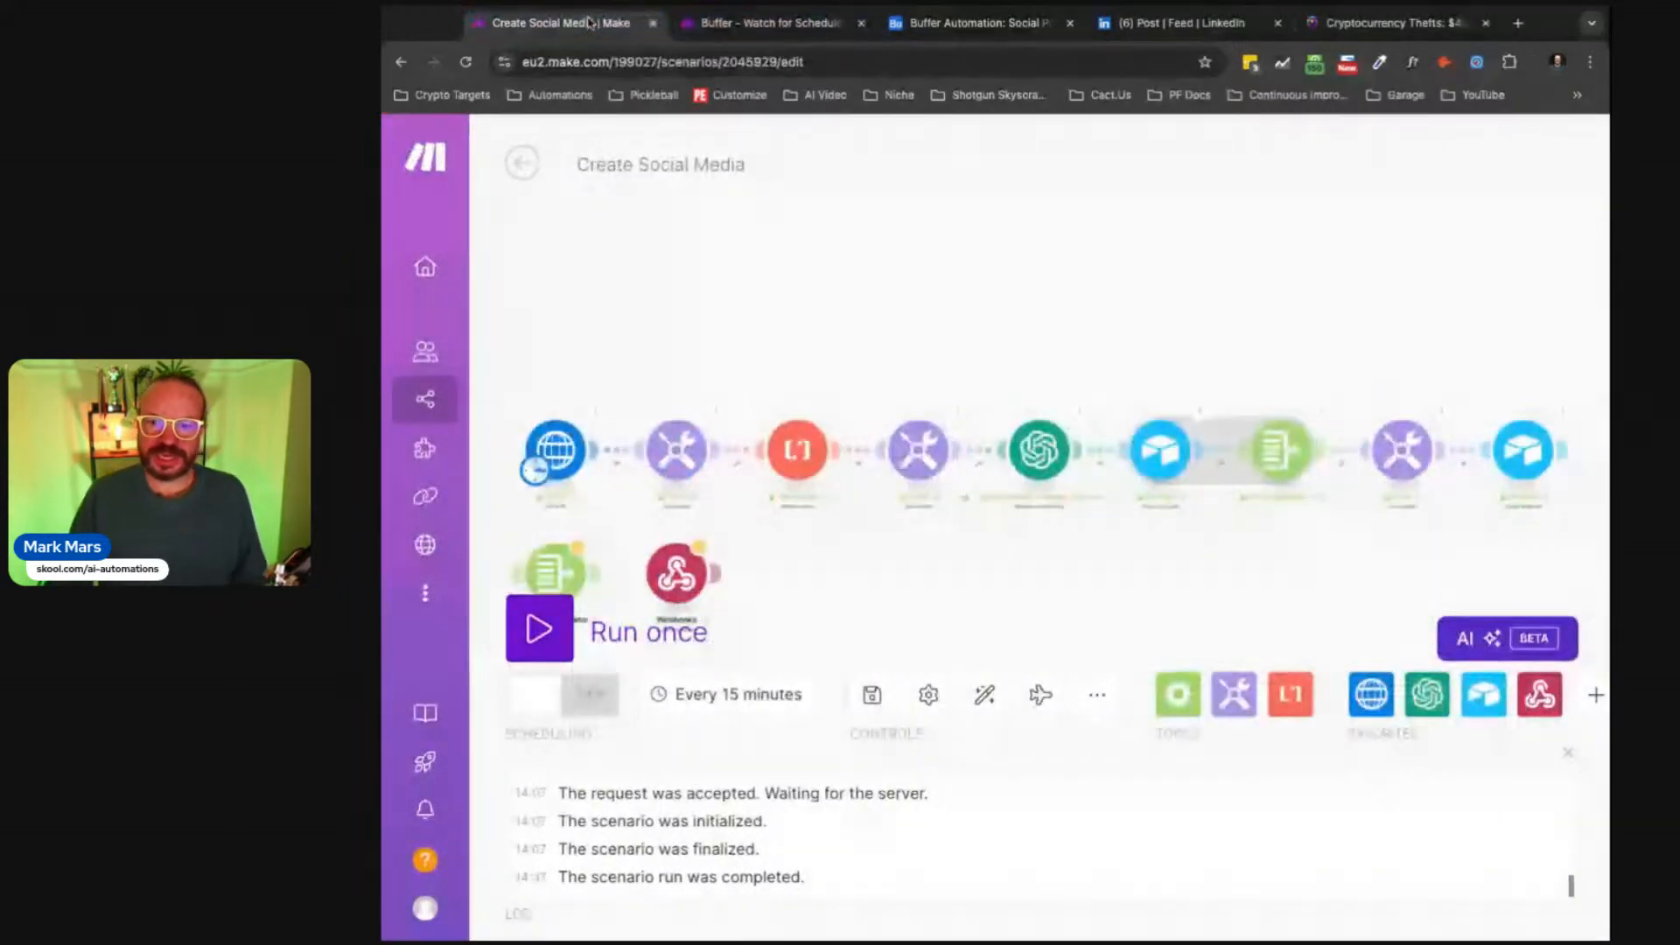